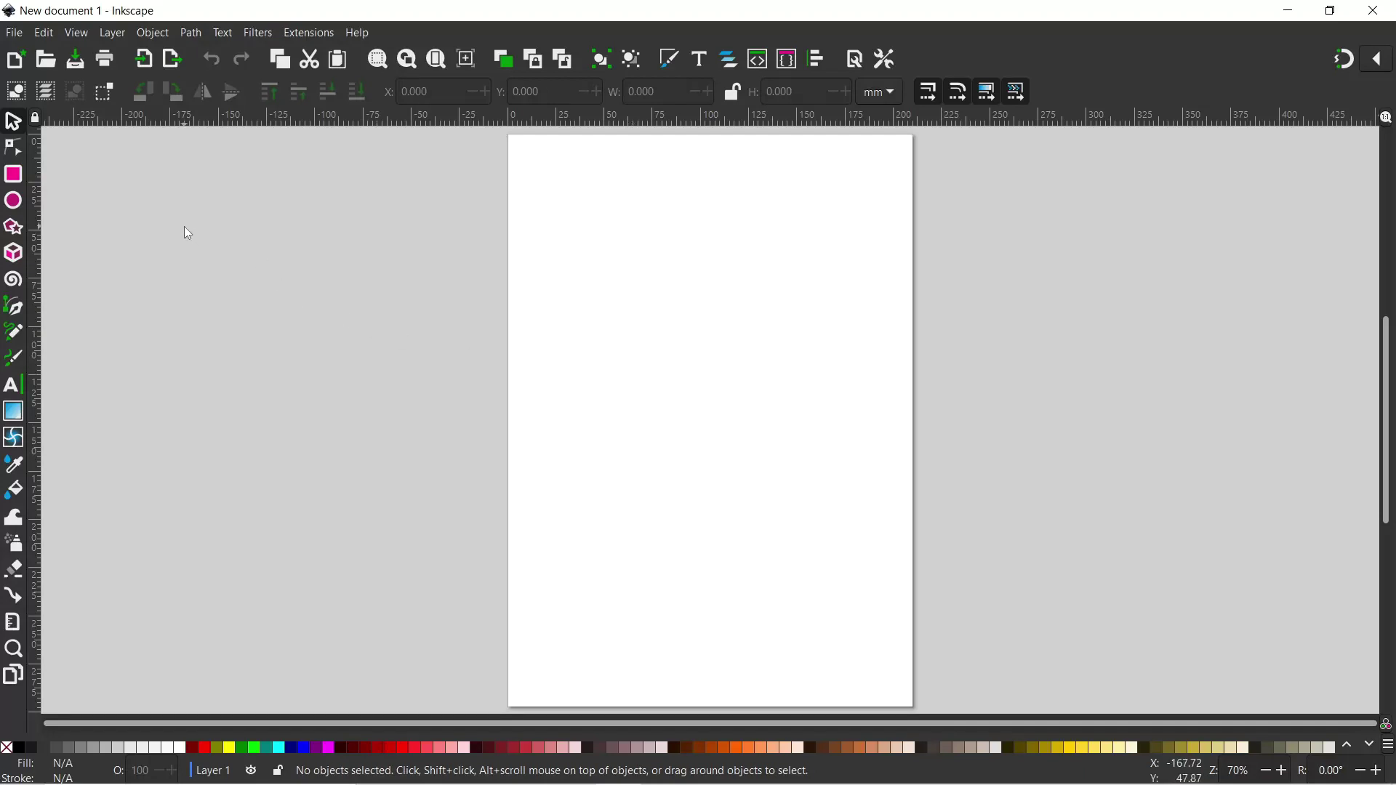
Import the sketch photo grimm 2.jpg into the document and bring the whole image into view.
{"action": "left_click", "coordinate": [14, 34]}
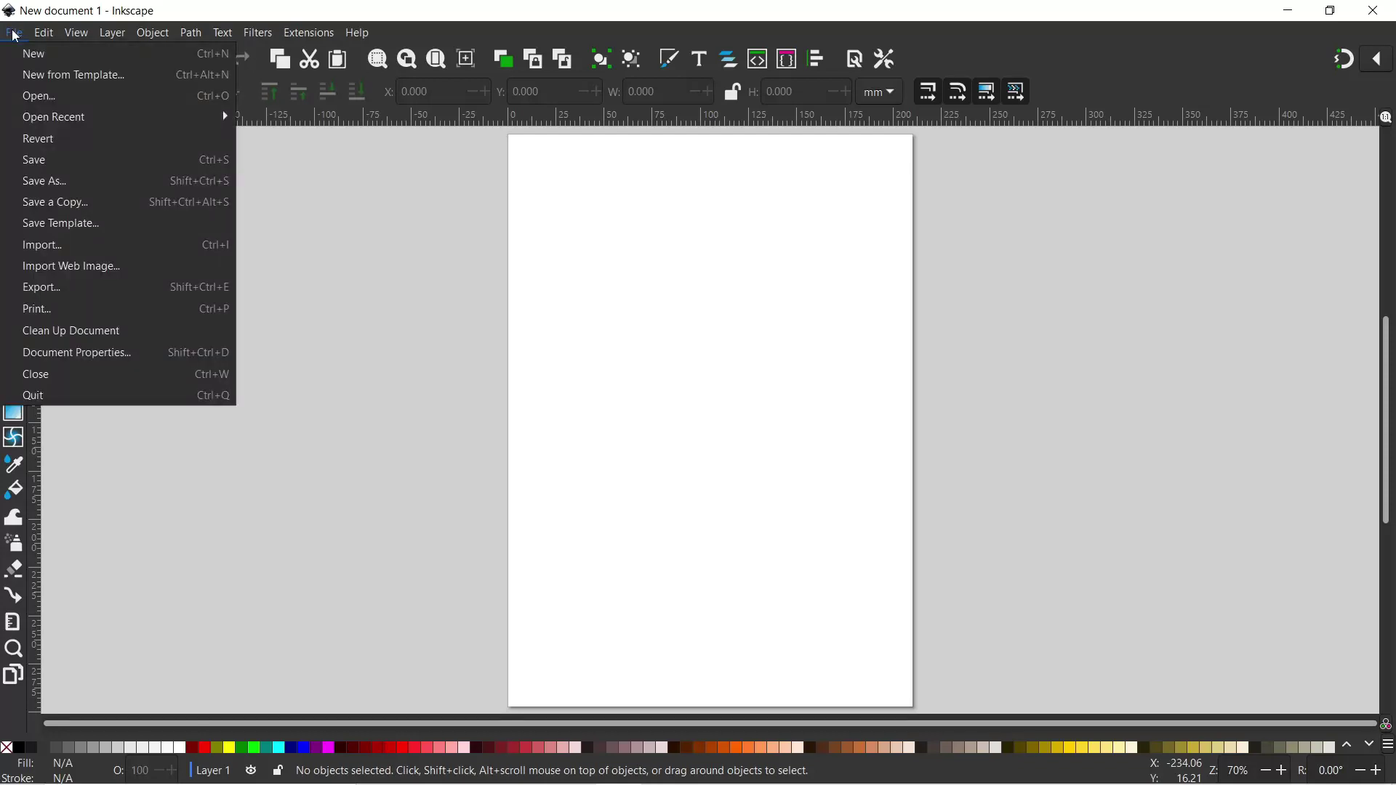
{"action": "left_click", "coordinate": [50, 247]}
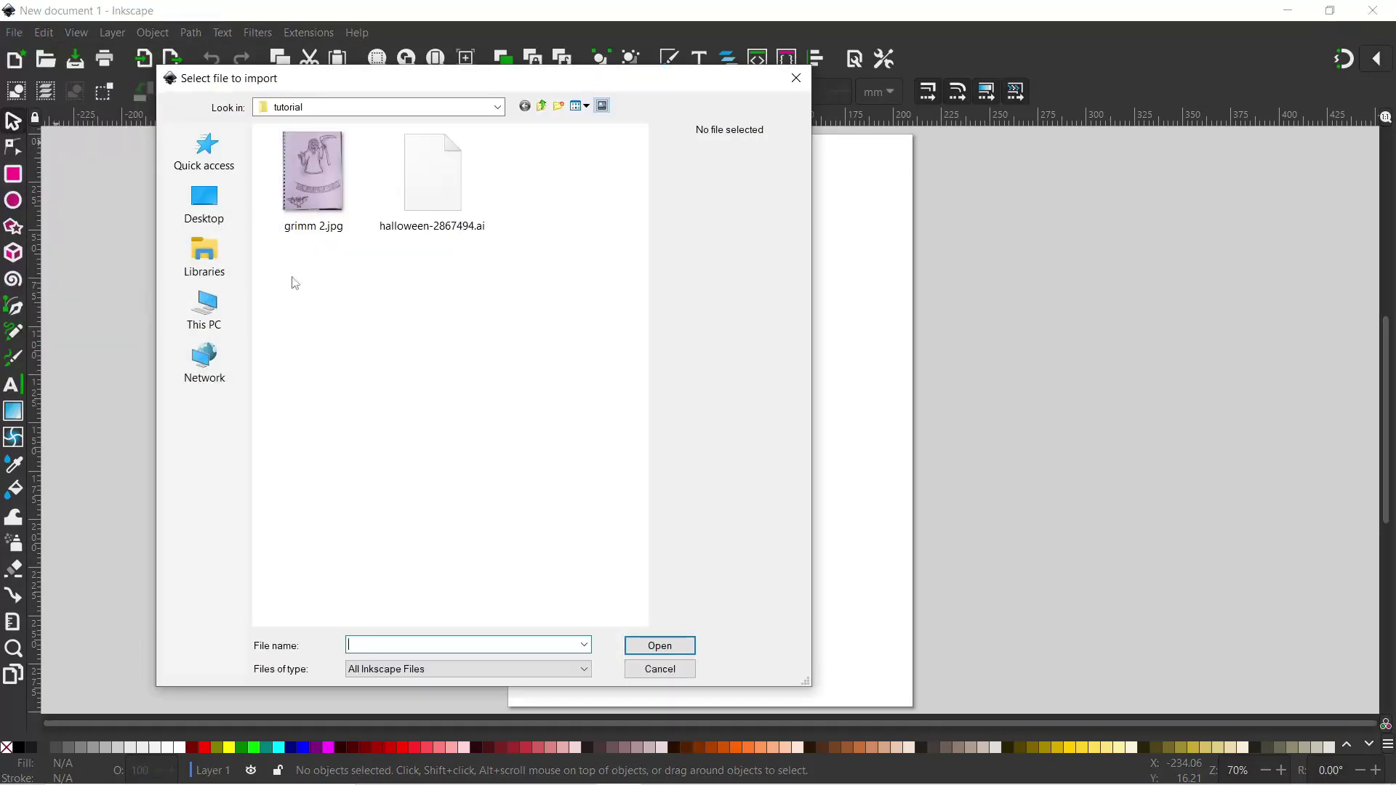
{"action": "double_click", "coordinate": [314, 176]}
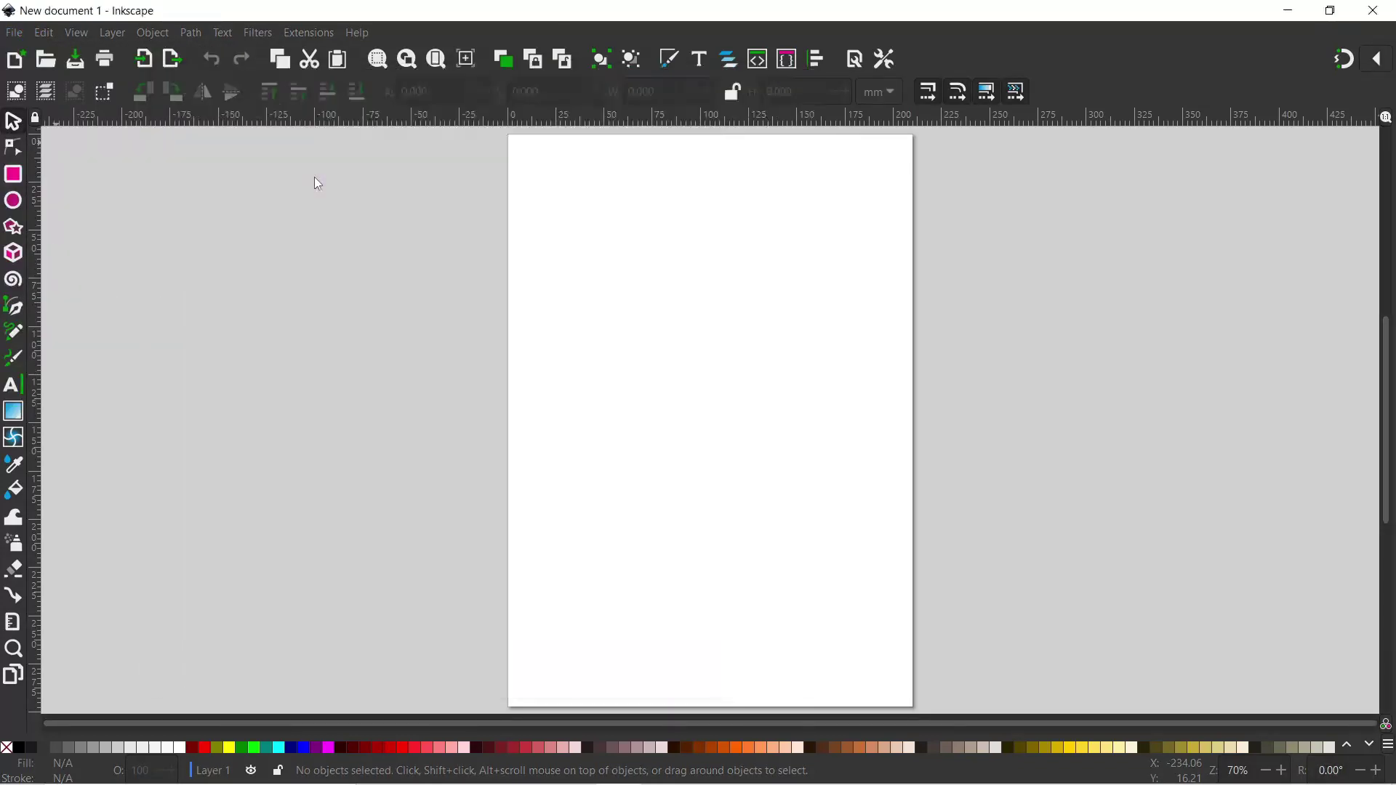
{"action": "left_click", "coordinate": [302, 265]}
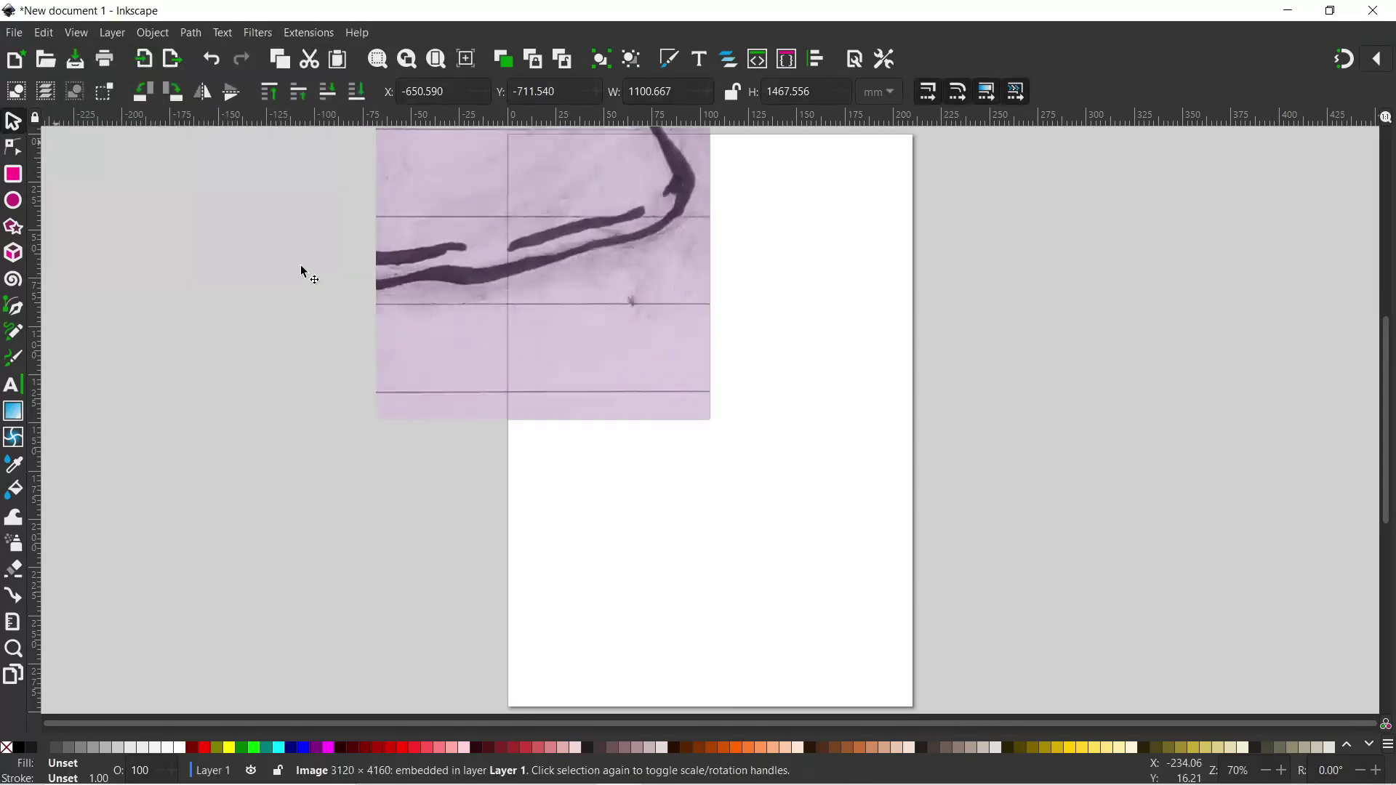
{"action": "scroll", "coordinate": [522, 454], "scroll_direction": "down", "scroll_amount": 3, "text": "ctrl"}
{"action": "scroll", "coordinate": [523, 453], "scroll_direction": "down", "scroll_amount": 3, "text": "ctrl"}
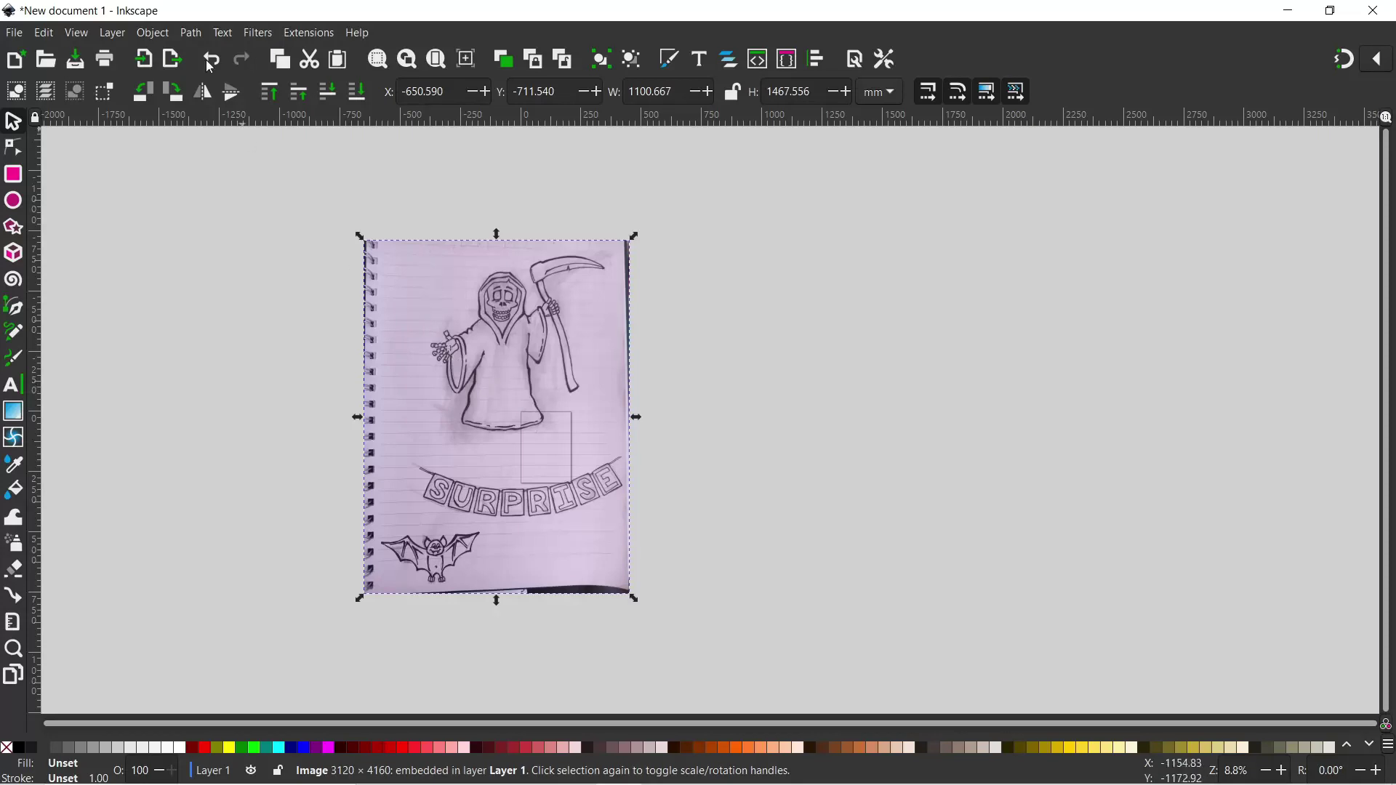
Trace the imported photo into a vector path with Trace Bitmap, using a single scan in Brightness cutoff mode at threshold 0.450.
{"action": "left_click", "coordinate": [192, 34]}
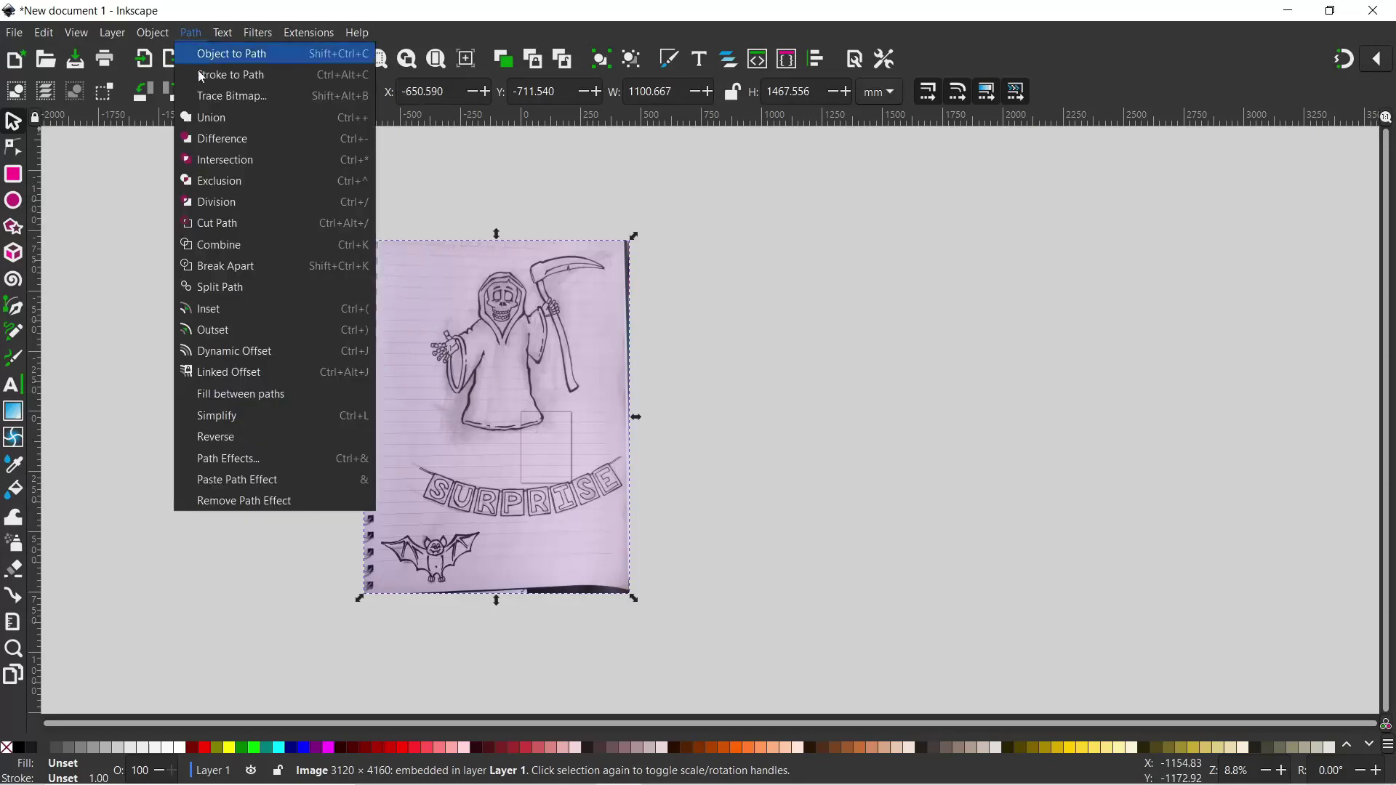
{"action": "left_click", "coordinate": [226, 99]}
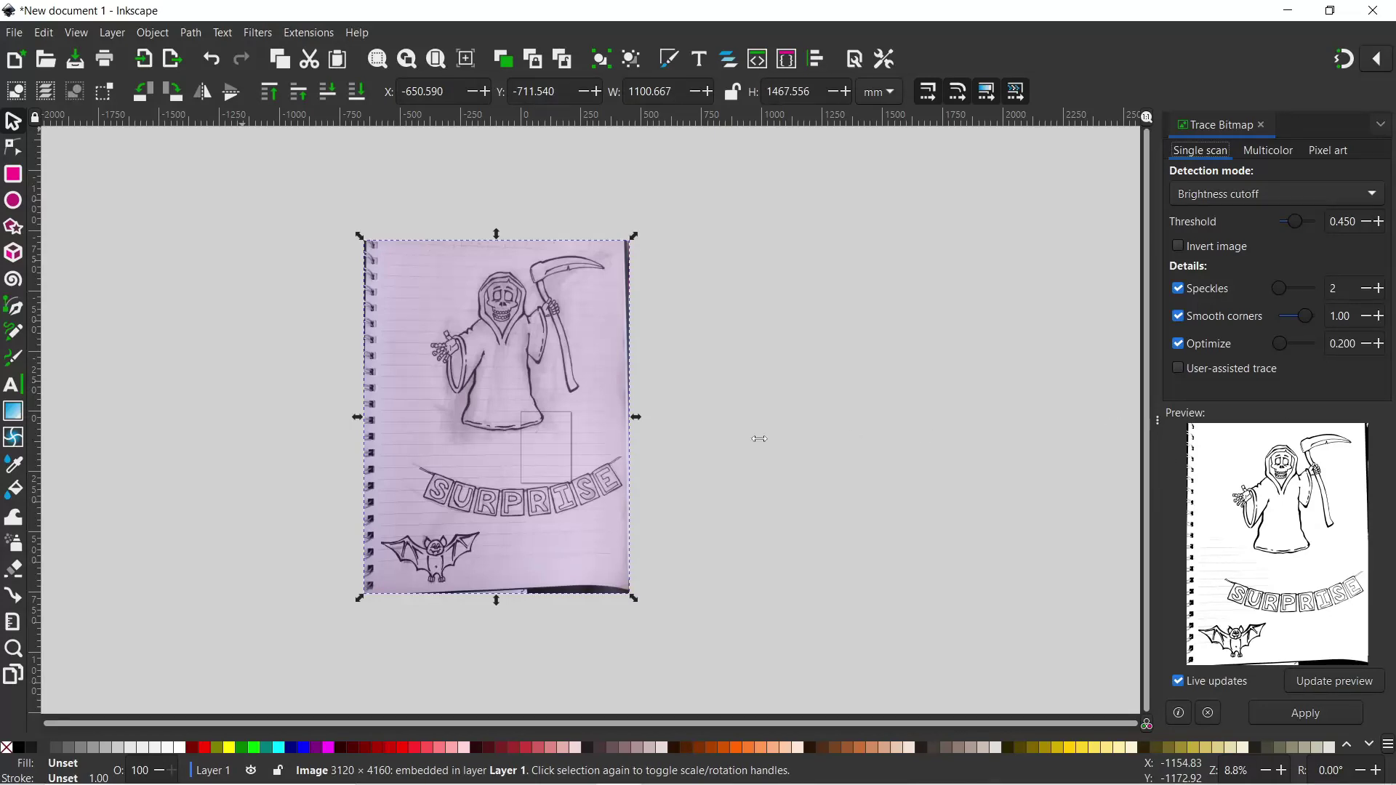
{"action": "left_click_drag", "start_coordinate": [759, 438], "coordinate": [437, 449]}
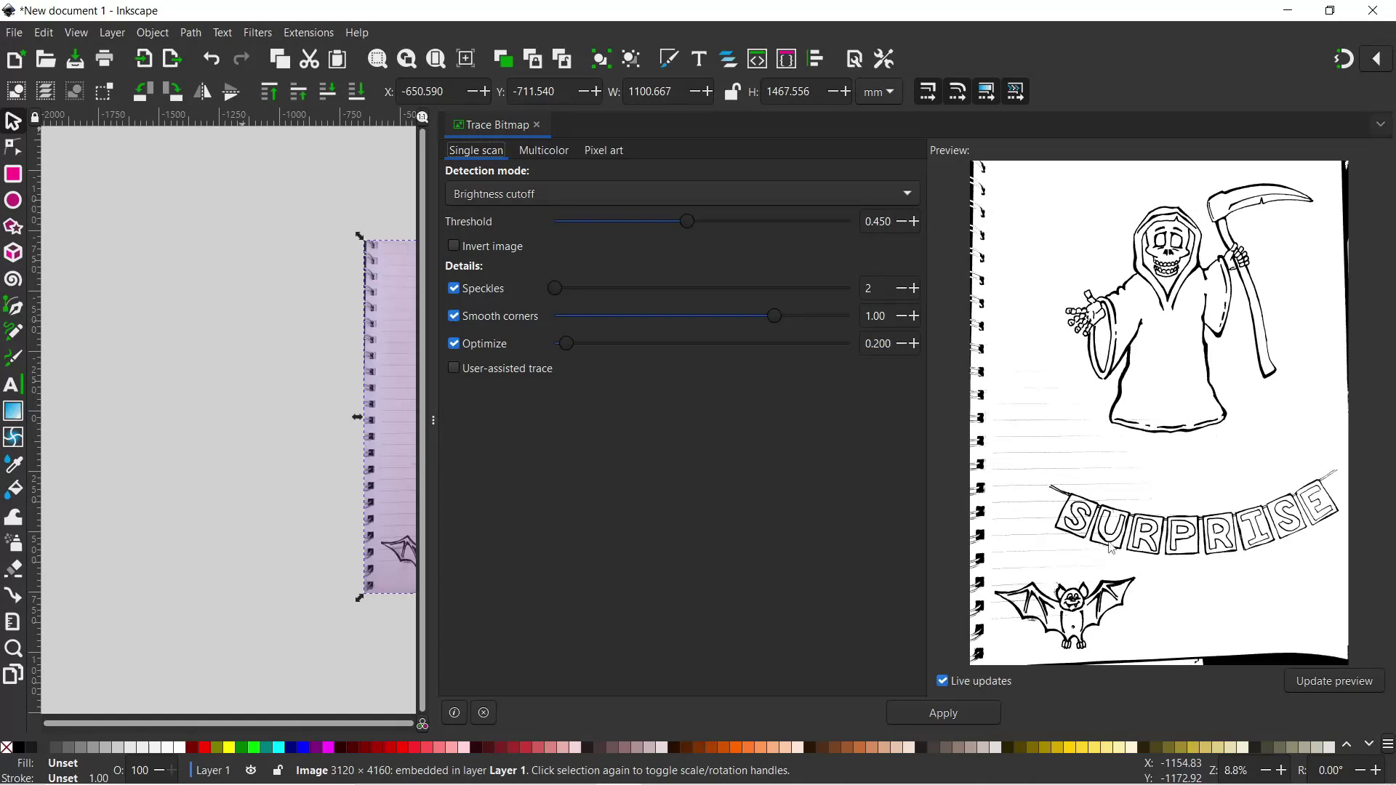
{"action": "left_click", "coordinate": [945, 714]}
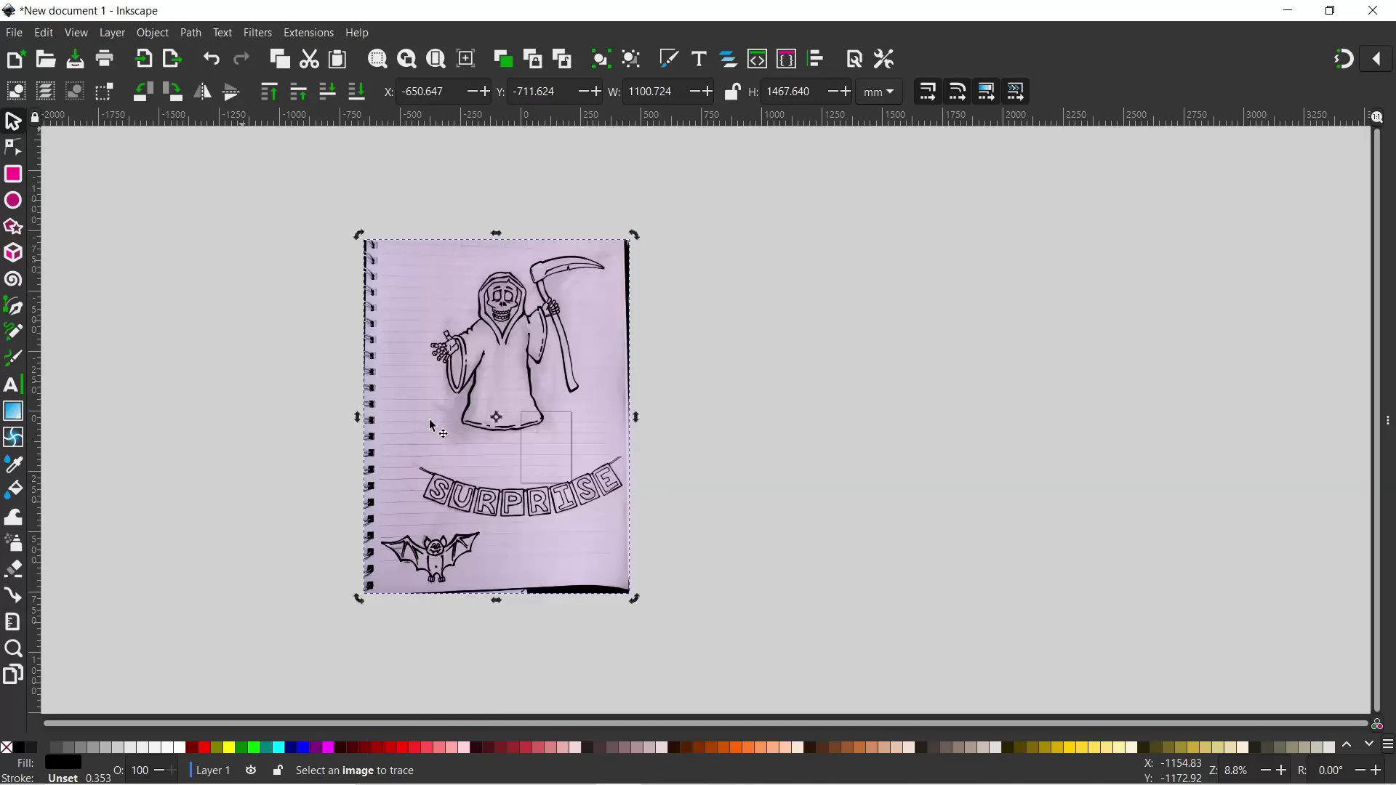
Move the traced path off to the right of the photo, check its linework, and delete the original photo.
{"action": "left_click", "coordinate": [437, 424]}
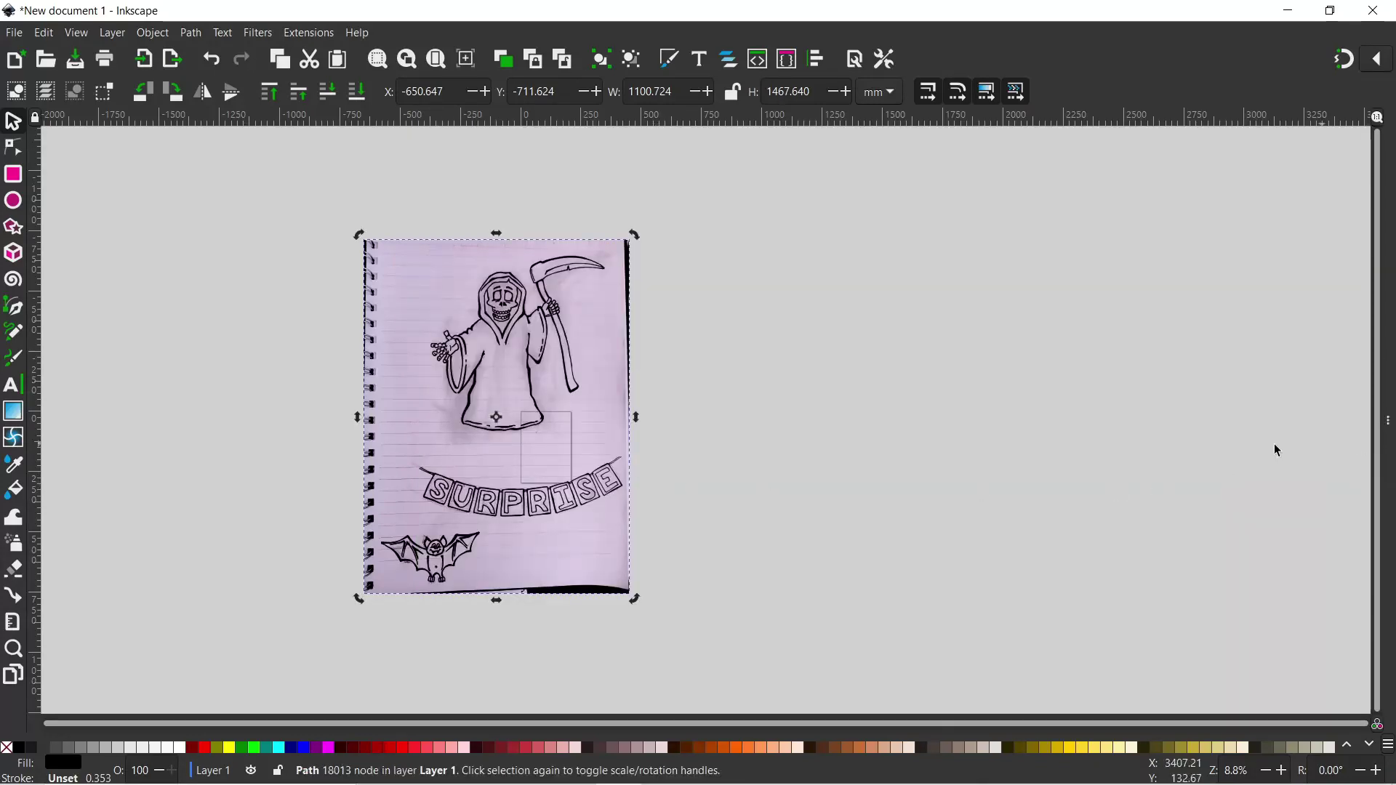
{"action": "mouse_move", "coordinate": [546, 264]}
{"action": "left_mouse_down"}
{"action": "mouse_move", "coordinate": [925, 274]}
{"action": "mouse_move", "coordinate": [931, 319]}
{"action": "mouse_move", "coordinate": [900, 411]}
{"action": "left_mouse_up"}
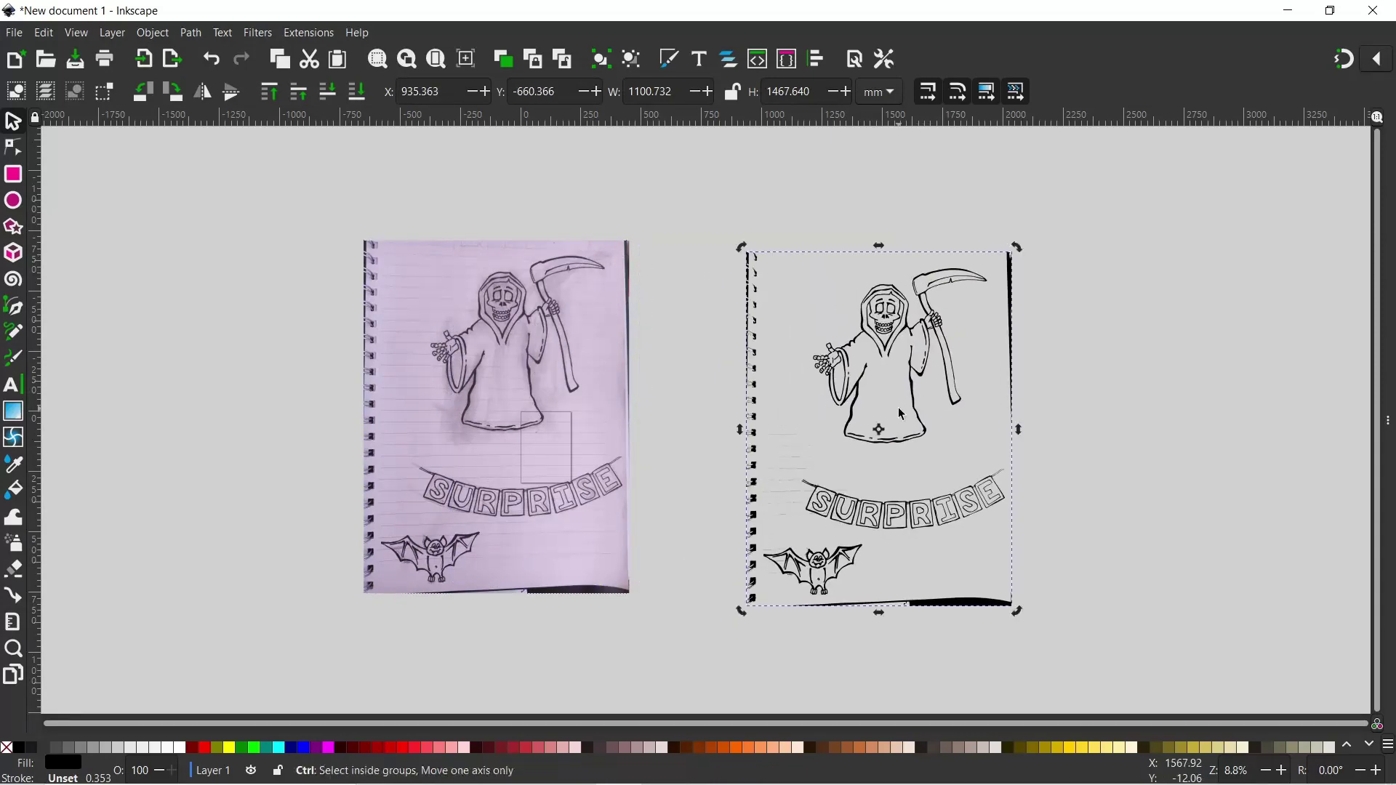
{"action": "scroll", "coordinate": [898, 413], "scroll_direction": "up", "scroll_amount": 5}
{"action": "scroll", "coordinate": [848, 298], "scroll_direction": "up", "scroll_amount": 8}
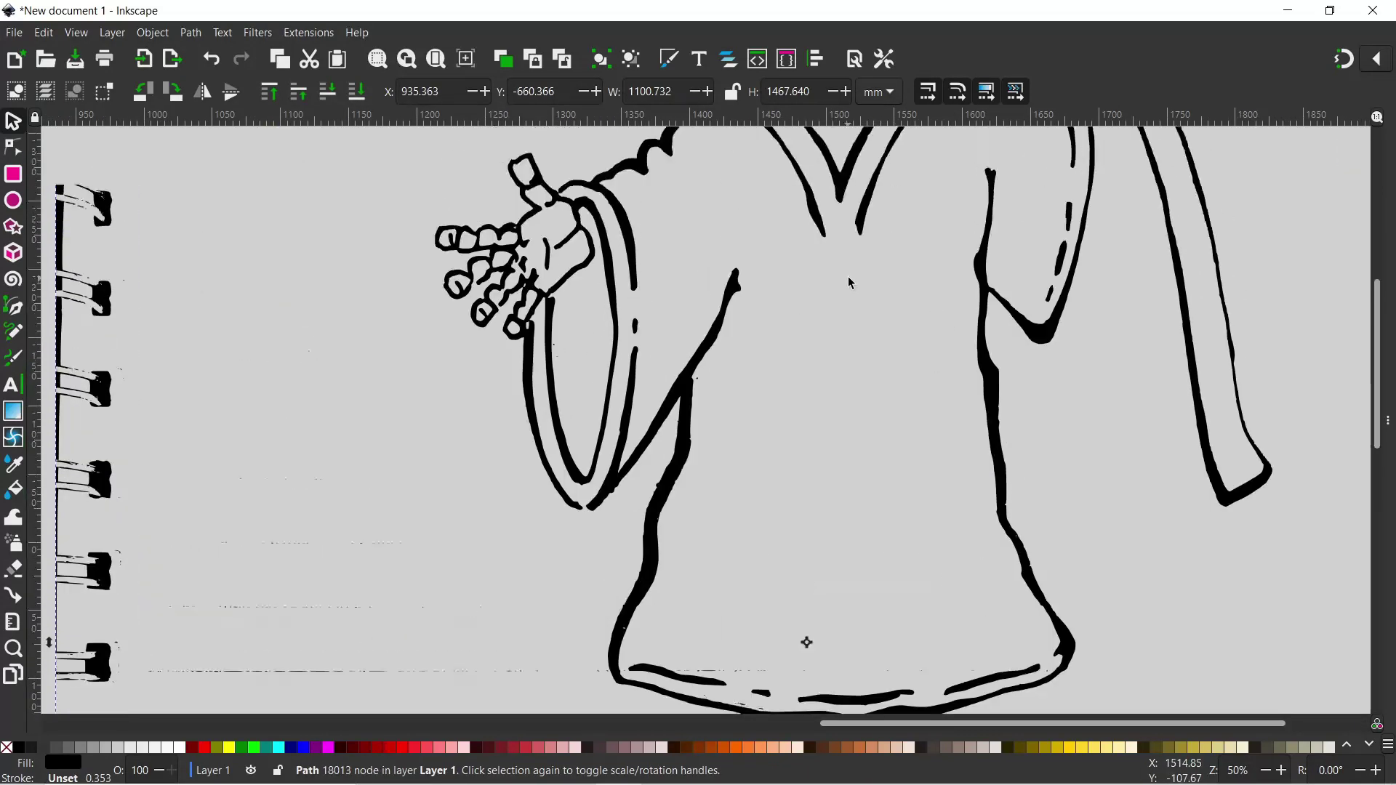
{"action": "scroll", "coordinate": [853, 291], "scroll_direction": "up", "scroll_amount": 6}
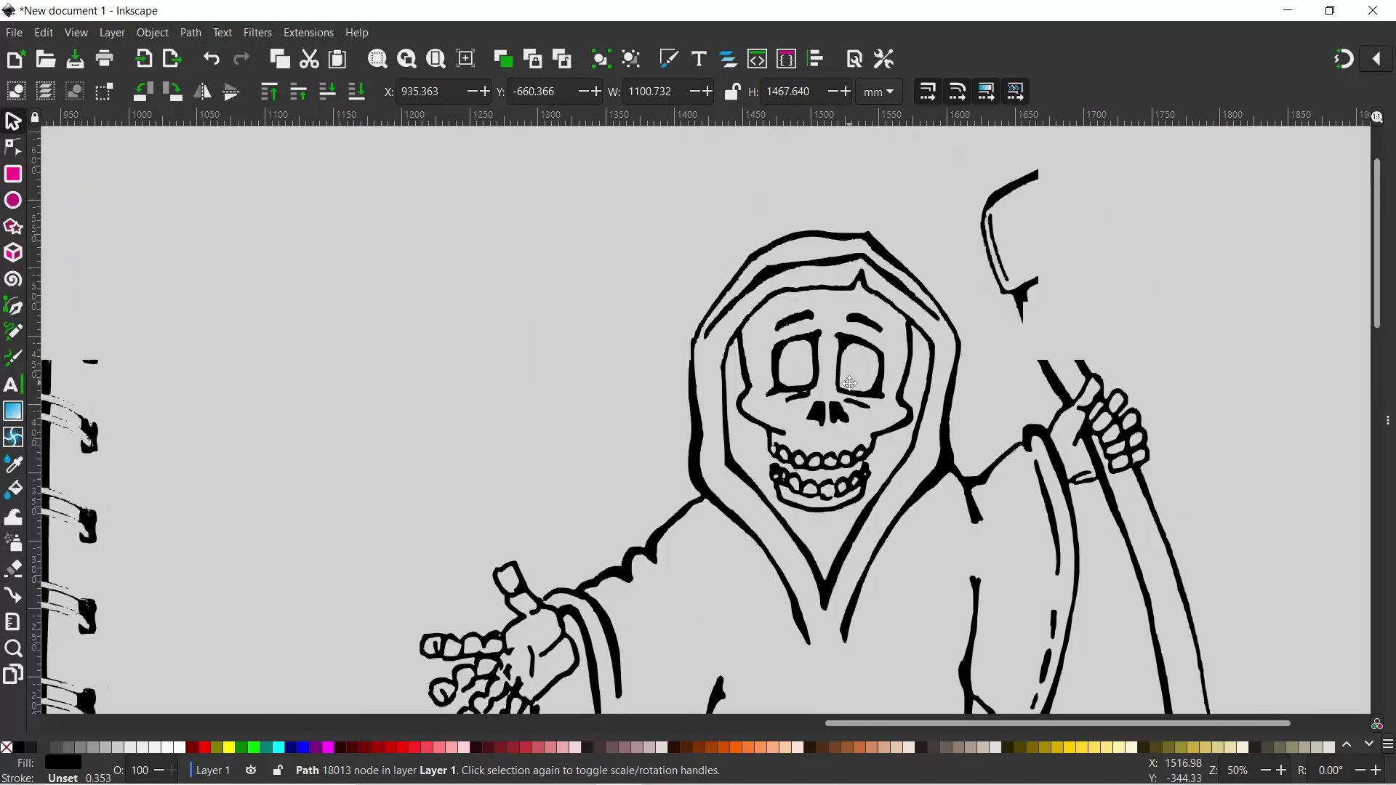
{"action": "scroll", "coordinate": [854, 385], "scroll_direction": "down", "scroll_amount": 1}
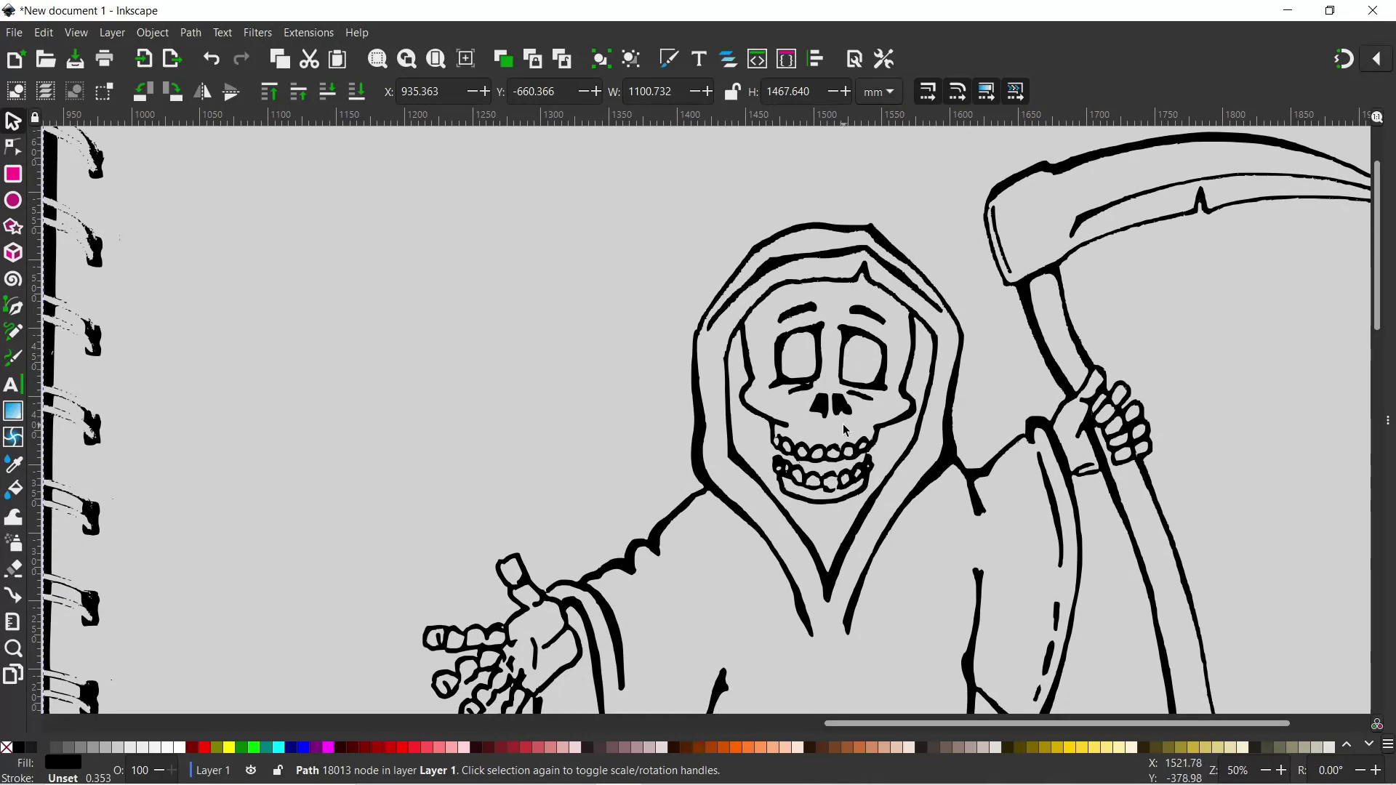
{"action": "scroll", "coordinate": [850, 432], "scroll_direction": "down", "scroll_amount": 4}
{"action": "scroll", "coordinate": [840, 293], "scroll_direction": "down", "scroll_amount": 6, "text": "ctrl"}
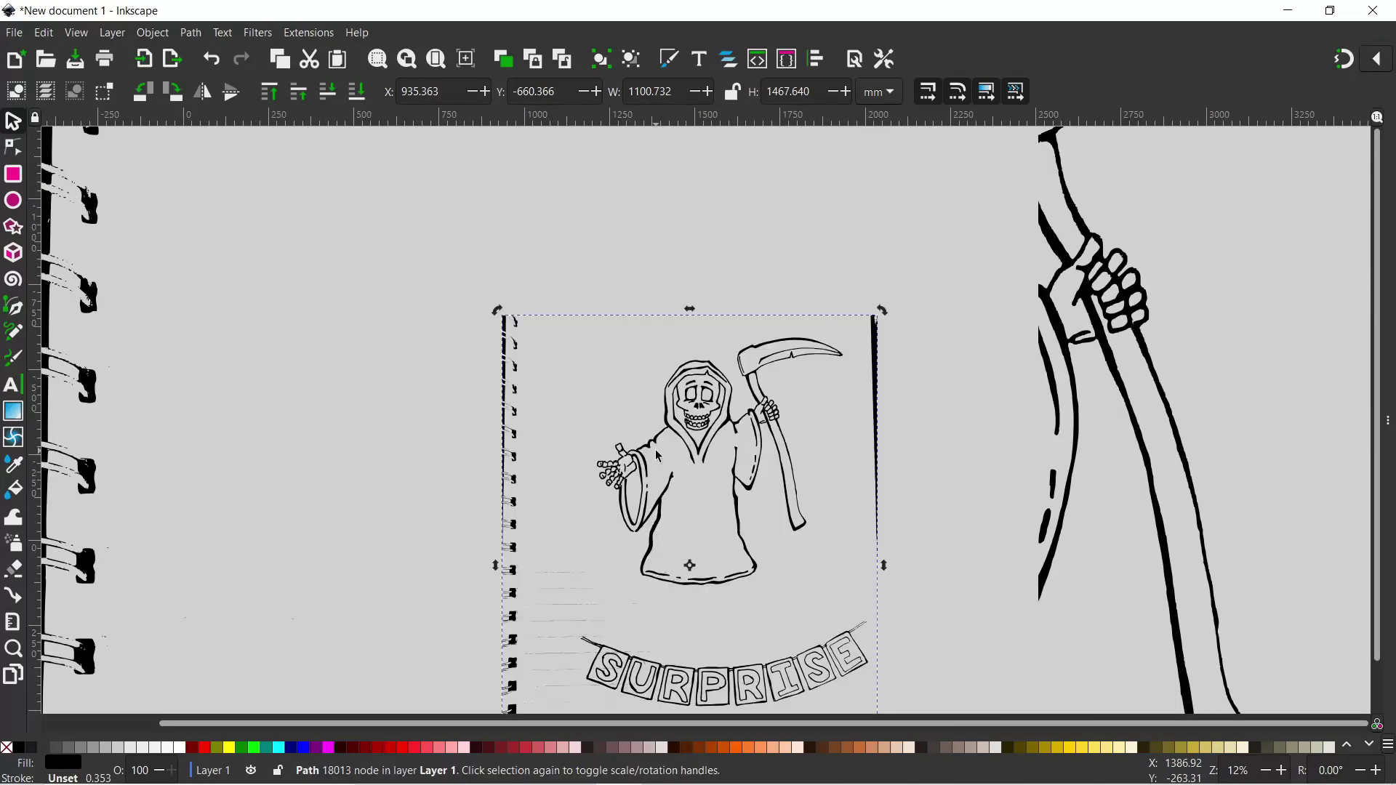
{"action": "left_click", "coordinate": [229, 438]}
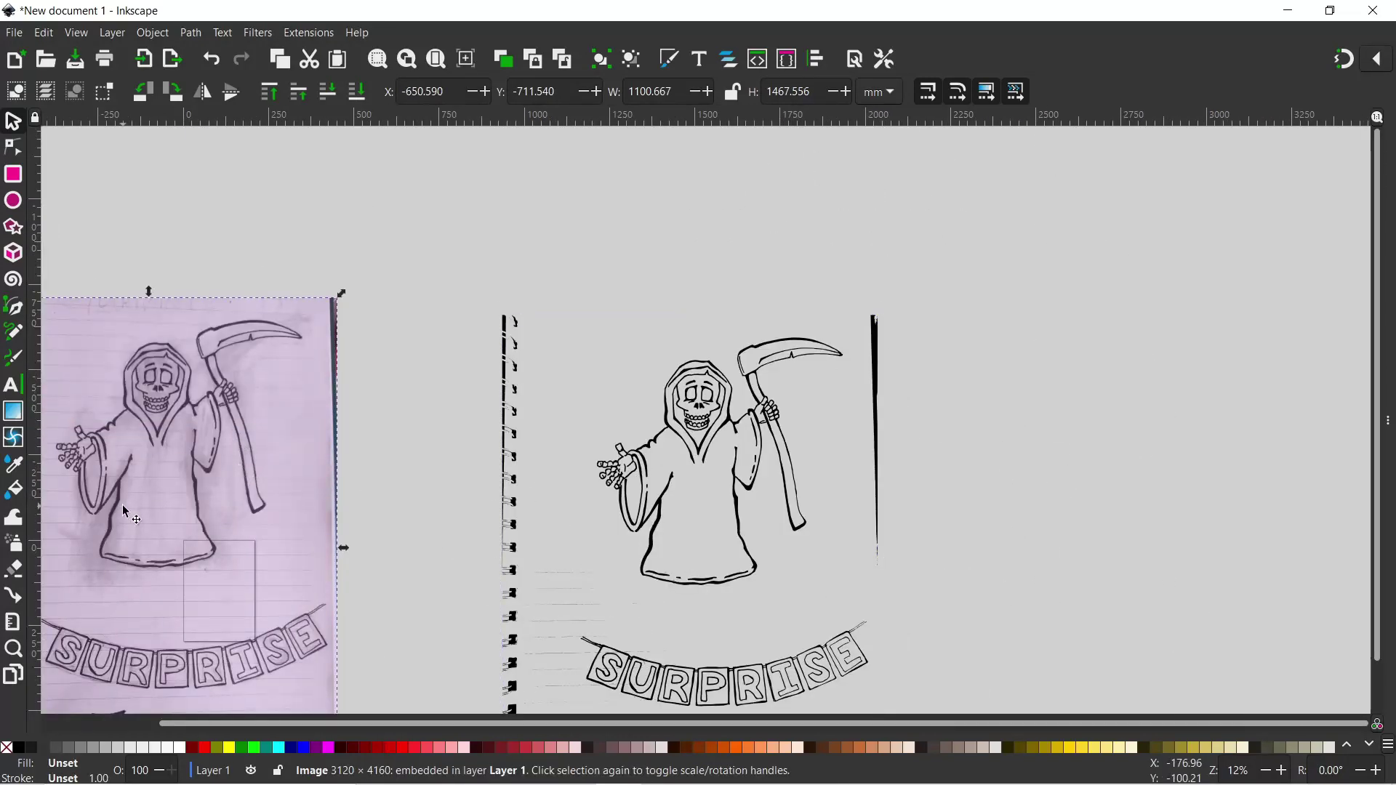
{"action": "key", "text": "Delete"}
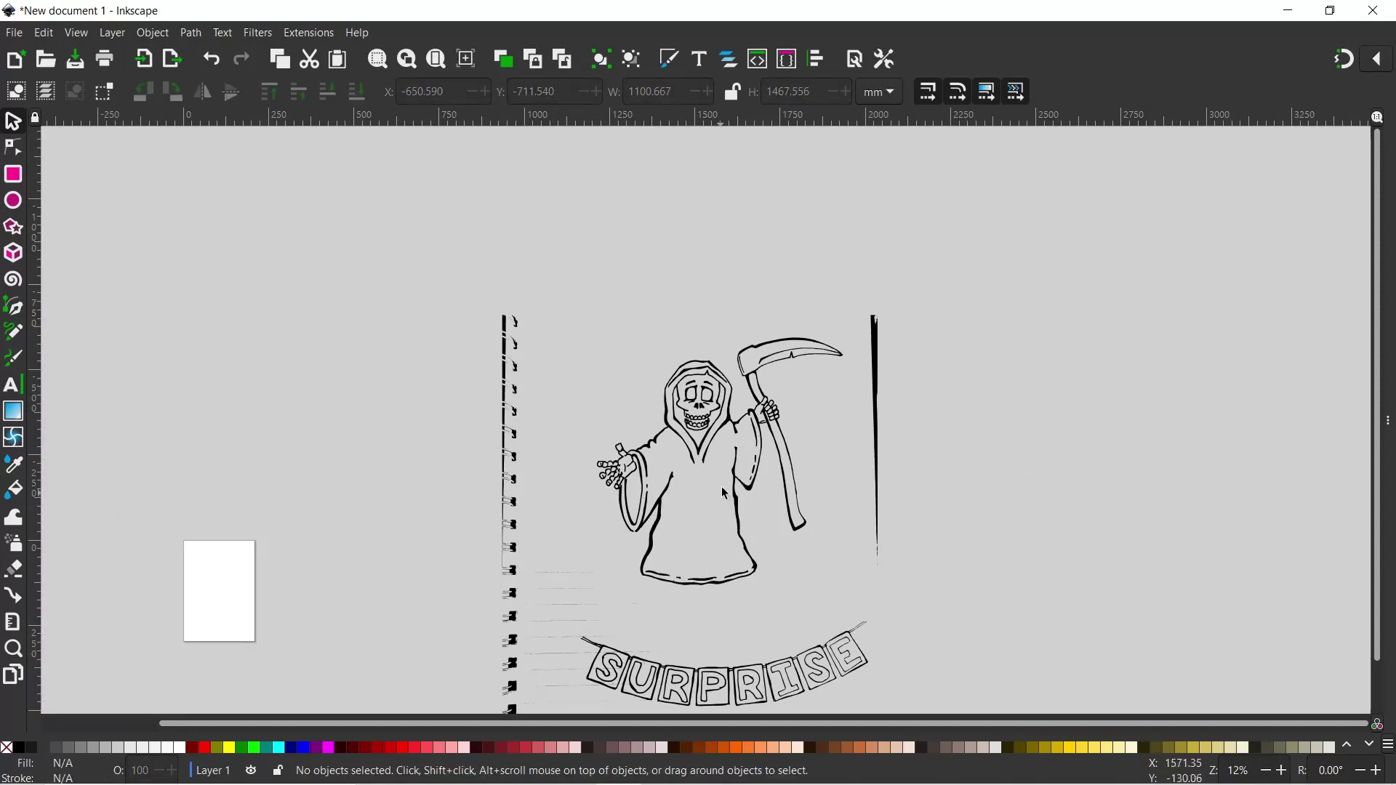
Scale the traced drawing down to about 216 by 288 mm and position it over the page.
{"action": "left_click_drag", "start_coordinate": [743, 499], "coordinate": [733, 362]}
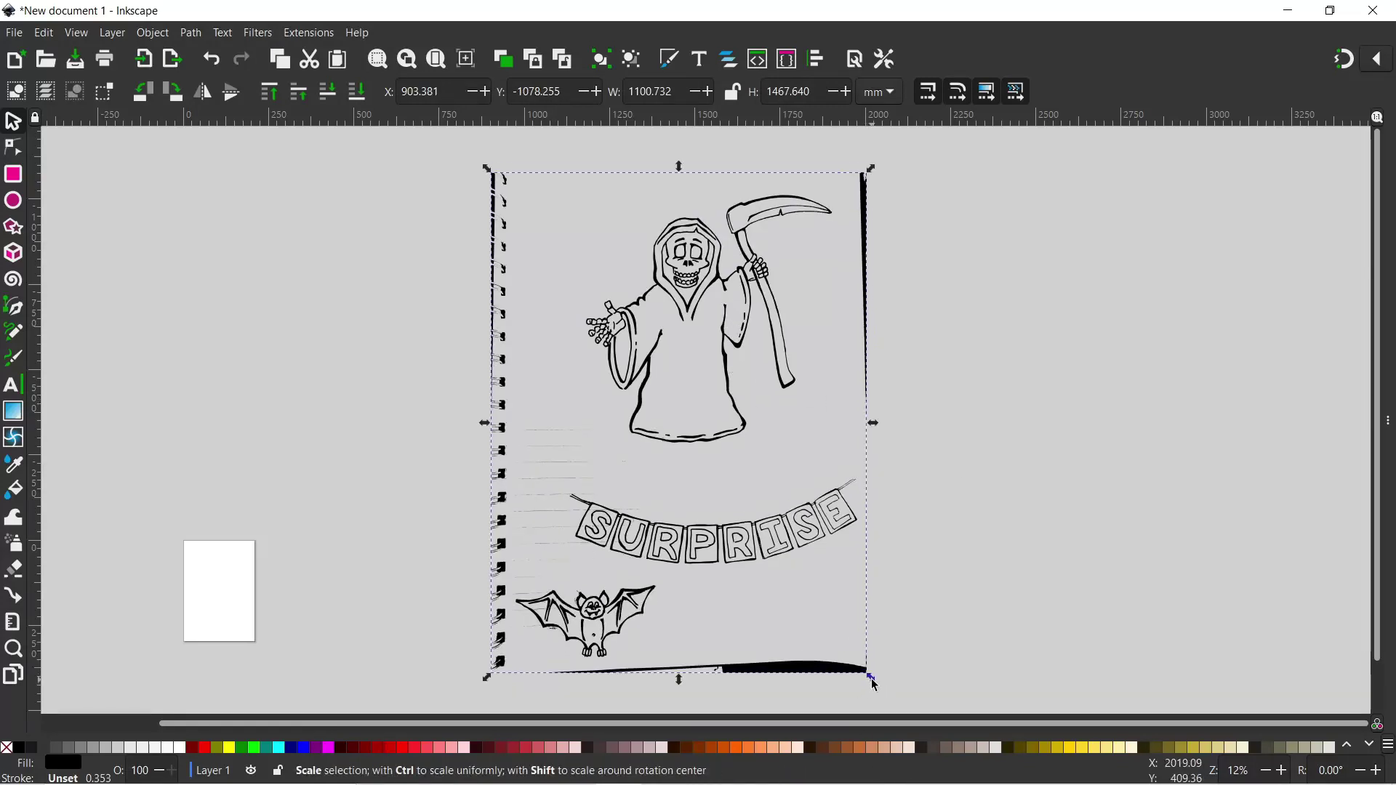
{"action": "mouse_move", "coordinate": [873, 684]}
{"action": "left_mouse_down"}
{"action": "mouse_move", "coordinate": [783, 591]}
{"action": "mouse_move", "coordinate": [667, 405]}
{"action": "mouse_move", "coordinate": [578, 321]}
{"action": "left_mouse_up"}
{"action": "mouse_move", "coordinate": [544, 210]}
{"action": "left_mouse_down"}
{"action": "mouse_move", "coordinate": [380, 443]}
{"action": "mouse_move", "coordinate": [286, 663]}
{"action": "mouse_move", "coordinate": [256, 631]}
{"action": "left_mouse_up"}
{"action": "left_click_drag", "start_coordinate": [230, 569], "coordinate": [600, 576]}
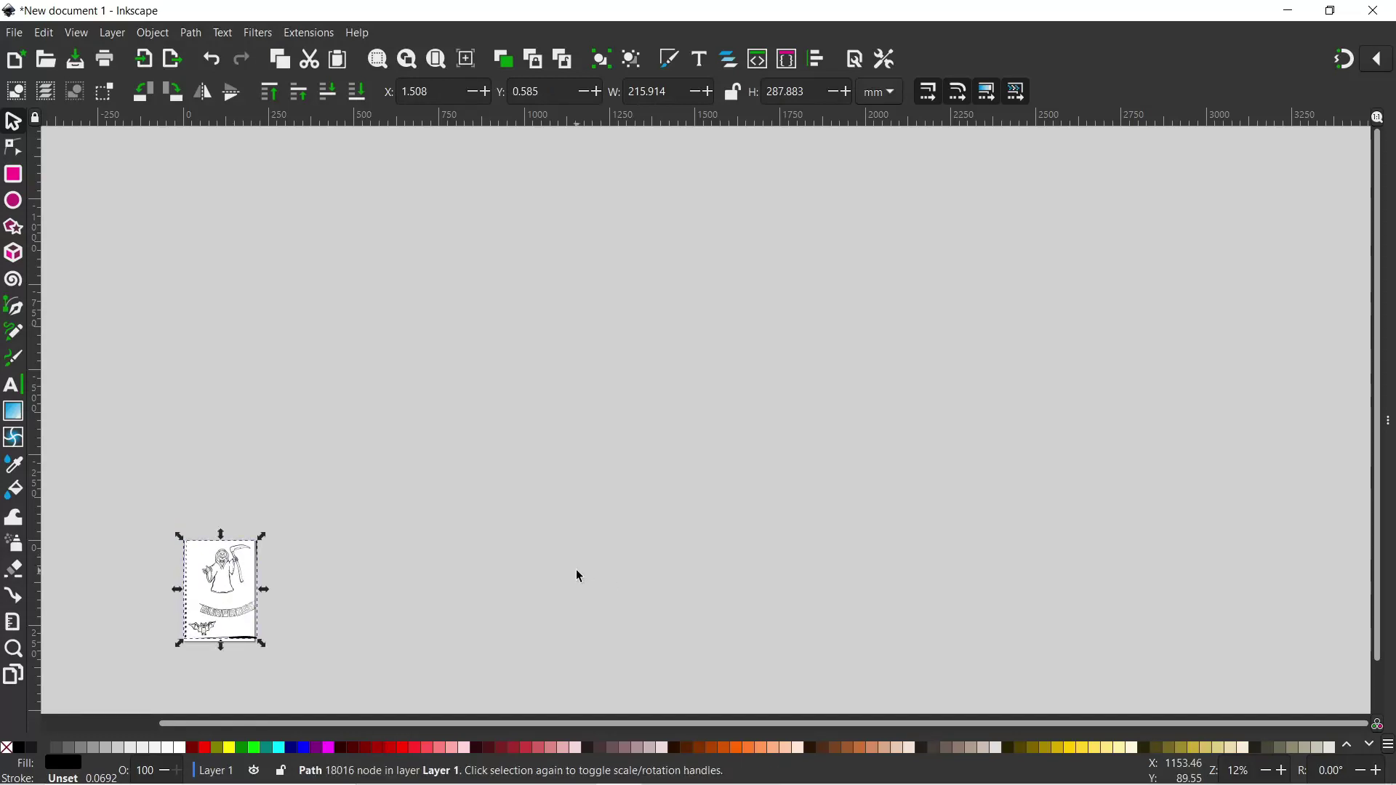
{"action": "key", "text": "3"}
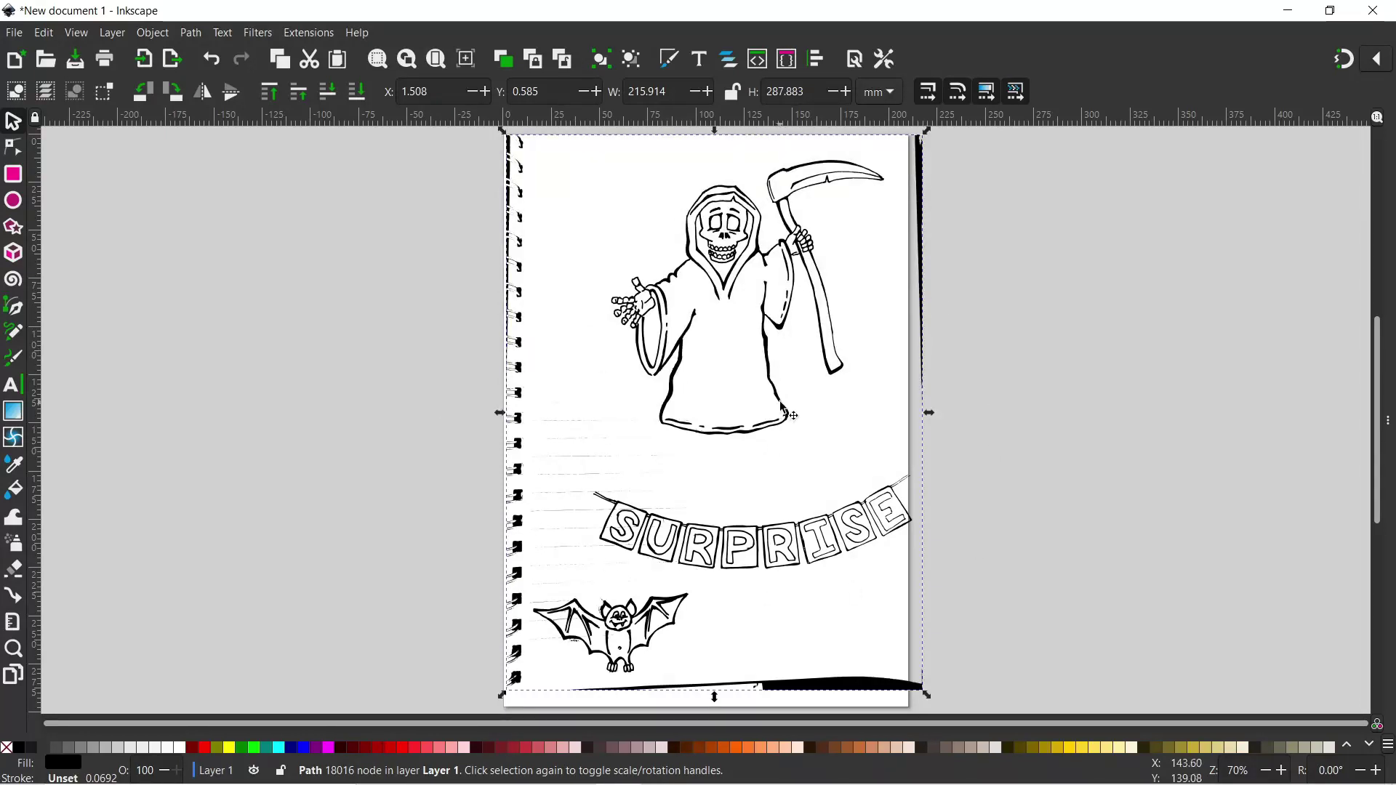
{"action": "left_click_drag", "start_coordinate": [793, 416], "coordinate": [786, 416]}
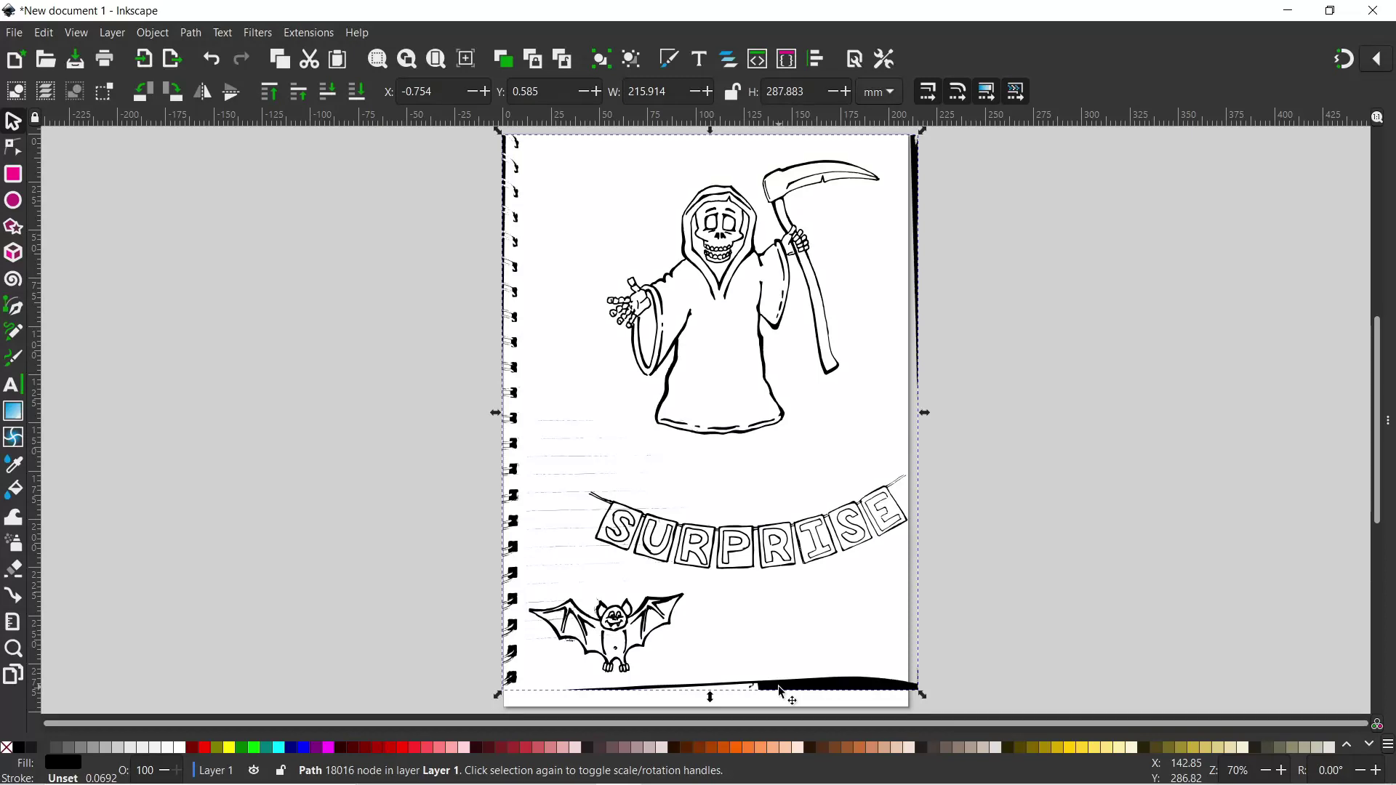
Draw a rectangle about 200 by 272 mm enclosing the reaper, banner and bat, leaving the spiral binding and dark page edges outside.
{"action": "left_click", "coordinate": [14, 174]}
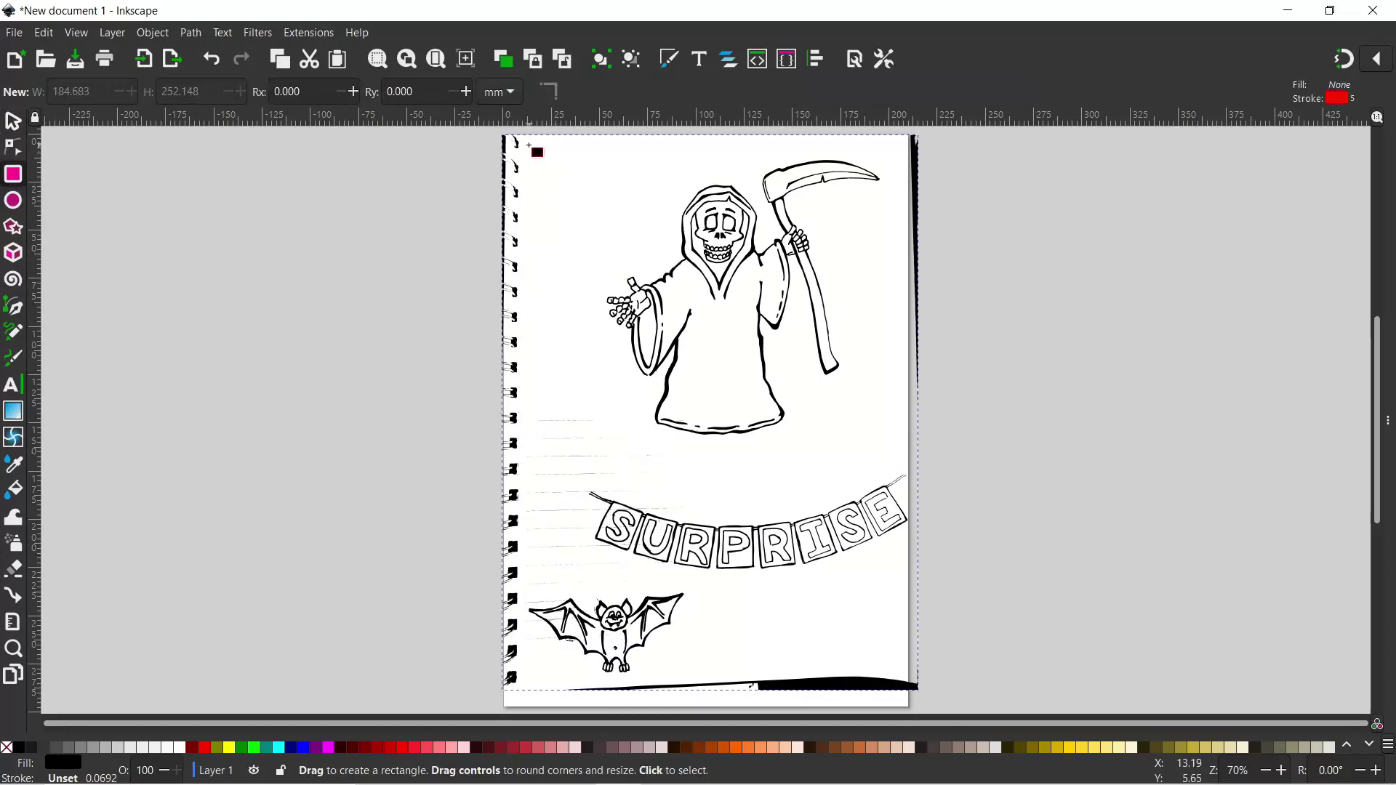
{"action": "left_click_drag", "start_coordinate": [529, 145], "coordinate": [914, 678]}
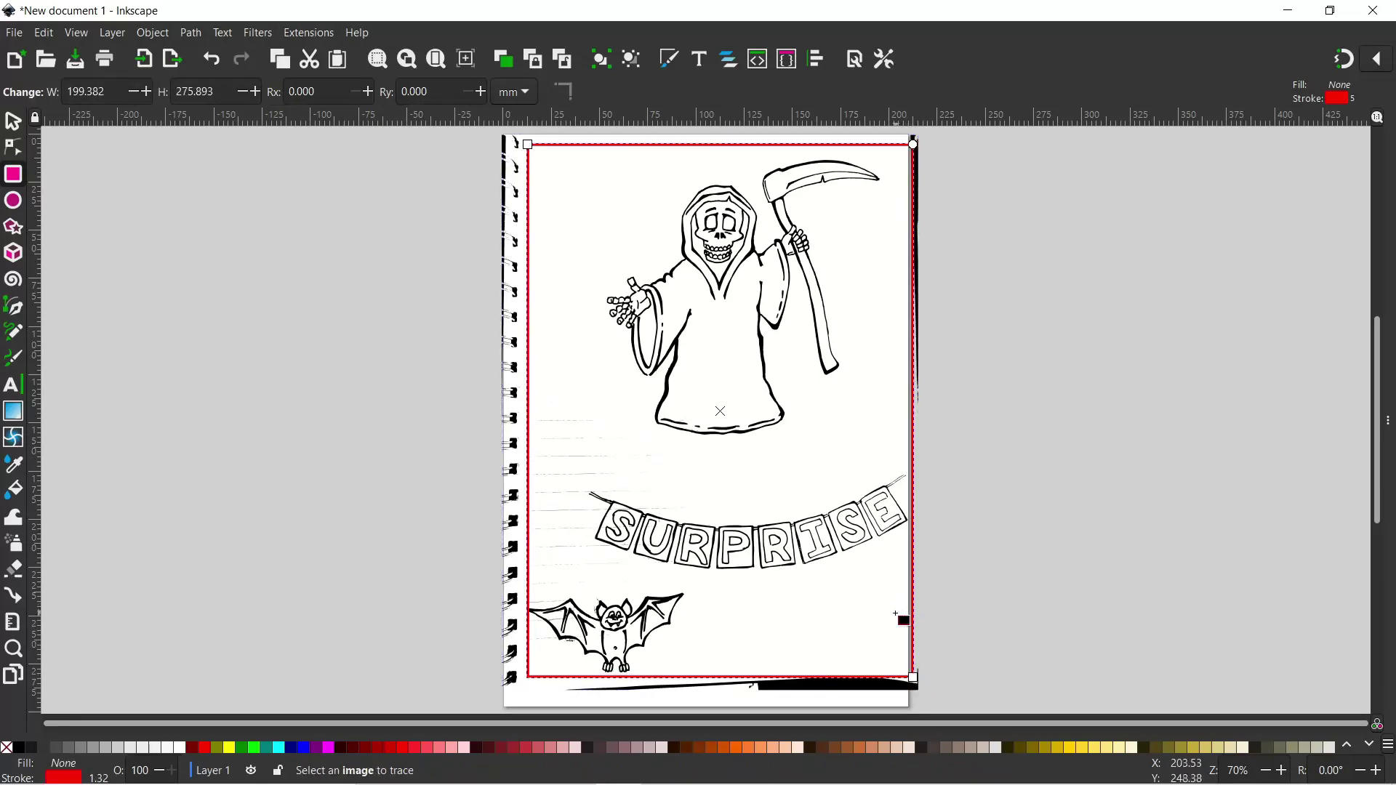
{"action": "left_click_drag", "start_coordinate": [529, 144], "coordinate": [526, 152]}
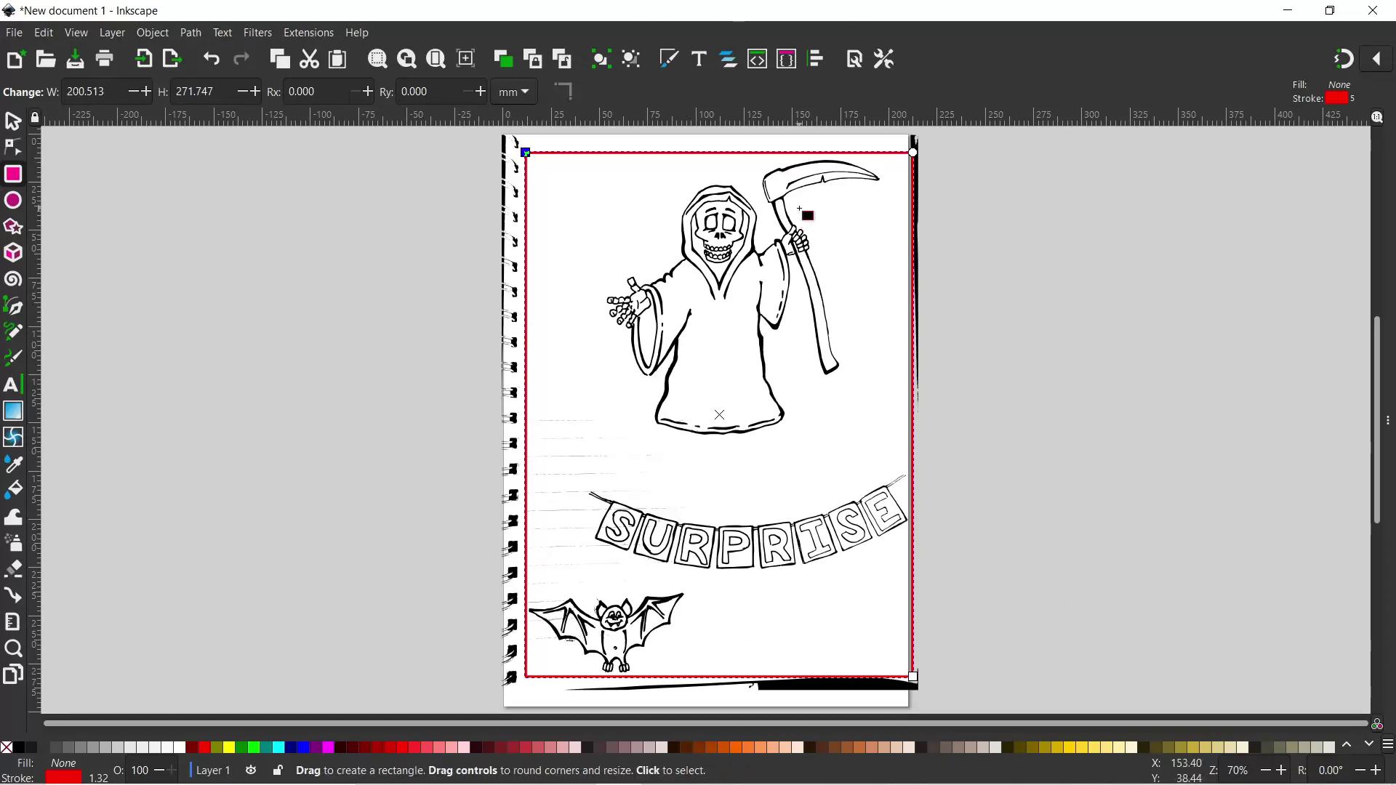
Crop the traced path to the rectangle by applying Intersection to both objects.
{"action": "left_click", "coordinate": [13, 121]}
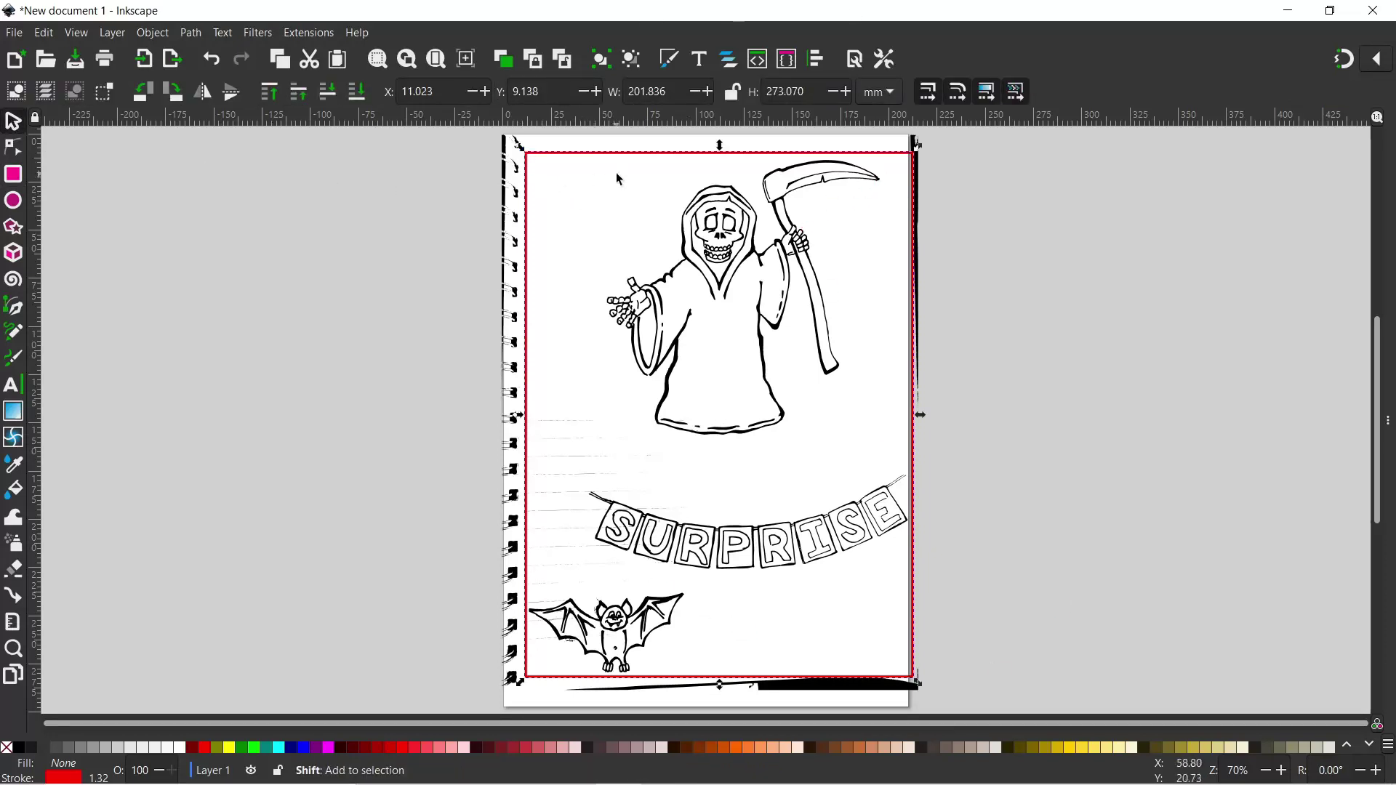
{"action": "left_click", "coordinate": [508, 163], "text": "shift"}
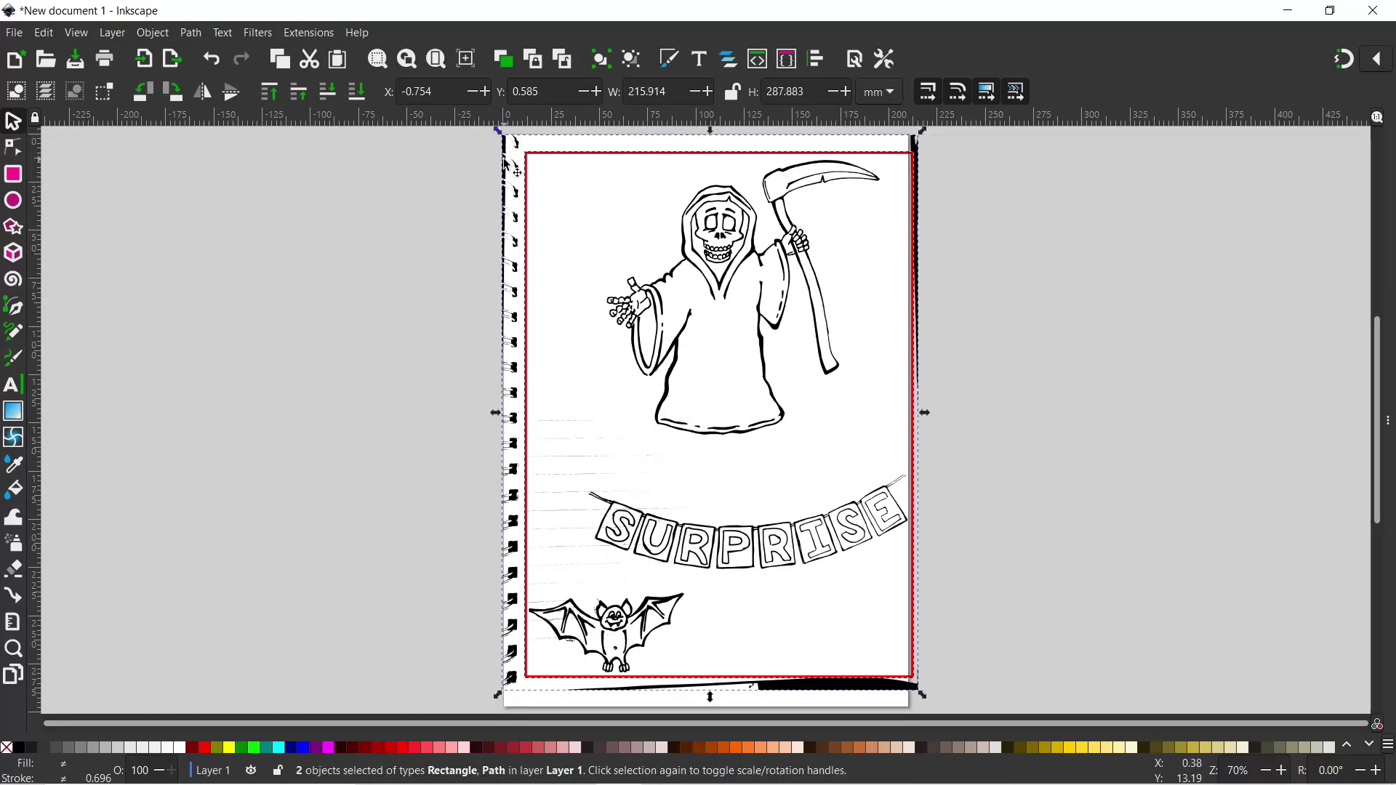
{"action": "left_click", "coordinate": [195, 38]}
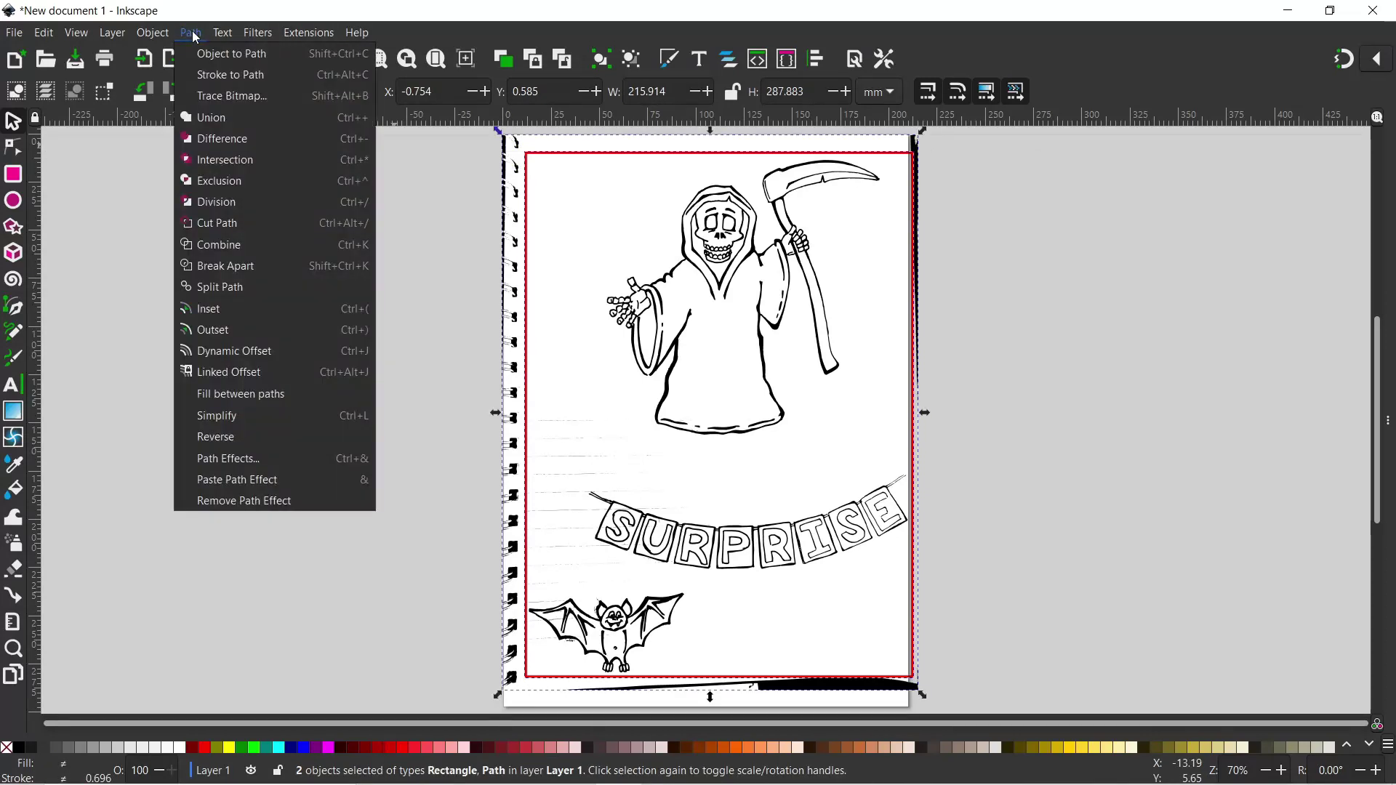
{"action": "left_click", "coordinate": [217, 160]}
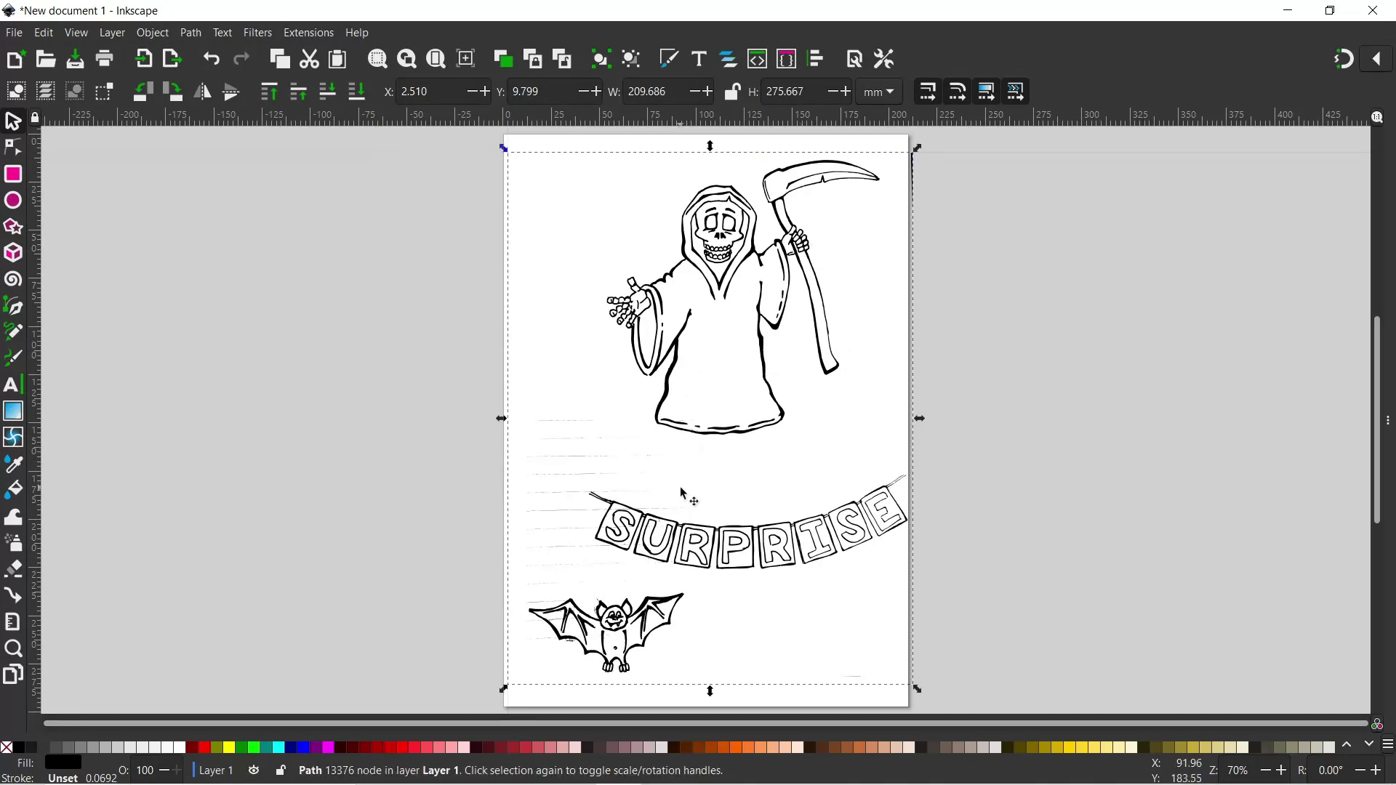
Erase a short stroke in the empty area beside the reaper's hood to split the traced path into separate objects, and clear the selection.
{"action": "left_click", "coordinate": [14, 571]}
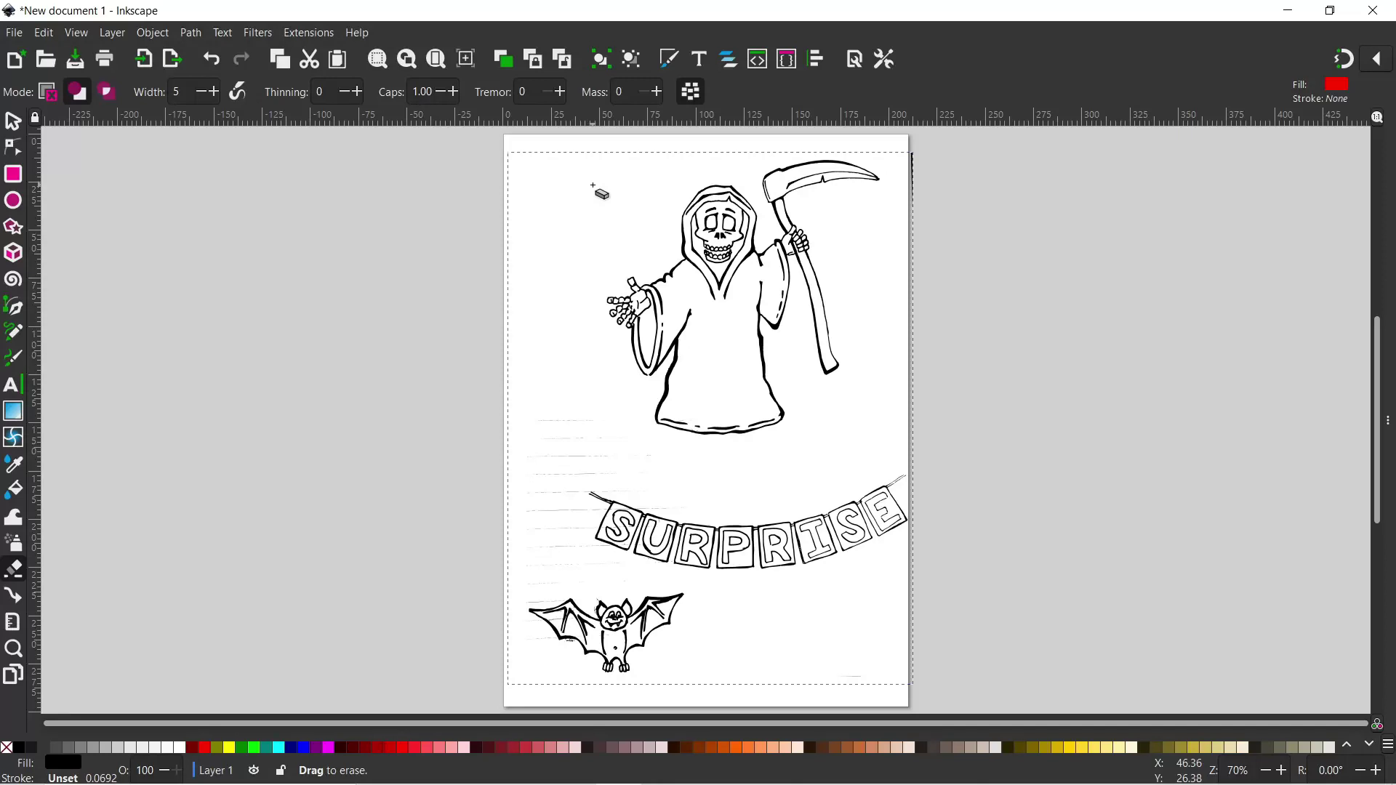
{"action": "left_click_drag", "start_coordinate": [593, 186], "coordinate": [616, 164]}
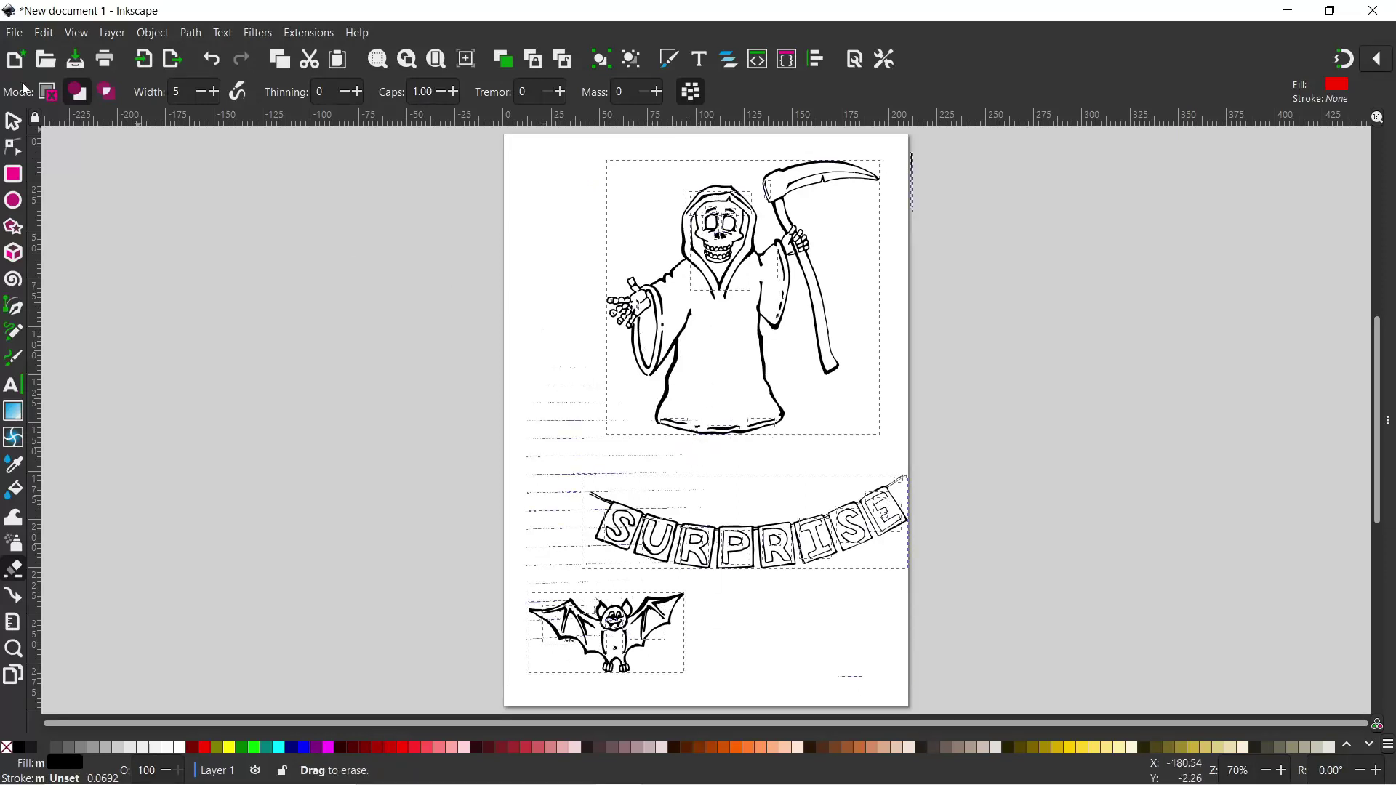
{"action": "left_click", "coordinate": [12, 122]}
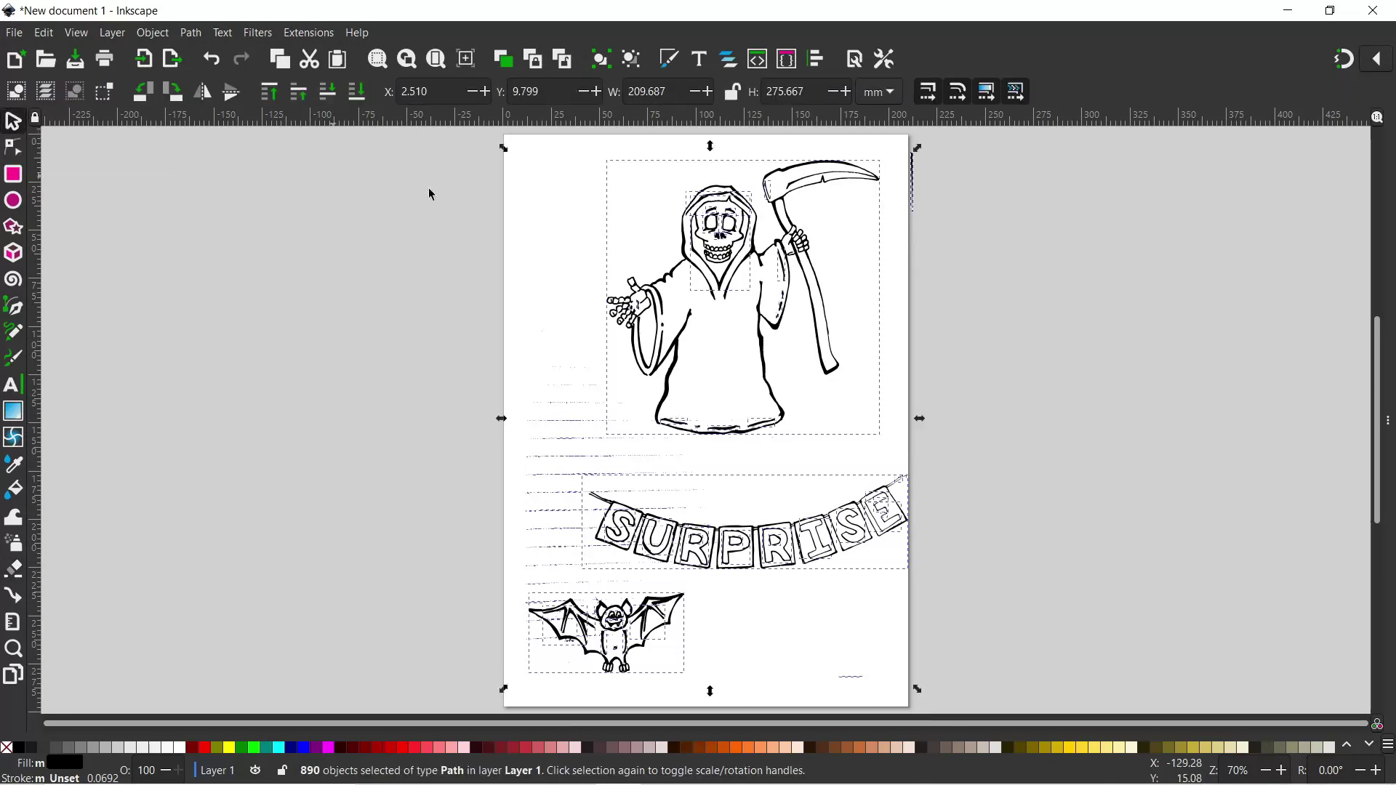
{"action": "left_click", "coordinate": [376, 242]}
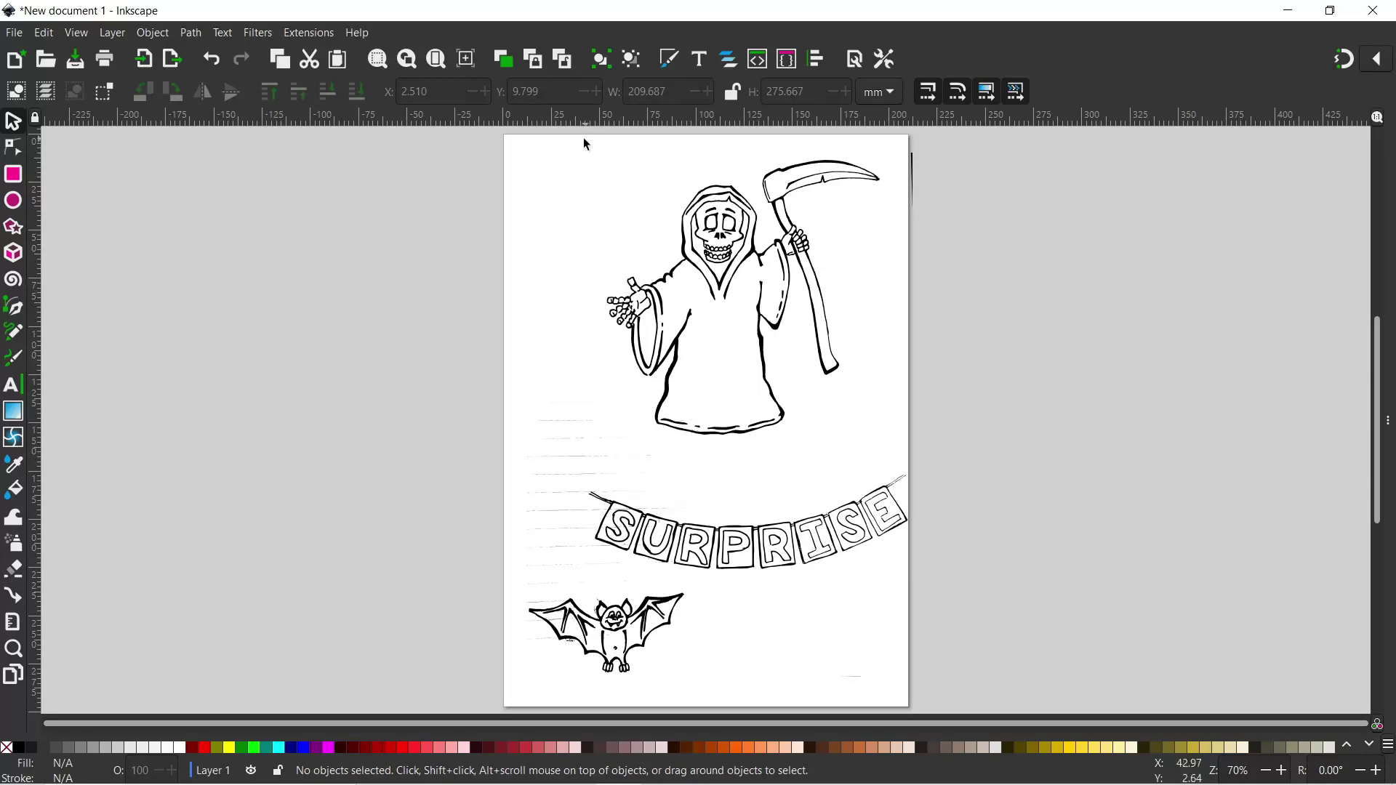
Combine all the pieces of the grim reaper and its scythe into one path with Union.
{"action": "left_click_drag", "start_coordinate": [584, 139], "coordinate": [886, 439]}
{"action": "left_click", "coordinate": [201, 34]}
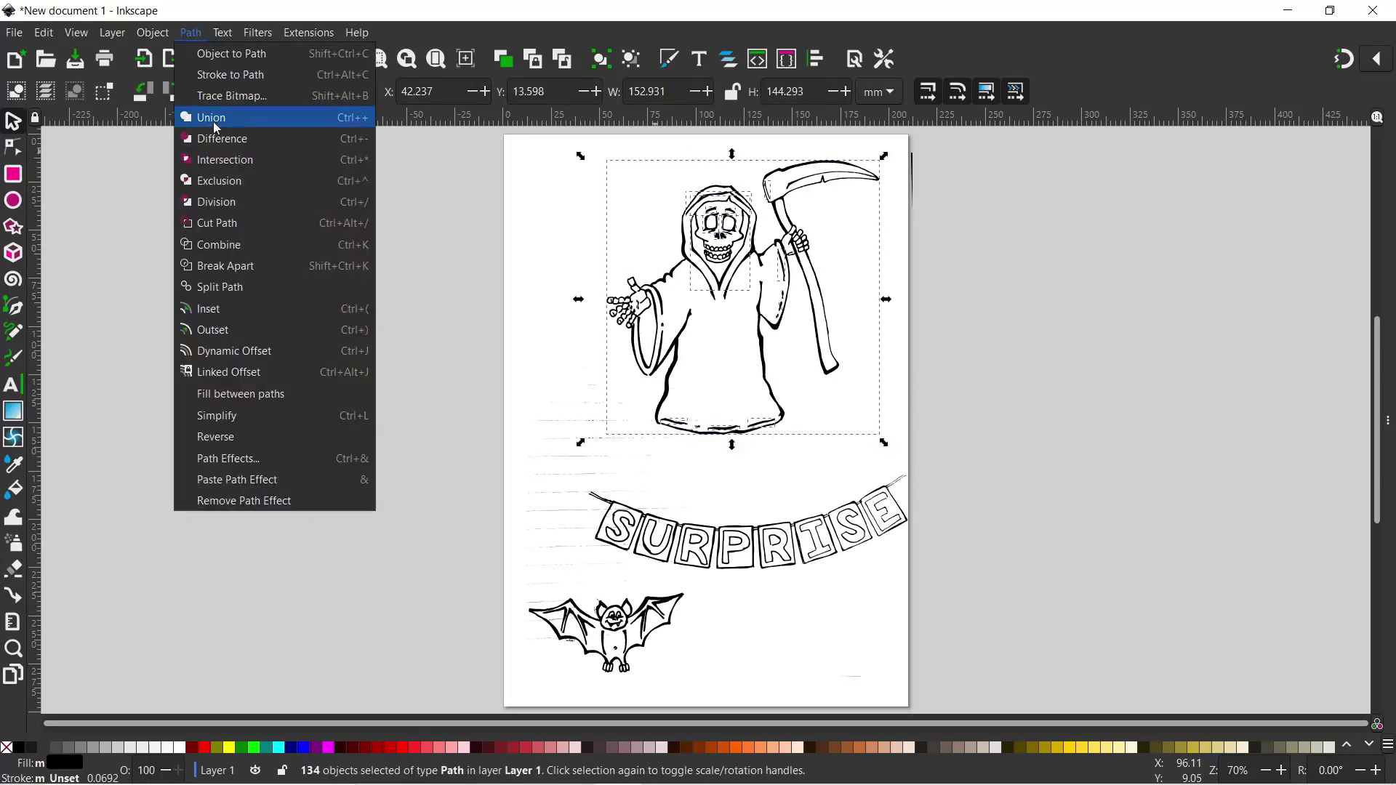
{"action": "left_click", "coordinate": [213, 122]}
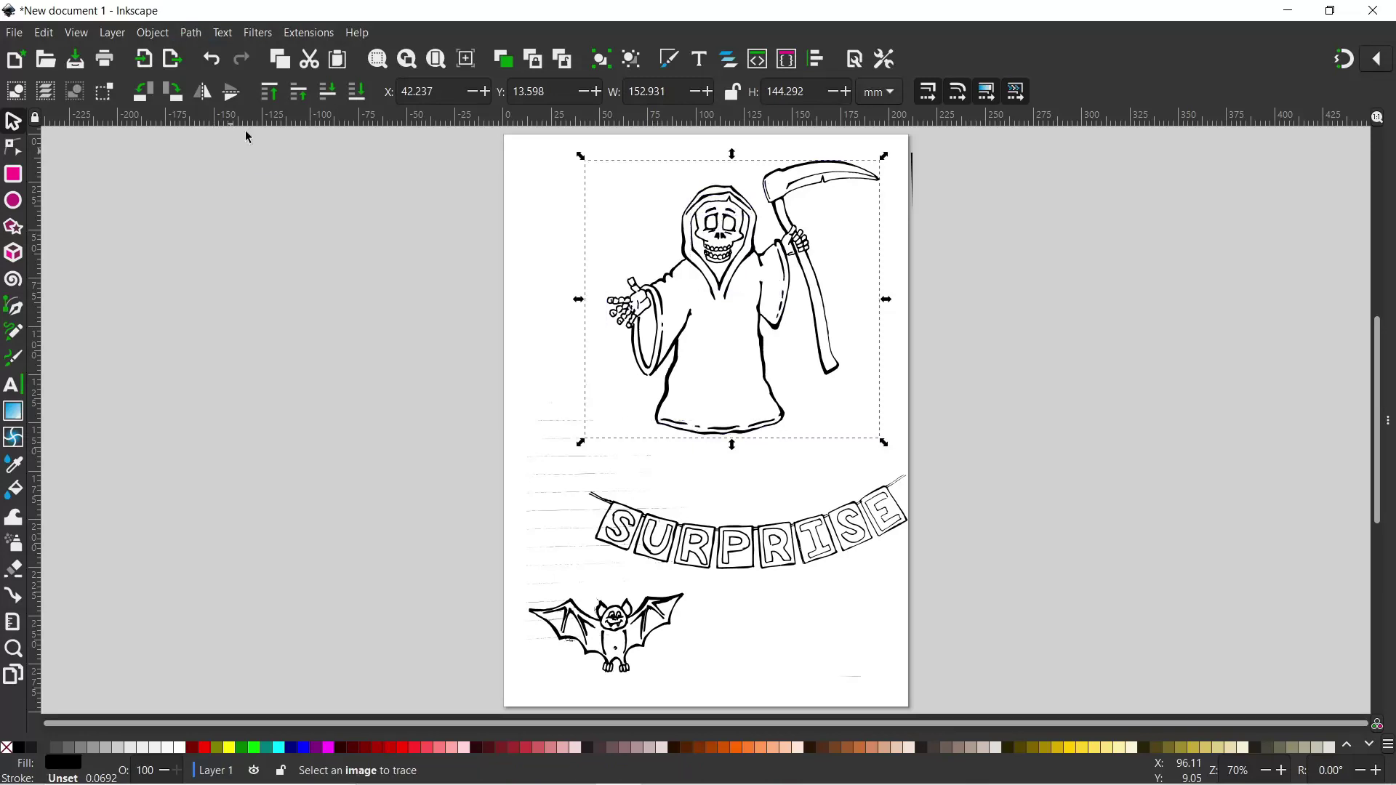
Combine all the pieces of the bat into one path with Union.
{"action": "left_click_drag", "start_coordinate": [521, 590], "coordinate": [690, 683]}
{"action": "left_click", "coordinate": [191, 33]}
{"action": "left_click", "coordinate": [212, 119]}
Combine all the pieces of the SURPRISE banner into one path with Union.
{"action": "left_click_drag", "start_coordinate": [639, 487], "coordinate": [919, 570]}
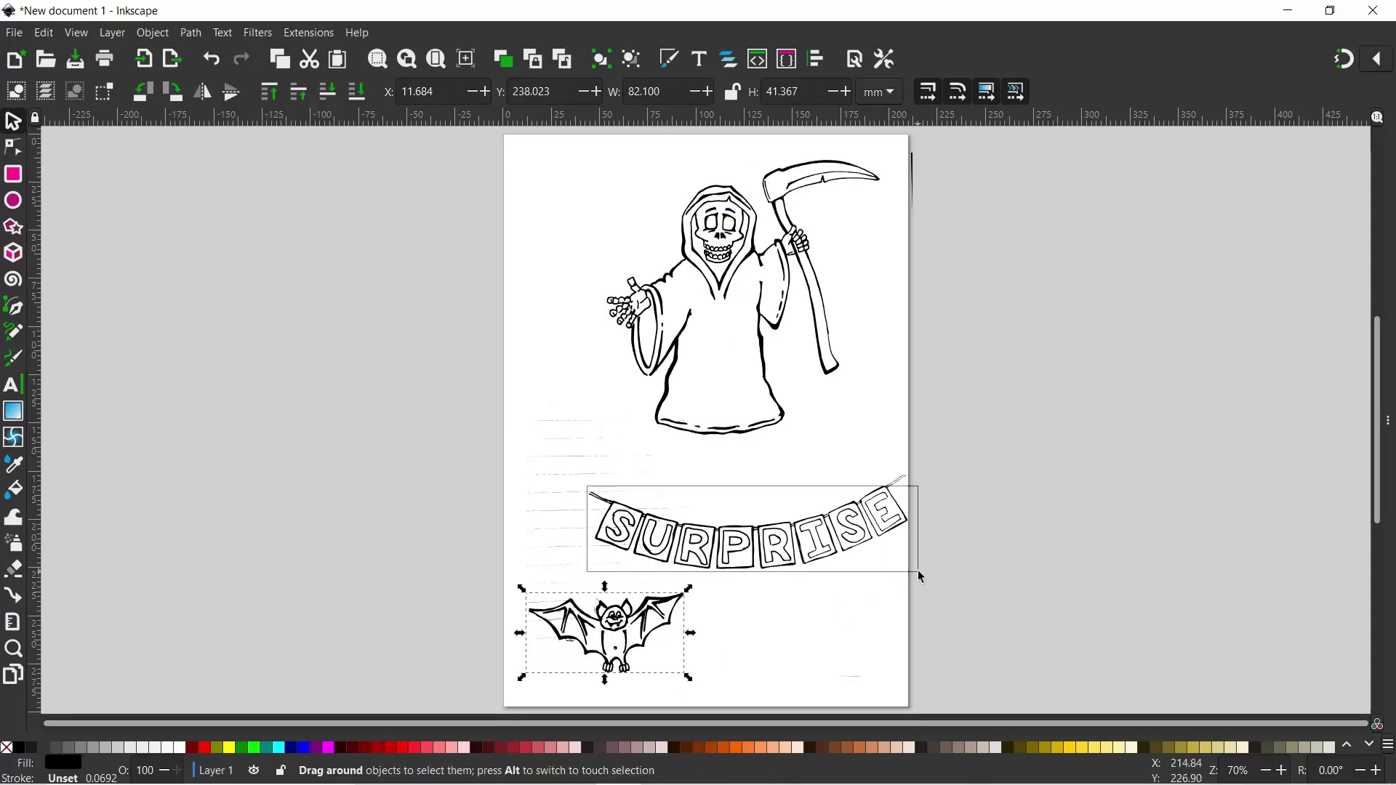
{"action": "left_click_drag", "start_coordinate": [566, 472], "coordinate": [918, 579]}
{"action": "key", "text": "ctrl+z"}
{"action": "left_click", "coordinate": [570, 473]}
{"action": "left_click", "coordinate": [190, 33]}
{"action": "left_click", "coordinate": [212, 120]}
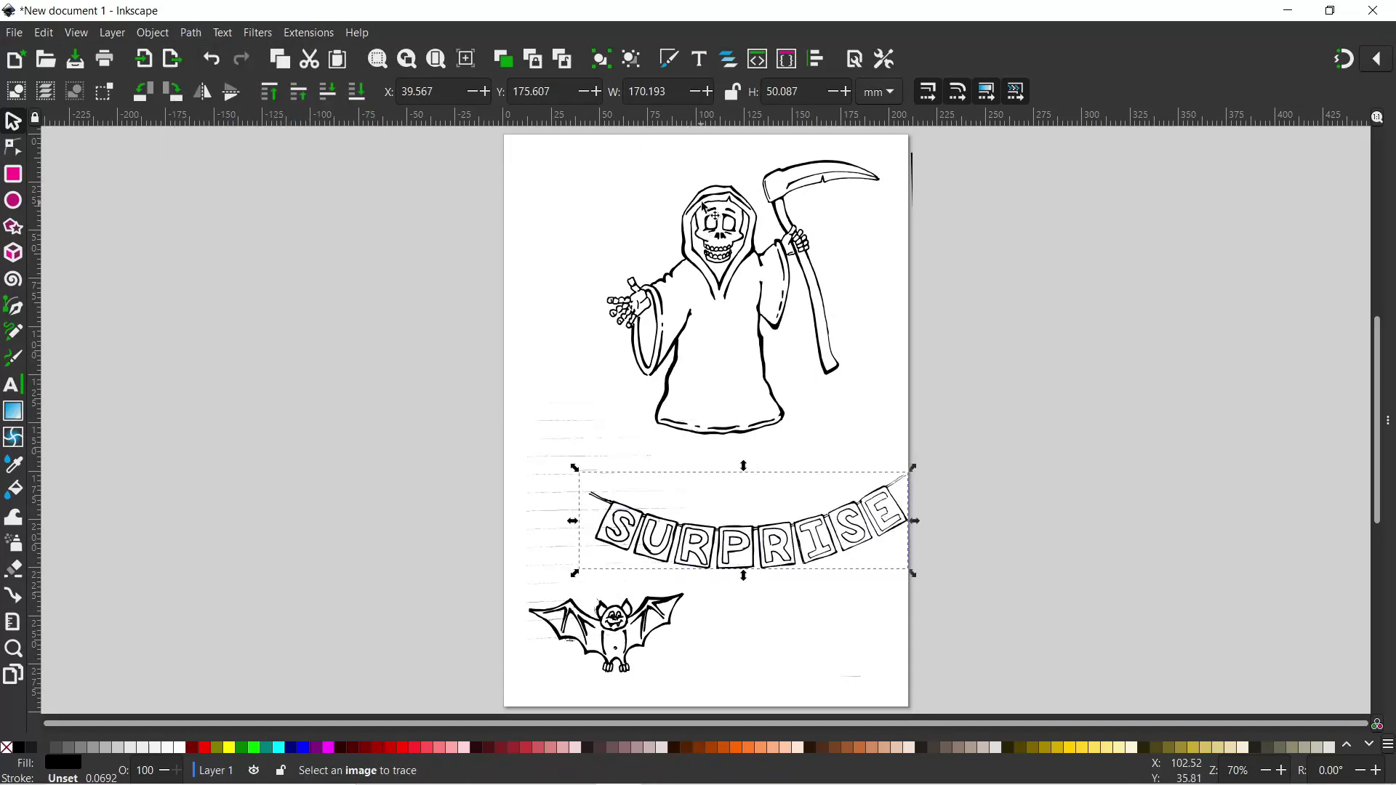
Move the reaper, banner and bat off the page and delete all the leftover notebook-line fragments on it.
{"action": "left_click_drag", "start_coordinate": [710, 200], "coordinate": [262, 245]}
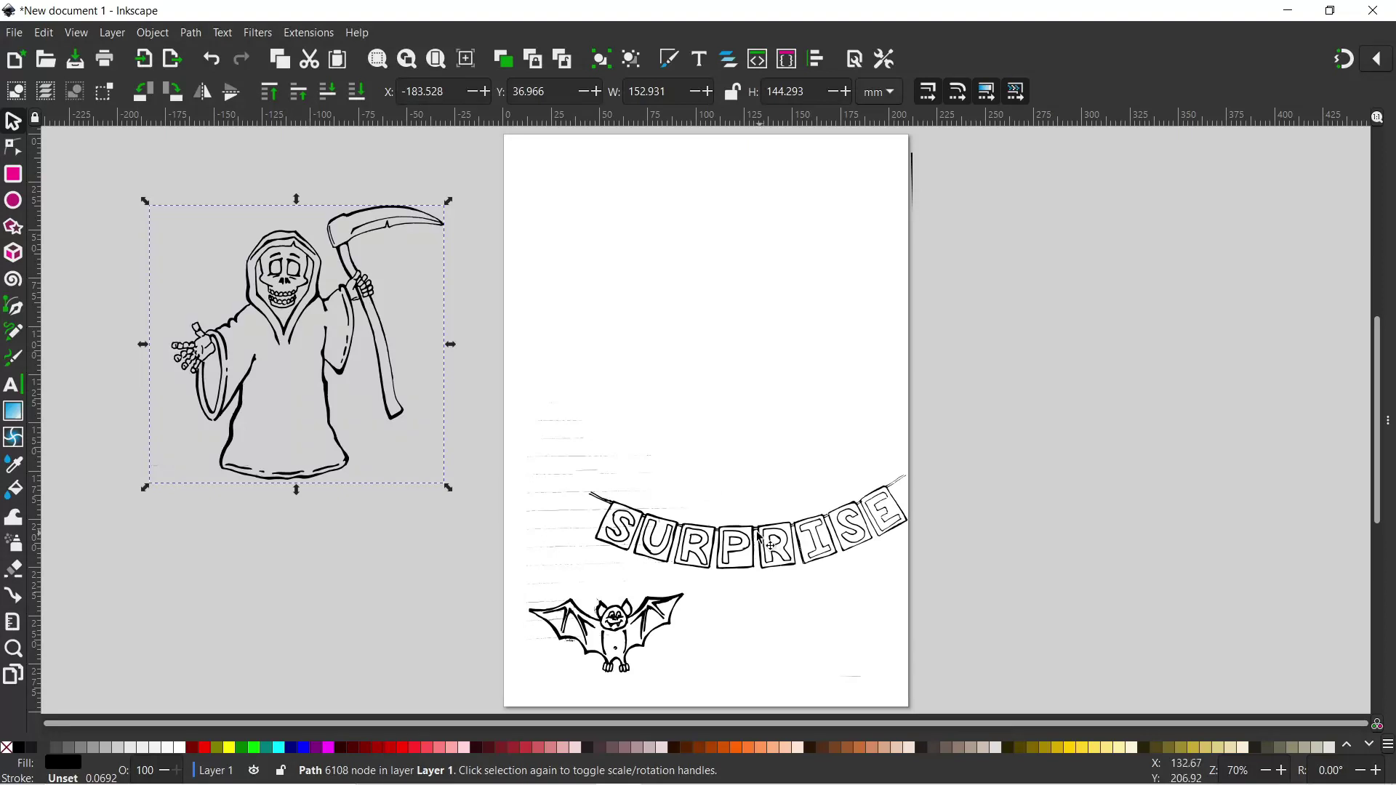
{"action": "left_click_drag", "start_coordinate": [757, 535], "coordinate": [1198, 446]}
{"action": "mouse_move", "coordinate": [672, 611]}
{"action": "left_mouse_down"}
{"action": "mouse_move", "coordinate": [867, 630]}
{"action": "mouse_move", "coordinate": [1172, 596]}
{"action": "left_mouse_up"}
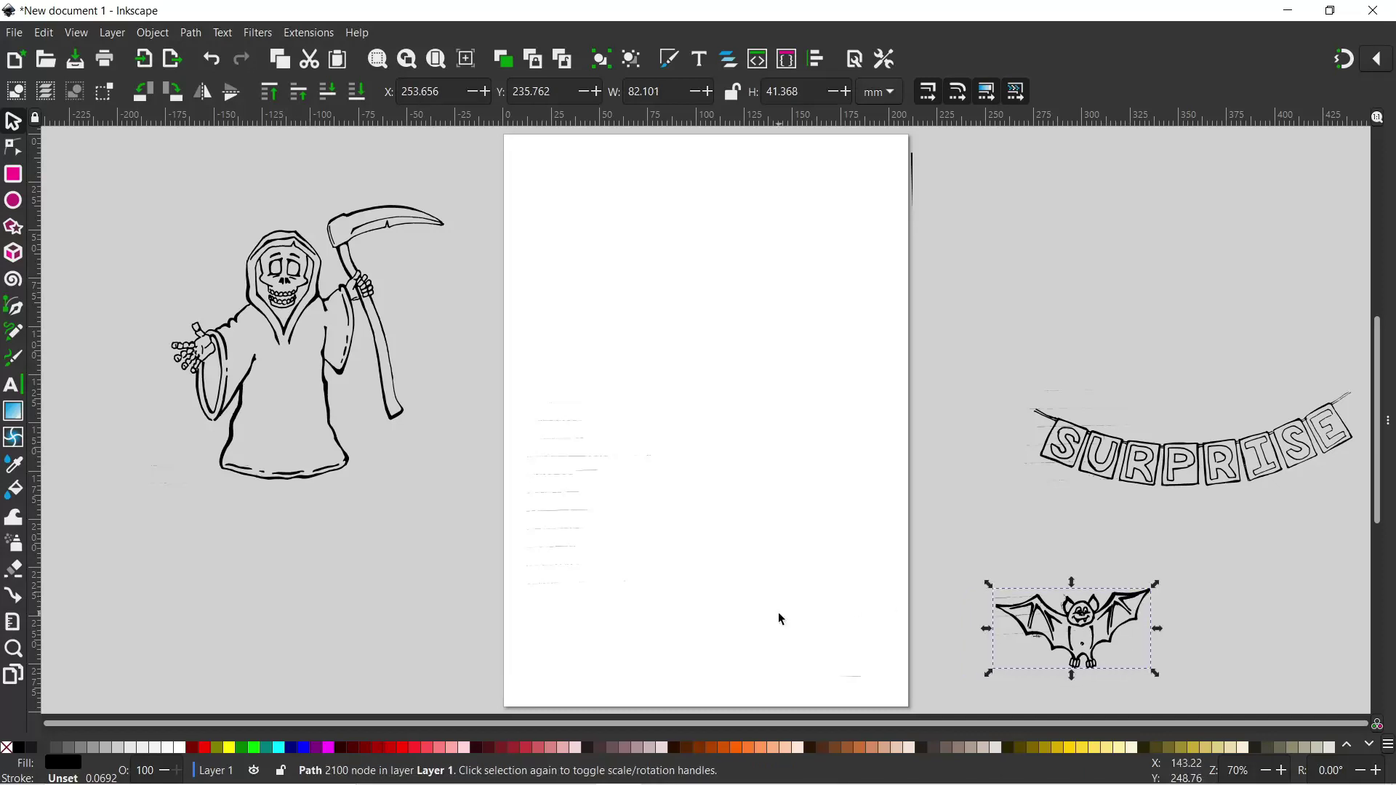
{"action": "left_click_drag", "start_coordinate": [492, 133], "coordinate": [923, 706]}
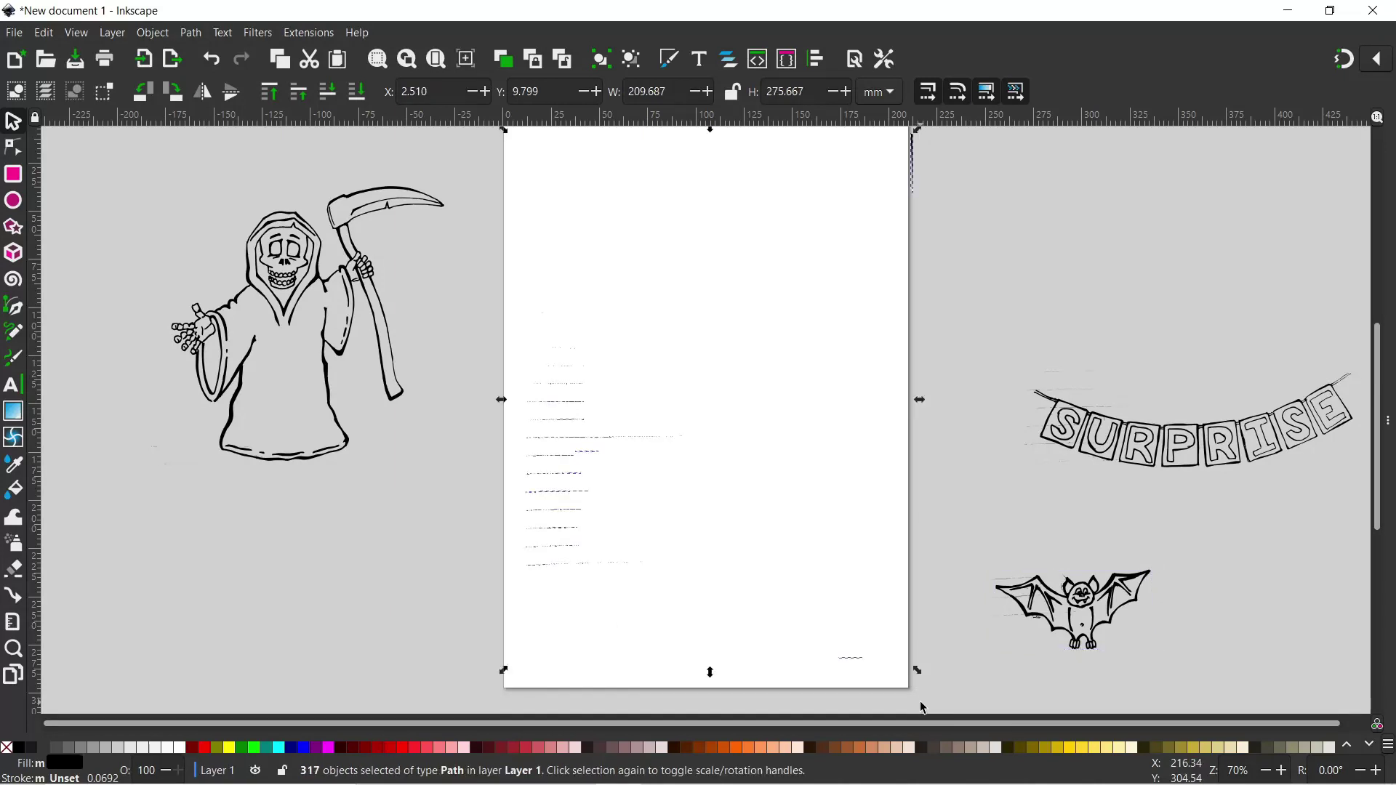
{"action": "key", "text": "Delete"}
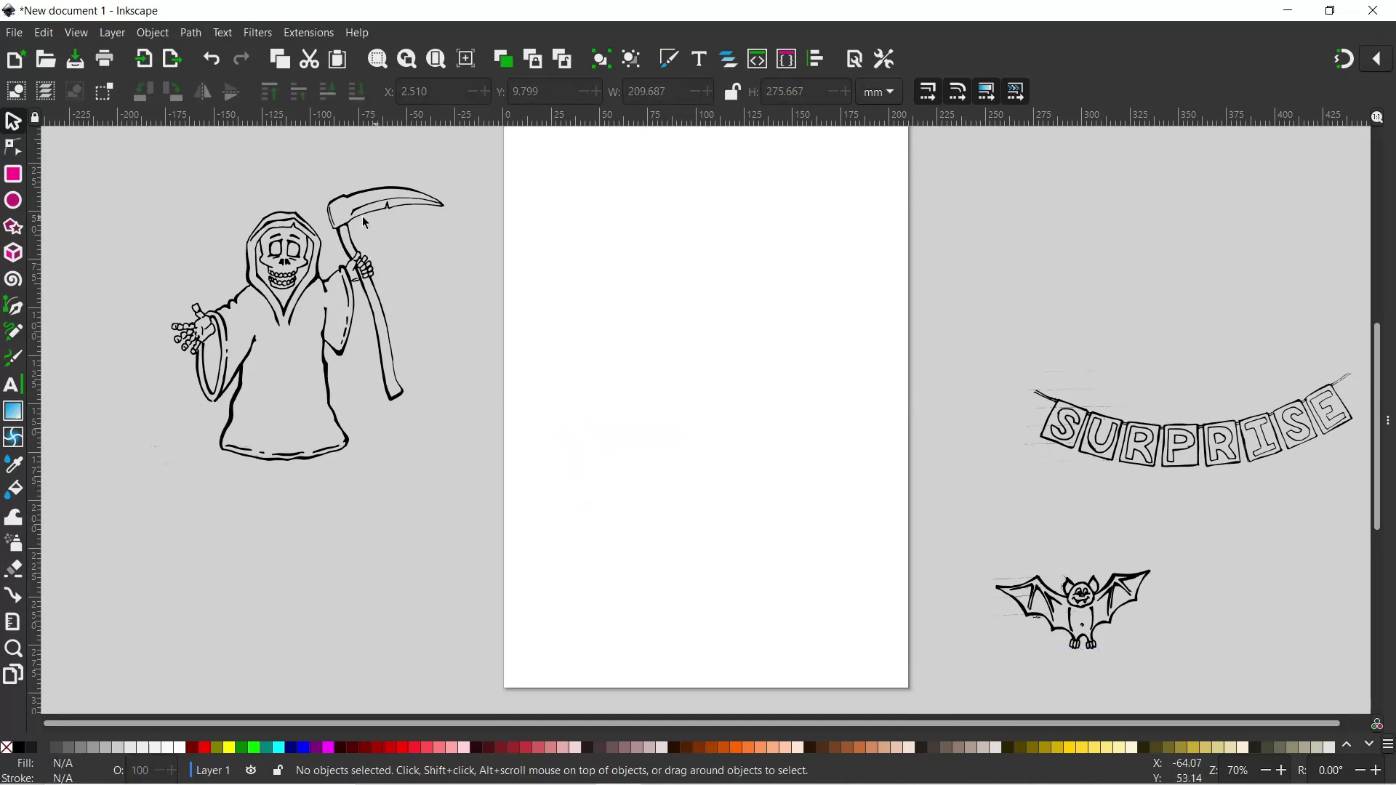
Arrange the artwork on the page with the reaper in the middle, the banner above it and the bat below it.
{"action": "left_click", "coordinate": [398, 264]}
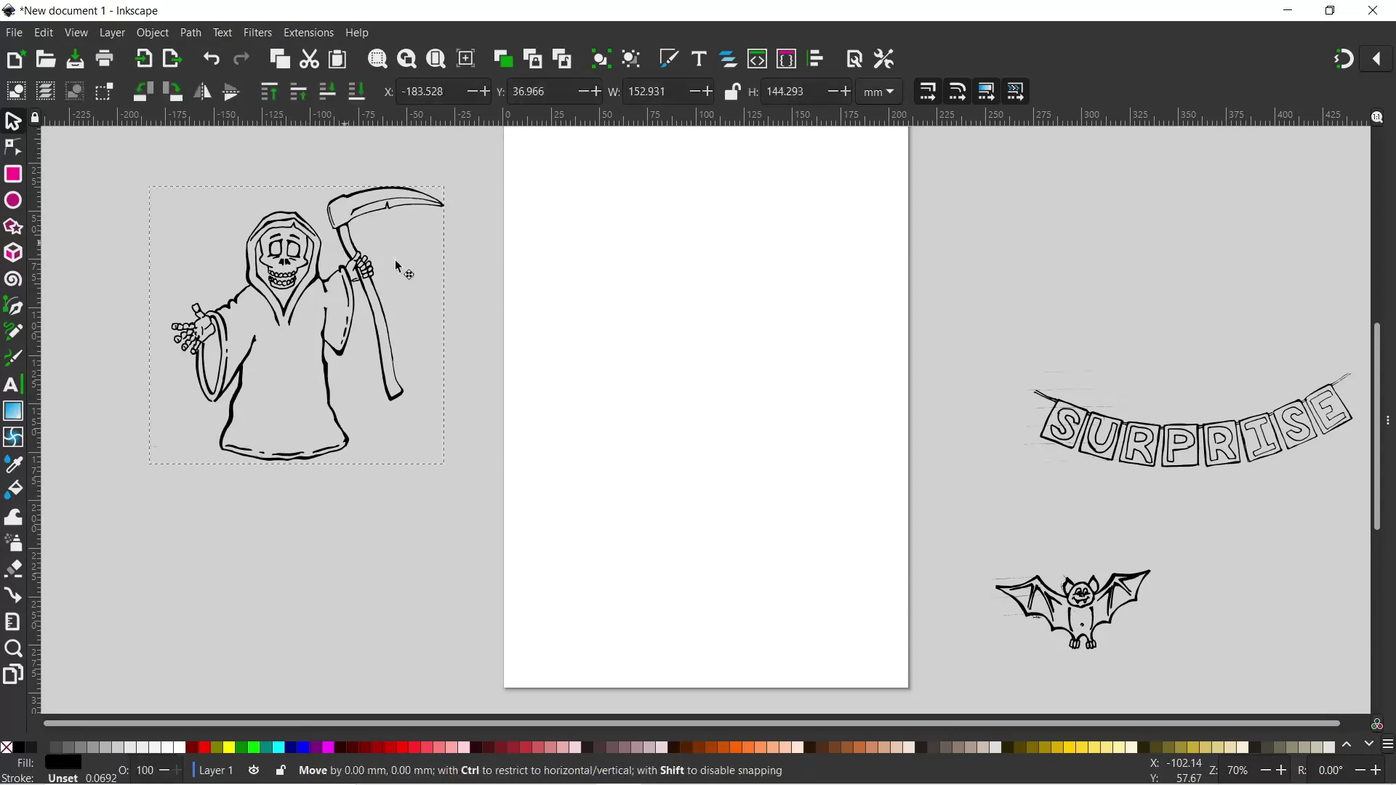
{"action": "left_click_drag", "start_coordinate": [398, 267], "coordinate": [728, 297]}
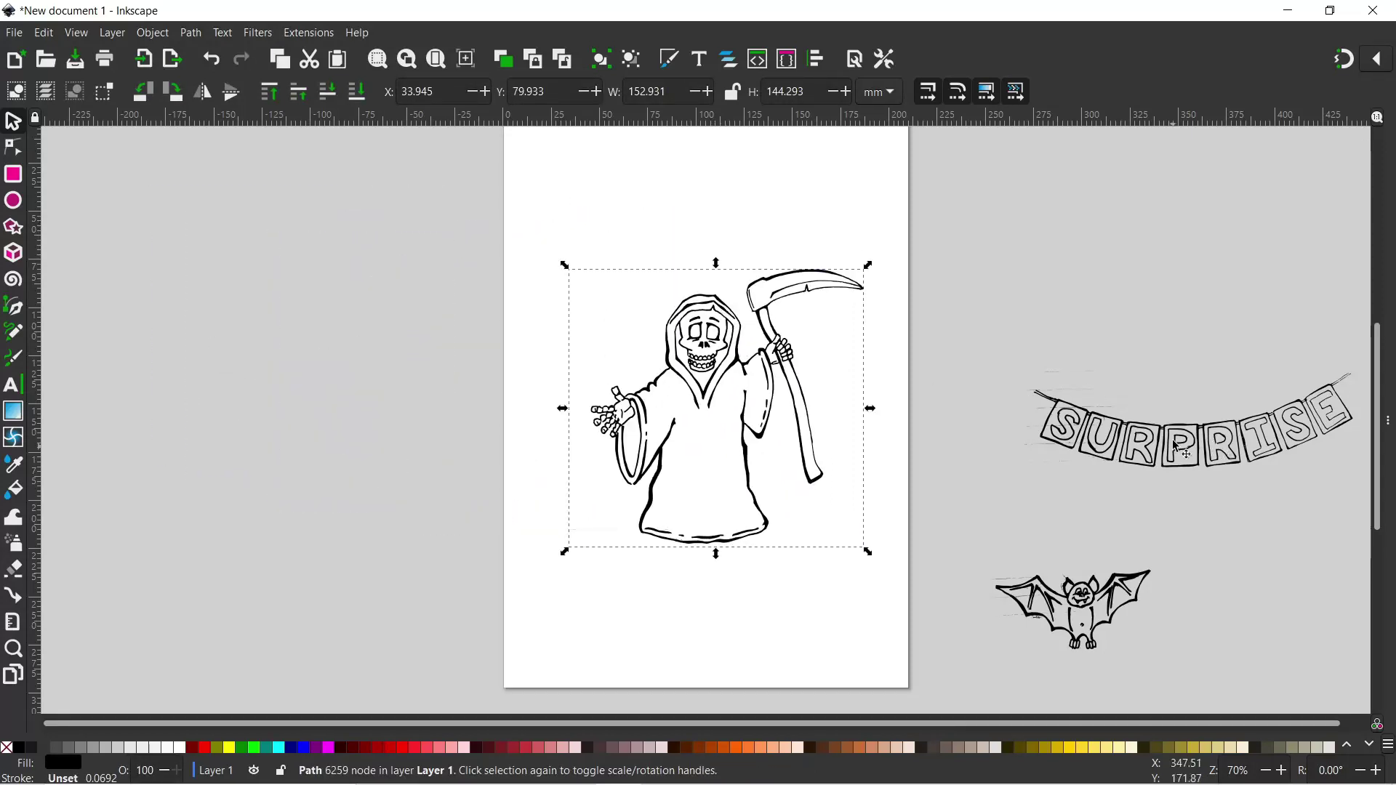
{"action": "left_click_drag", "start_coordinate": [1176, 443], "coordinate": [681, 223]}
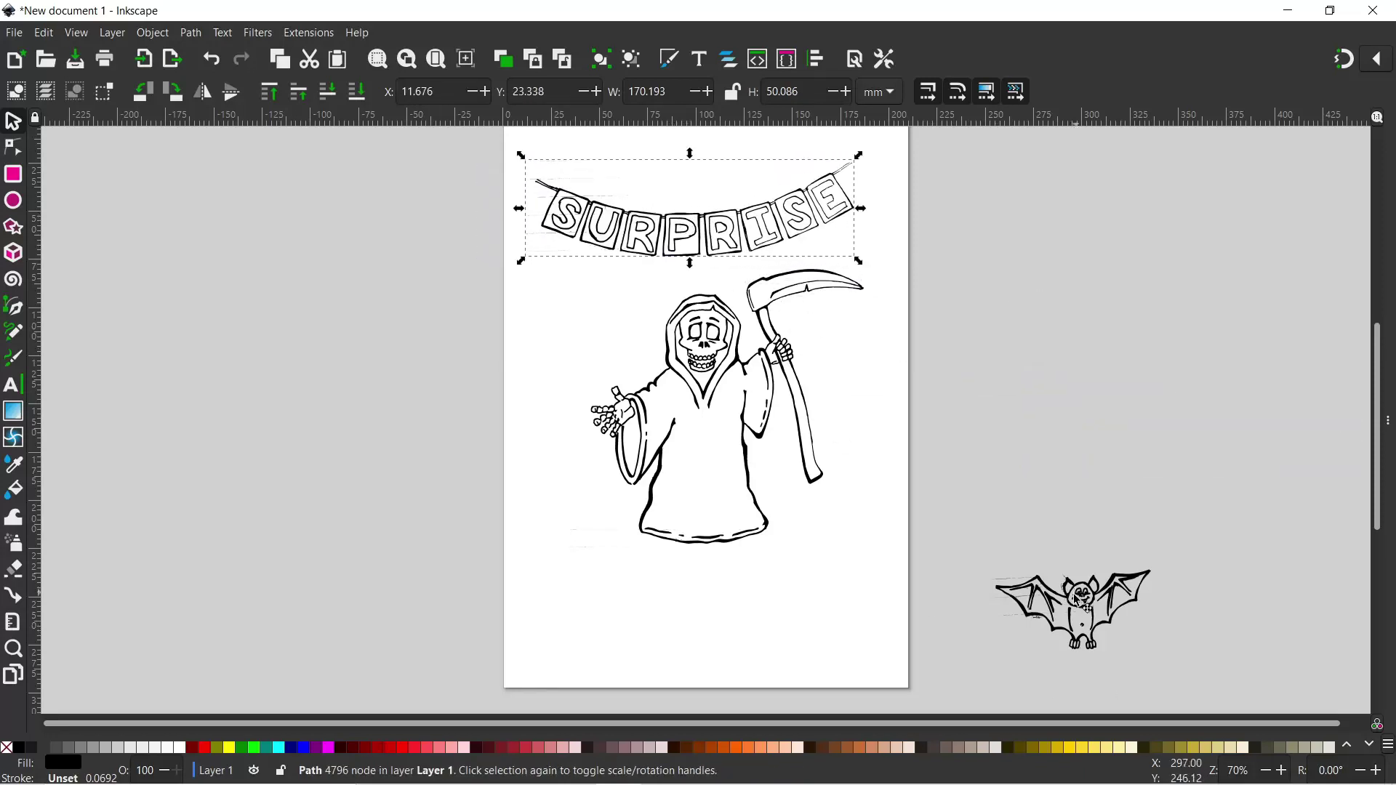
{"action": "left_click_drag", "start_coordinate": [1082, 602], "coordinate": [704, 617]}
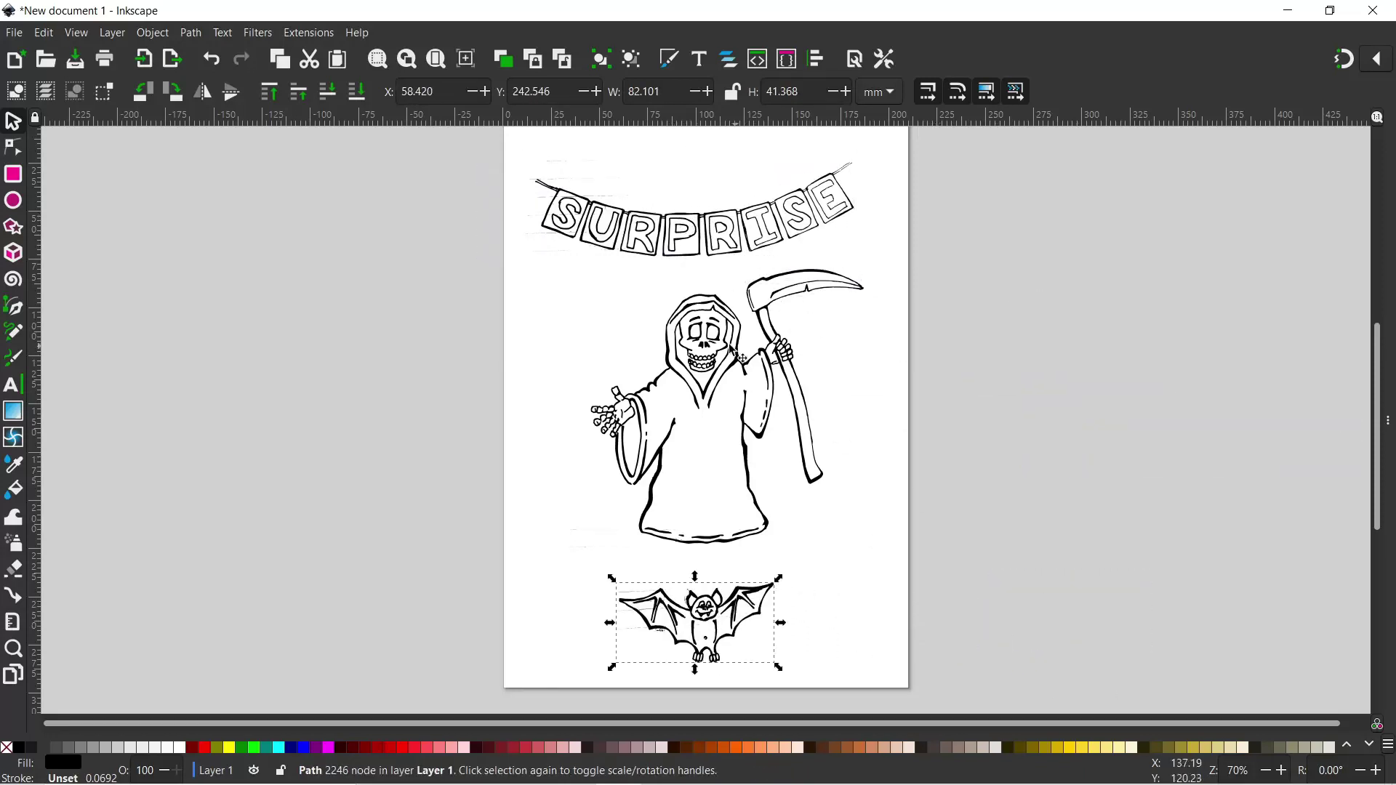
With the Eraser cutting out from paths at width 10 and nothing selected, erase the ruled line and specks above the bat's left wing and ear.
{"action": "scroll", "coordinate": [689, 434], "scroll_direction": "up", "scroll_amount": 3, "text": "ctrl"}
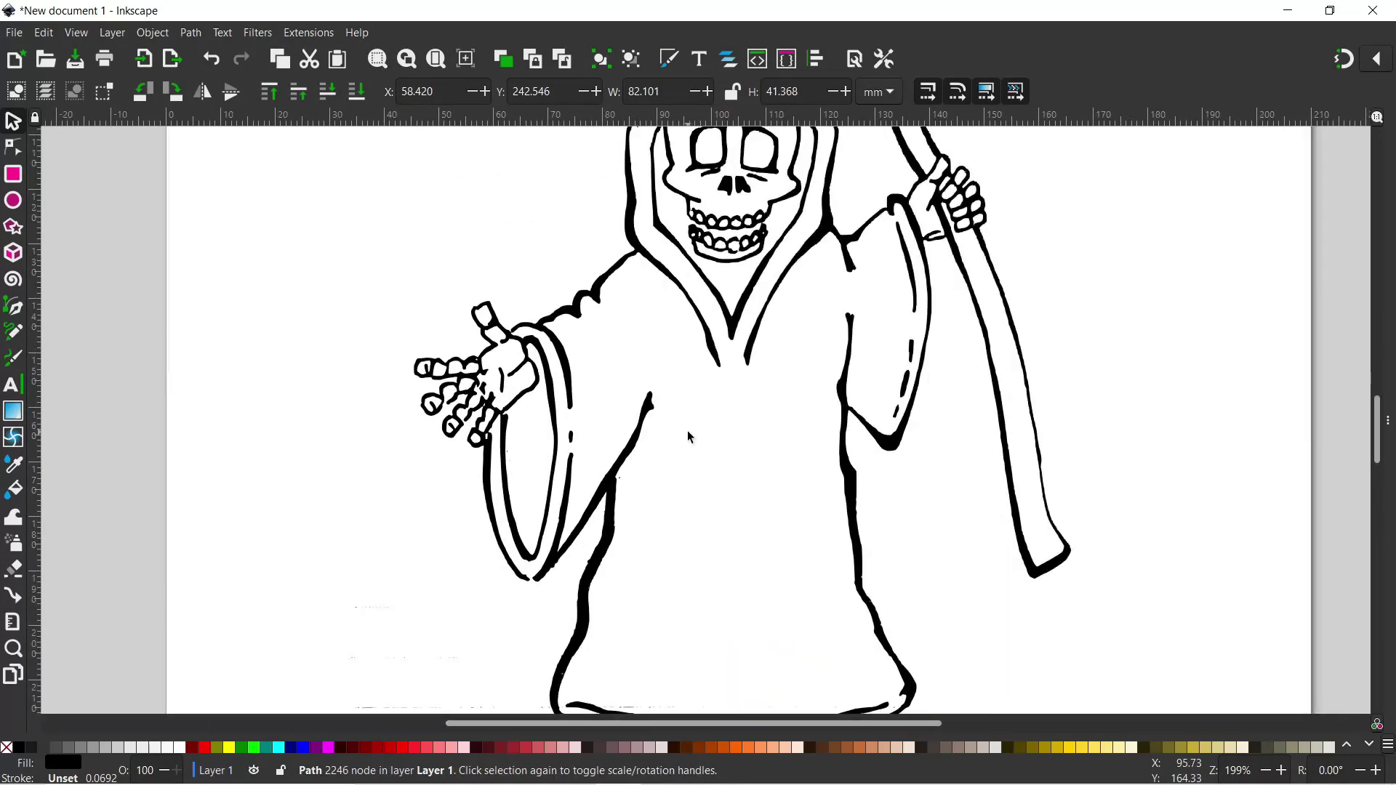
{"action": "scroll", "coordinate": [733, 616], "scroll_direction": "down", "scroll_amount": 10}
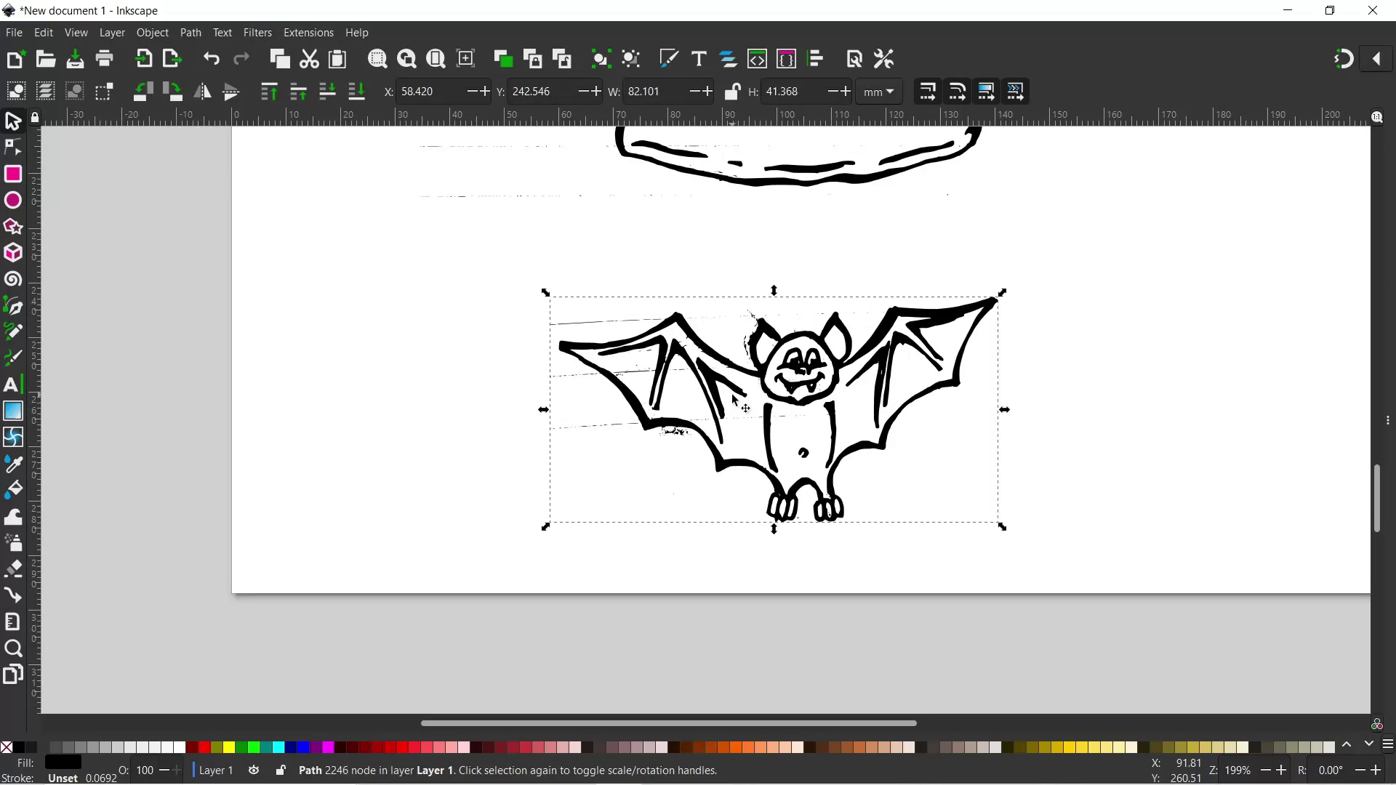
{"action": "scroll", "coordinate": [734, 398], "scroll_direction": "up", "scroll_amount": 2, "text": "ctrl"}
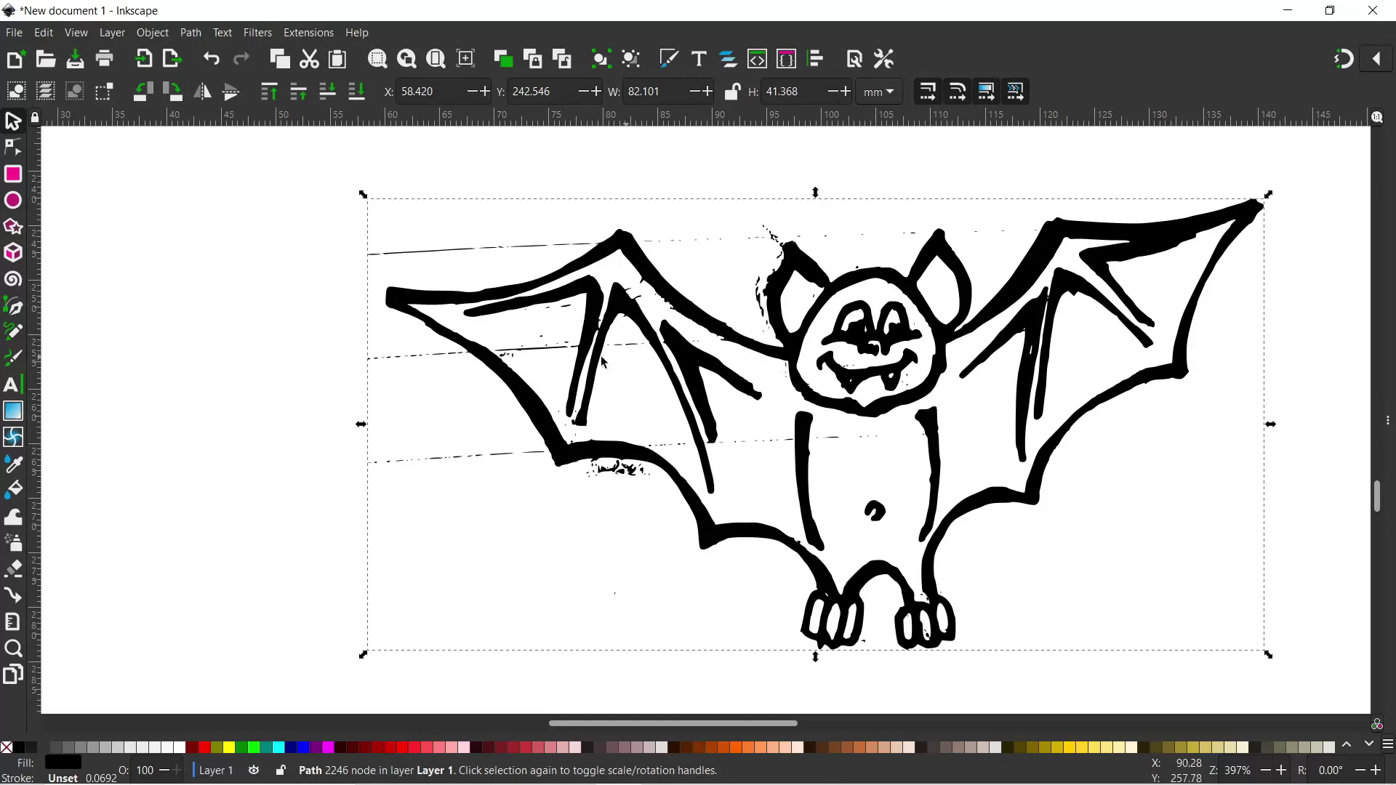
{"action": "left_click", "coordinate": [17, 573]}
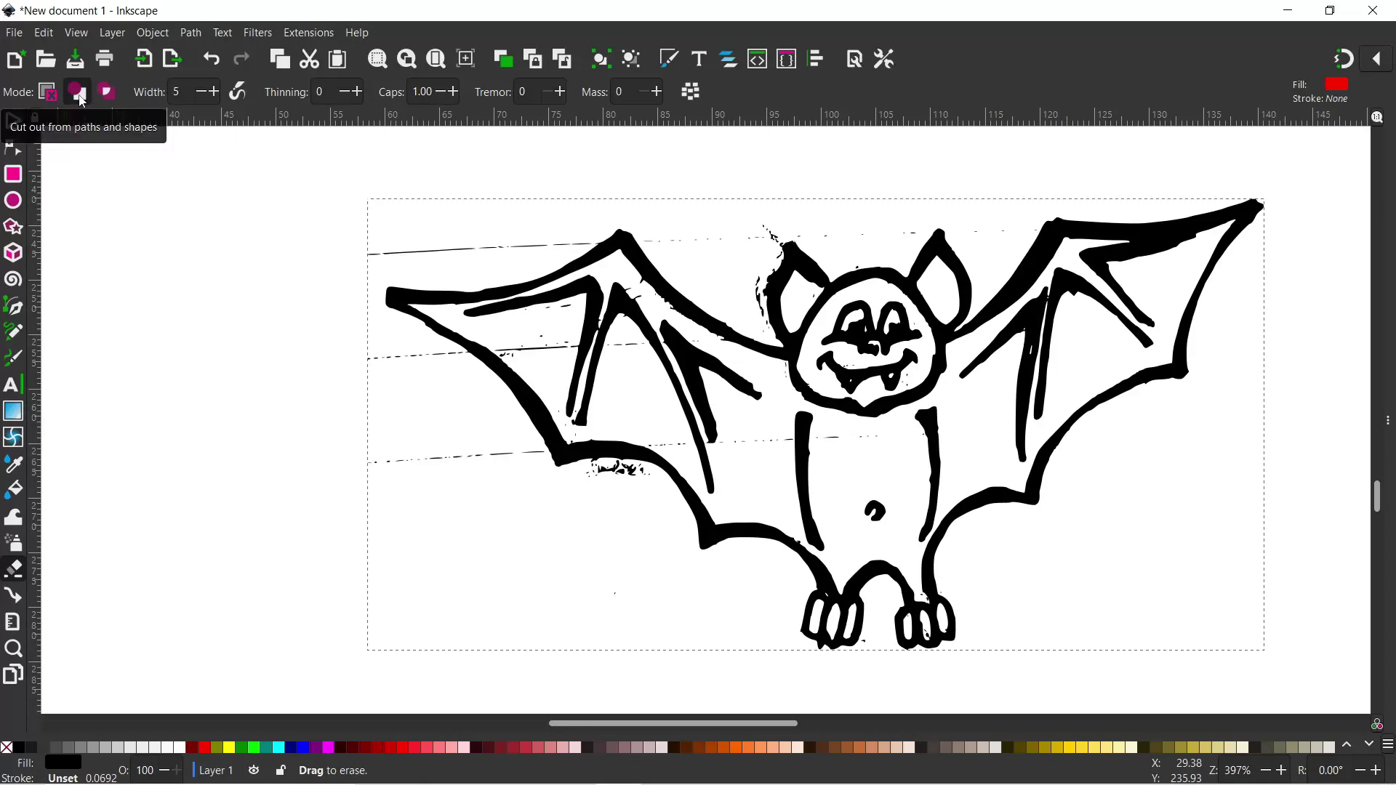
{"action": "left_click_drag", "start_coordinate": [342, 271], "coordinate": [429, 249]}
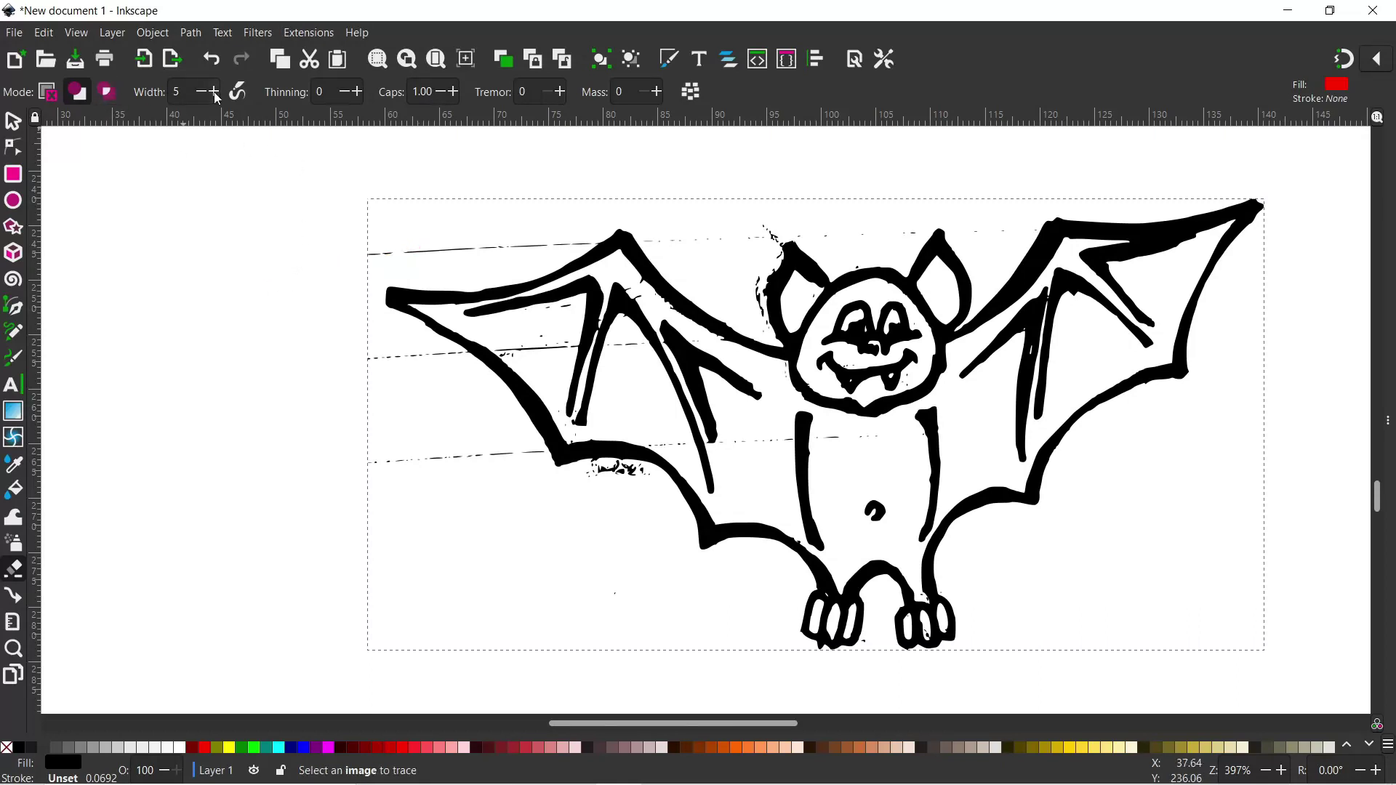
{"action": "key", "text": "Escape"}
{"action": "key", "text": "Escape"}
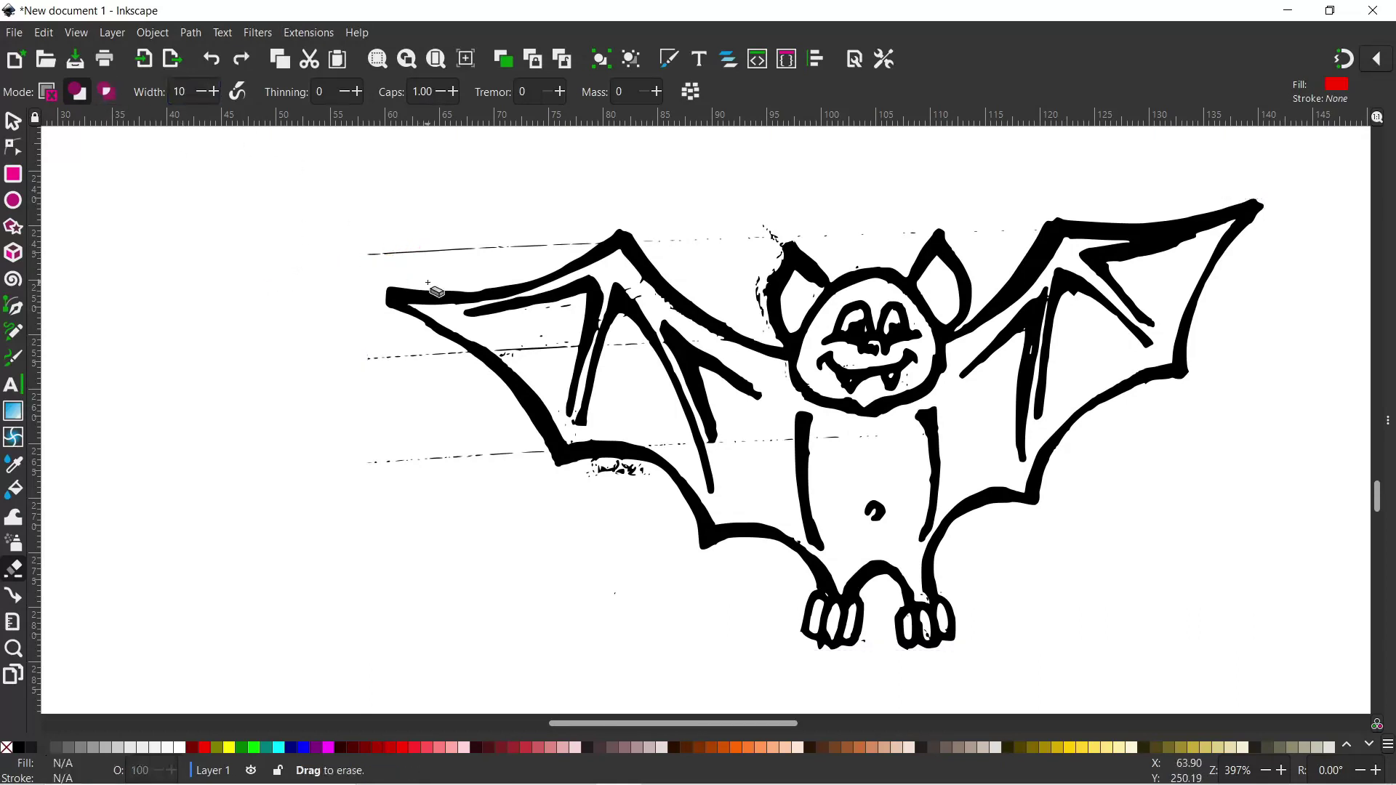
{"action": "left_click_drag", "start_coordinate": [363, 255], "coordinate": [836, 231]}
{"action": "left_click_drag", "start_coordinate": [764, 227], "coordinate": [763, 331]}
{"action": "left_click_drag", "start_coordinate": [622, 287], "coordinate": [642, 295]}
Set the eraser width to 15 and erase the ruled lines and specks crossing and below the bat's left wing.
{"action": "key", "text": "Right"}
{"action": "key", "text": "Right"}
{"action": "key", "text": "Right"}
{"action": "key", "text": "Right"}
{"action": "key", "text": "Right"}
{"action": "left_click_drag", "start_coordinate": [367, 358], "coordinate": [604, 346]}
{"action": "left_click_drag", "start_coordinate": [569, 425], "coordinate": [579, 416]}
{"action": "mouse_move", "coordinate": [367, 462]}
{"action": "left_mouse_down"}
{"action": "mouse_move", "coordinate": [509, 454]}
{"action": "mouse_move", "coordinate": [655, 471]}
{"action": "left_mouse_up"}
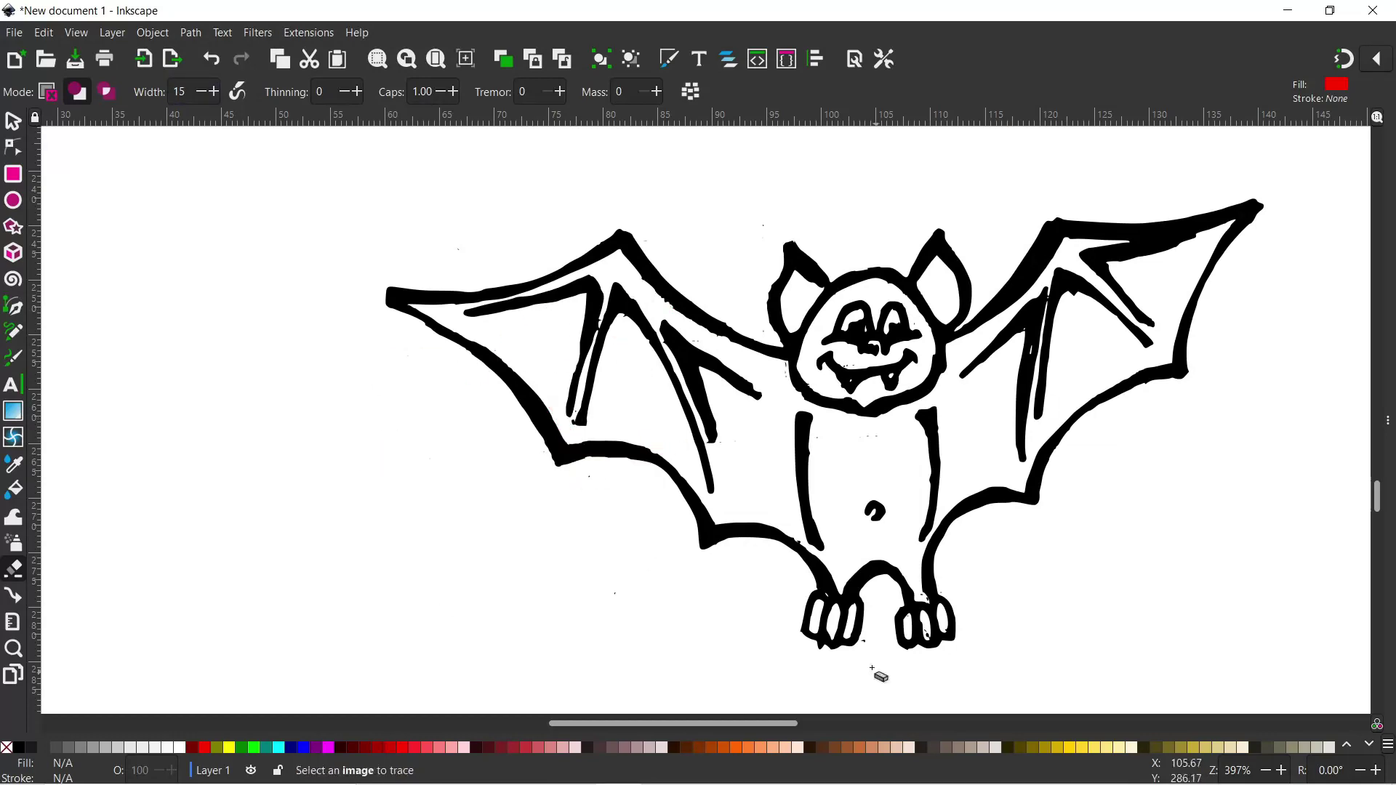
Set the eraser width to 10 and erase the remaining stray marks and ruled lines around the artwork.
{"action": "key", "text": "Left"}
{"action": "key", "text": "Left"}
{"action": "key", "text": "Left"}
{"action": "key", "text": "Left"}
{"action": "key", "text": "Left"}
{"action": "key", "text": "Left"}
{"action": "key", "text": "Left"}
{"action": "key", "text": "Left"}
{"action": "left_click_drag", "start_coordinate": [1200, 239], "coordinate": [1183, 242]}
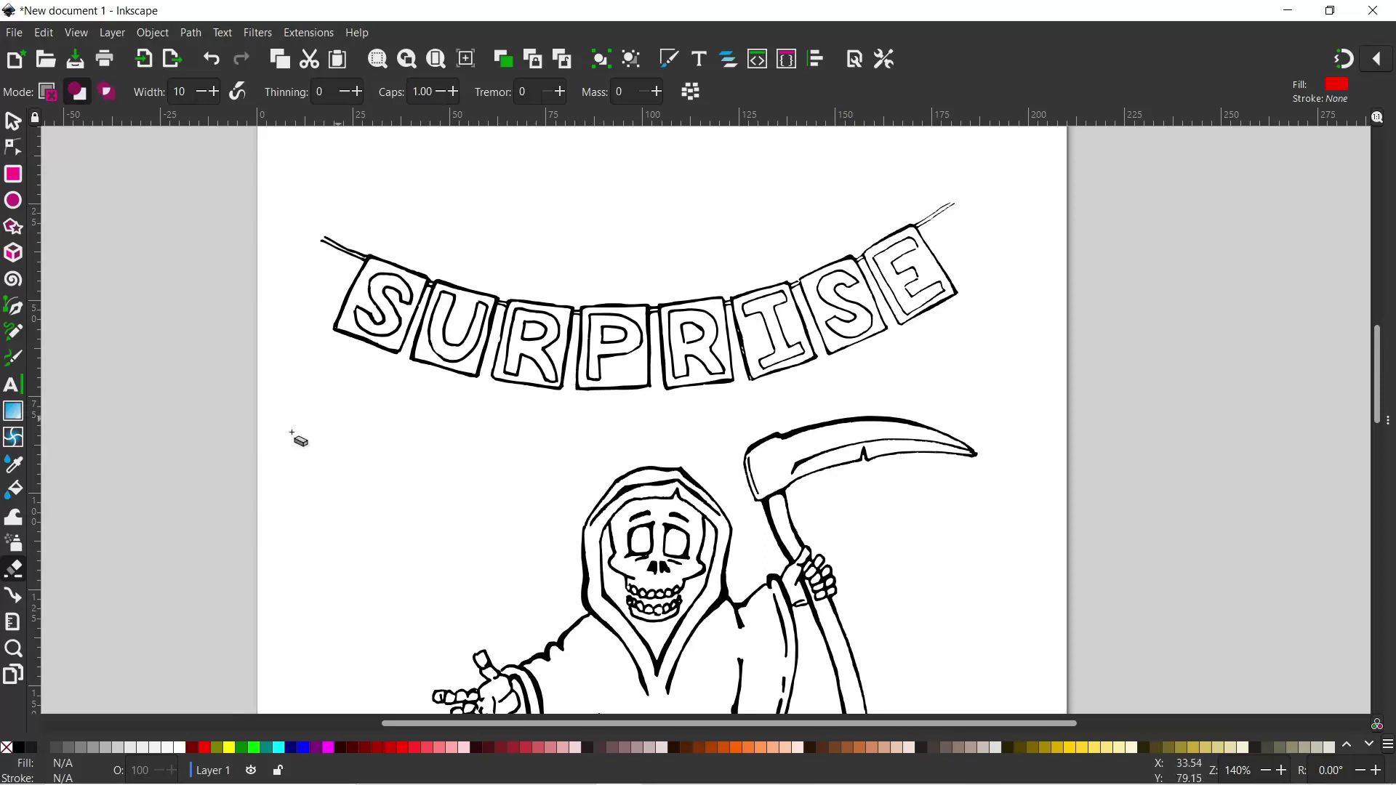
Draw two freehand test strokes above the banner with the Pencil tool, one with smoothing 0 and one with smoothing 30.
{"action": "left_click", "coordinate": [14, 334]}
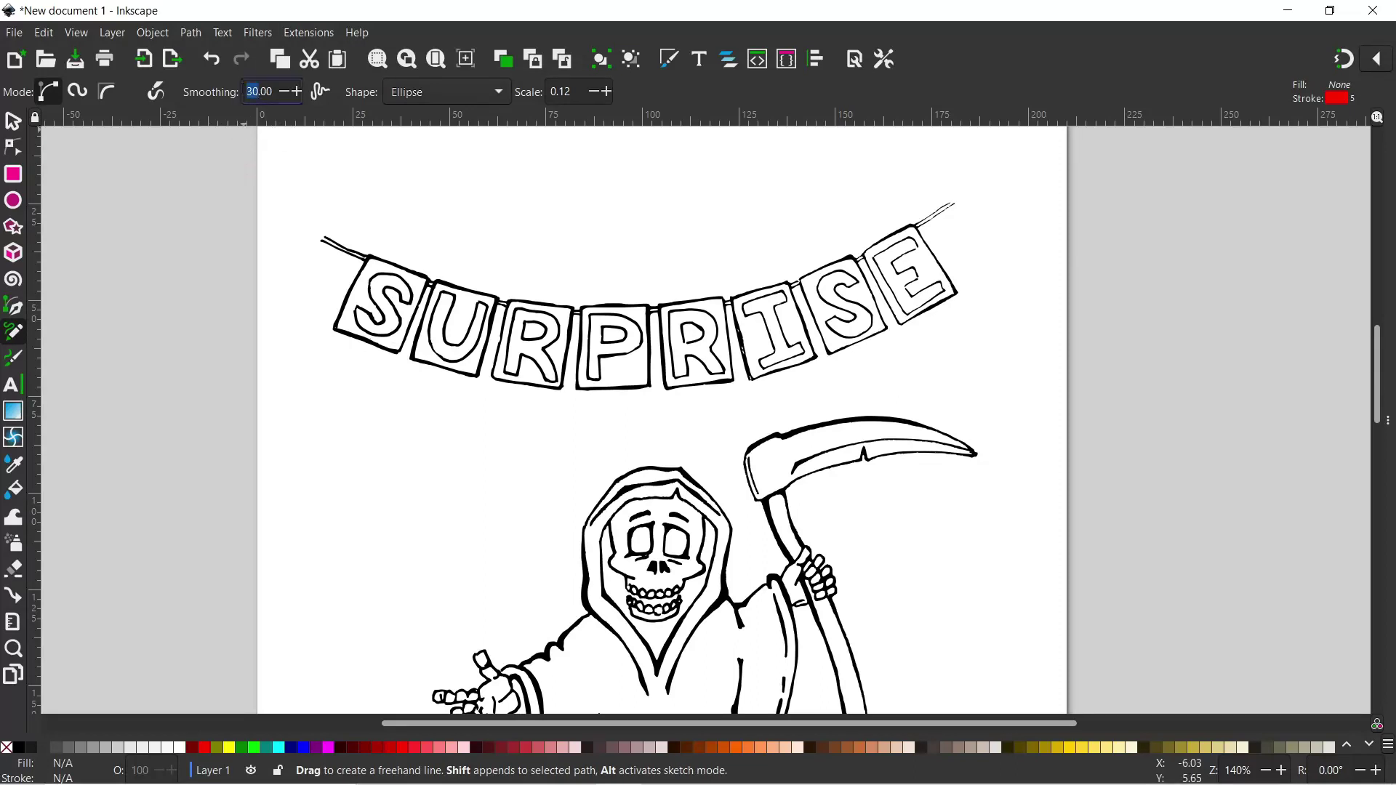
{"action": "type", "text": "0"}
{"action": "mouse_move", "coordinate": [397, 209]}
{"action": "left_mouse_down"}
{"action": "mouse_move", "coordinate": [404, 190]}
{"action": "mouse_move", "coordinate": [456, 179]}
{"action": "mouse_move", "coordinate": [480, 206]}
{"action": "mouse_move", "coordinate": [565, 217]}
{"action": "mouse_move", "coordinate": [580, 196]}
{"action": "left_mouse_up"}
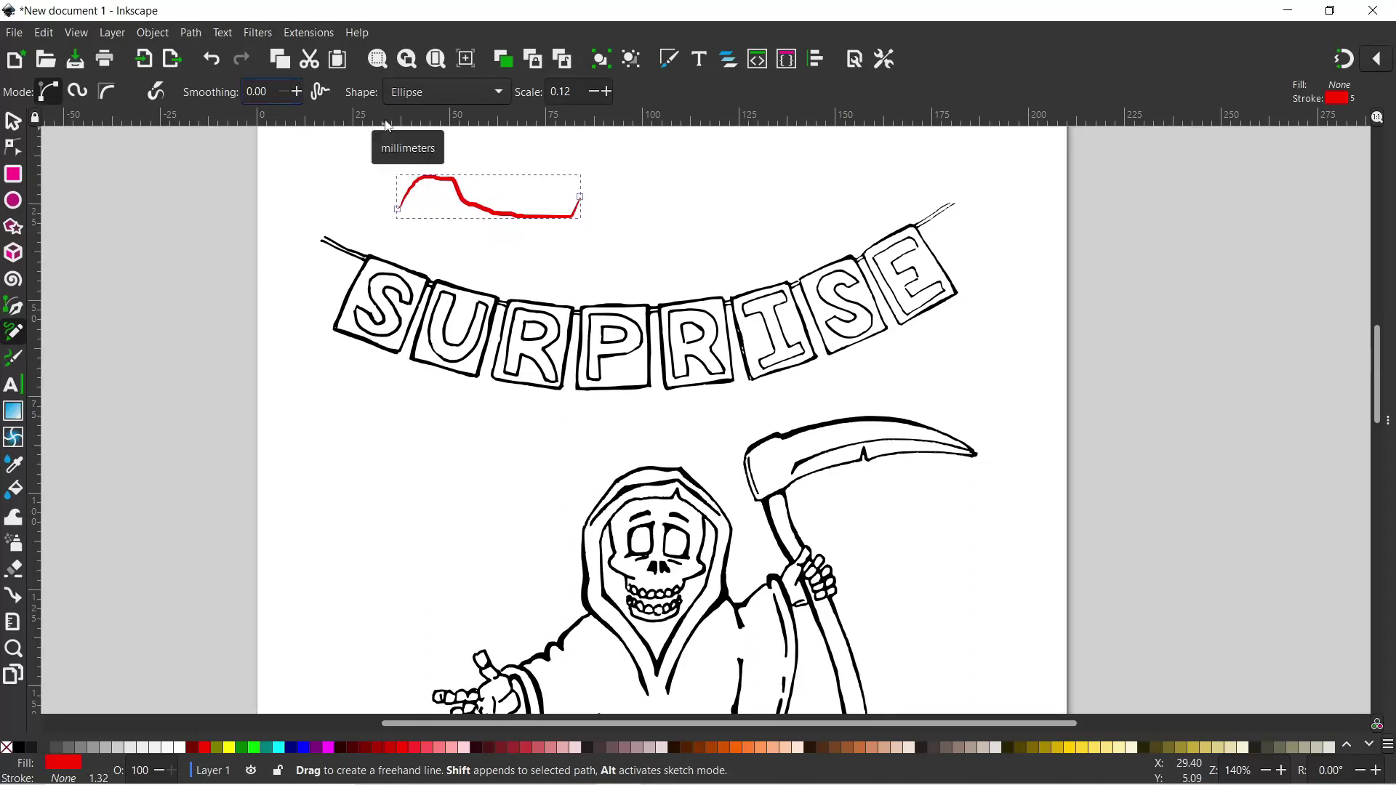
{"action": "type", "text": "3"}
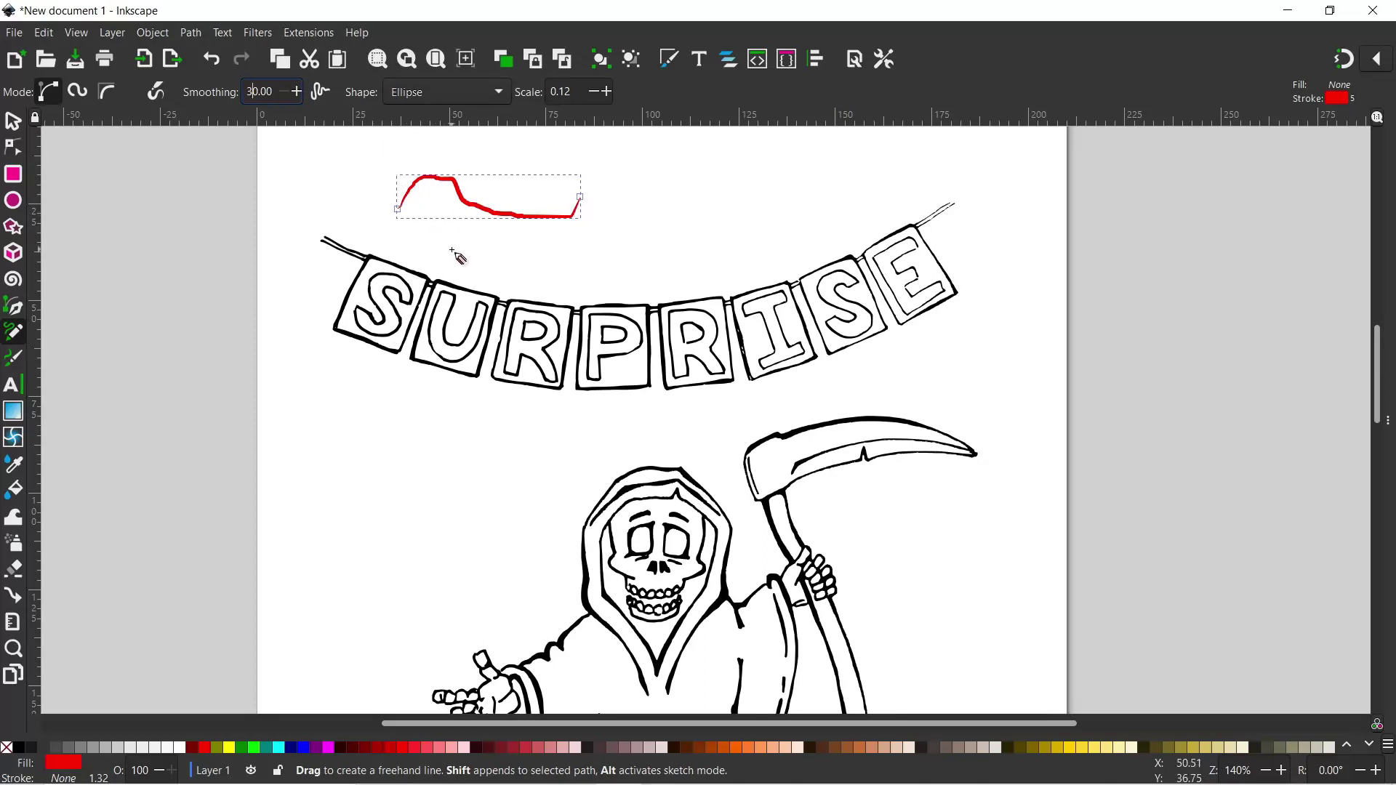
{"action": "mouse_move", "coordinate": [451, 249]}
{"action": "left_mouse_down"}
{"action": "mouse_move", "coordinate": [532, 261]}
{"action": "mouse_move", "coordinate": [589, 253]}
{"action": "mouse_move", "coordinate": [619, 229]}
{"action": "left_mouse_up"}
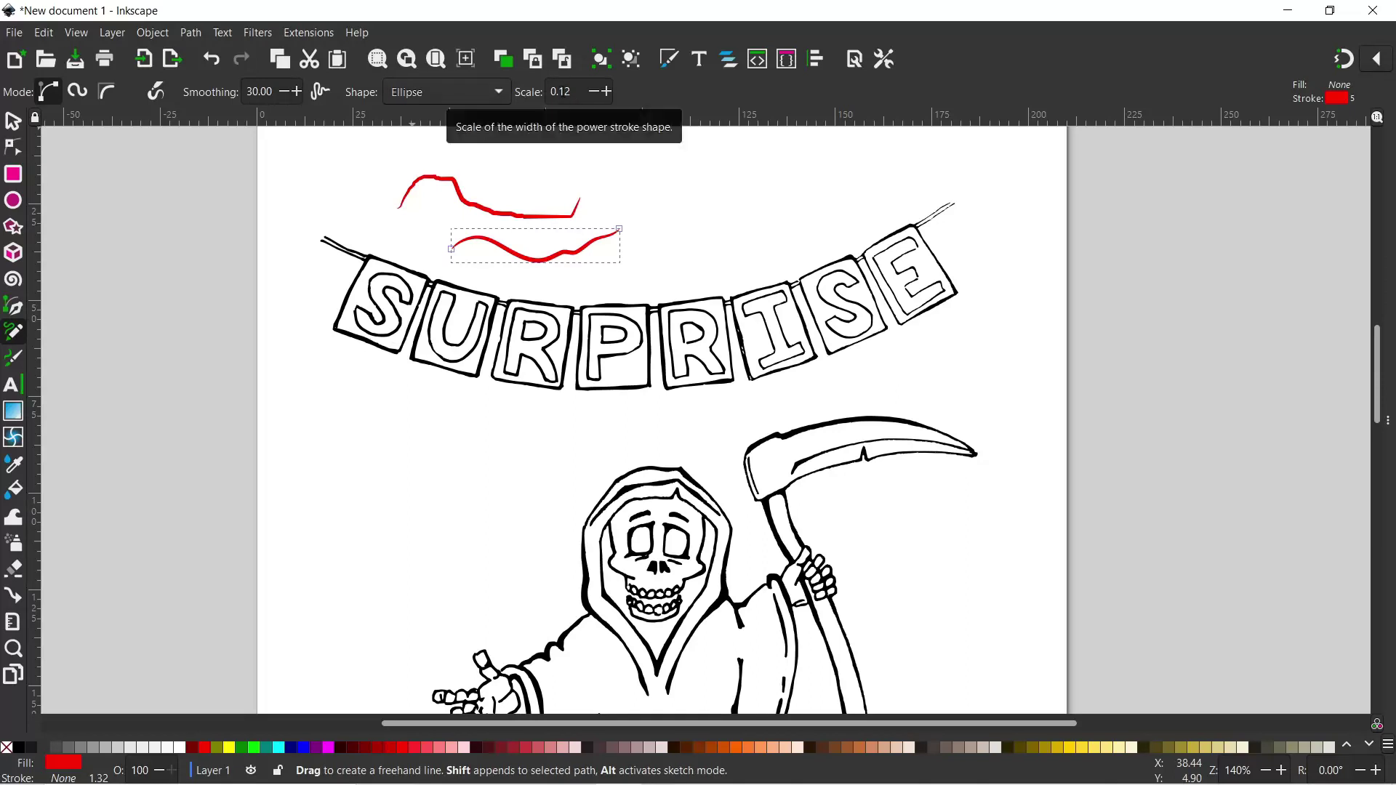
Examine the nodes of the smoother test stroke with the Node tool, selecting its start node and clearing the selection.
{"action": "left_click", "coordinate": [13, 150]}
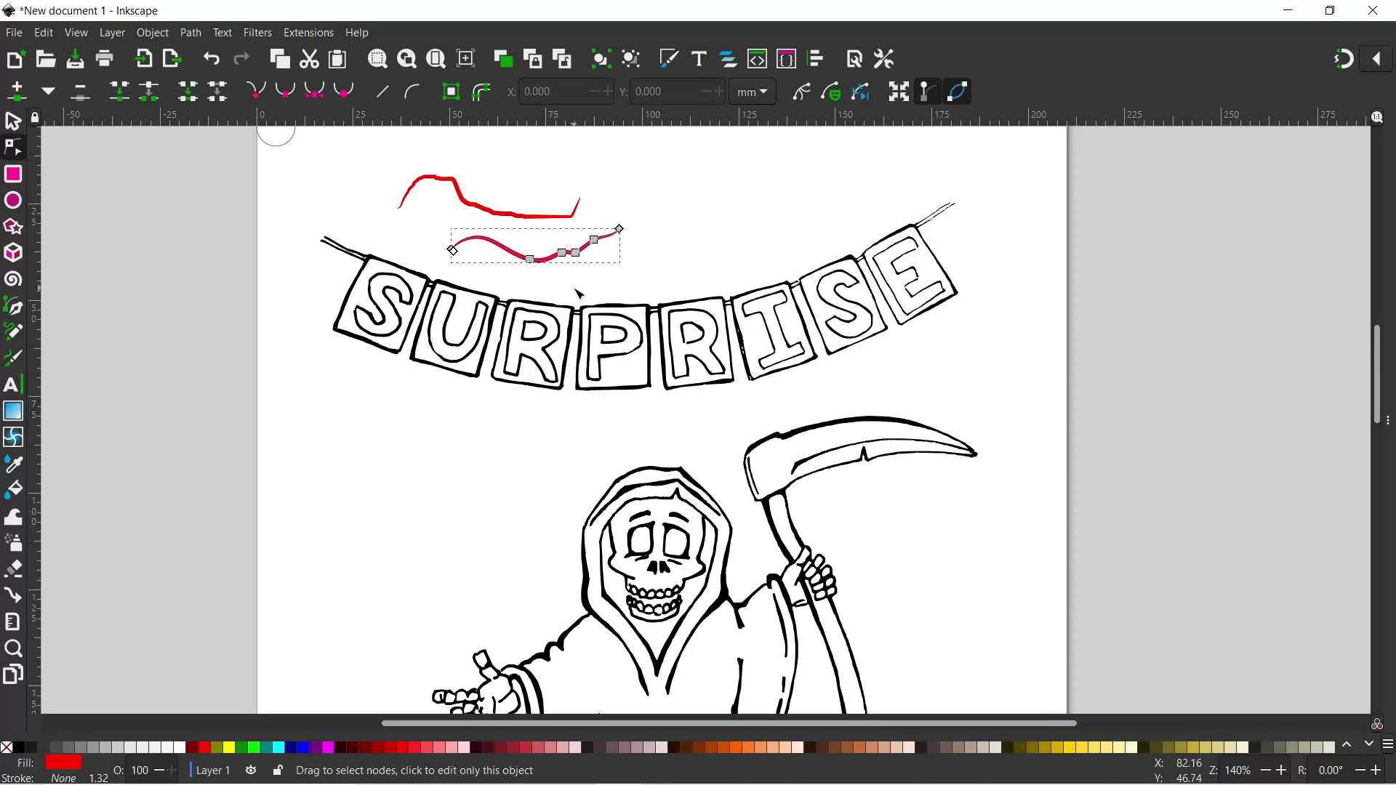
{"action": "scroll", "coordinate": [578, 293], "scroll_direction": "up", "scroll_amount": 2}
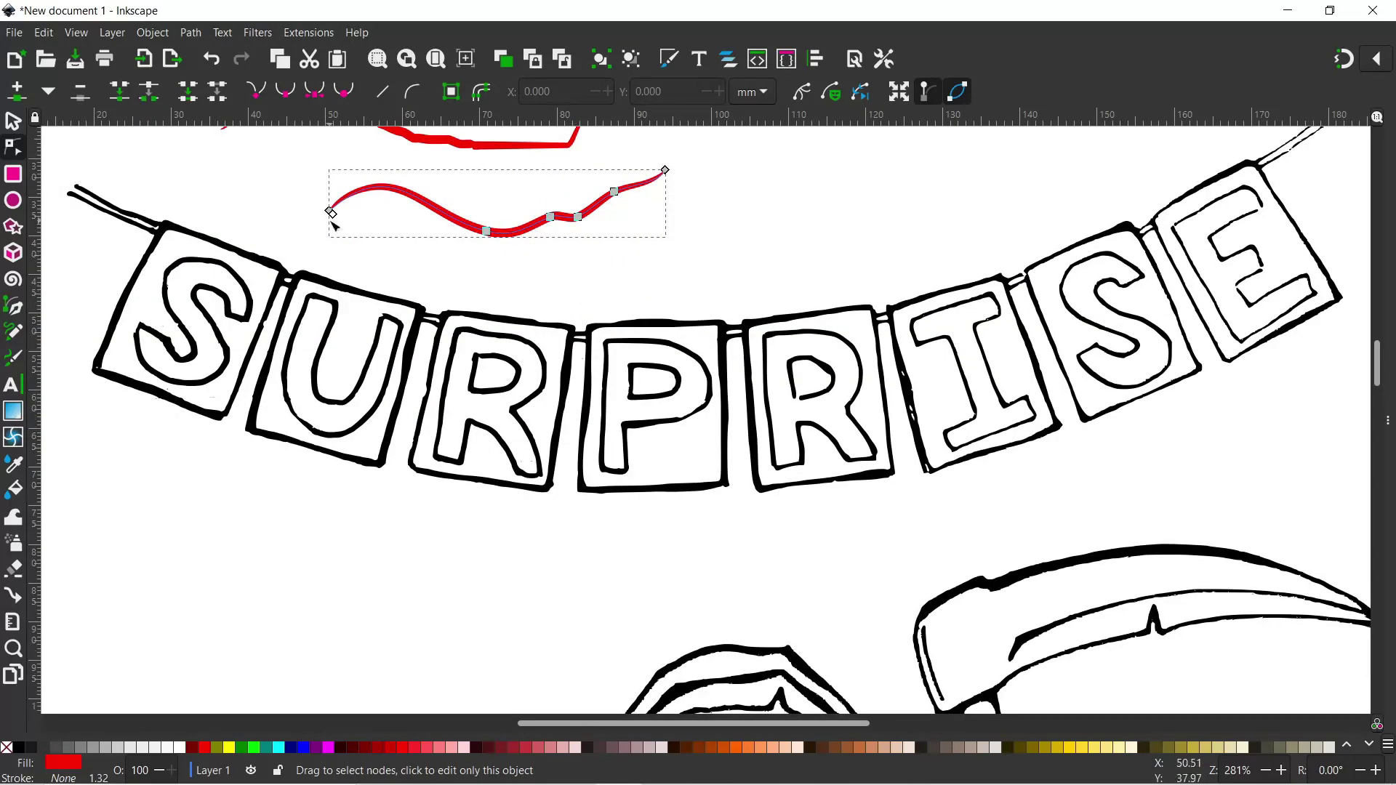
{"action": "mouse_move", "coordinate": [334, 214]}
{"action": "left_mouse_down"}
{"action": "mouse_move", "coordinate": [349, 226]}
{"action": "mouse_move", "coordinate": [333, 217]}
{"action": "left_mouse_up"}
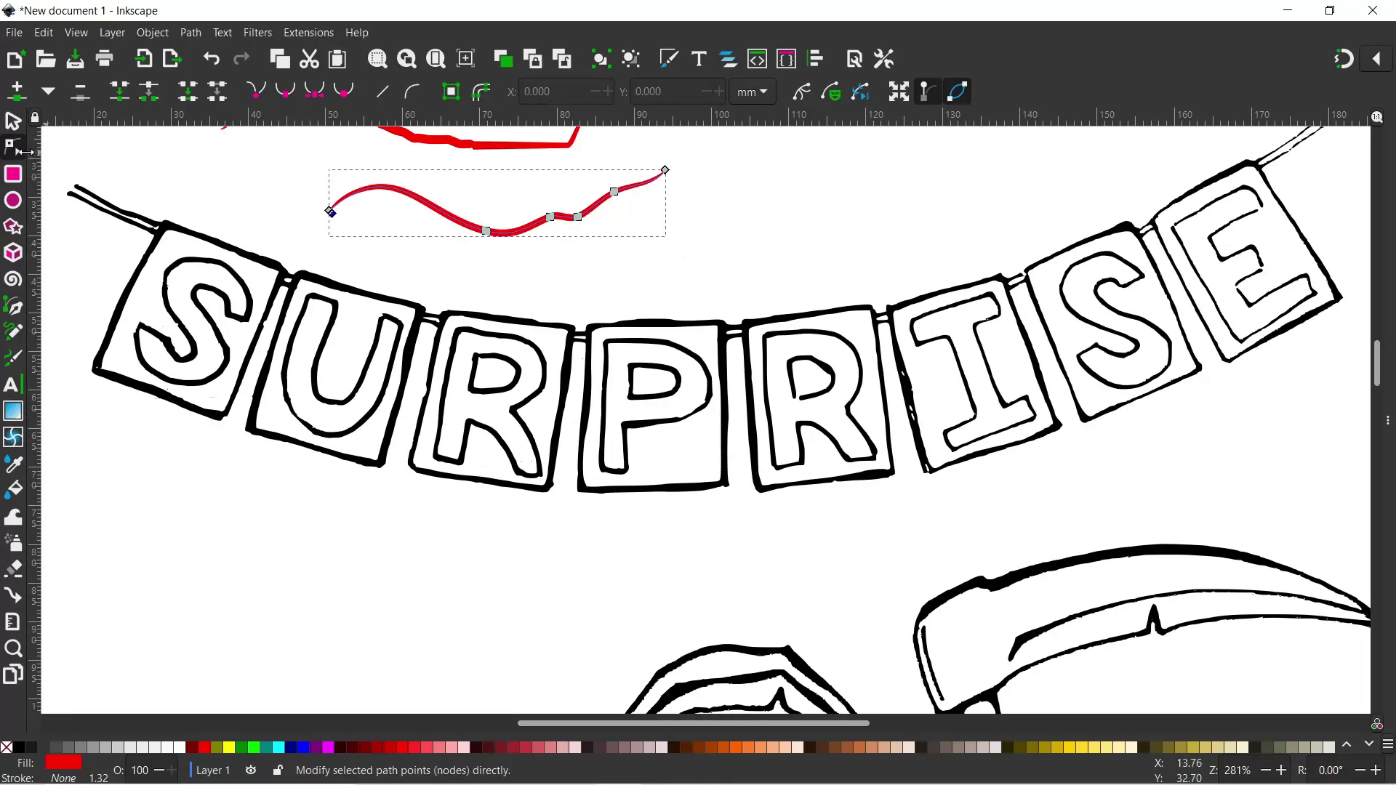
{"action": "key", "text": "Escape"}
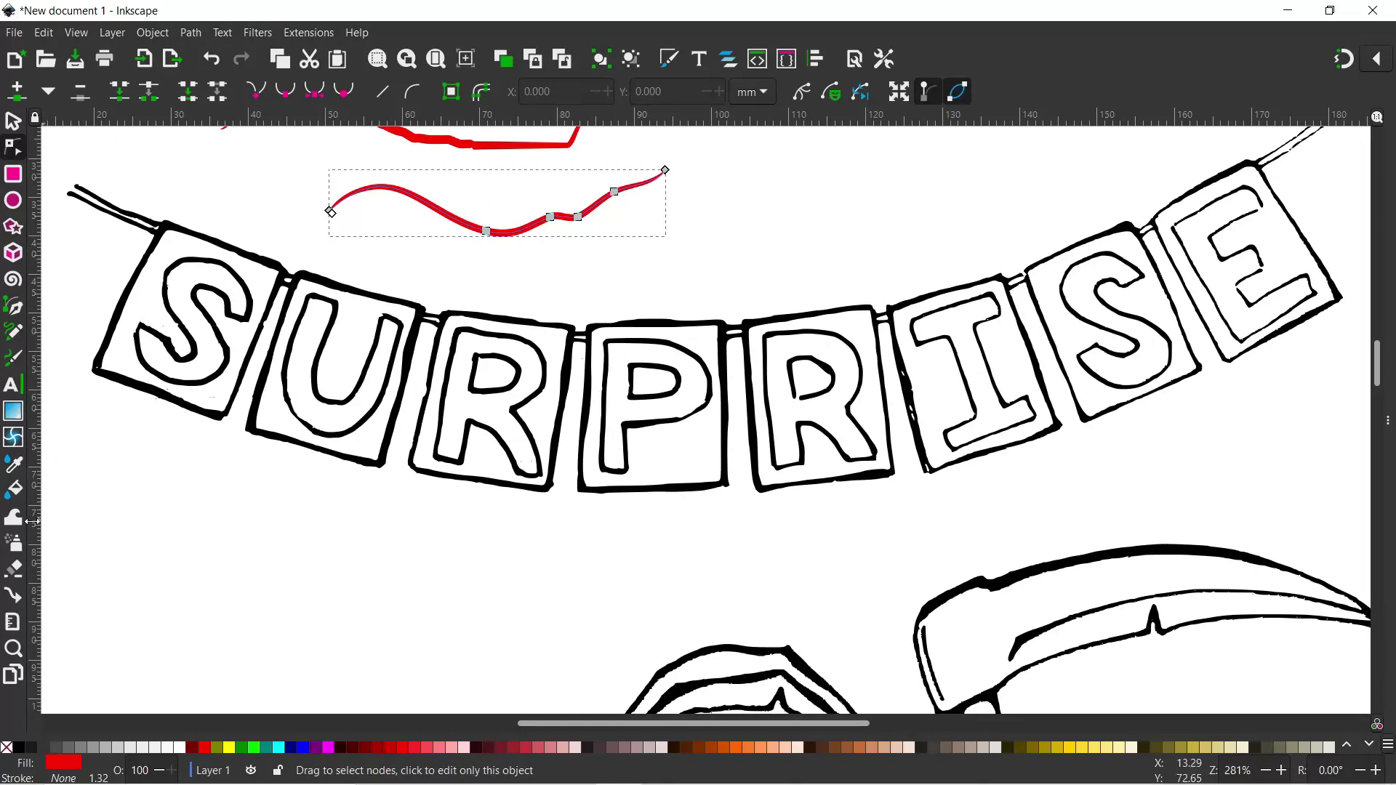
Undo both red test strokes above the banner.
{"action": "left_click", "coordinate": [12, 335]}
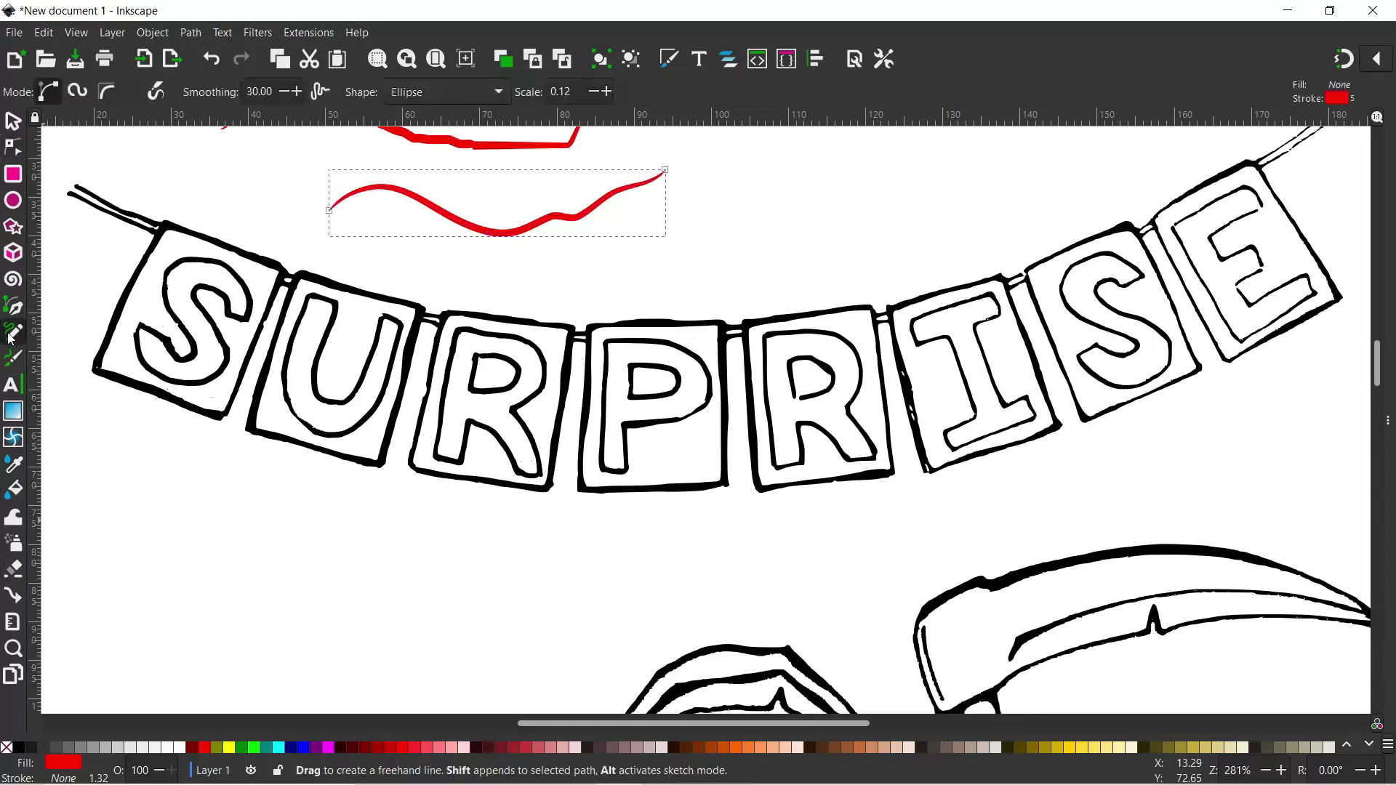
{"action": "key", "text": "ctrl+z"}
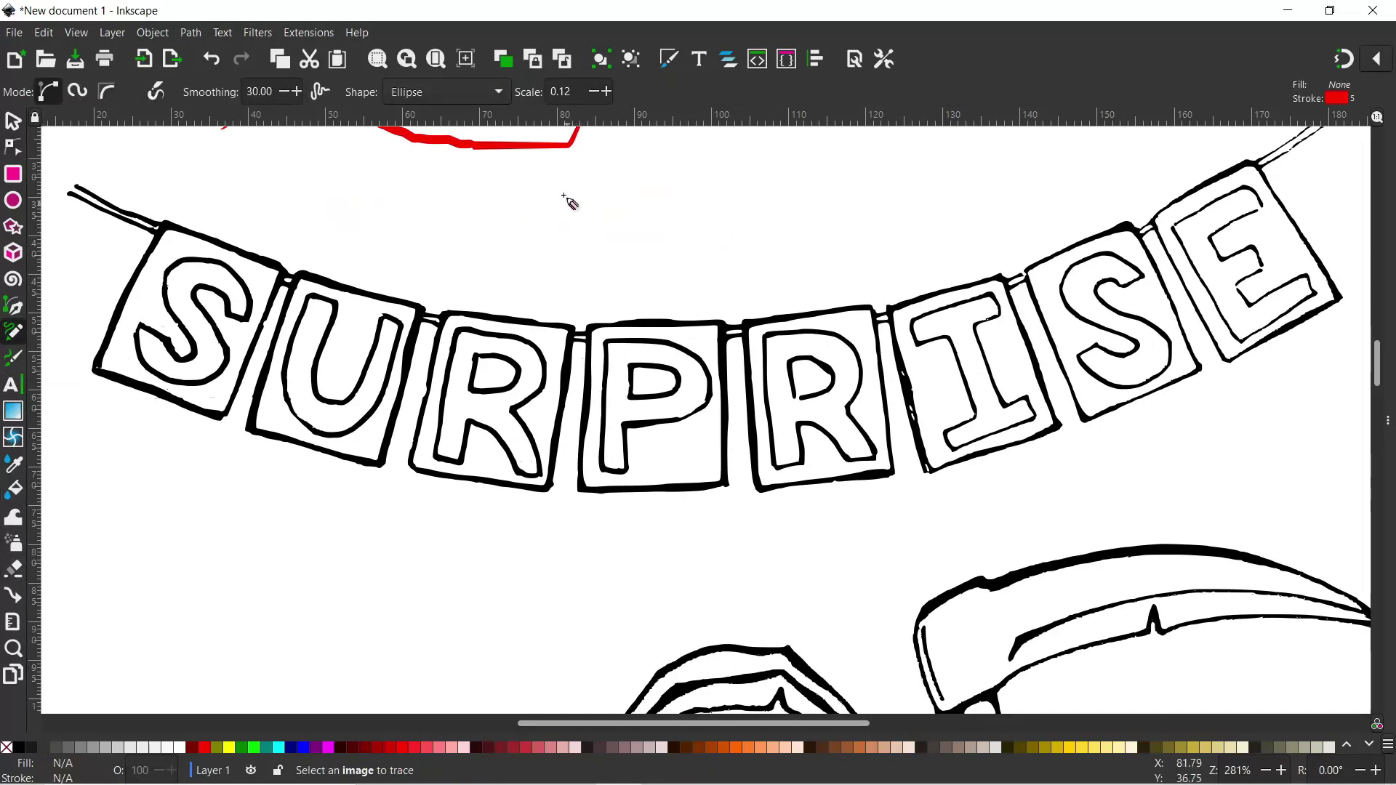
{"action": "left_click", "coordinate": [12, 122]}
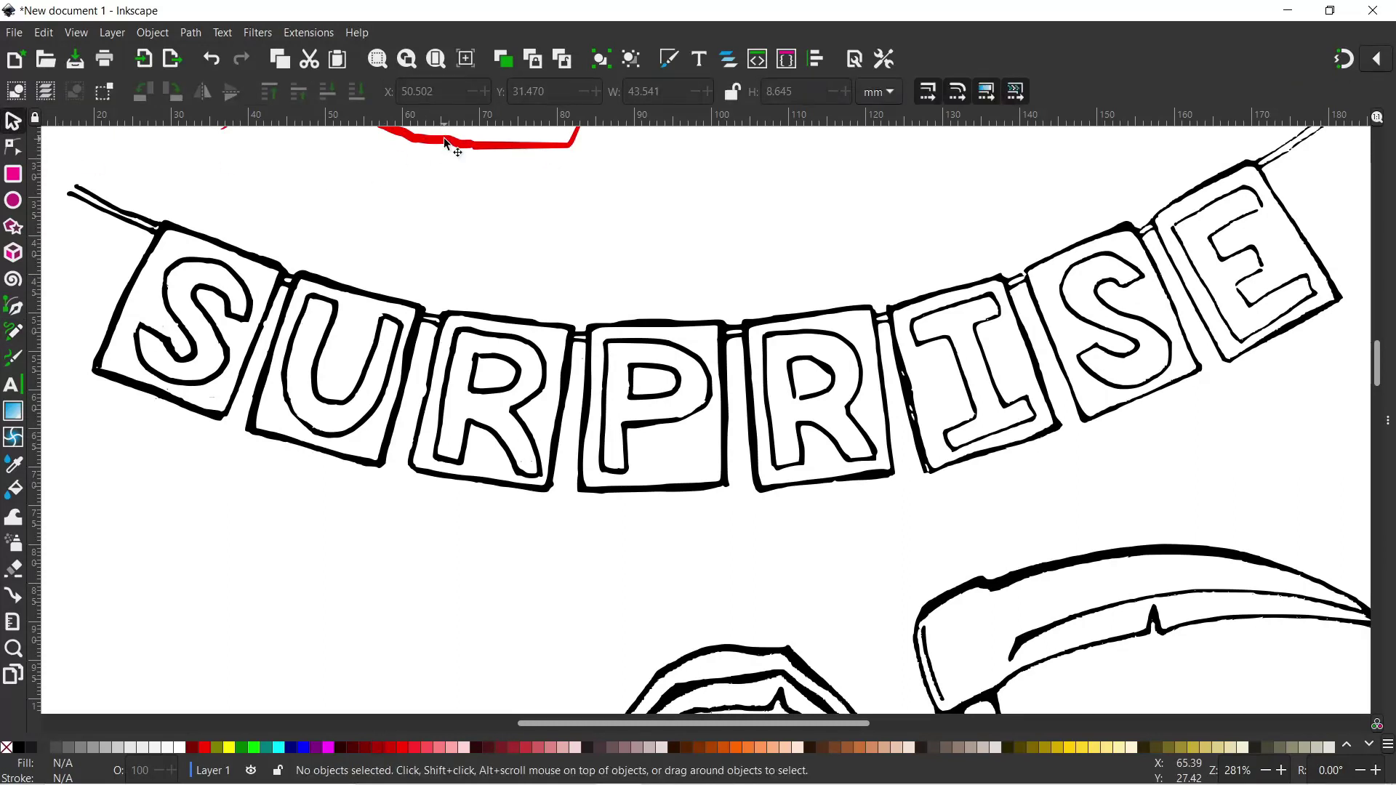
{"action": "key", "text": "ctrl+z"}
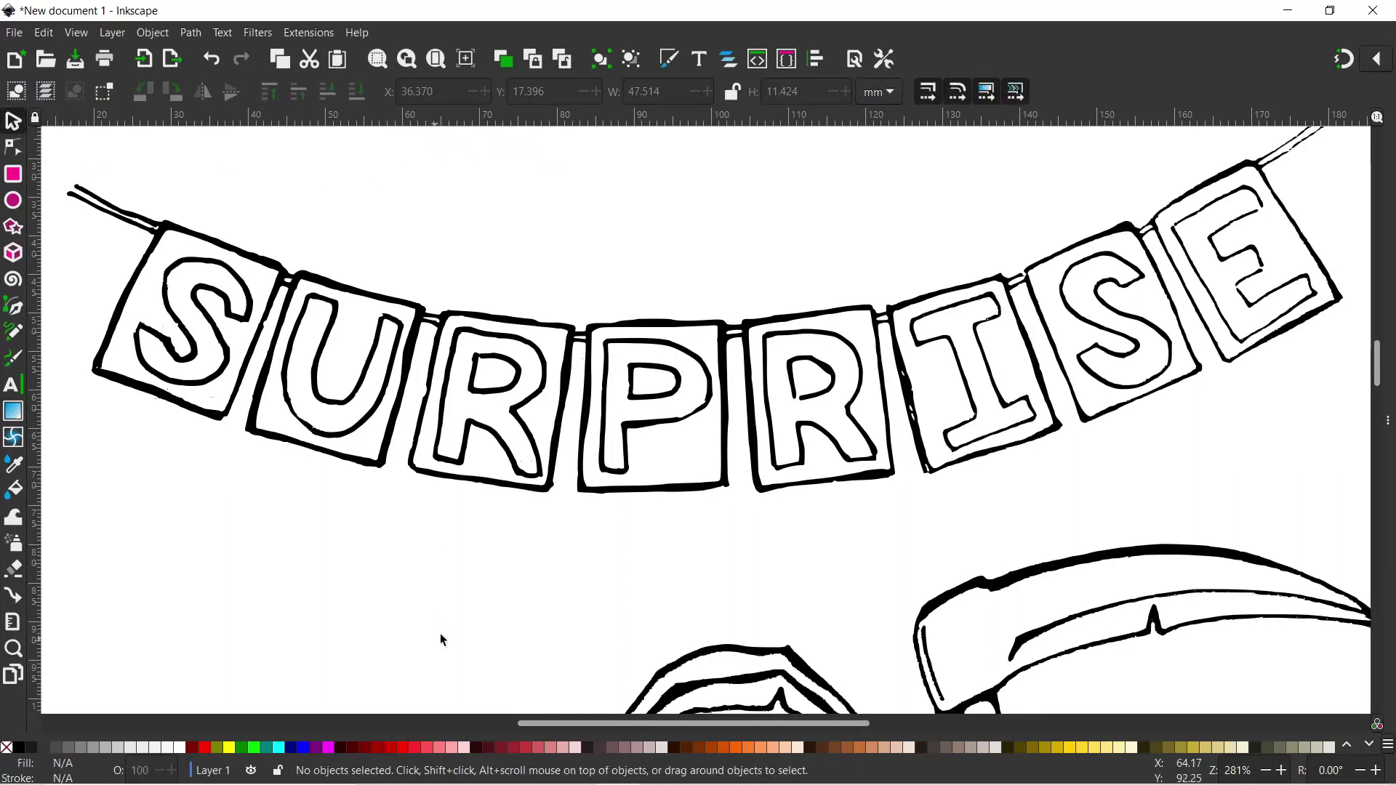
Fill the white gaps in the middle and lower corner of the I flag's left edge with black Pencil strokes.
{"action": "mouse_move", "coordinate": [487, 608]}
{"action": "left_mouse_down"}
{"action": "mouse_move", "coordinate": [519, 575]}
{"action": "mouse_move", "coordinate": [402, 555]}
{"action": "mouse_move", "coordinate": [280, 561]}
{"action": "mouse_move", "coordinate": [280, 574]}
{"action": "left_mouse_up"}
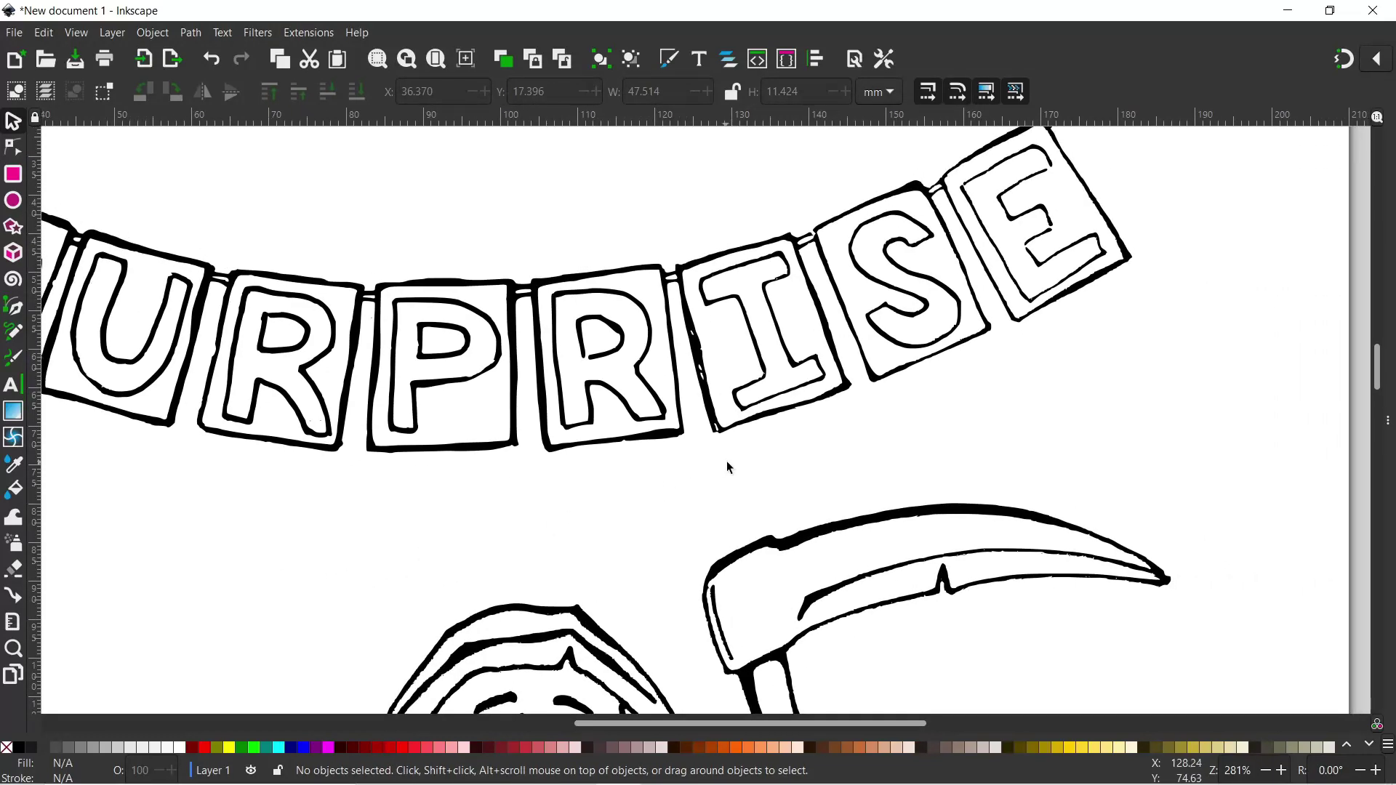
{"action": "scroll", "coordinate": [690, 395], "scroll_direction": "up", "scroll_amount": 4}
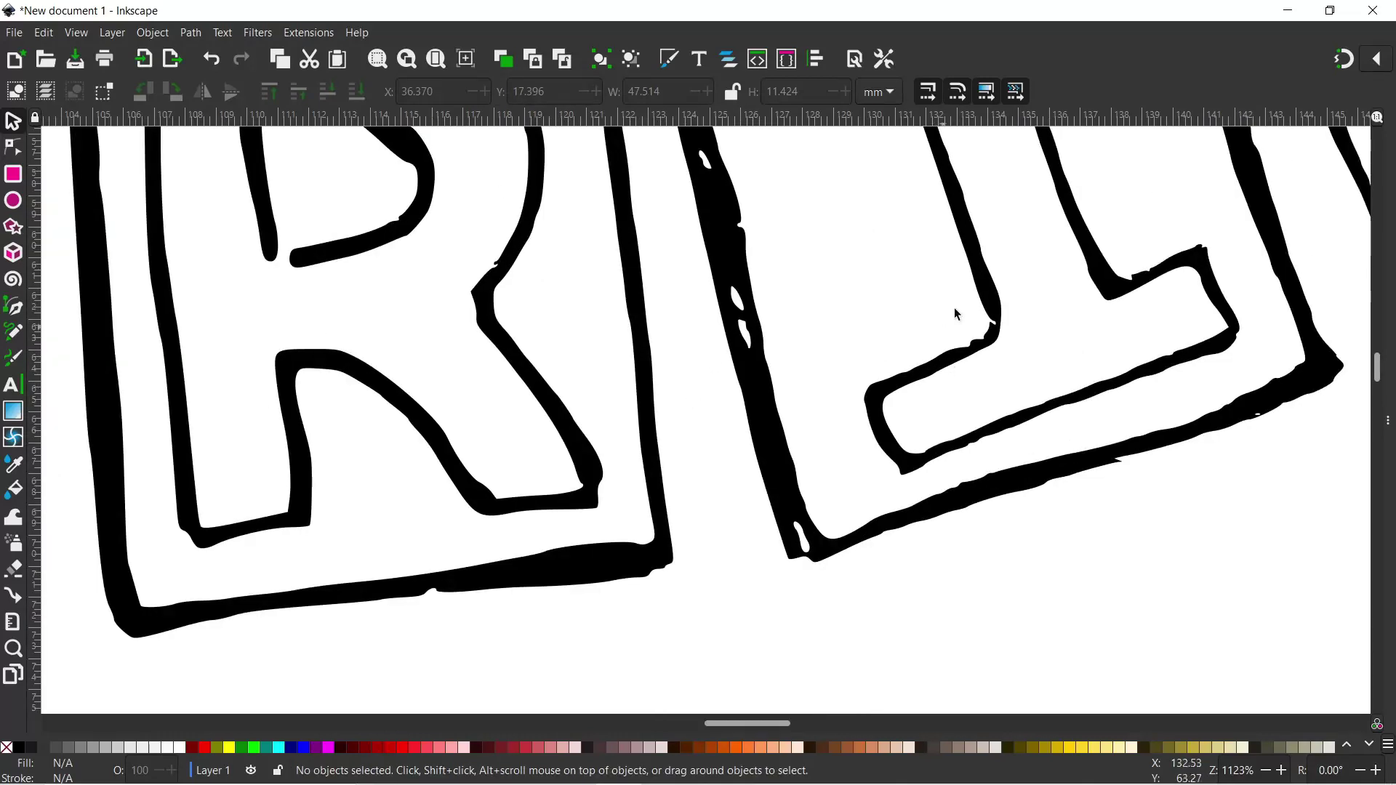
{"action": "left_click_drag", "start_coordinate": [870, 255], "coordinate": [882, 325]}
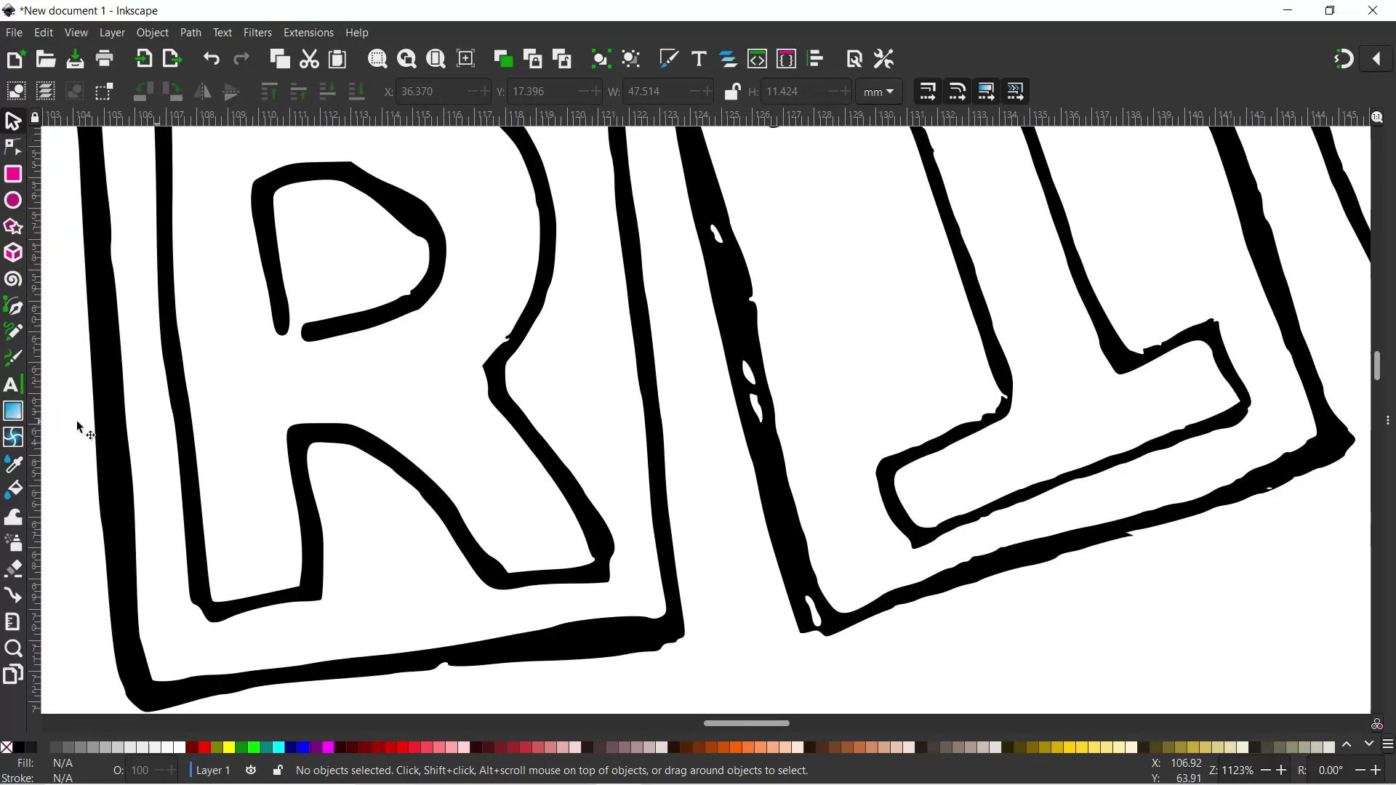
{"action": "left_click", "coordinate": [13, 332]}
{"action": "left_click_drag", "start_coordinate": [735, 343], "coordinate": [768, 437]}
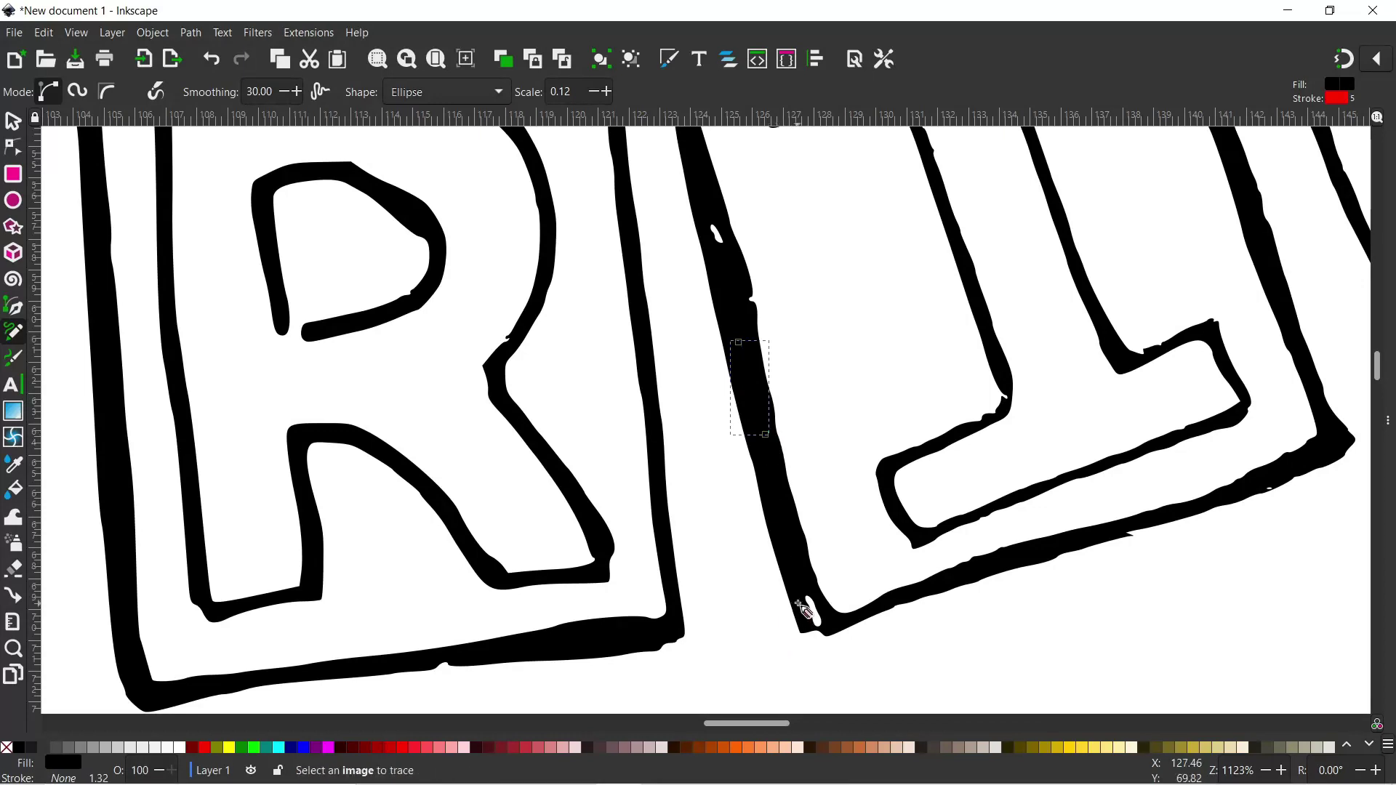
{"action": "left_click_drag", "start_coordinate": [799, 581], "coordinate": [827, 632]}
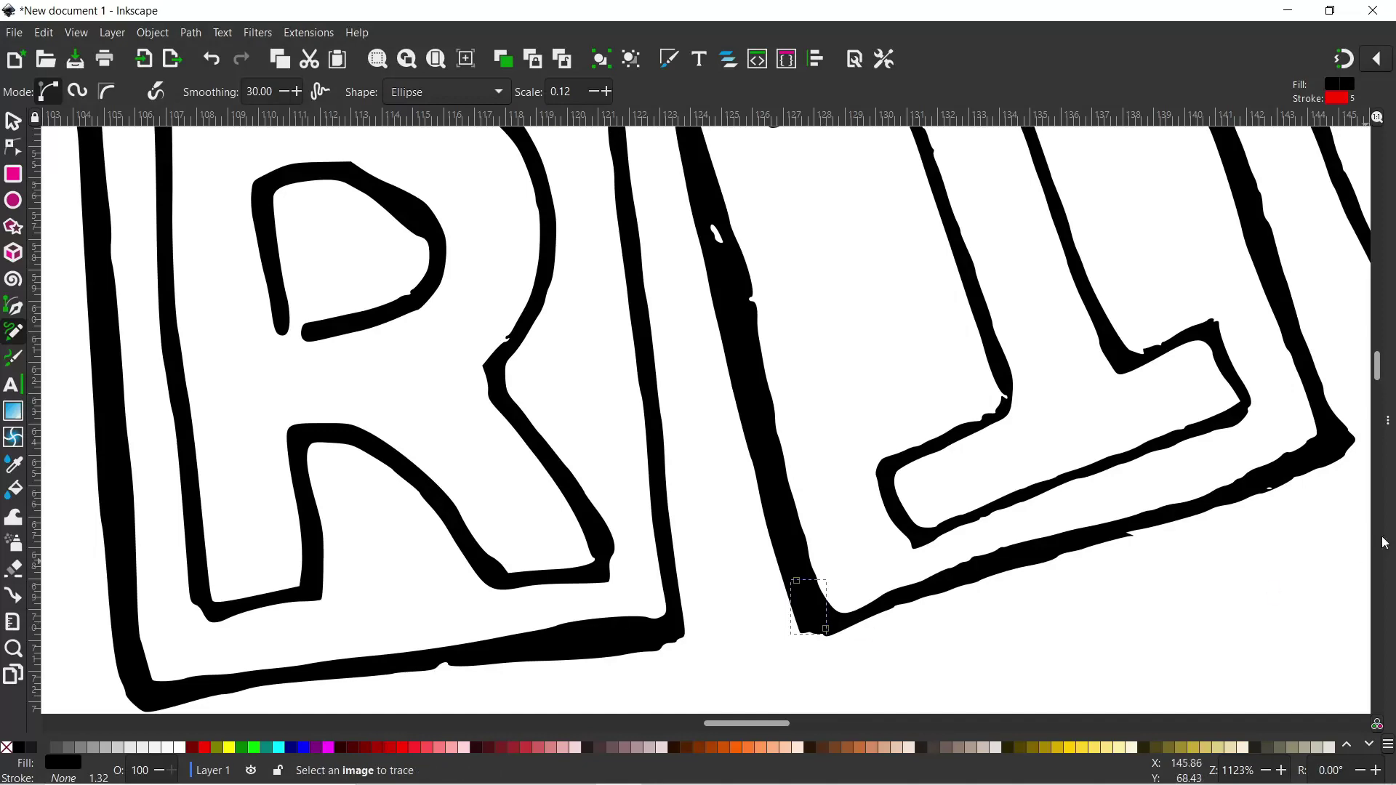
Fill the white gaps on the I flag's edge and along the I letter's outline with thin black Pencil strokes.
{"action": "left_click_drag", "start_coordinate": [715, 214], "coordinate": [752, 320]}
{"action": "left_click", "coordinate": [1172, 260]}
{"action": "key", "text": "Escape"}
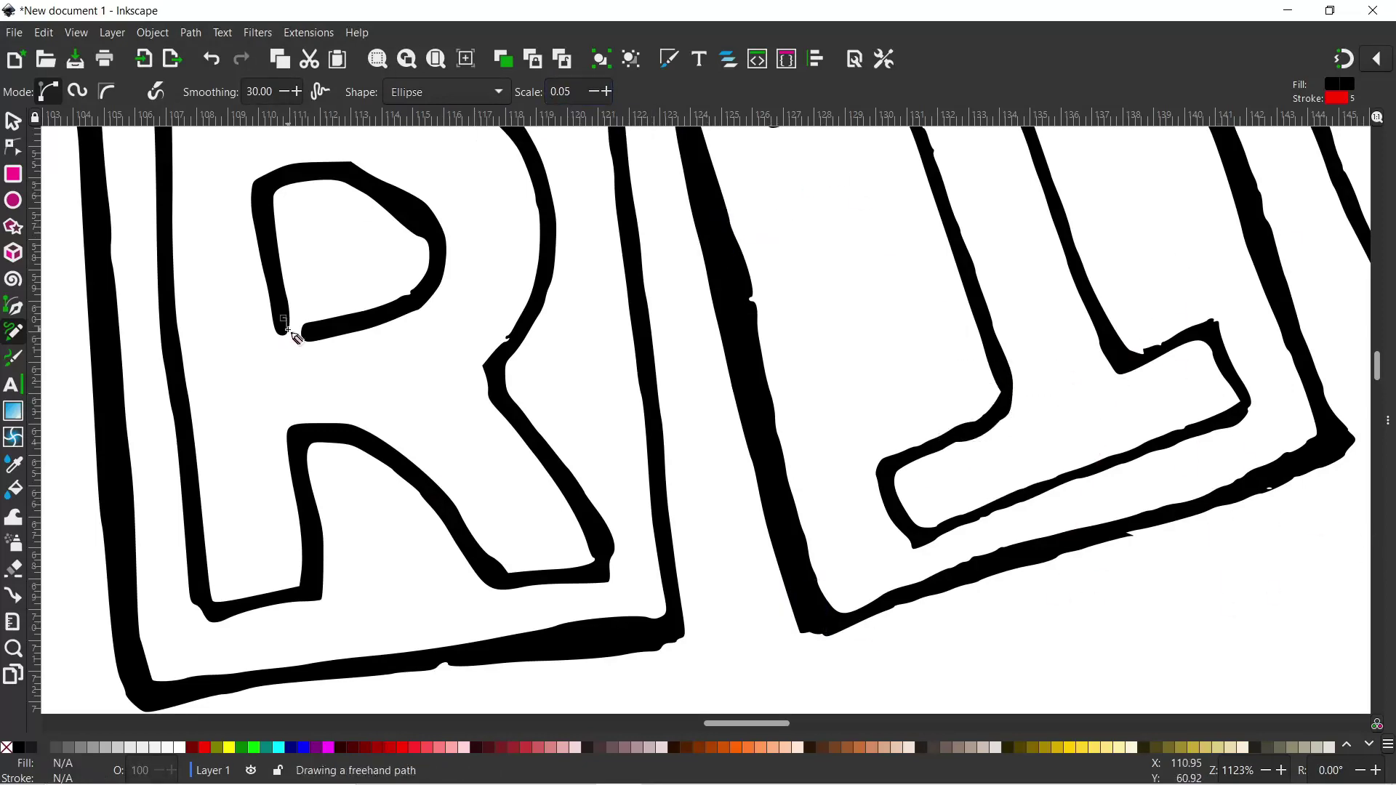
Repair the E letter's outline with black Pencil strokes, closing the gap at the end of its middle arm.
{"action": "scroll", "coordinate": [312, 374], "scroll_direction": "left", "scroll_amount": 5}
{"action": "scroll", "coordinate": [810, 337], "scroll_direction": "down", "scroll_amount": 5}
{"action": "key", "text": "plus"}
{"action": "key", "text": "plus"}
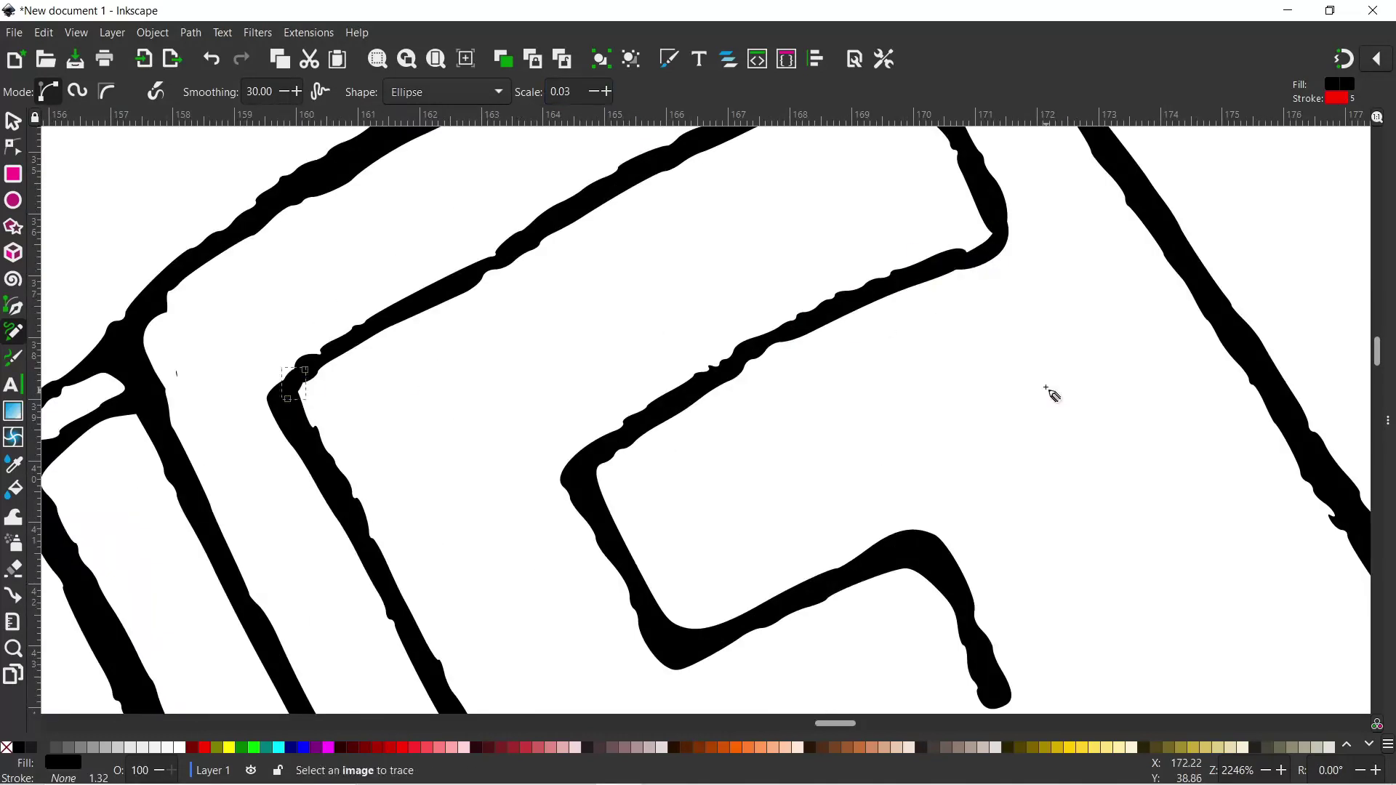
{"action": "scroll", "coordinate": [1047, 393], "scroll_direction": "down", "scroll_amount": 10}
{"action": "scroll", "coordinate": [873, 415], "scroll_direction": "right", "scroll_amount": 8}
{"action": "mouse_move", "coordinate": [747, 384]}
{"action": "left_mouse_down"}
{"action": "mouse_move", "coordinate": [729, 277]}
{"action": "mouse_move", "coordinate": [705, 253]}
{"action": "left_mouse_up"}
{"action": "left_click", "coordinate": [296, 92]}
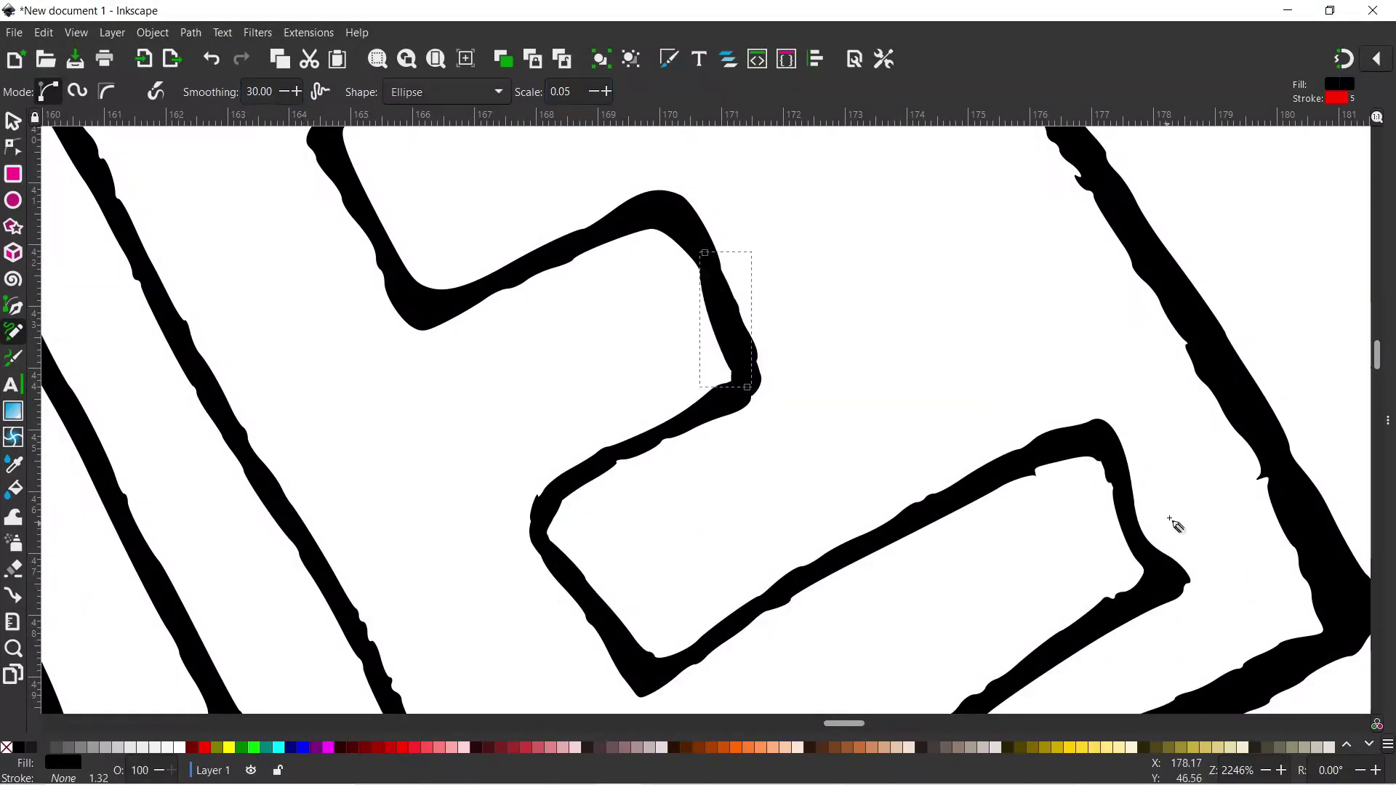
Close the breaks in both string lines beyond the E flag with thin black Pencil strokes at shape scale 0.03.
{"action": "key", "text": "minus"}
{"action": "key", "text": "minus"}
{"action": "key", "text": "s"}
{"action": "left_click", "coordinate": [748, 539]}
{"action": "scroll", "coordinate": [80, 209], "scroll_direction": "up", "scroll_amount": 5}
{"action": "key", "text": "p"}
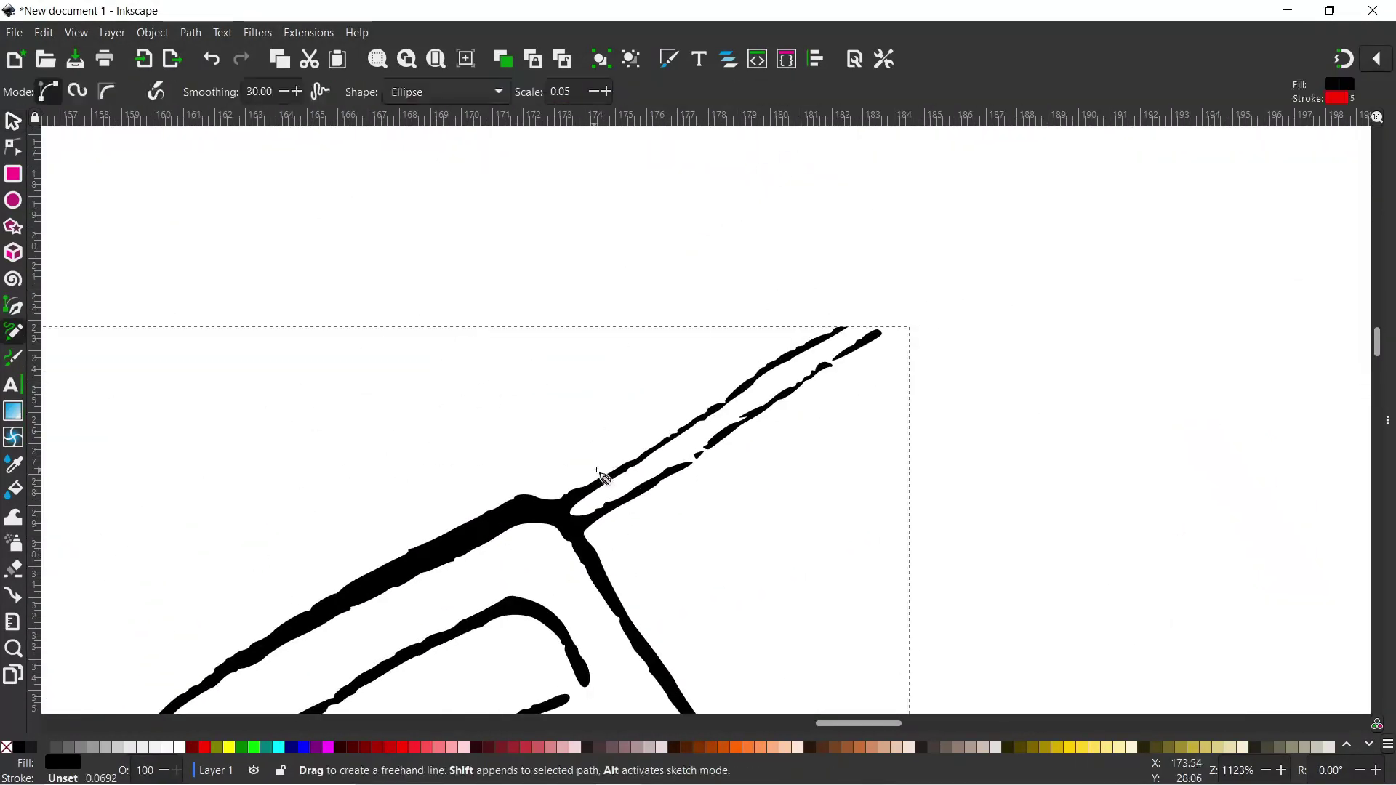
{"action": "scroll", "coordinate": [879, 482], "scroll_direction": "down", "scroll_amount": 4}
{"action": "scroll", "coordinate": [876, 481], "scroll_direction": "up", "scroll_amount": 5}
{"action": "left_click_drag", "start_coordinate": [947, 239], "coordinate": [542, 451]}
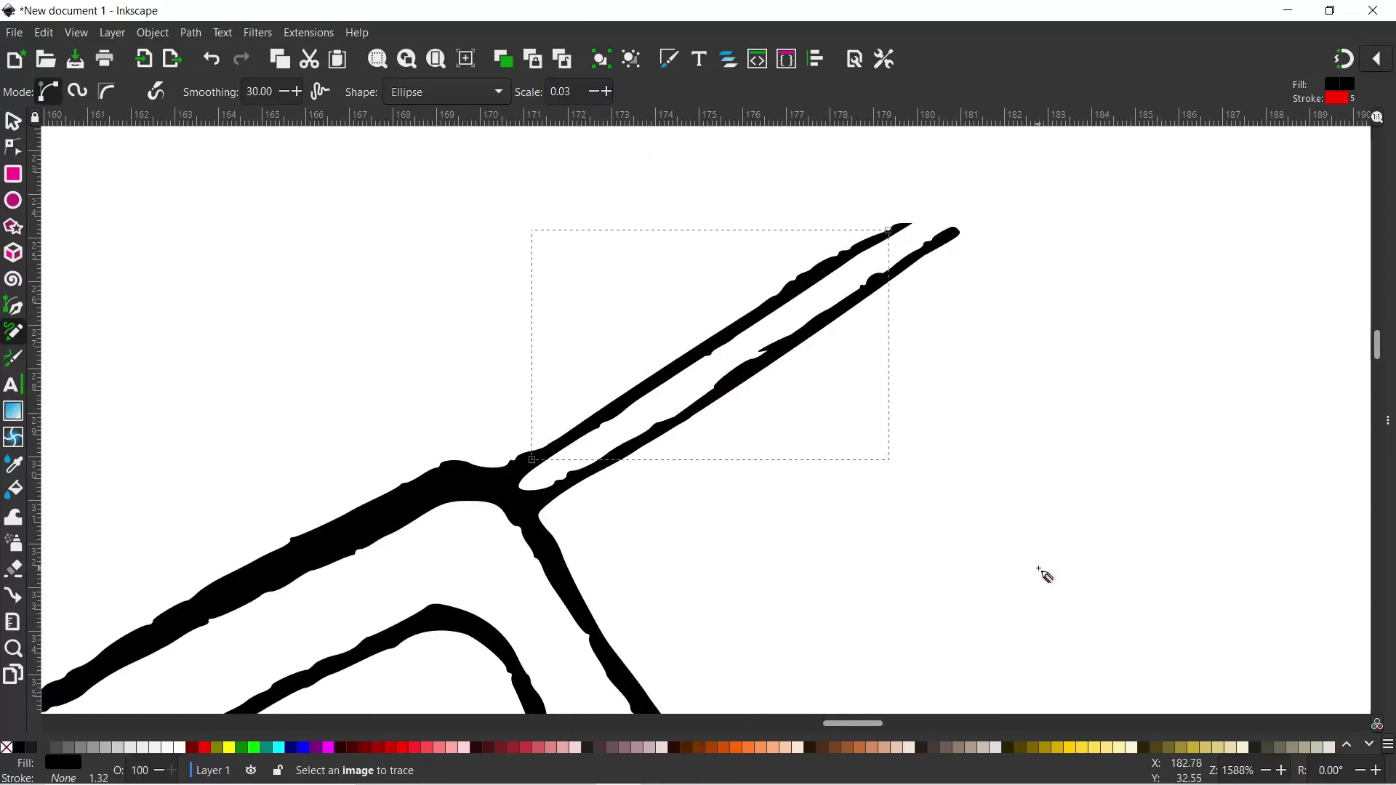
Check the R, I, S and E flags and the string between them for remaining gaps in the linework.
{"action": "key", "text": "minus"}
{"action": "key", "text": "minus"}
{"action": "key", "text": "minus"}
{"action": "scroll", "coordinate": [509, 393], "scroll_direction": "down", "scroll_amount": 10}
{"action": "scroll", "coordinate": [752, 251], "scroll_direction": "left", "scroll_amount": 12}
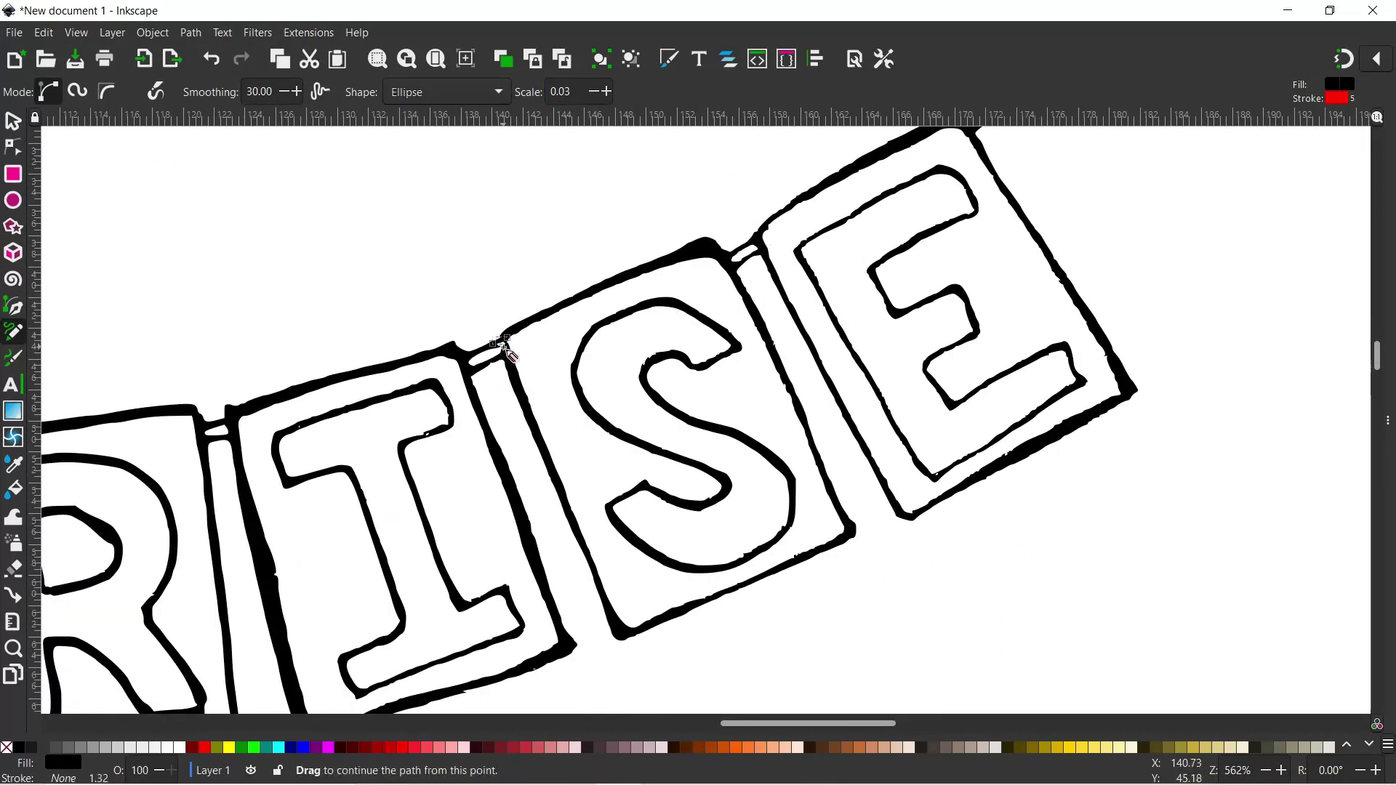
{"action": "scroll", "coordinate": [428, 447], "scroll_direction": "up", "scroll_amount": 6}
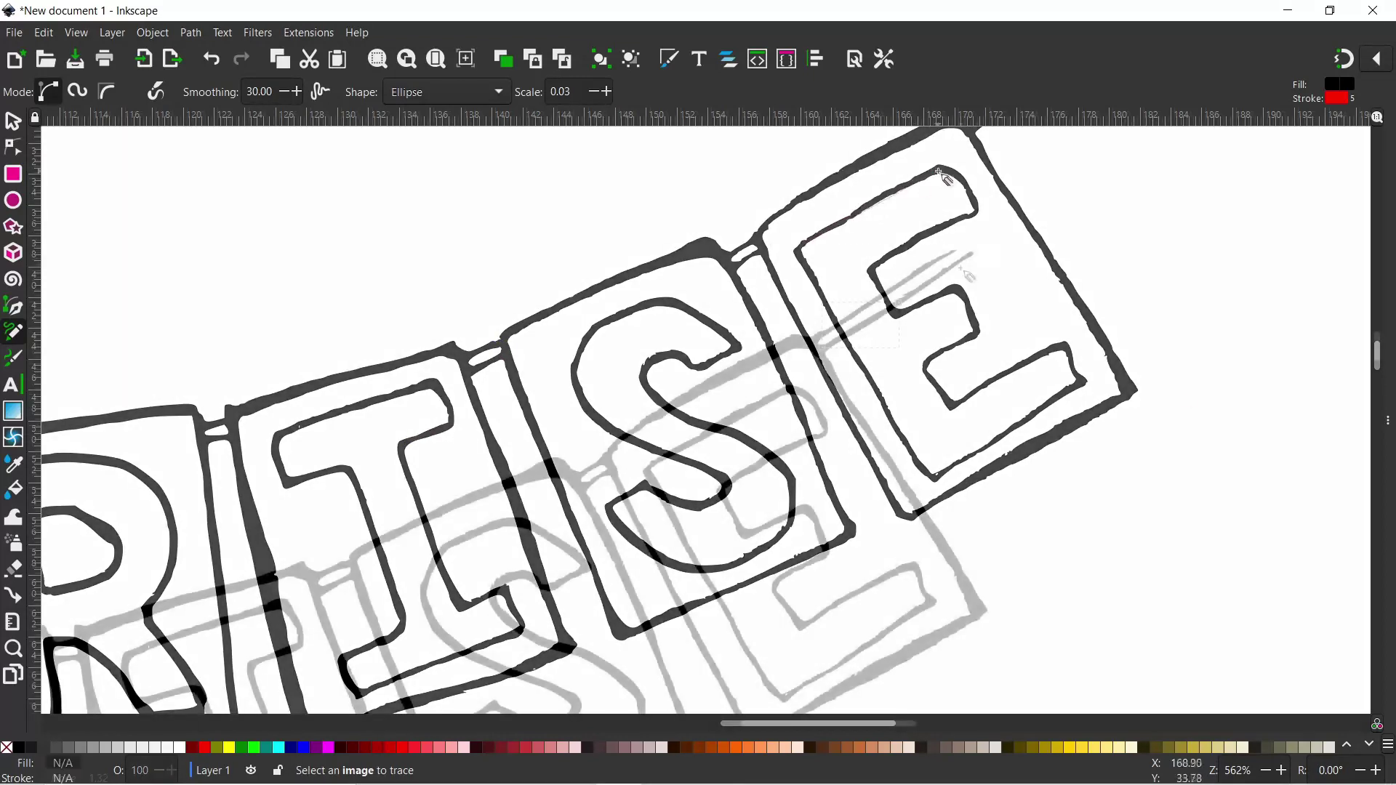
{"action": "scroll", "coordinate": [545, 436], "scroll_direction": "right", "scroll_amount": 5}
{"action": "left_click", "coordinate": [1153, 381]}
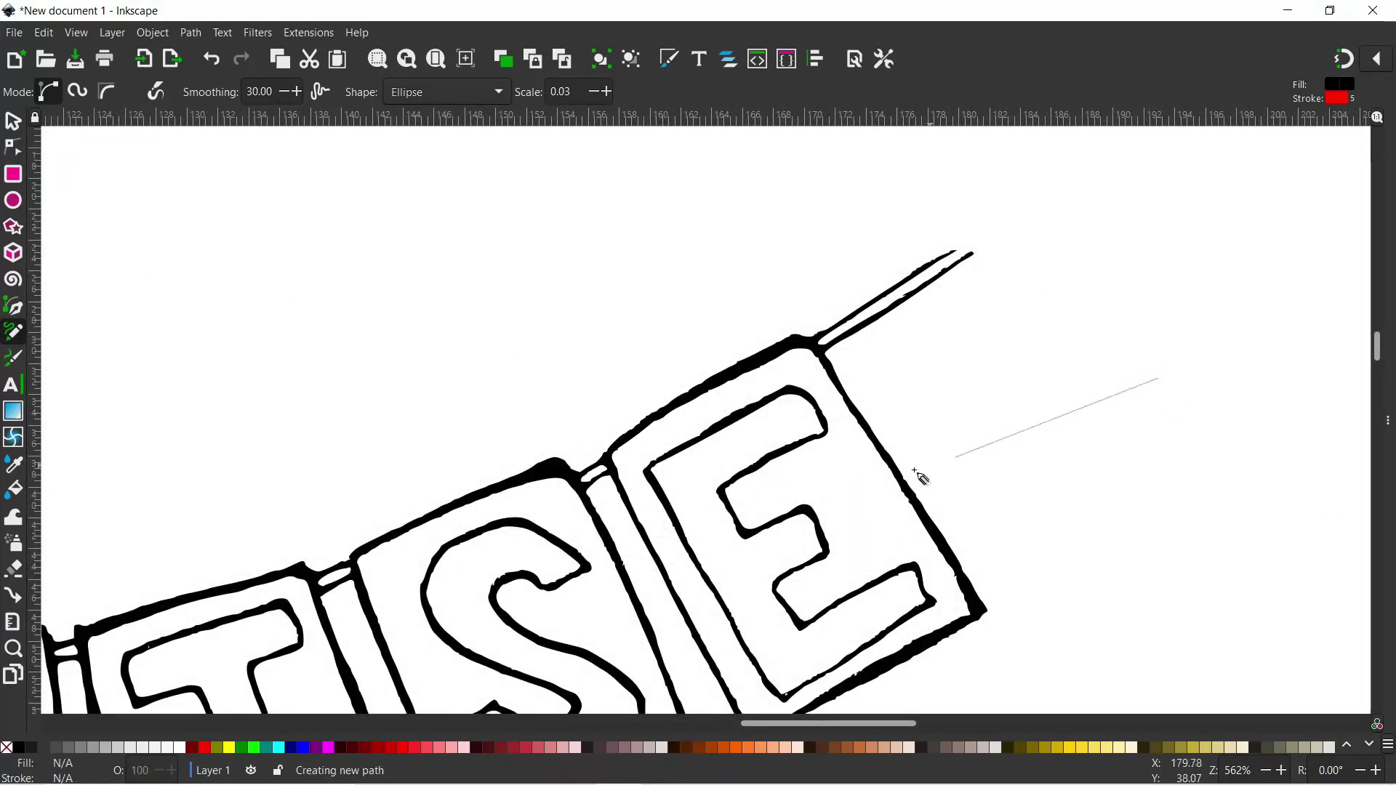
Select the whole SURPRISE banner with all its repair strokes and merge everything into one path with Union.
{"action": "key", "text": "s"}
{"action": "key", "text": "minus"}
{"action": "key", "text": "minus"}
{"action": "key", "text": "minus"}
{"action": "scroll", "coordinate": [335, 393], "scroll_direction": "down", "scroll_amount": 3}
{"action": "scroll", "coordinate": [334, 393], "scroll_direction": "left", "scroll_amount": 15}
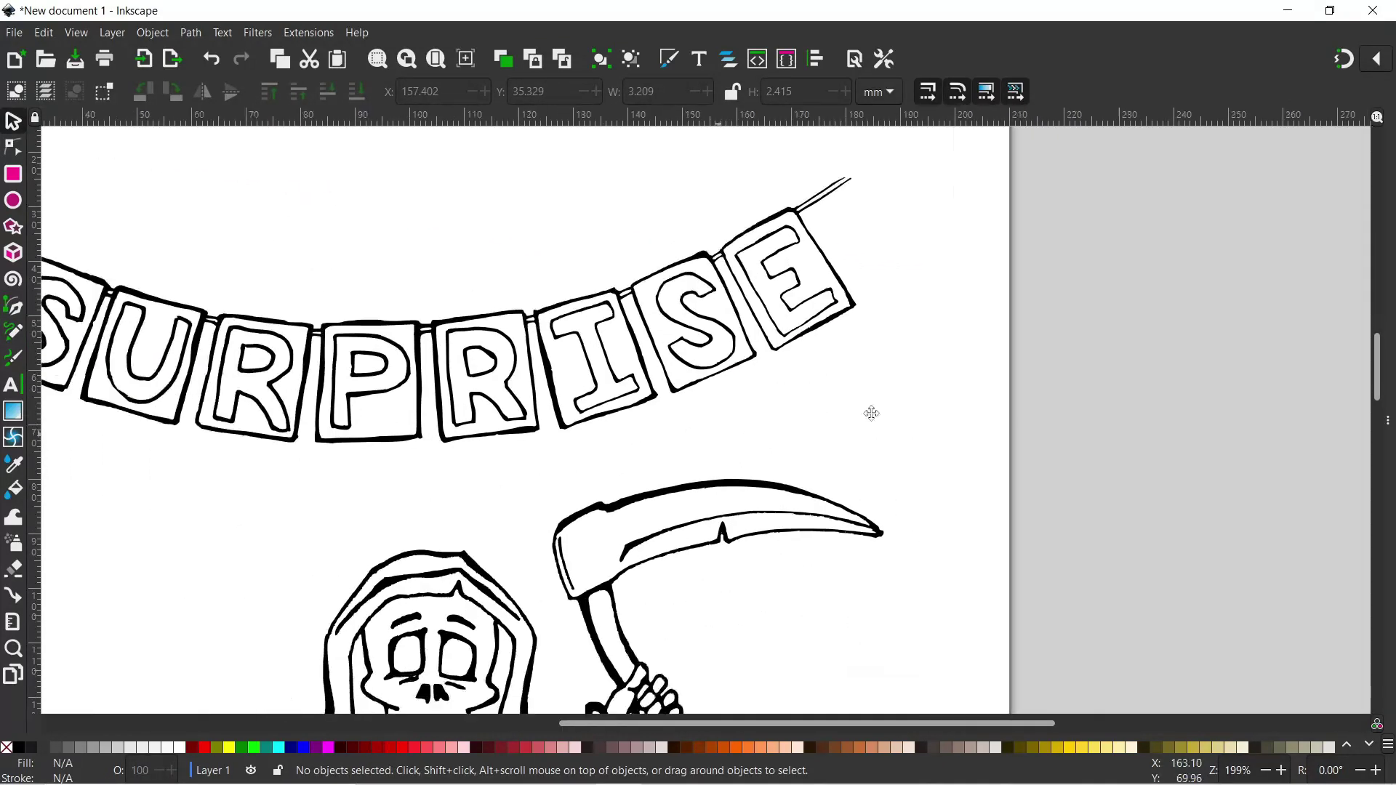
{"action": "left_click_drag", "start_coordinate": [263, 175], "coordinate": [1327, 468]}
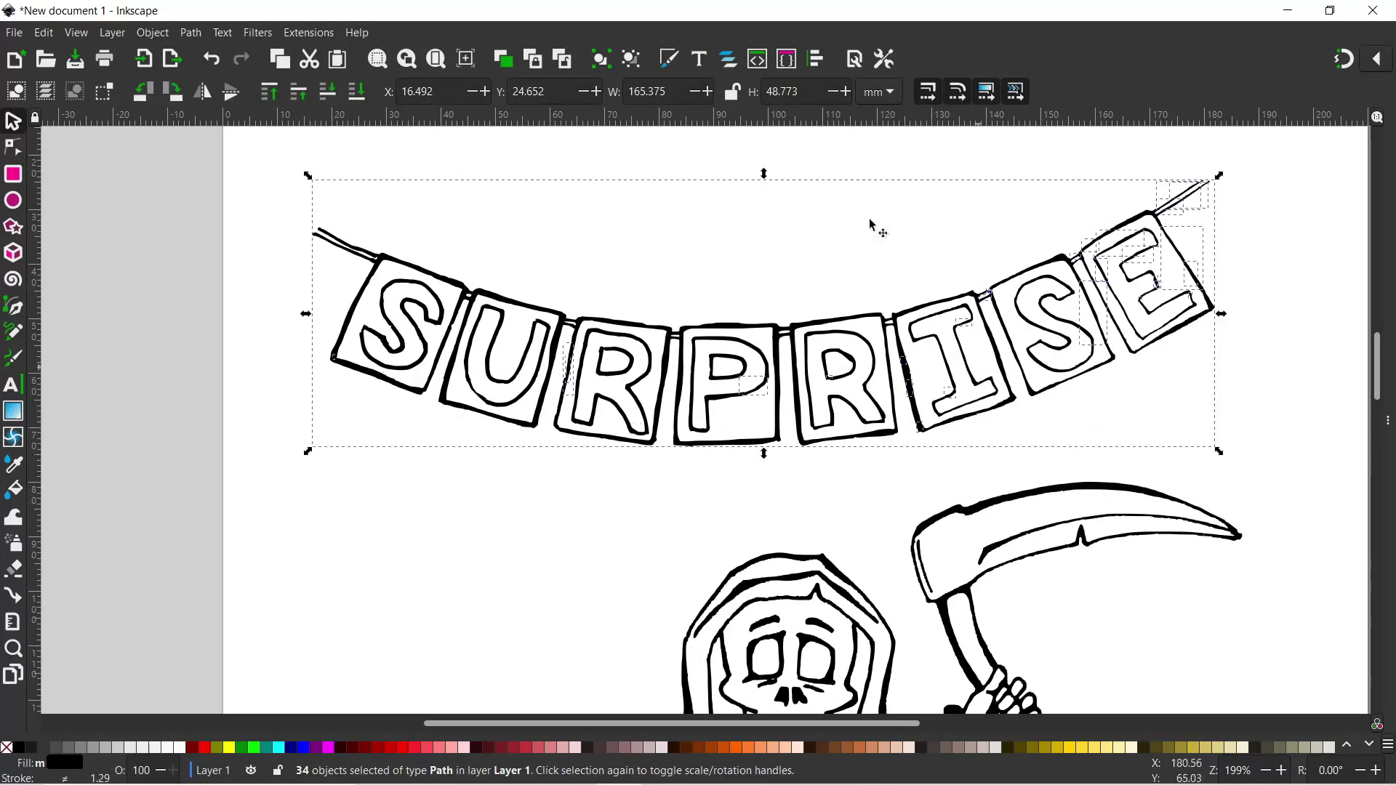
{"action": "left_click", "coordinate": [190, 33]}
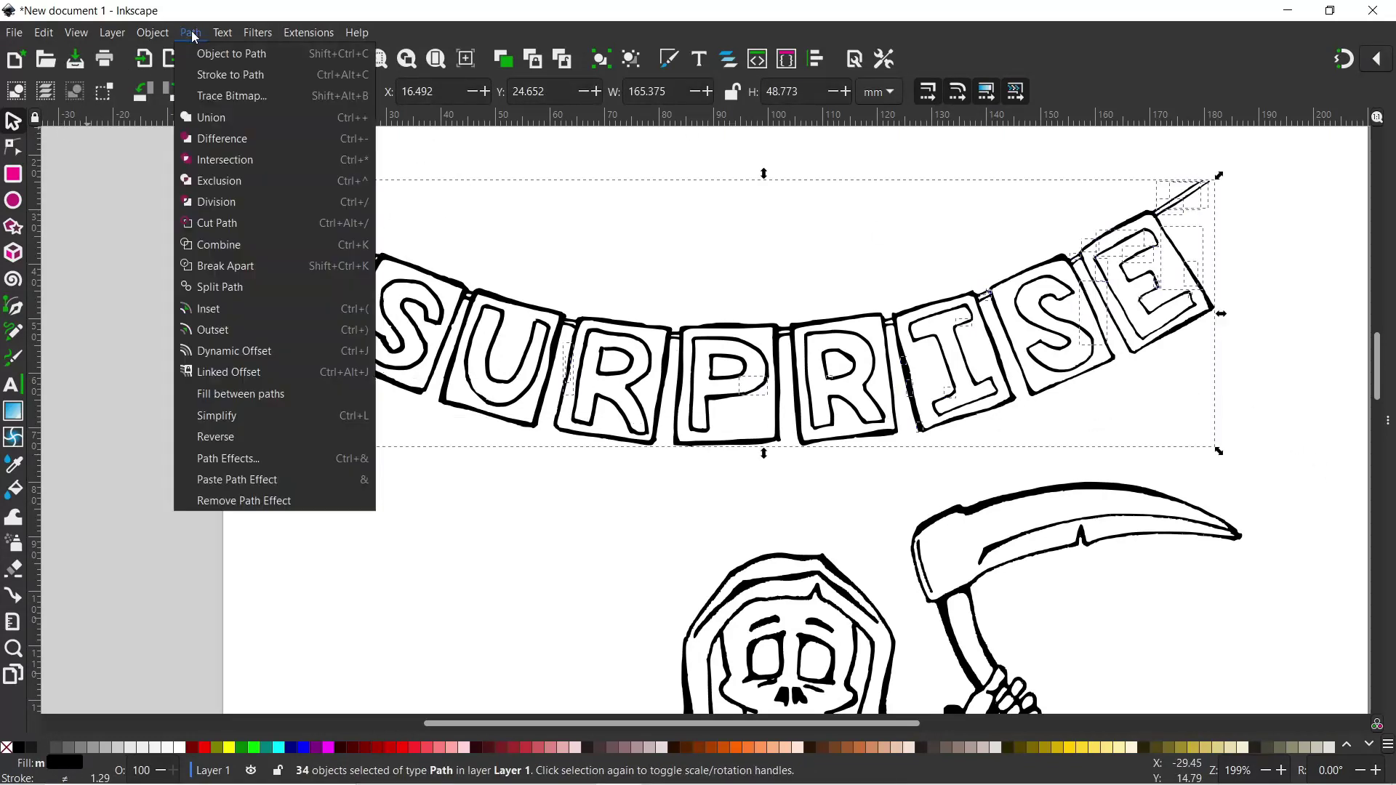
{"action": "left_click", "coordinate": [210, 120]}
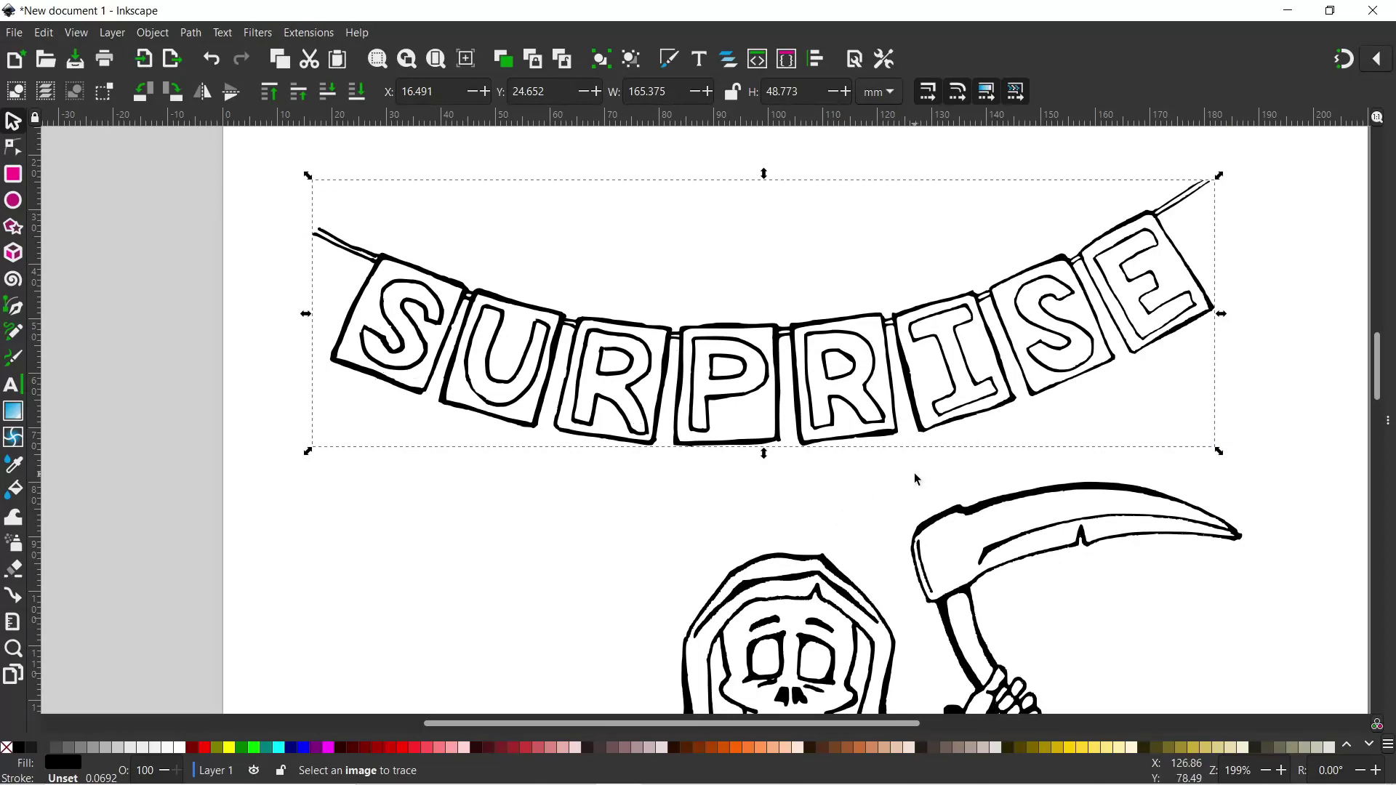
Duplicate the bat below the reaper and place the copy beside the original, slightly lower.
{"action": "scroll", "coordinate": [796, 514], "scroll_direction": "down", "scroll_amount": 6}
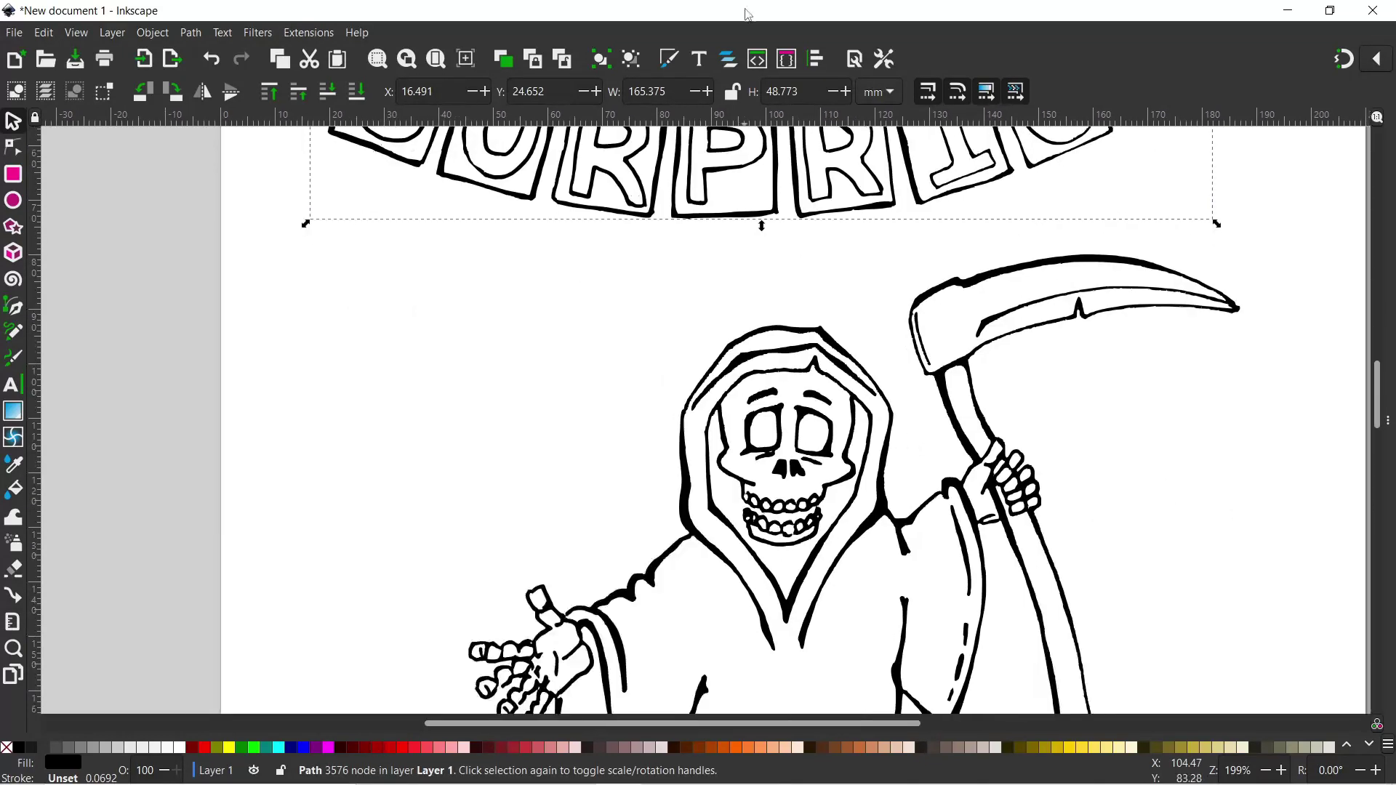
{"action": "scroll", "coordinate": [946, 691], "scroll_direction": "down", "scroll_amount": 15}
{"action": "scroll", "coordinate": [804, 452], "scroll_direction": "right", "scroll_amount": 4}
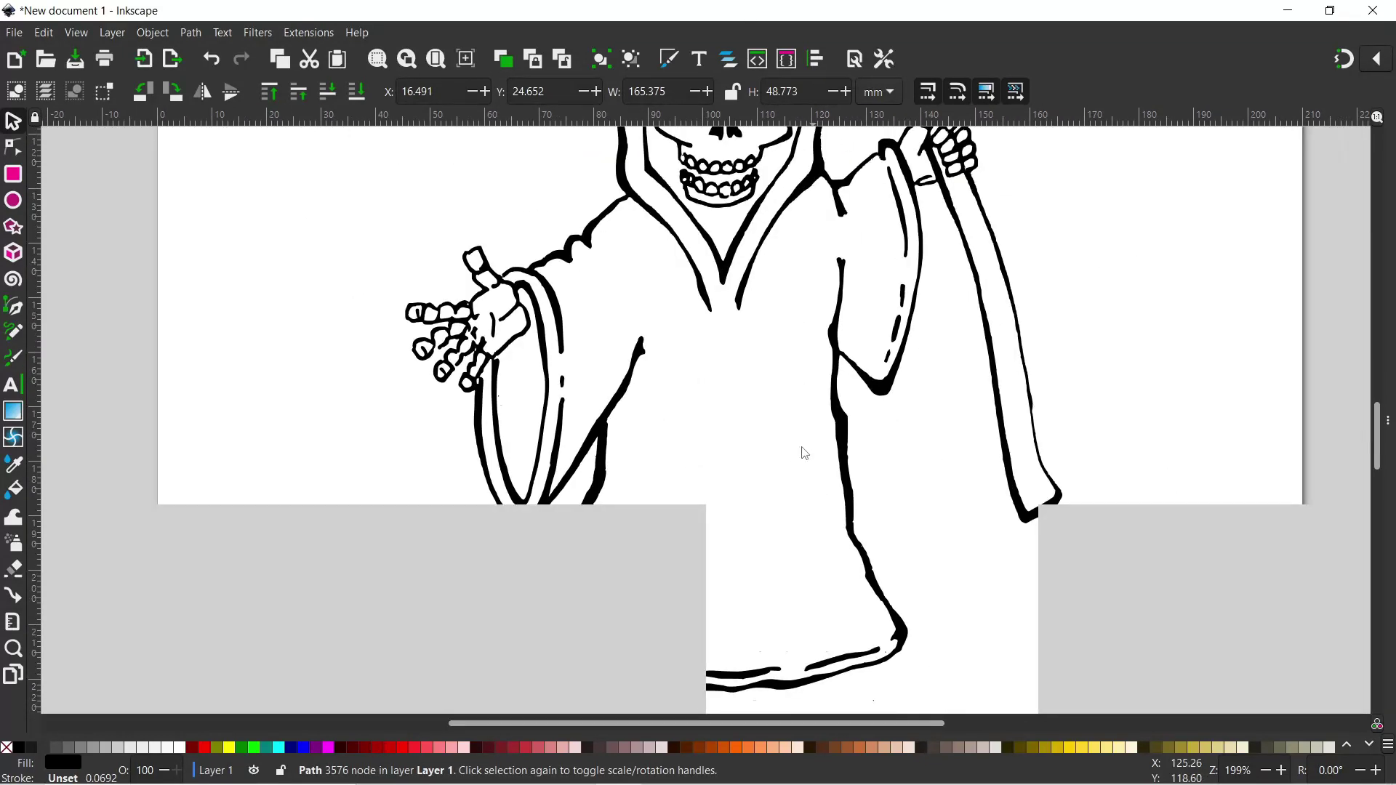
{"action": "scroll", "coordinate": [970, 320], "scroll_direction": "down", "scroll_amount": 6}
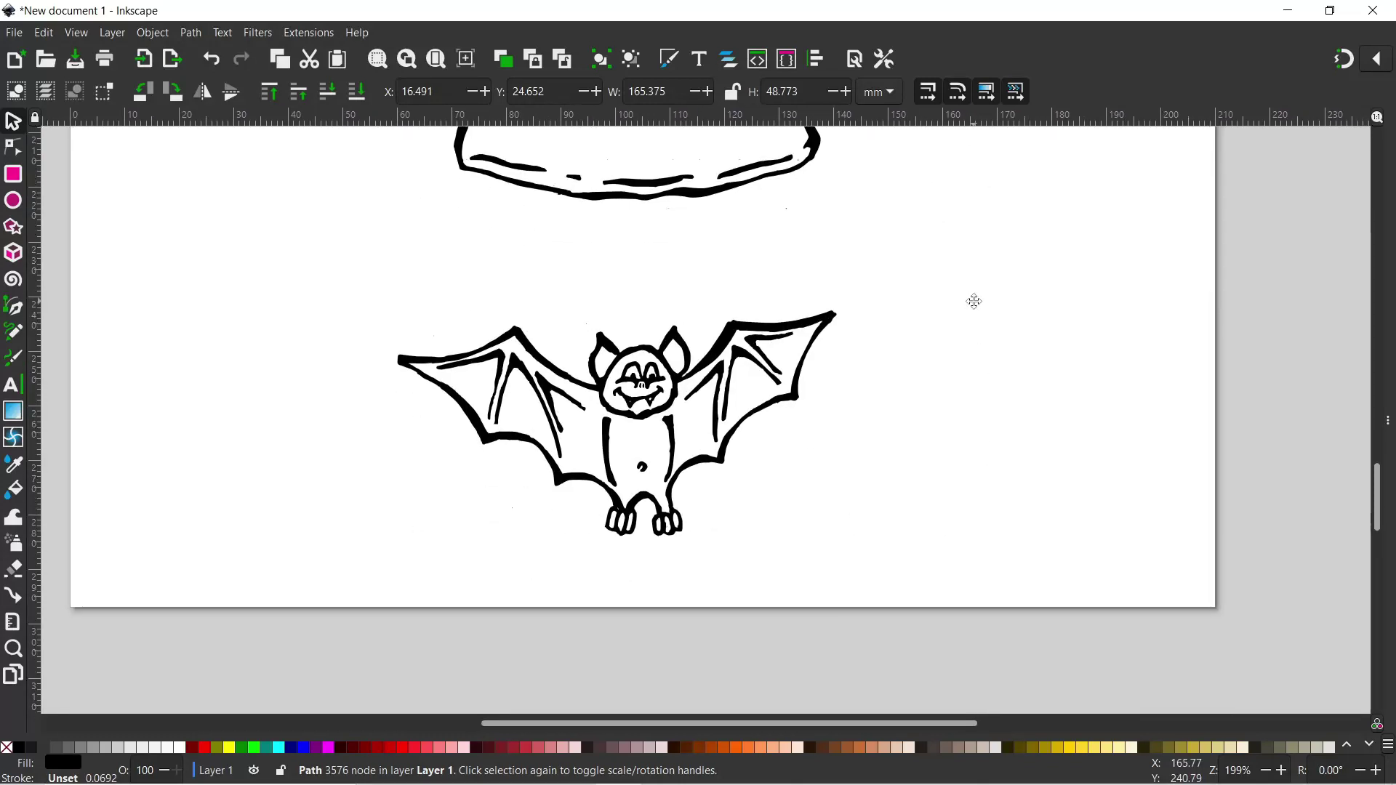
{"action": "key", "text": "Tab"}
{"action": "key", "text": "5"}
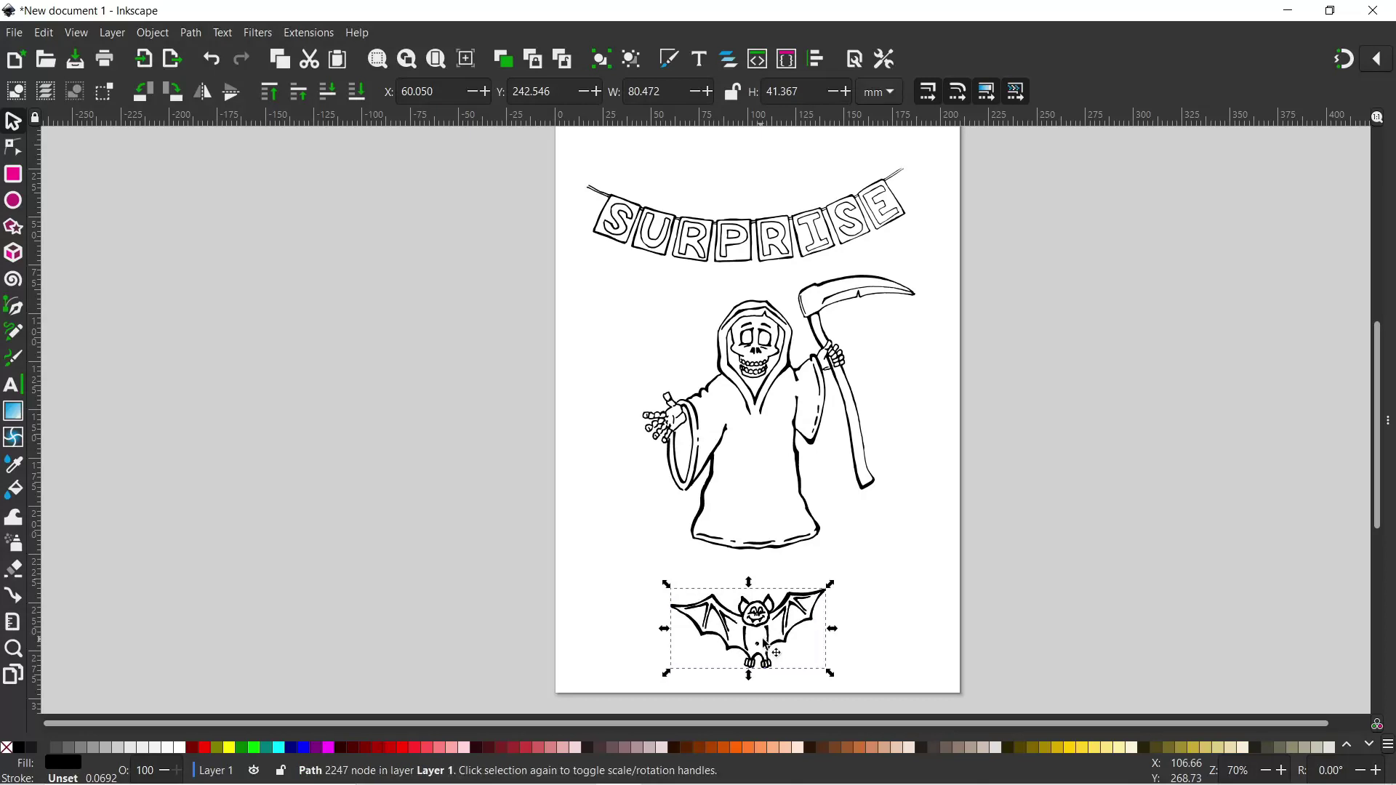
{"action": "key", "text": "ctrl+d"}
{"action": "left_click_drag", "start_coordinate": [798, 618], "coordinate": [959, 639]}
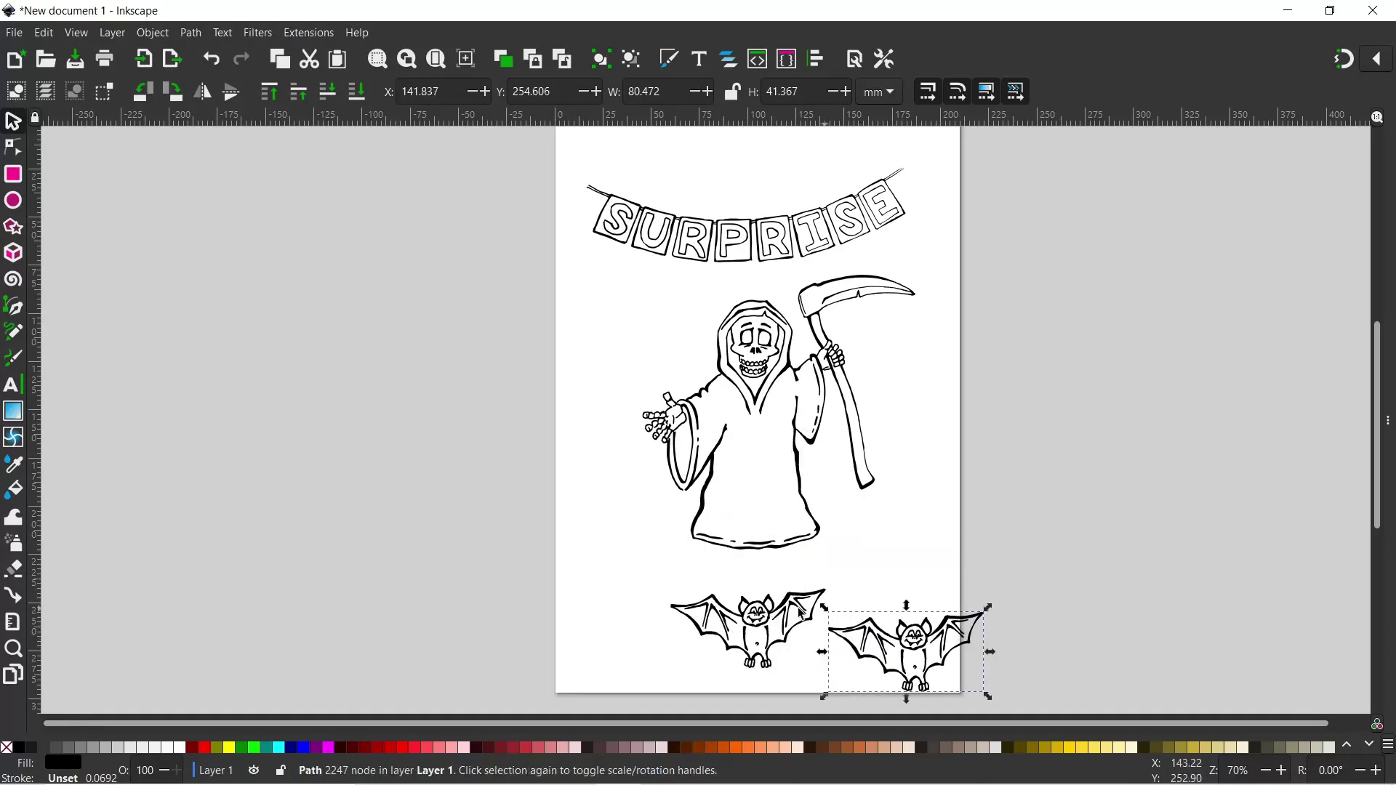
Scale both bats together proportionally to about 75% of their size.
{"action": "left_click", "coordinate": [777, 644], "text": "shift"}
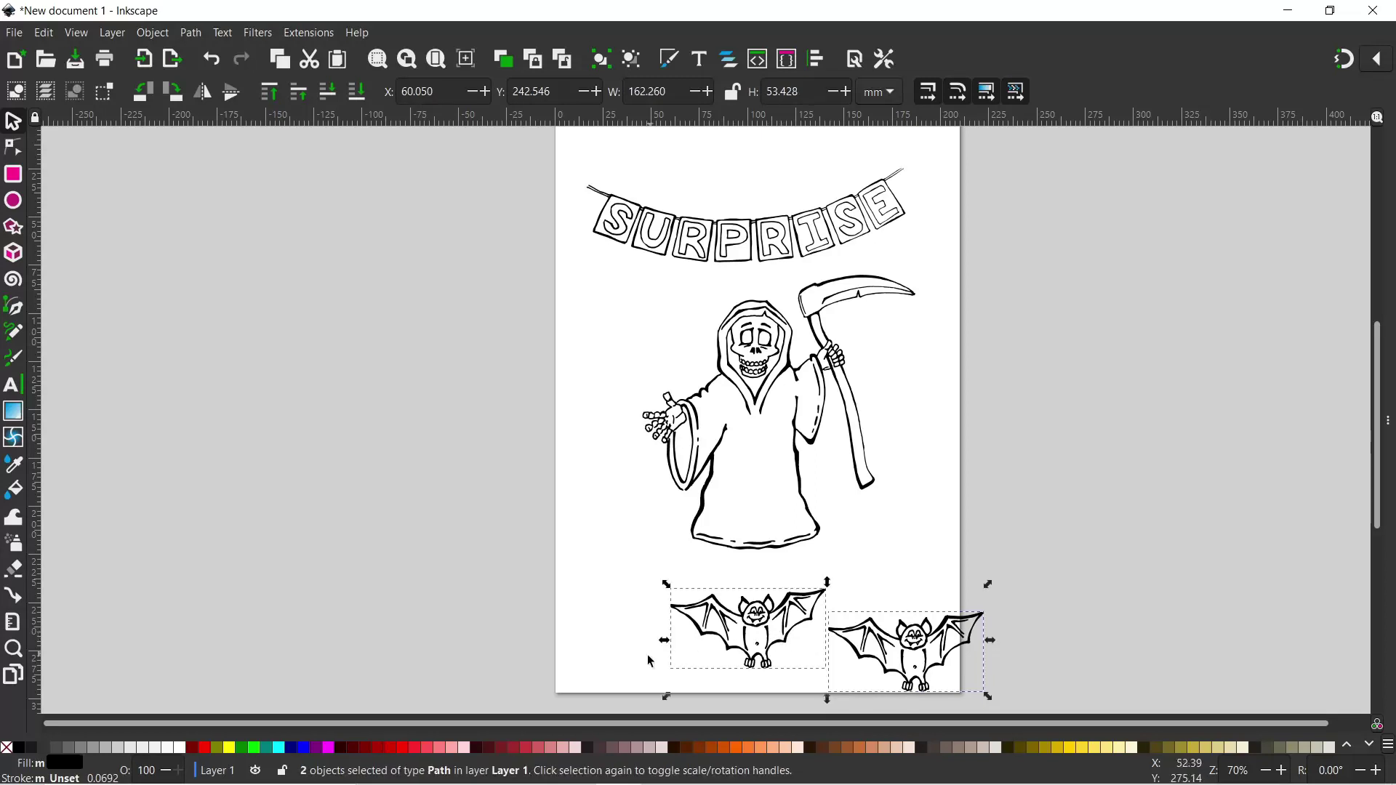
{"action": "left_click_drag", "start_coordinate": [675, 700], "coordinate": [709, 677]}
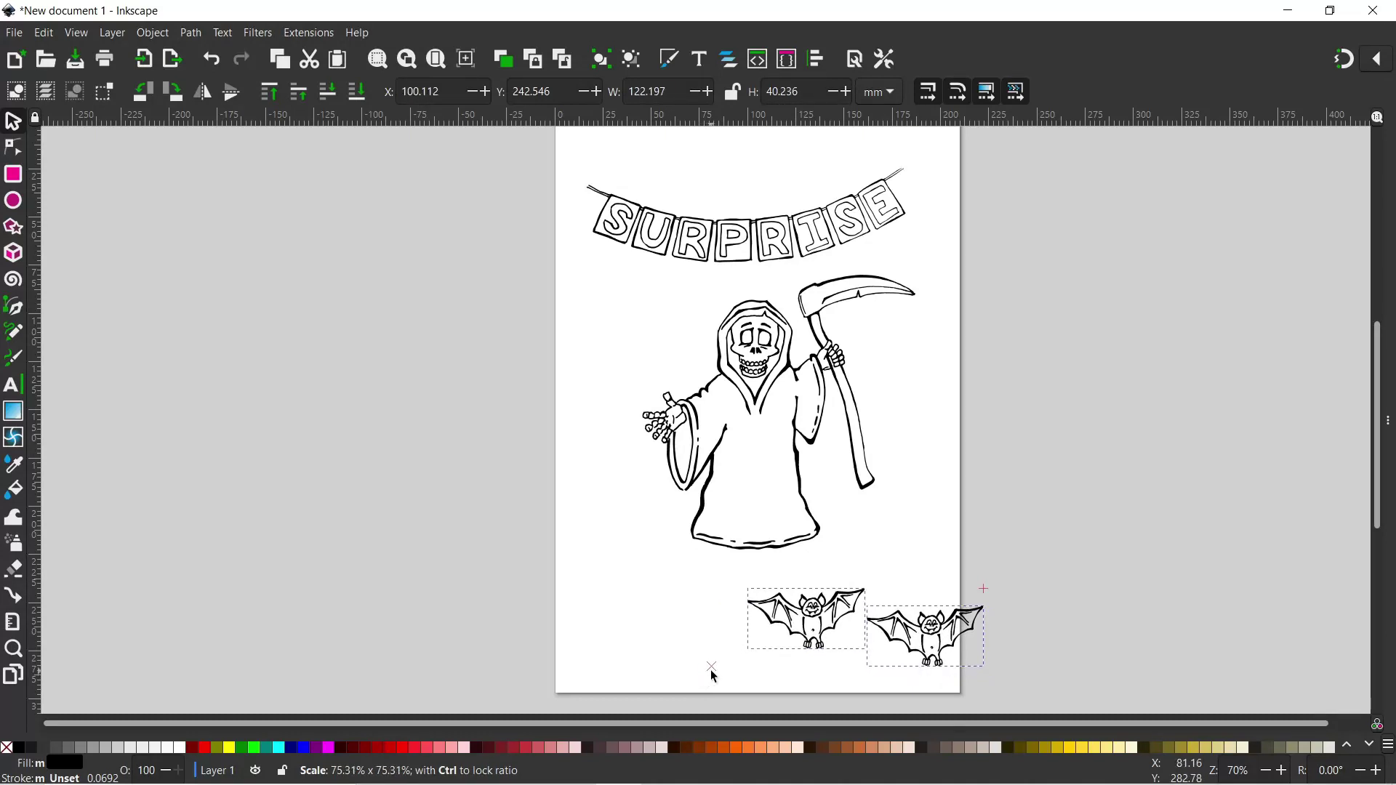
{"action": "left_click_drag", "start_coordinate": [715, 677], "coordinate": [714, 678]}
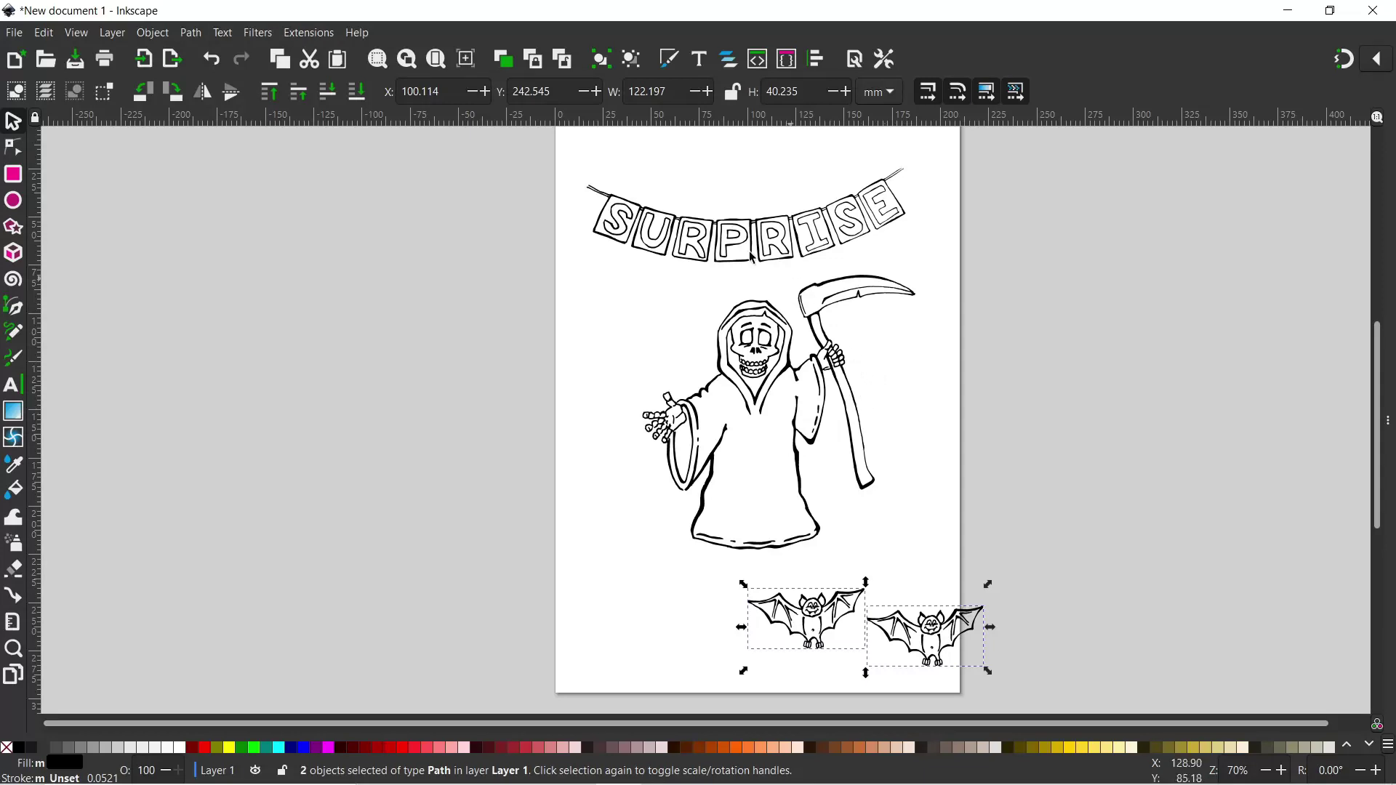
Scale the SURPRISE banner down to about 153 mm wide and place it, tilted slightly counter-clockwise, just above the reaper.
{"action": "left_click", "coordinate": [761, 228]}
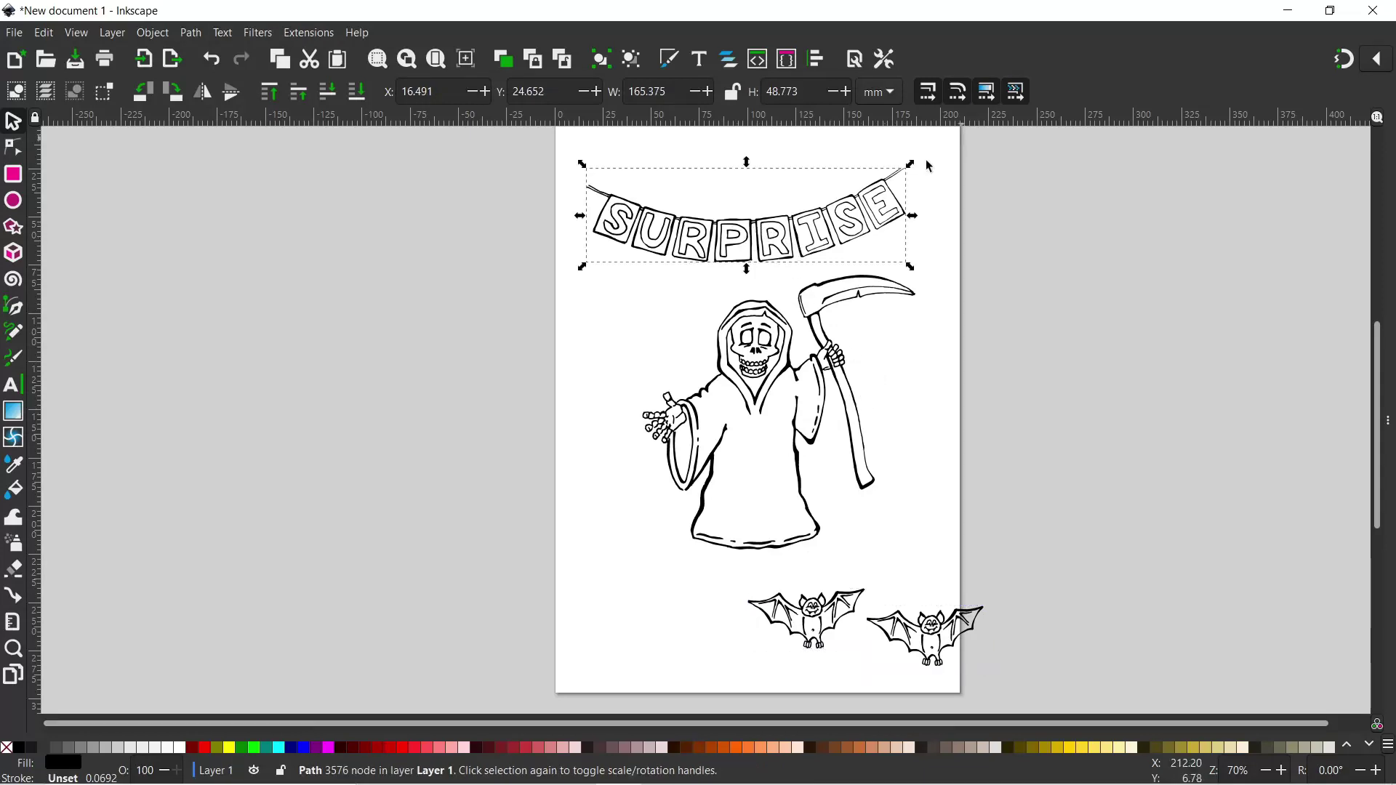
{"action": "left_click_drag", "start_coordinate": [910, 165], "coordinate": [900, 184]}
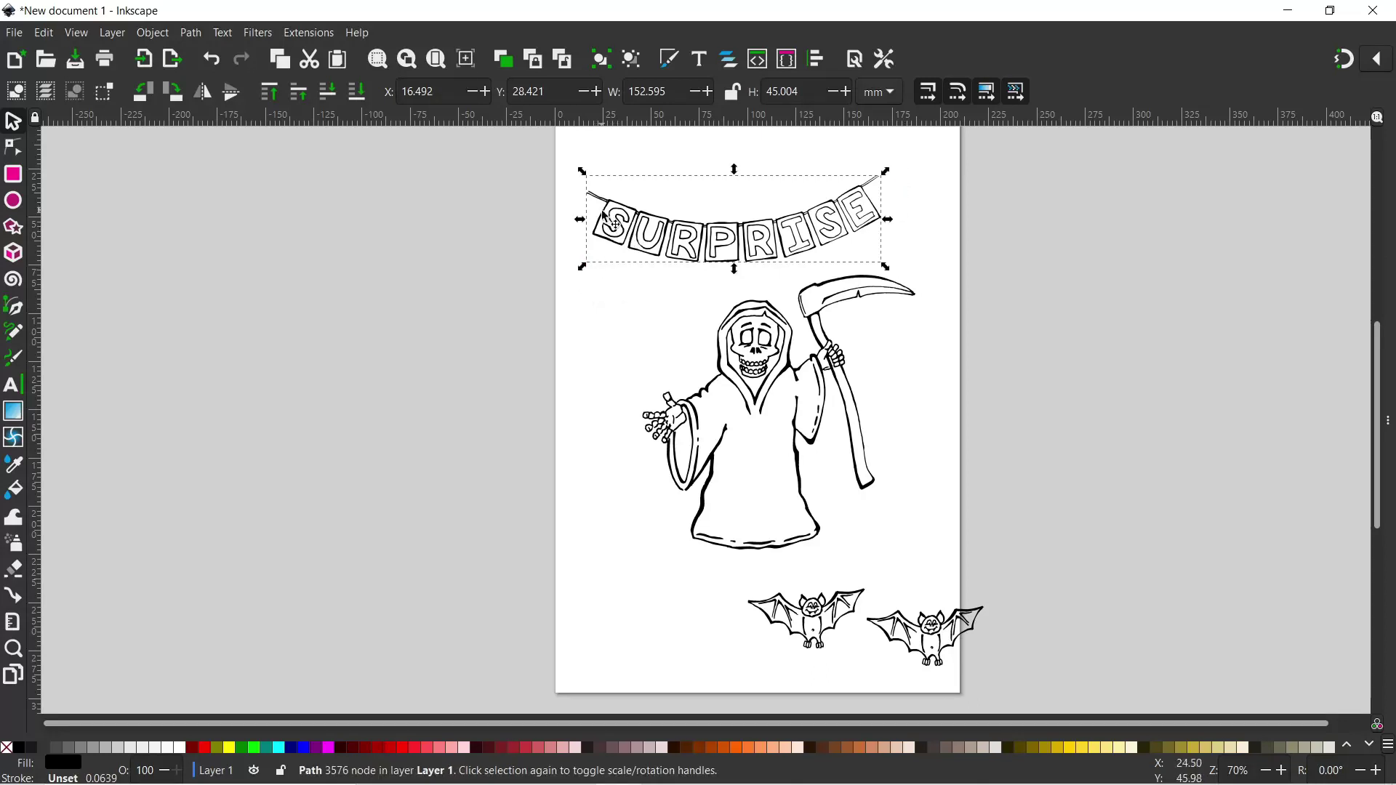
{"action": "left_click", "coordinate": [616, 216]}
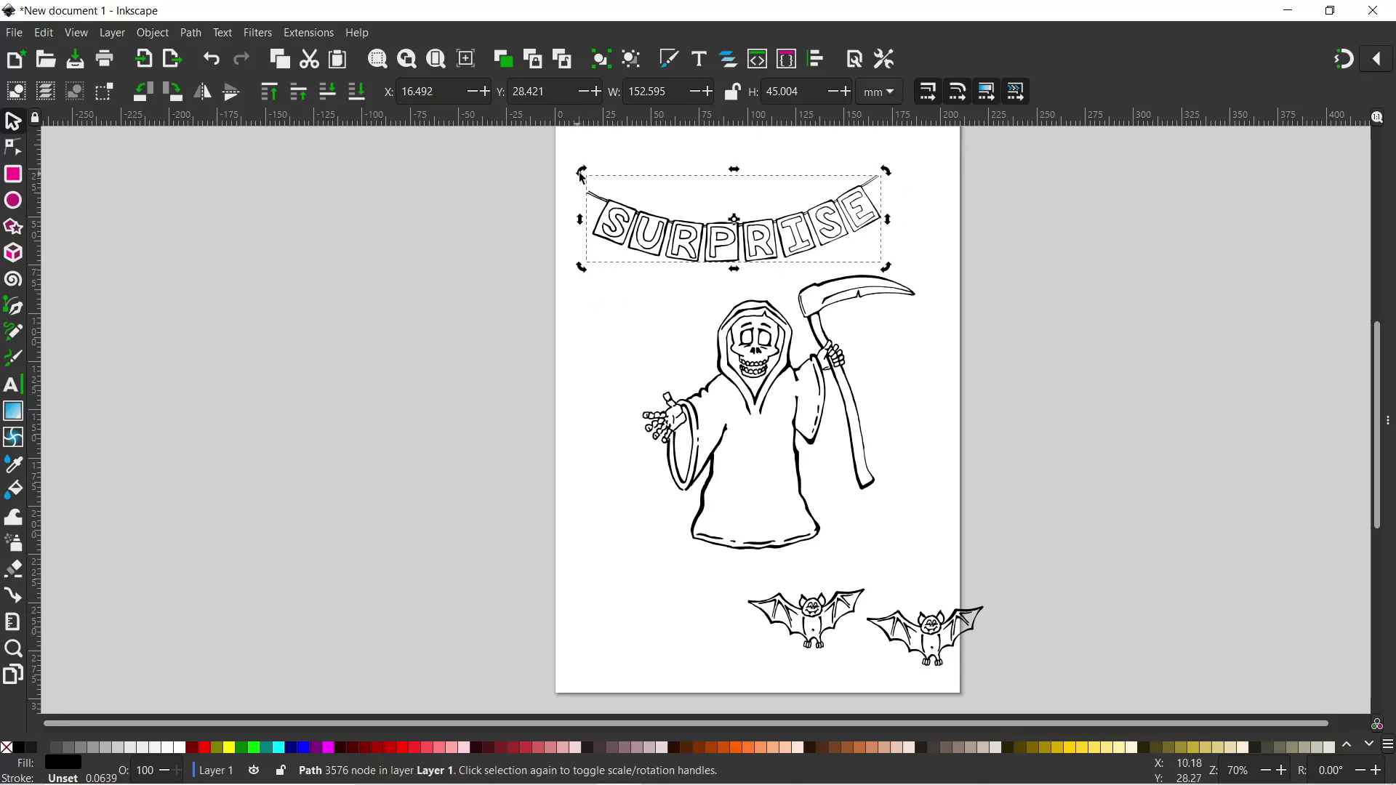
{"action": "left_click_drag", "start_coordinate": [582, 176], "coordinate": [577, 194]}
{"action": "left_click_drag", "start_coordinate": [778, 217], "coordinate": [794, 242]}
Place one bat at the banner's left end, tilted counter-clockwise with its feet on the string, and shrink the banner slightly to fit.
{"action": "left_click_drag", "start_coordinate": [807, 618], "coordinate": [575, 214]}
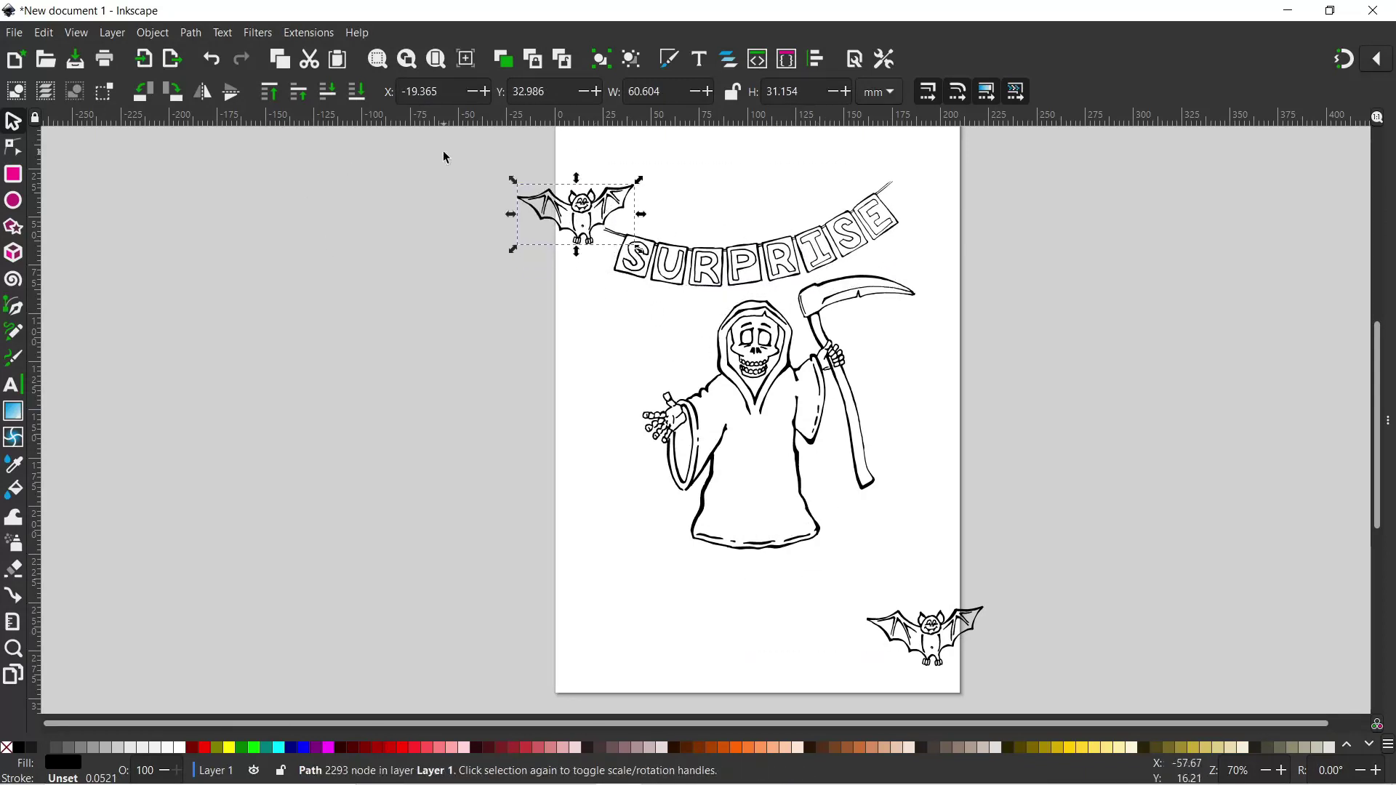
{"action": "left_click_drag", "start_coordinate": [442, 145], "coordinate": [817, 405]}
{"action": "left_click", "coordinate": [764, 271]}
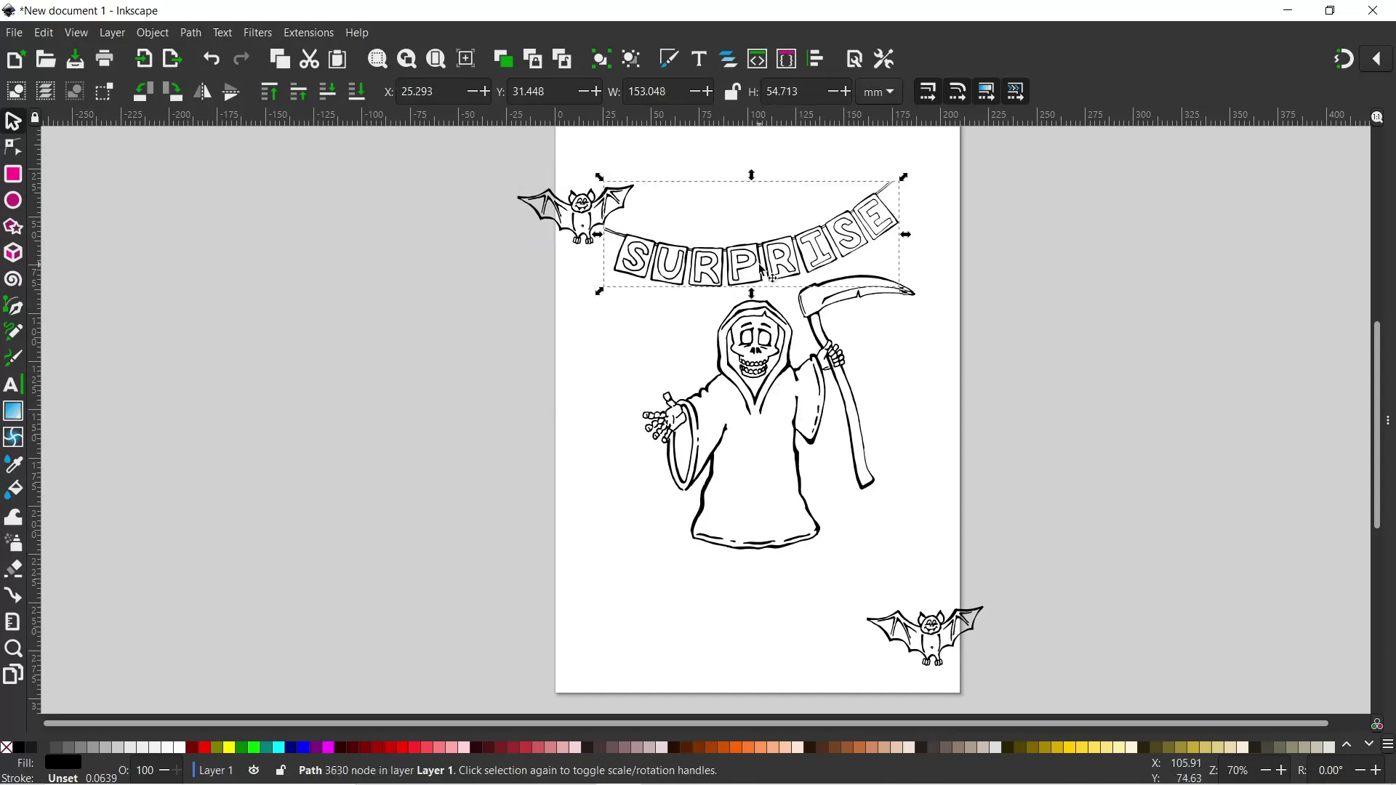
{"action": "left_click", "coordinate": [549, 204]}
{"action": "left_click", "coordinate": [549, 204]}
{"action": "mouse_move", "coordinate": [550, 203]}
{"action": "left_mouse_down"}
{"action": "mouse_move", "coordinate": [515, 184]}
{"action": "mouse_move", "coordinate": [577, 201]}
{"action": "left_mouse_up"}
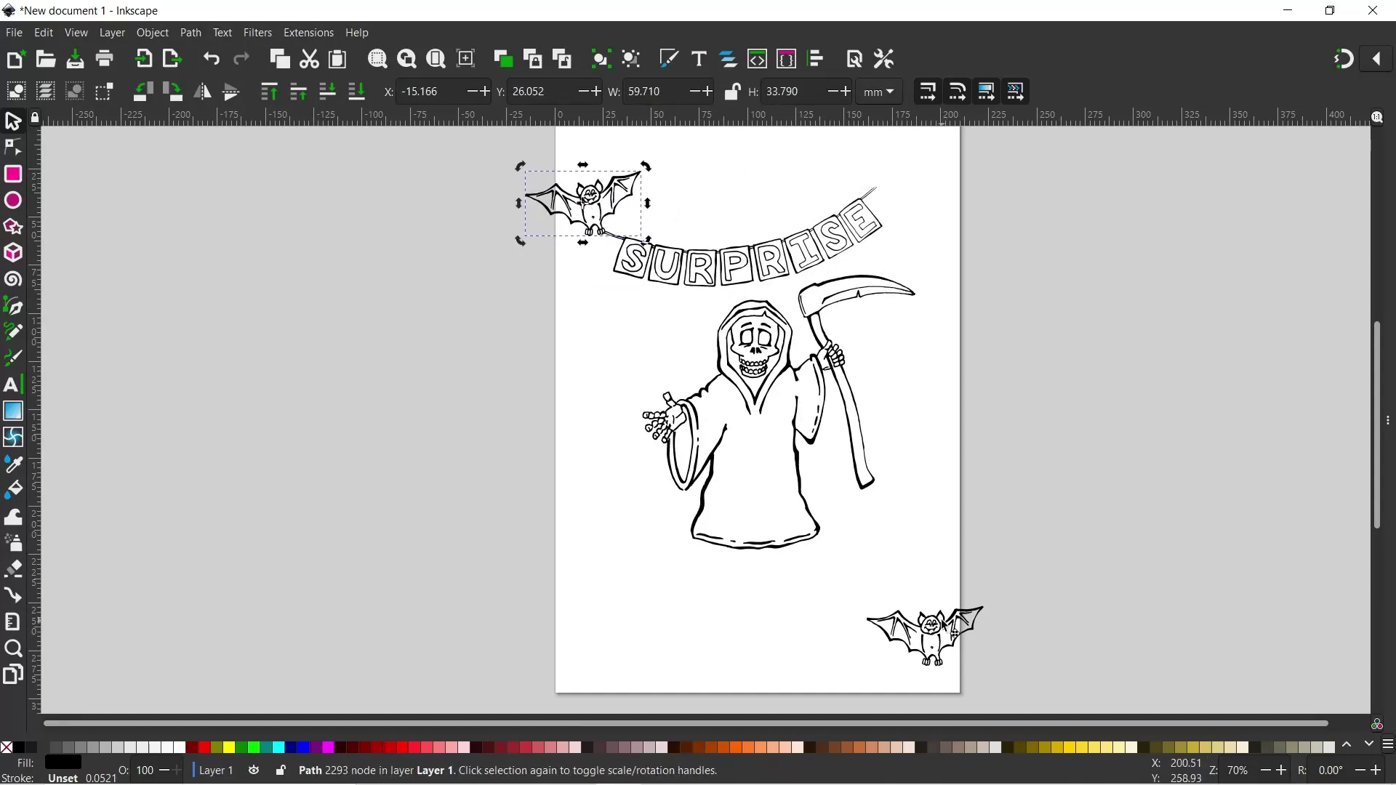
Move the other bat to the banner's upper right end and rotate it slightly clockwise so its feet meet the string.
{"action": "left_click_drag", "start_coordinate": [944, 627], "coordinate": [923, 148]}
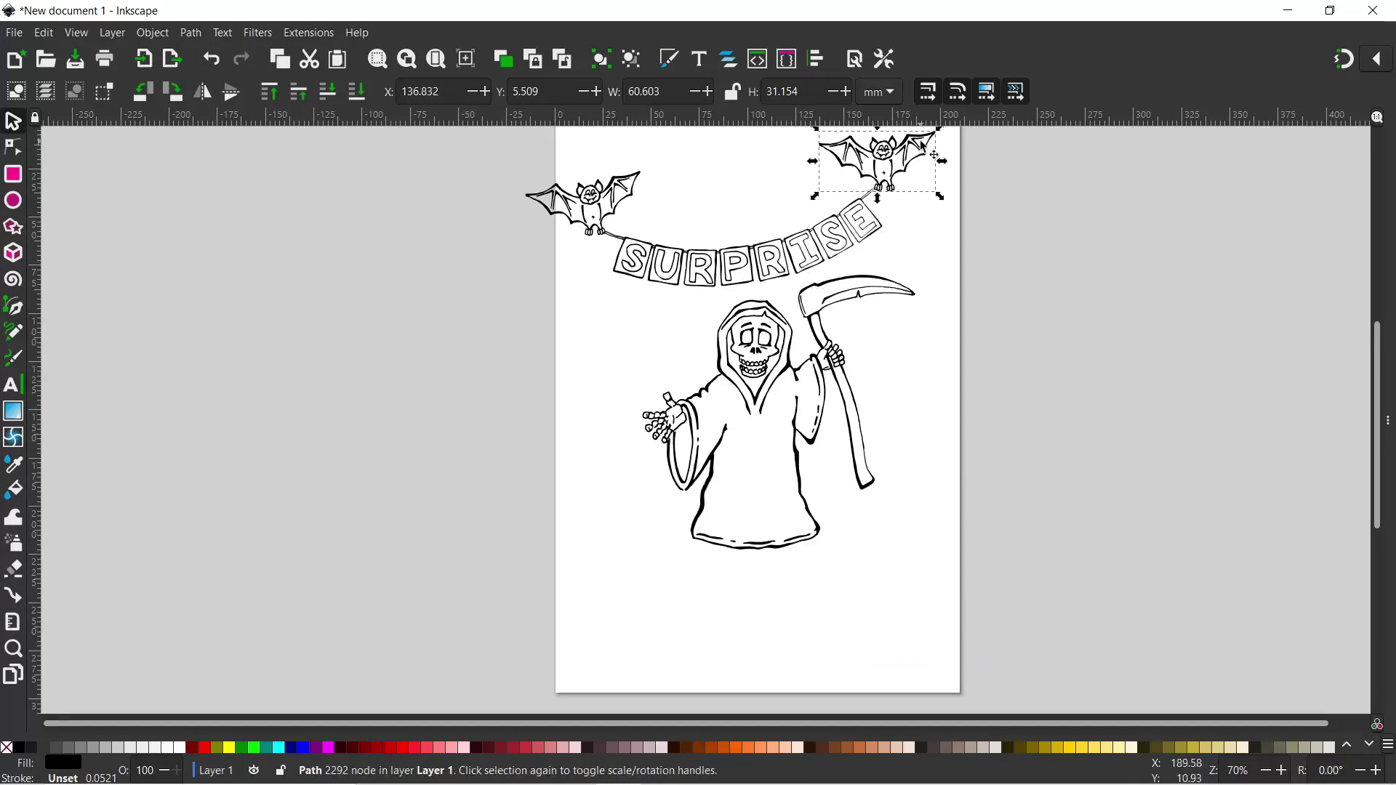
{"action": "left_click", "coordinate": [923, 148]}
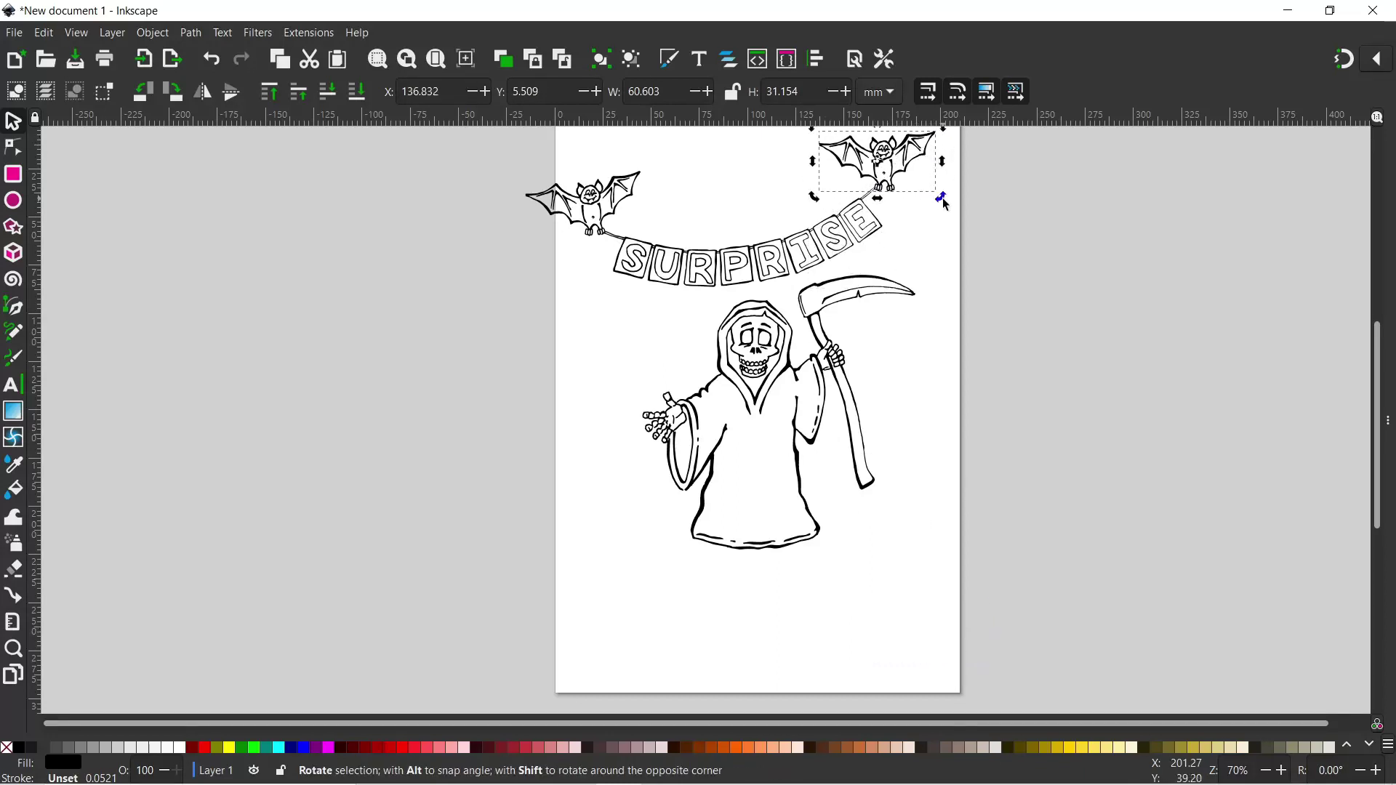
{"action": "left_click_drag", "start_coordinate": [945, 206], "coordinate": [942, 210]}
Try the Tweak tool's shrink mode on the banner's right end with width 22 and force 20, and undo the stroke.
{"action": "left_click", "coordinate": [13, 518]}
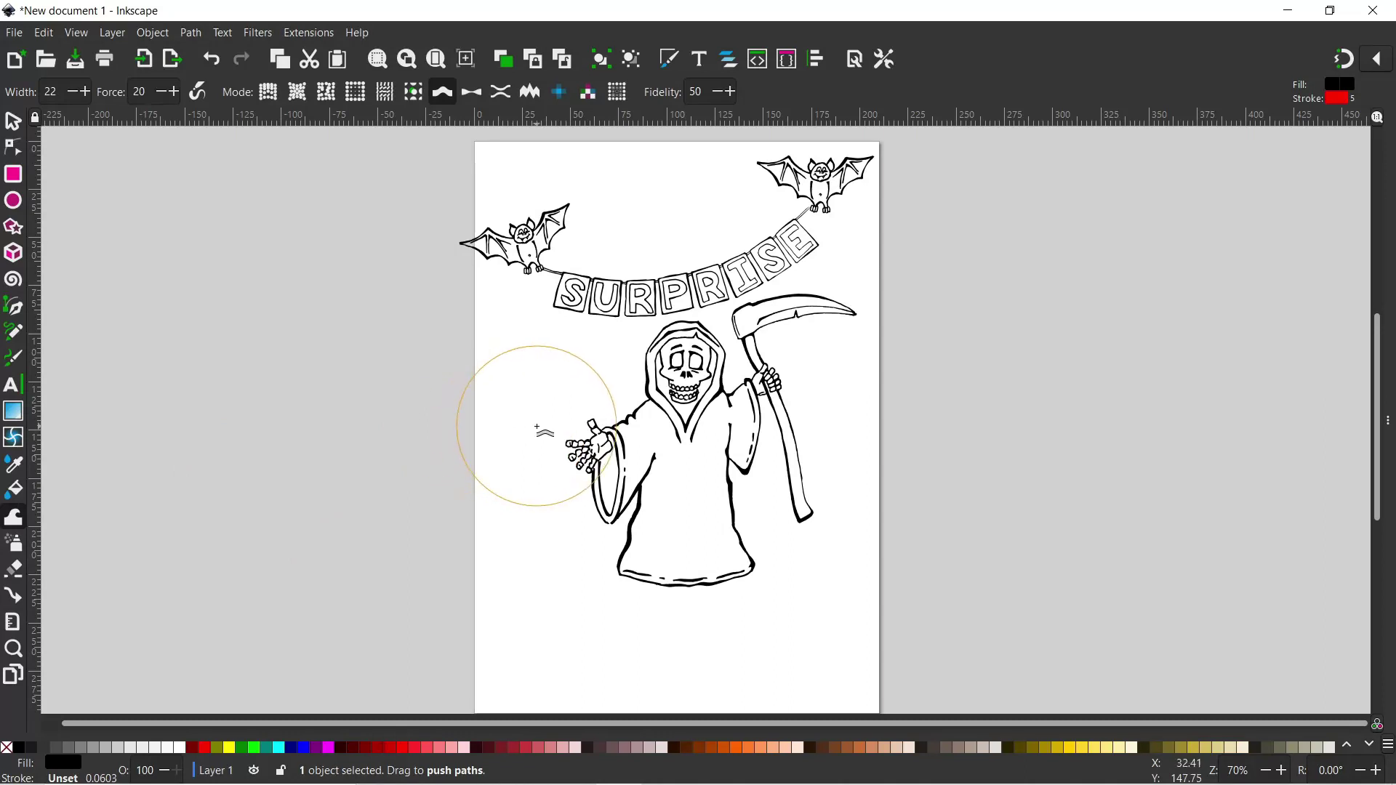
{"action": "mouse_move", "coordinate": [536, 427]}
{"action": "left_mouse_down"}
{"action": "mouse_move", "coordinate": [545, 390]}
{"action": "mouse_move", "coordinate": [701, 249]}
{"action": "left_mouse_up"}
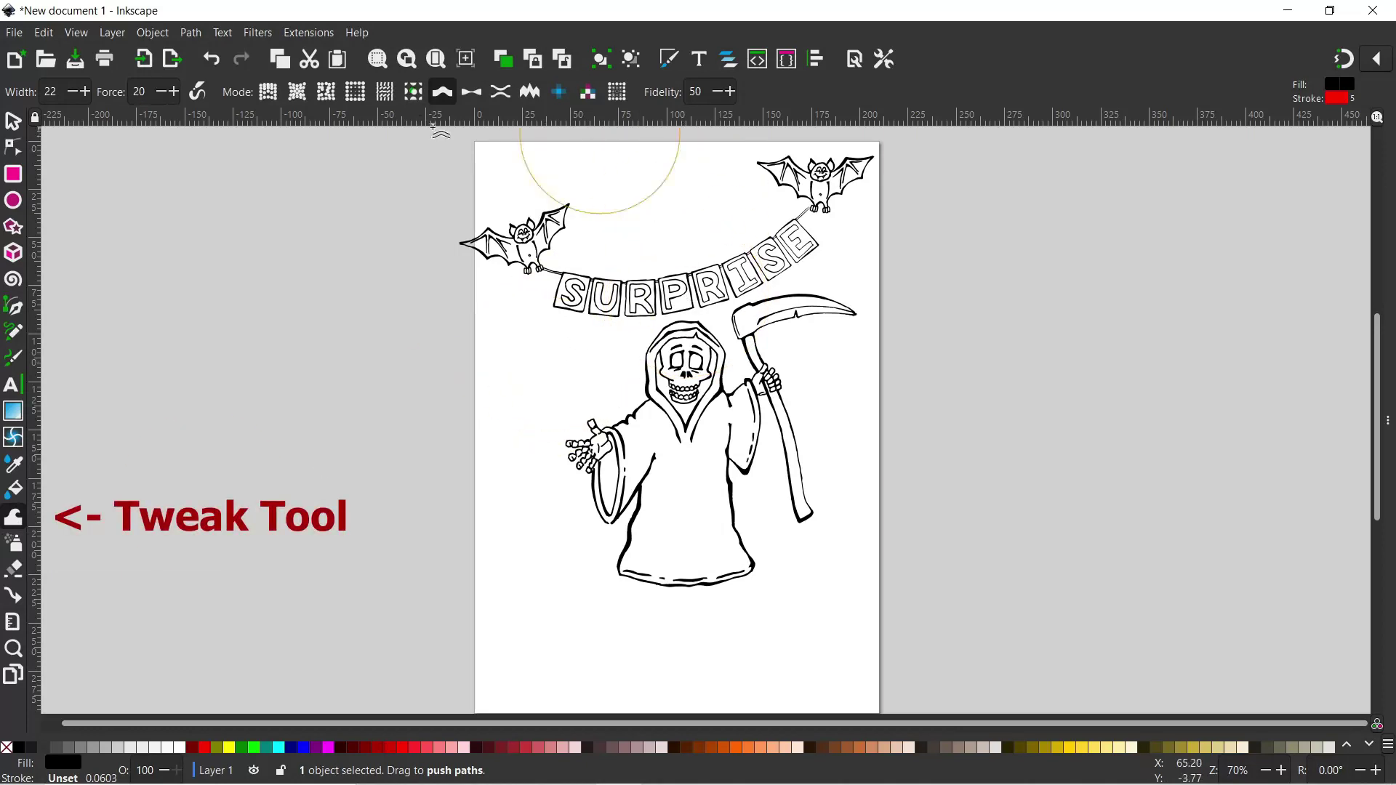
{"action": "left_click", "coordinate": [477, 97]}
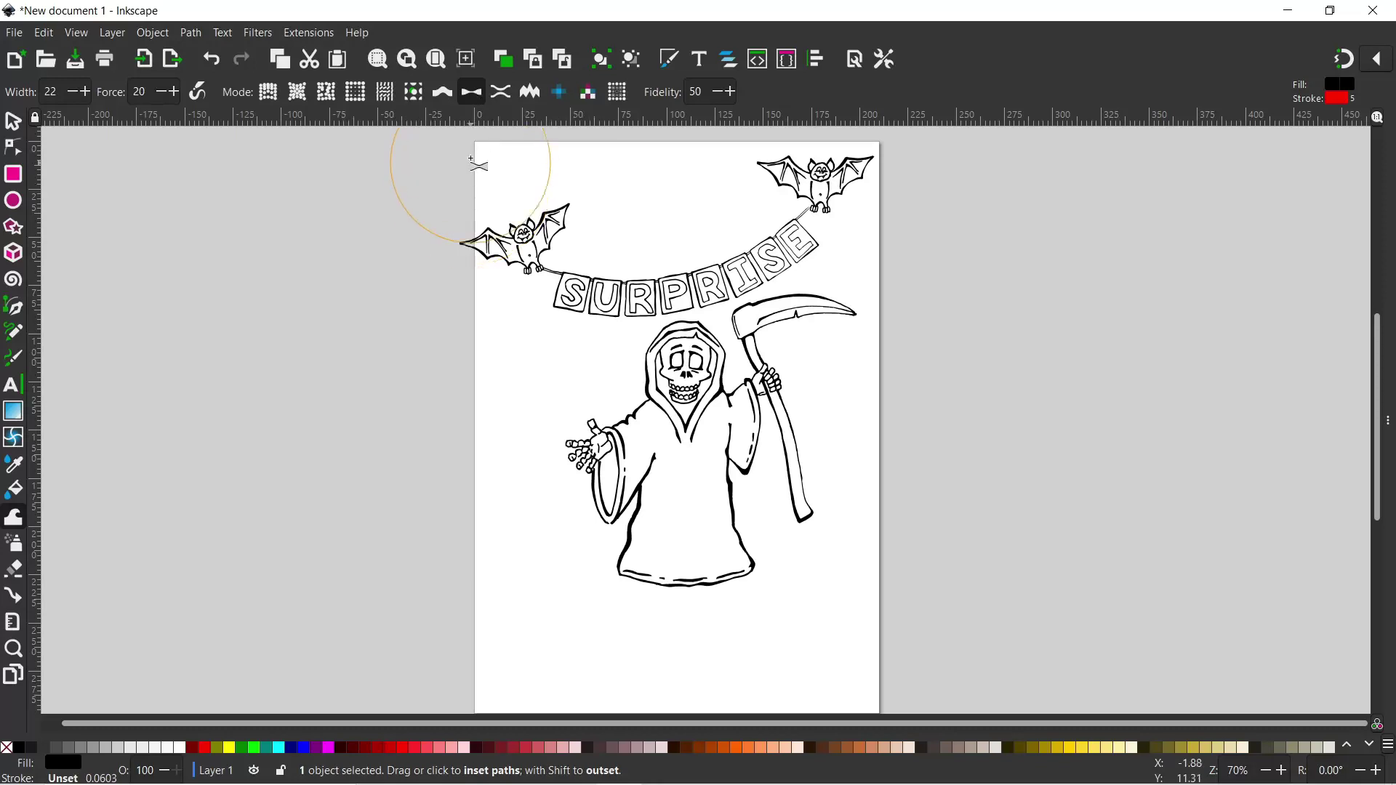
{"action": "left_click", "coordinate": [442, 92]}
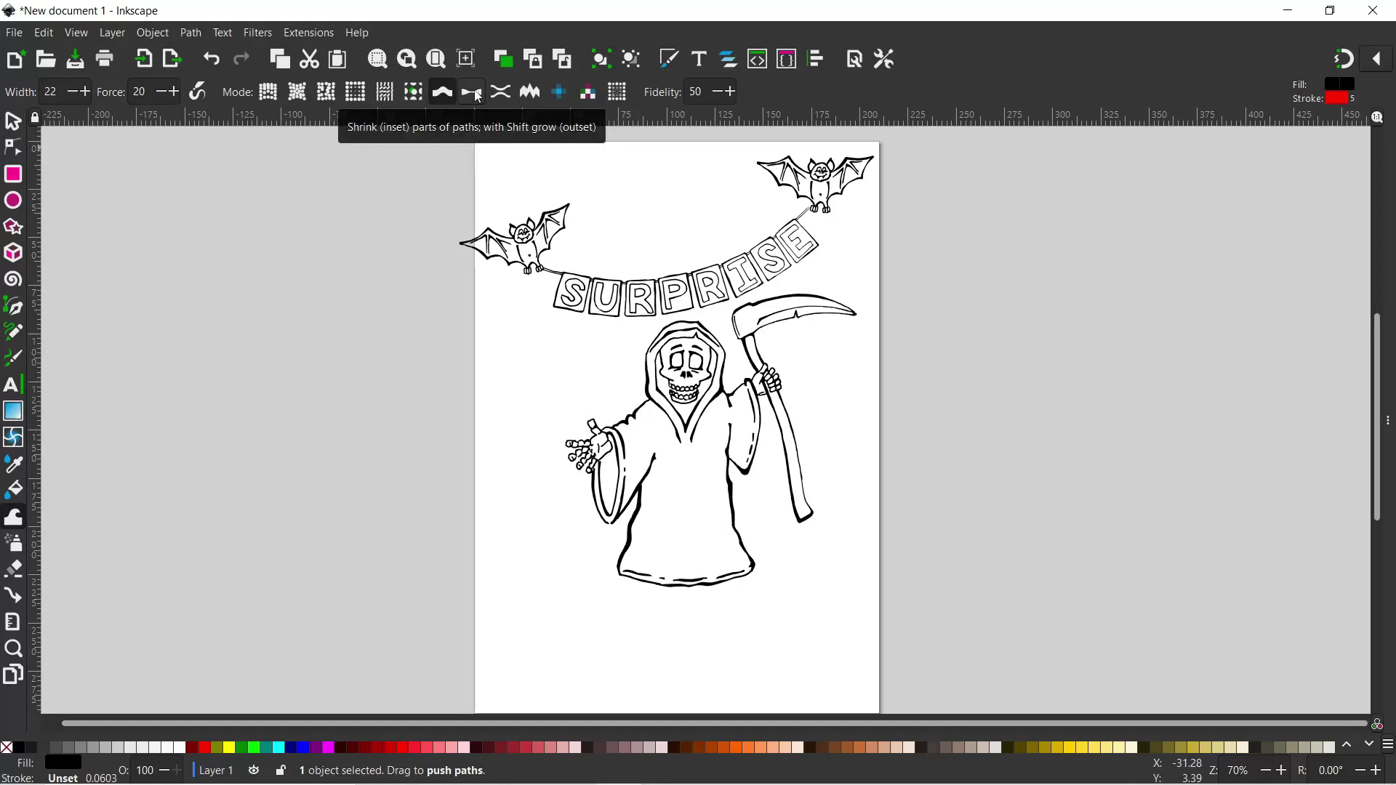
{"action": "left_click", "coordinate": [478, 96]}
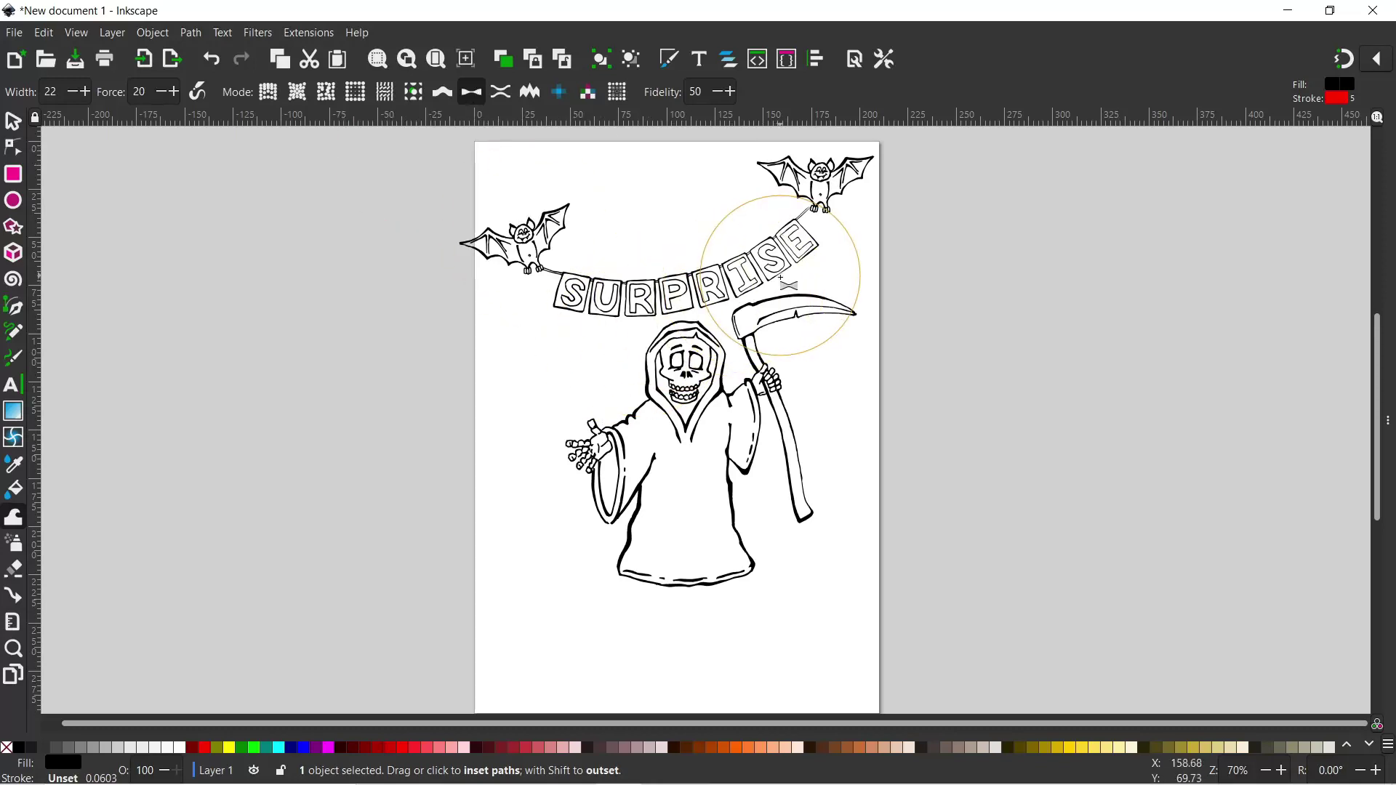
{"action": "left_click_drag", "start_coordinate": [810, 238], "coordinate": [754, 265]}
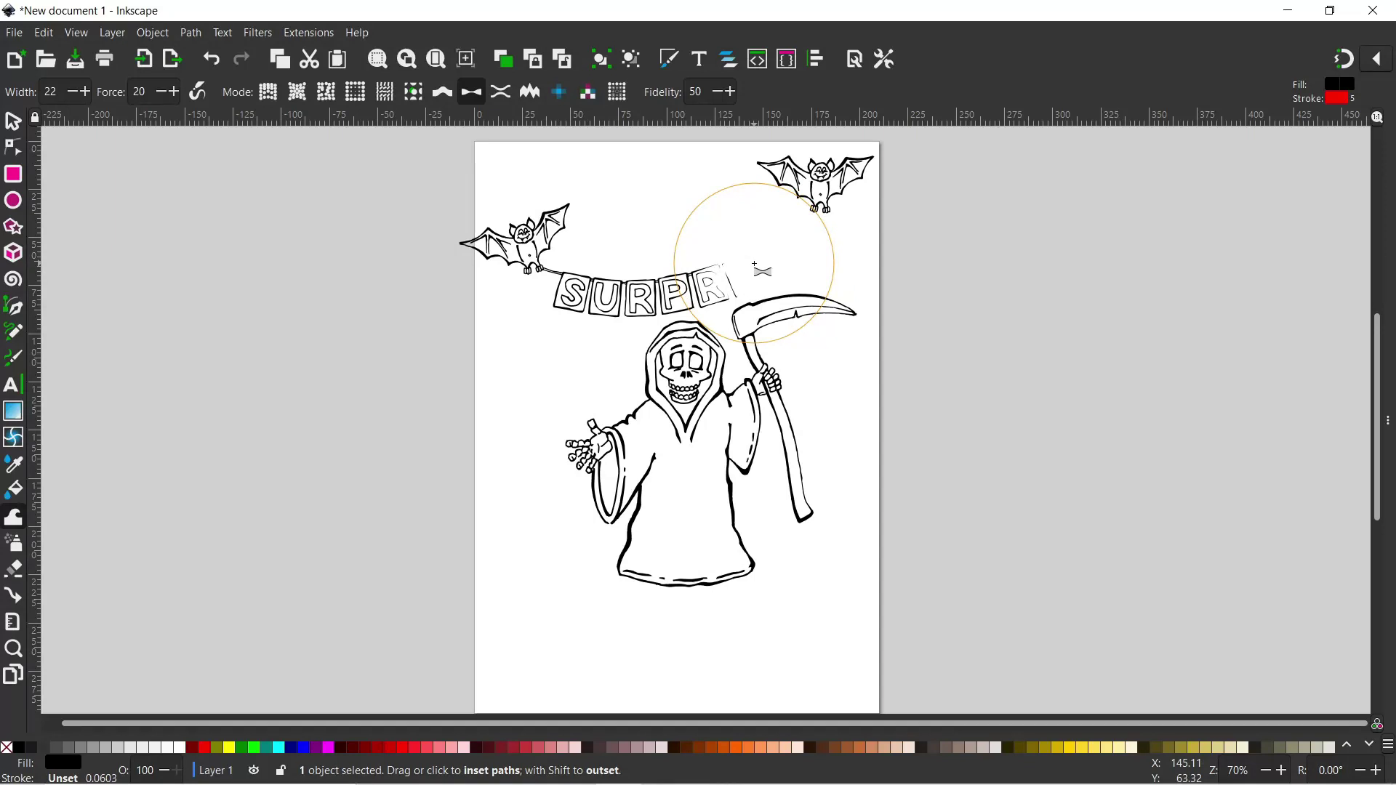
{"action": "key", "text": "ctrl+z"}
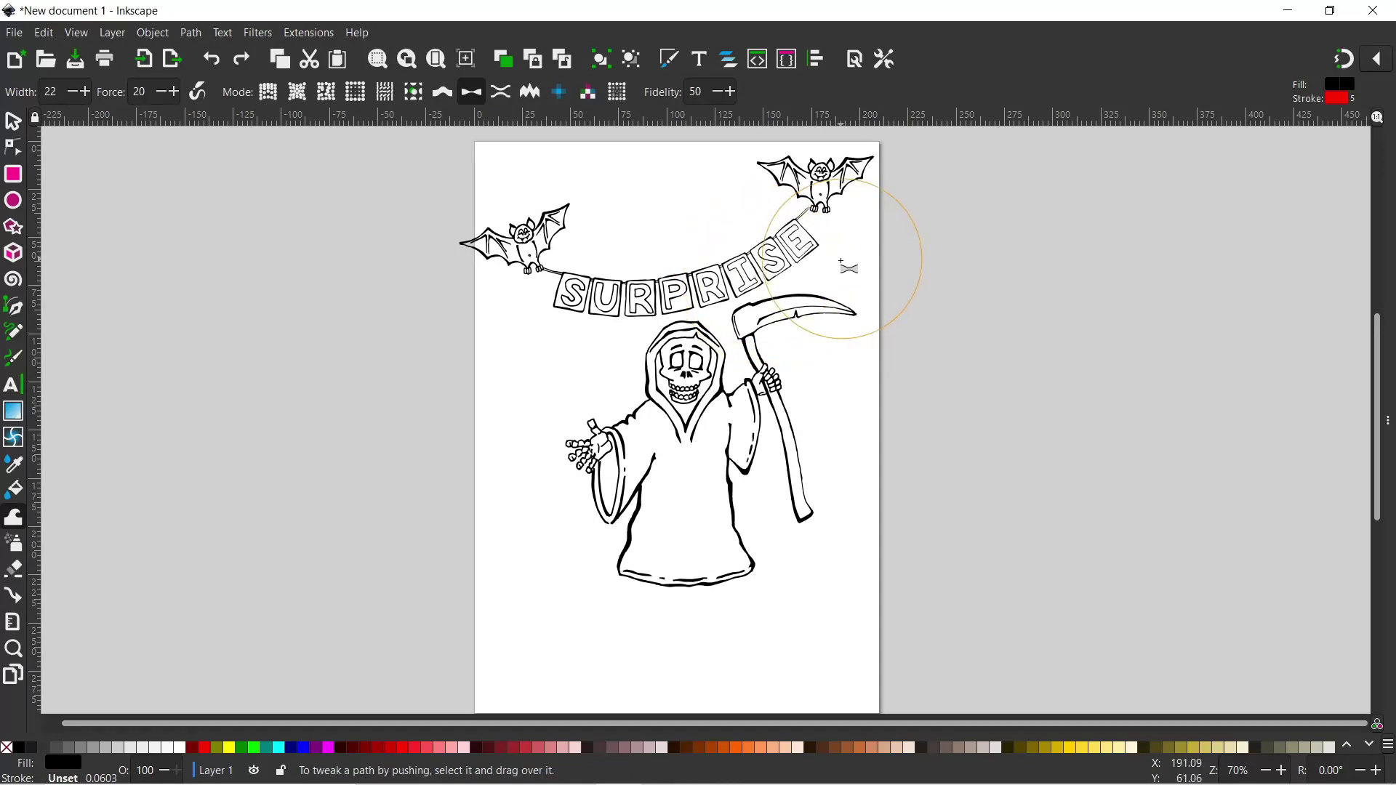
Reduce the Tweak force to 5 and slightly thicken the linework across the whole SURPRISE banner.
{"action": "mouse_move", "coordinate": [803, 237]}
{"action": "left_mouse_down"}
{"action": "mouse_move", "coordinate": [716, 240]}
{"action": "mouse_move", "coordinate": [664, 279]}
{"action": "mouse_move", "coordinate": [676, 277]}
{"action": "left_mouse_up"}
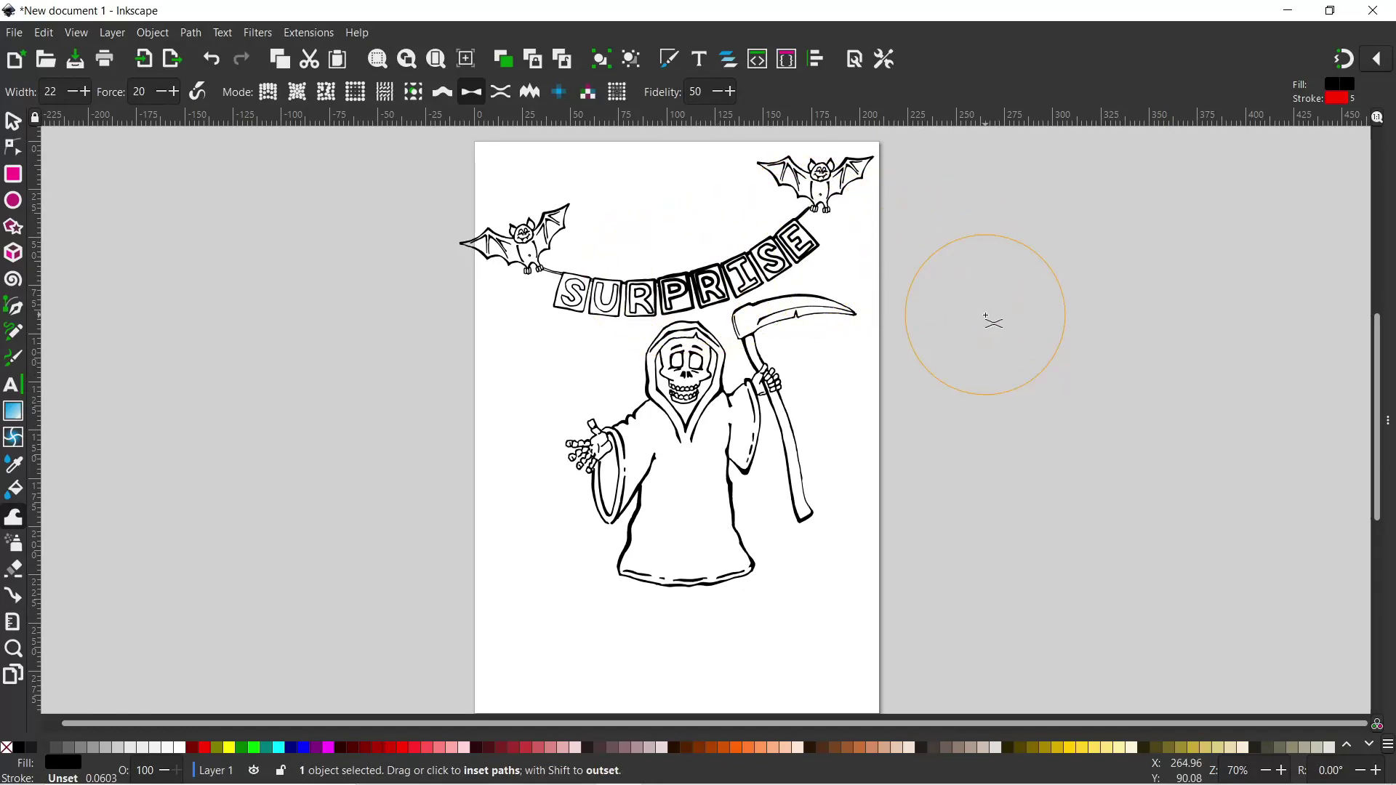
{"action": "key", "text": "ctrl+z"}
{"action": "scroll", "coordinate": [168, 96], "scroll_direction": "down", "scroll_amount": 13}
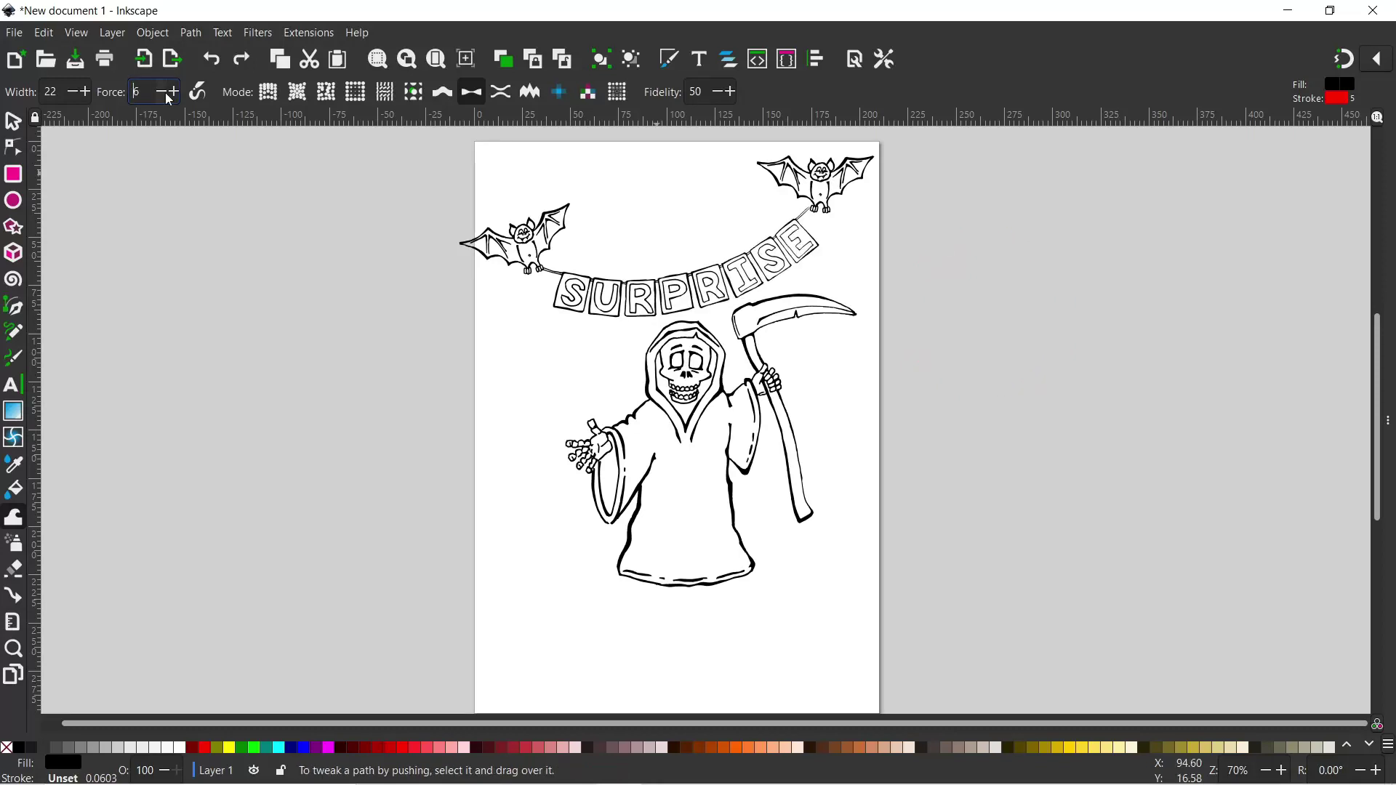
{"action": "scroll", "coordinate": [168, 99], "scroll_direction": "down", "scroll_amount": 1}
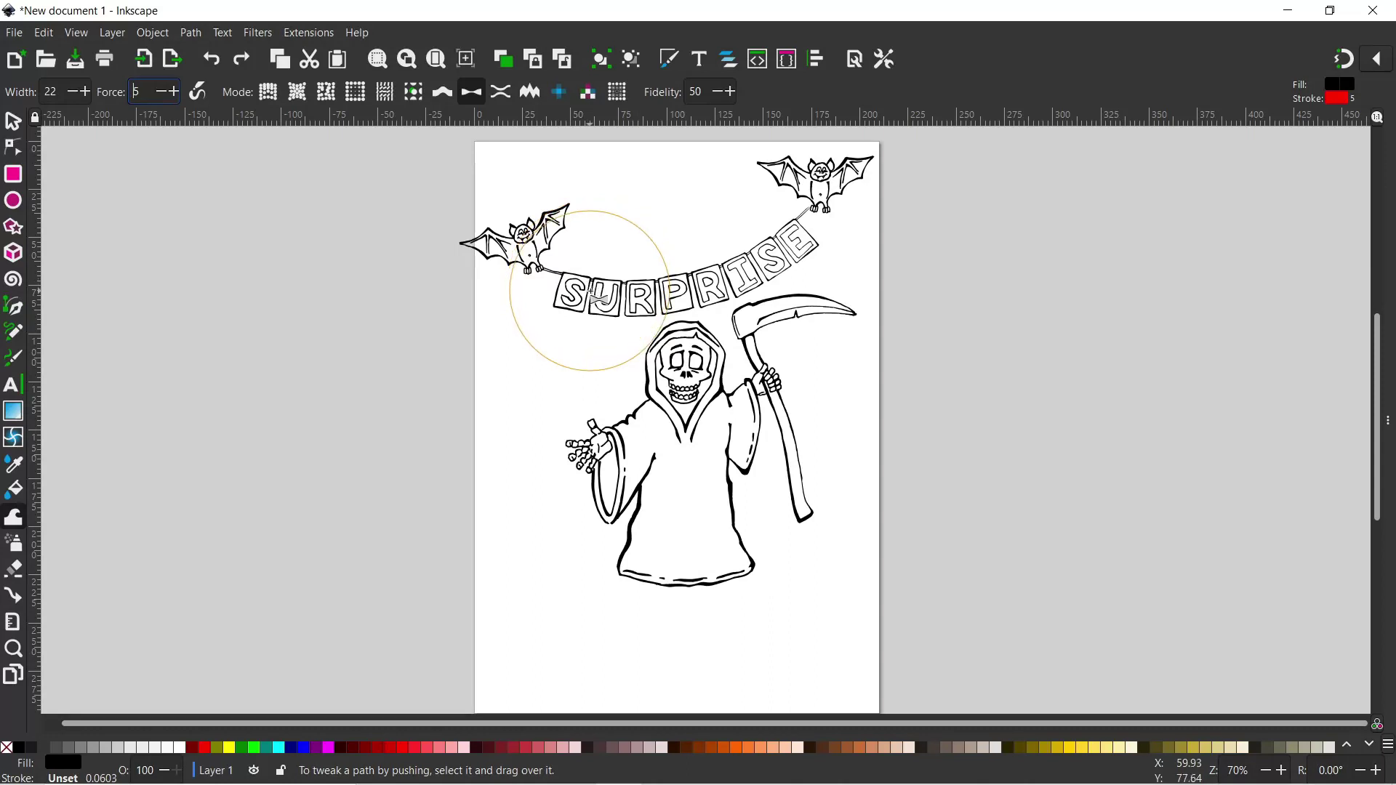
{"action": "key", "text": "ctrl+a"}
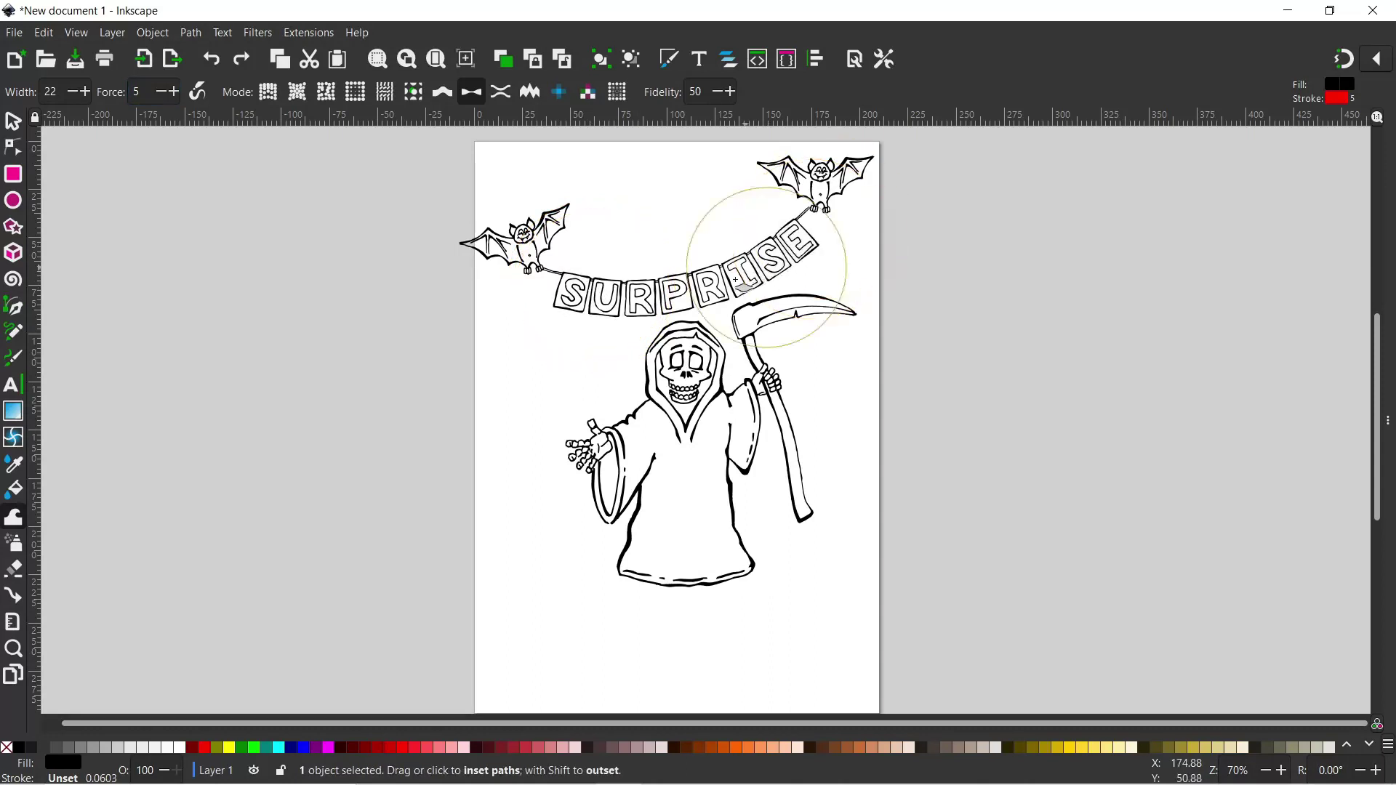
{"action": "mouse_move", "coordinate": [736, 280]}
{"action": "left_mouse_down"}
{"action": "mouse_move", "coordinate": [727, 204]}
{"action": "mouse_move", "coordinate": [639, 251]}
{"action": "mouse_move", "coordinate": [717, 295]}
{"action": "left_mouse_up"}
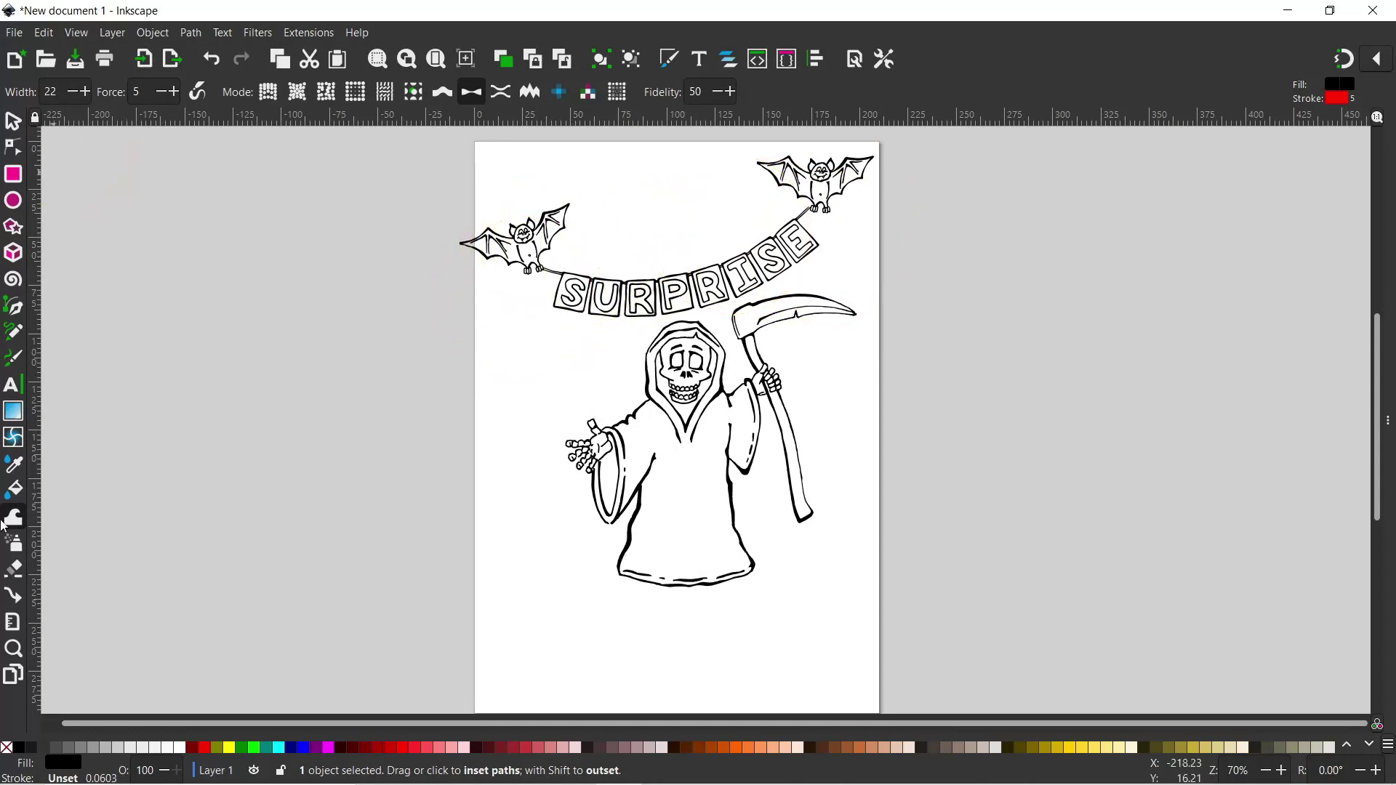
Set the Pencil tool's ellipse shape scale to 0.05 and draw a freehand string tail hanging from the left bat's feet.
{"action": "left_click", "coordinate": [13, 333]}
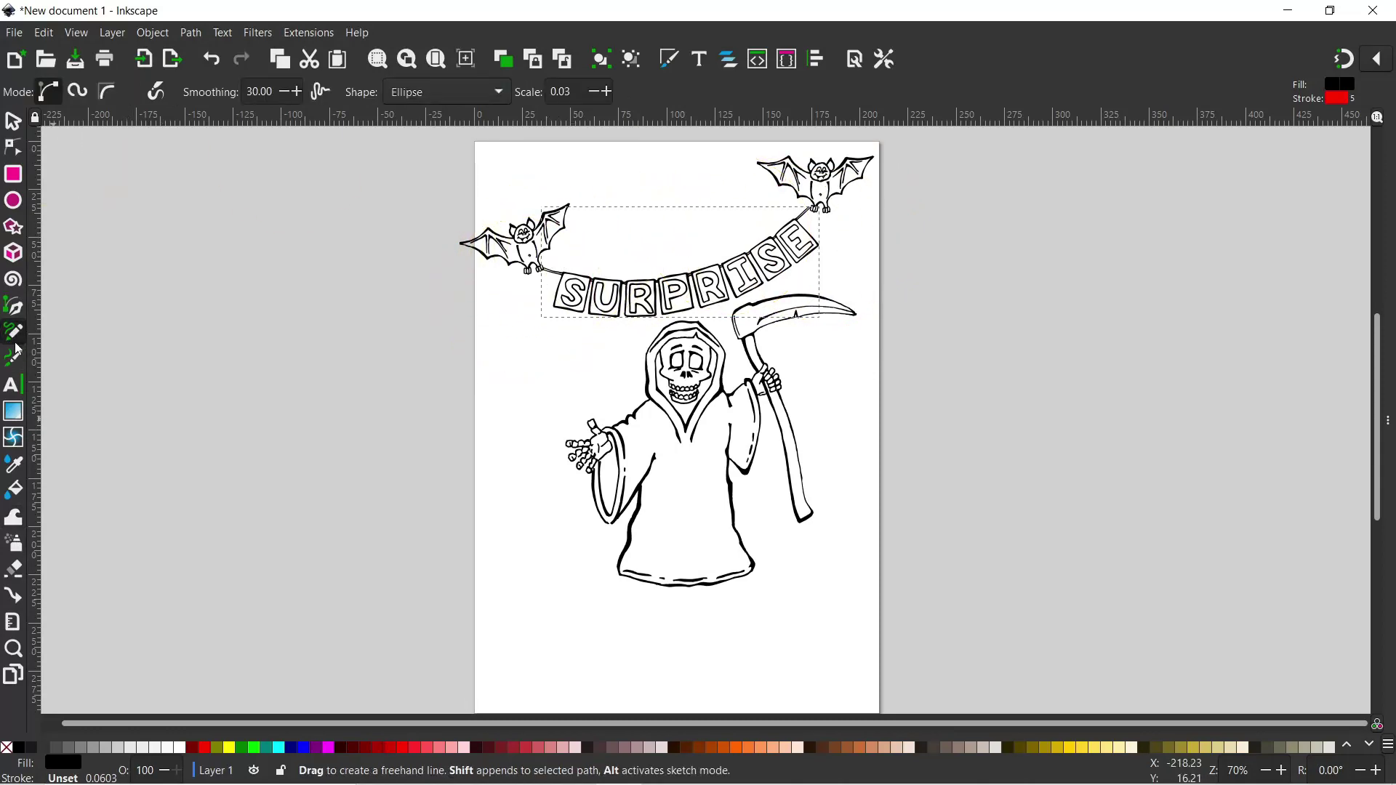
{"action": "scroll", "coordinate": [530, 296], "scroll_direction": "up", "scroll_amount": 4}
{"action": "type", "text": "5"}
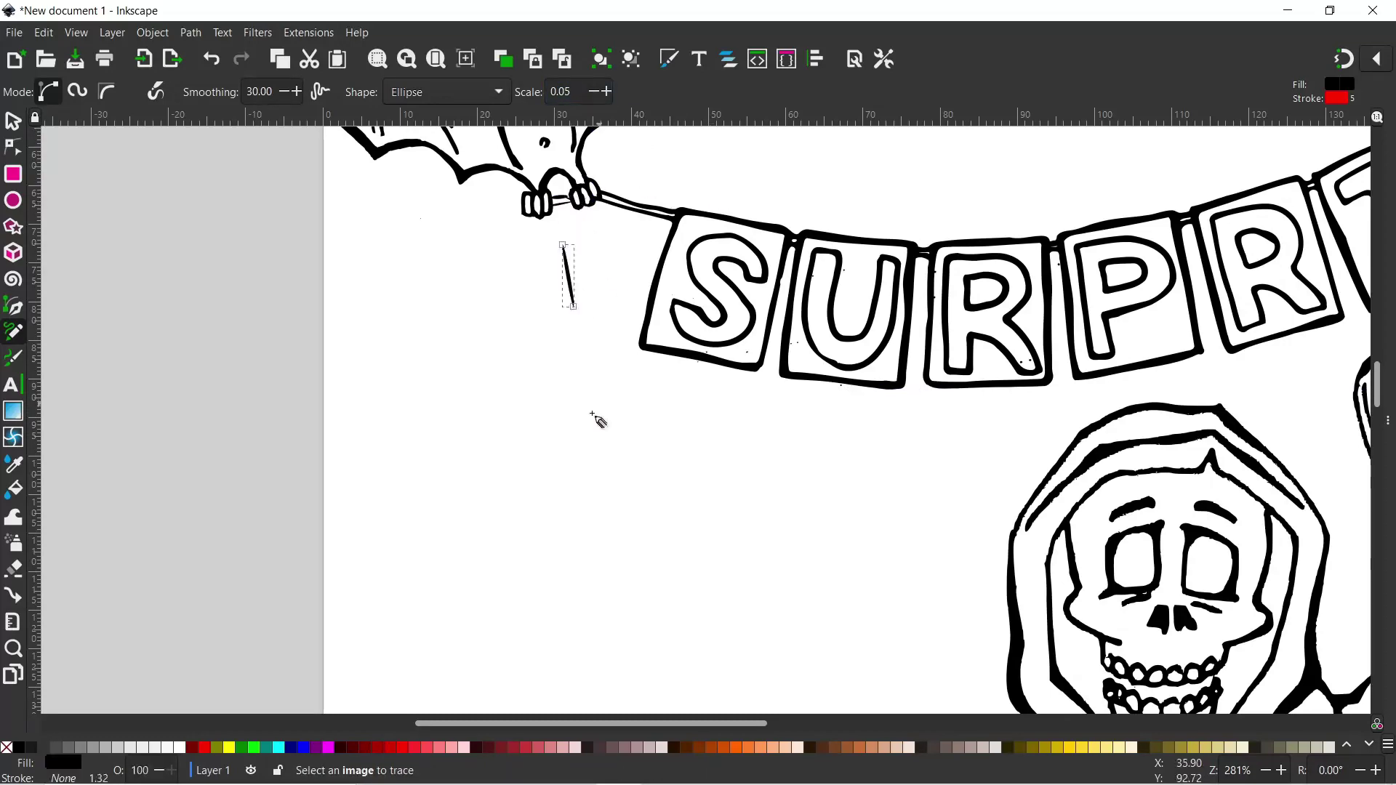
{"action": "left_click_drag", "start_coordinate": [465, 336], "coordinate": [519, 201]}
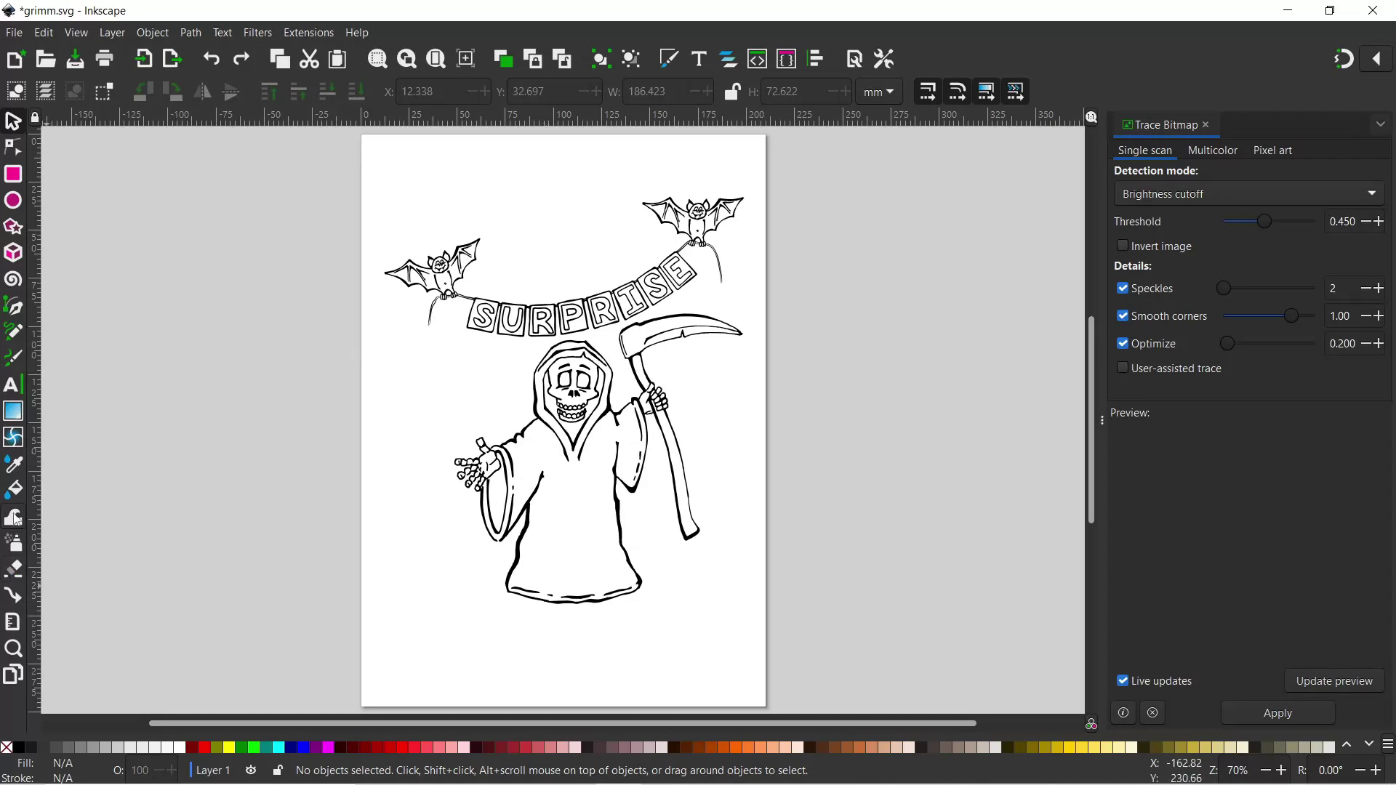
Set the paint bucket threshold to 5 with gap closing None and try to fill the reaper's robe.
{"action": "left_click", "coordinate": [14, 491]}
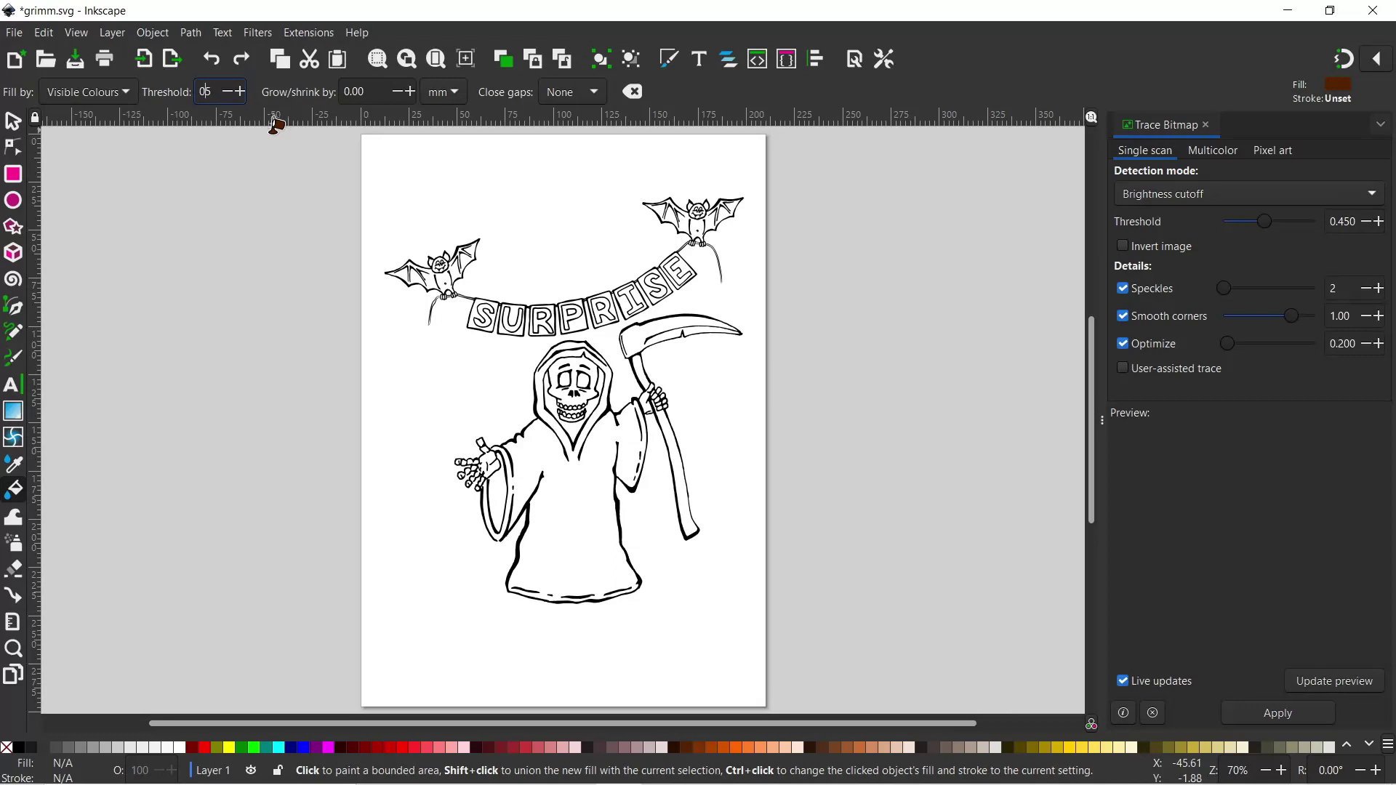
{"action": "left_click", "coordinate": [251, 191]}
{"action": "left_click", "coordinate": [600, 93]}
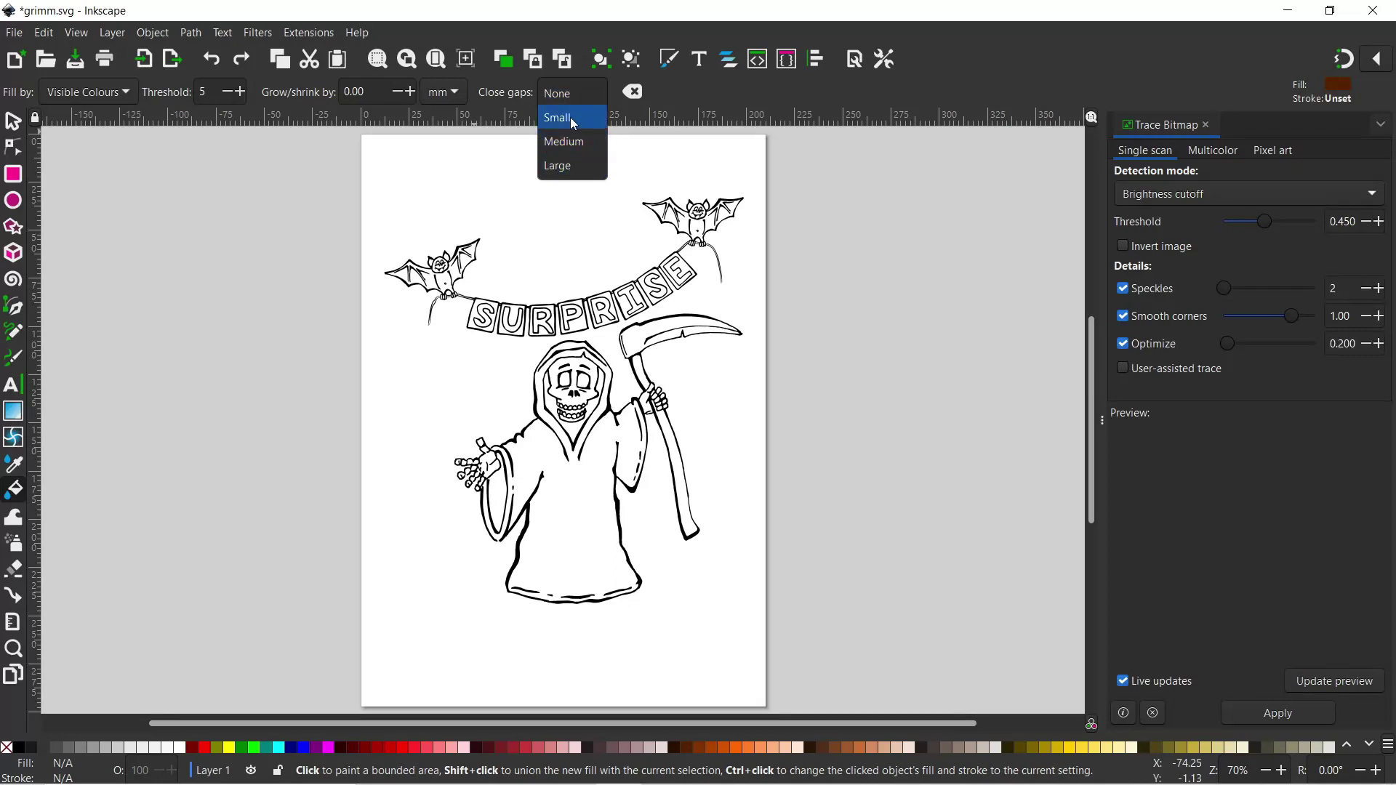
{"action": "left_click", "coordinate": [580, 497]}
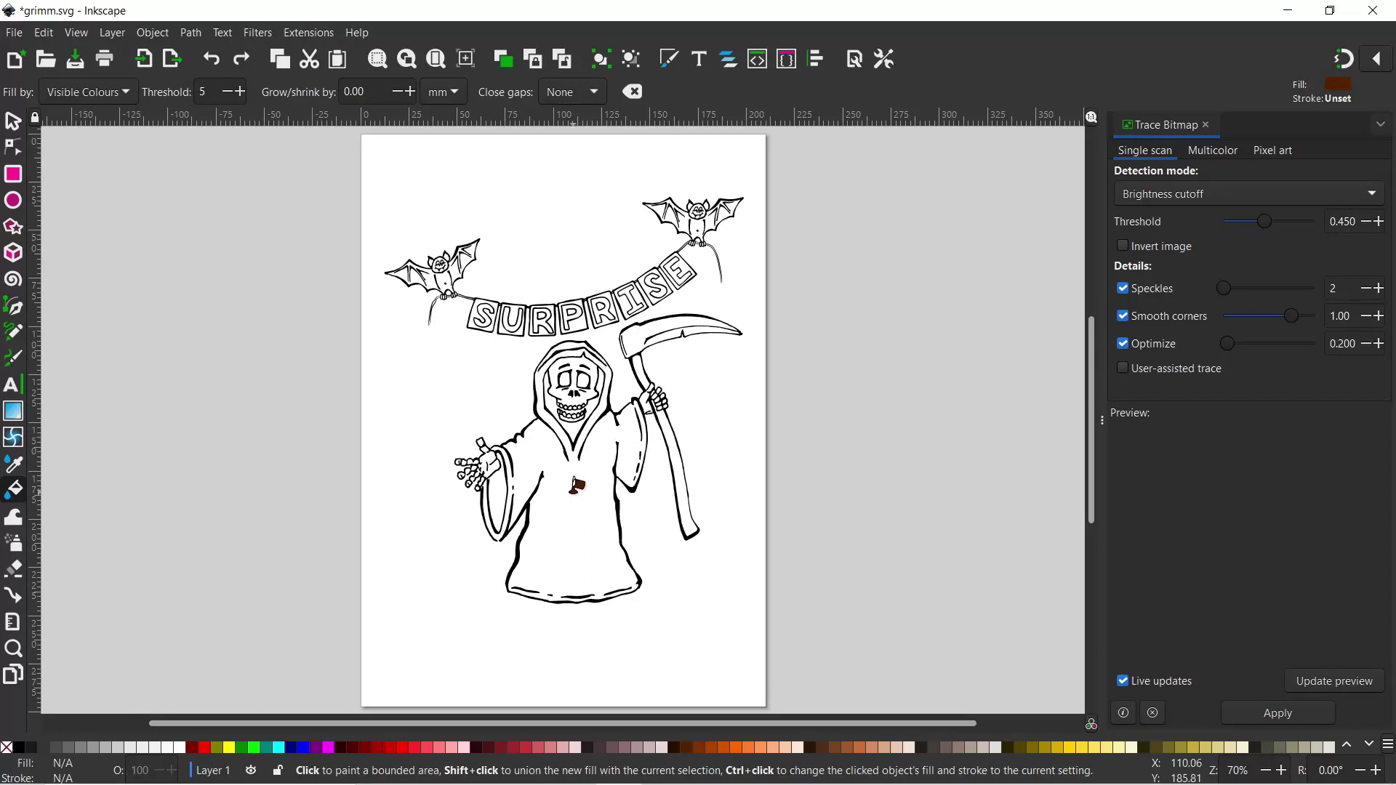
{"action": "left_click", "coordinate": [576, 488]}
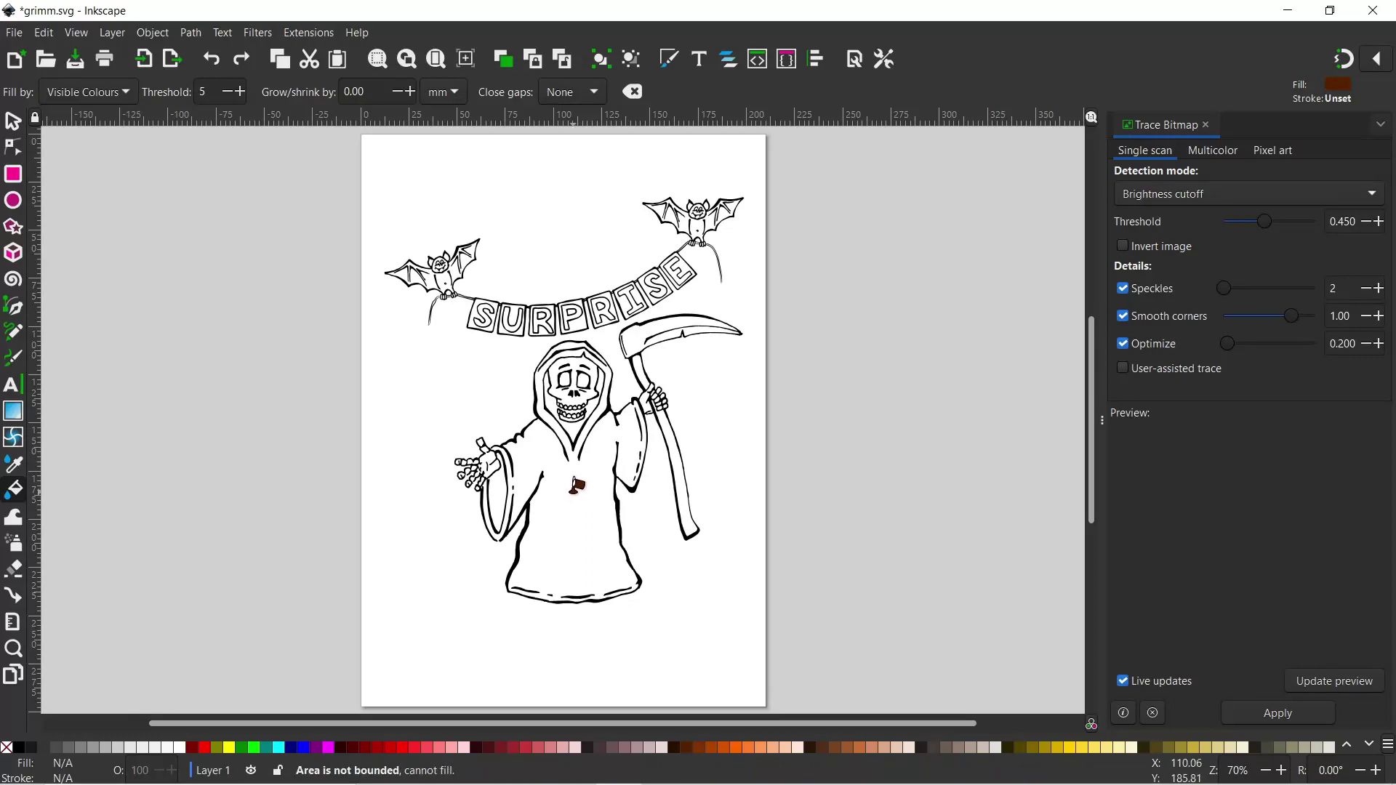
{"action": "left_click", "coordinate": [573, 558]}
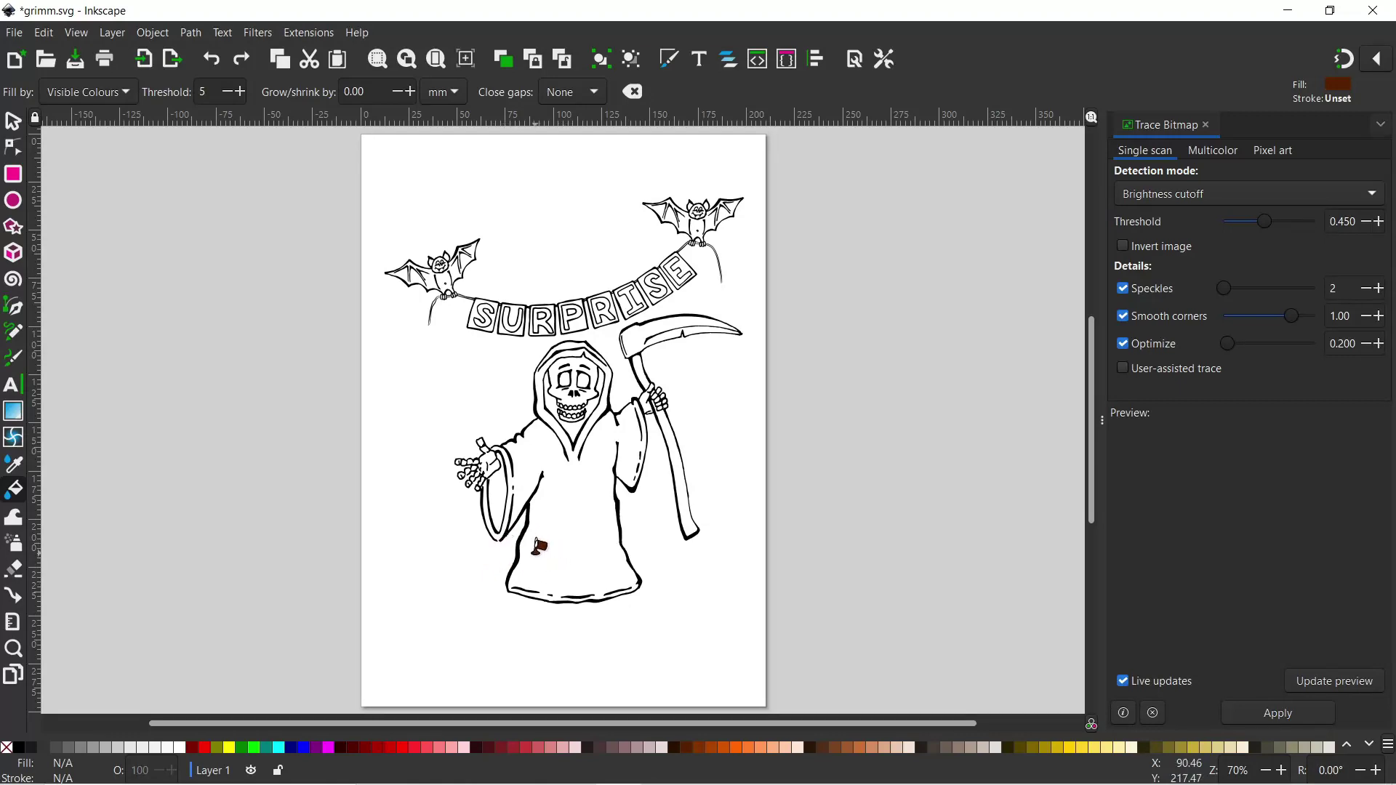
Draw short freehand strokes closing the gaps in the outstretched arm's sleeve, near the hand and at the sleeve's lowest point.
{"action": "scroll", "coordinate": [539, 545], "scroll_direction": "up", "scroll_amount": 3}
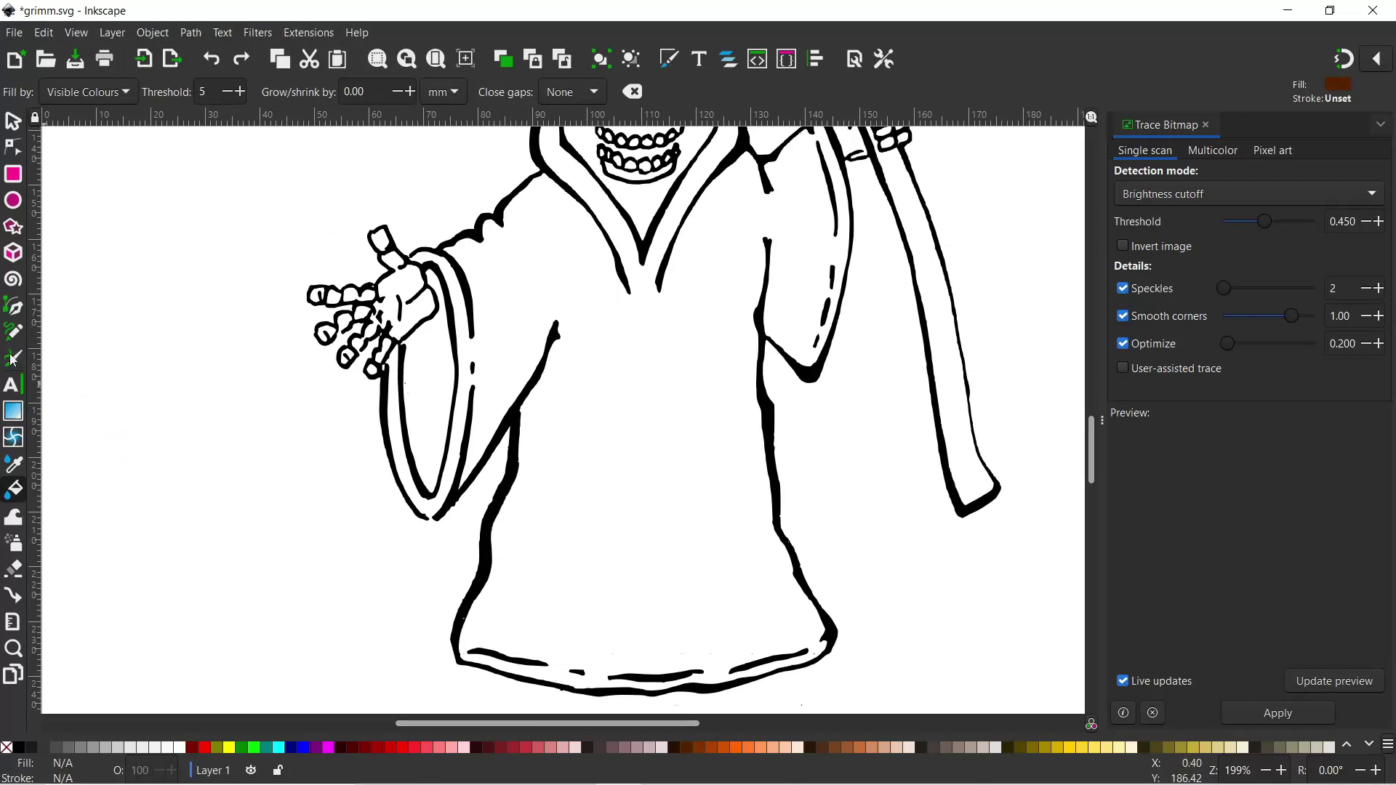
{"action": "left_click", "coordinate": [13, 332]}
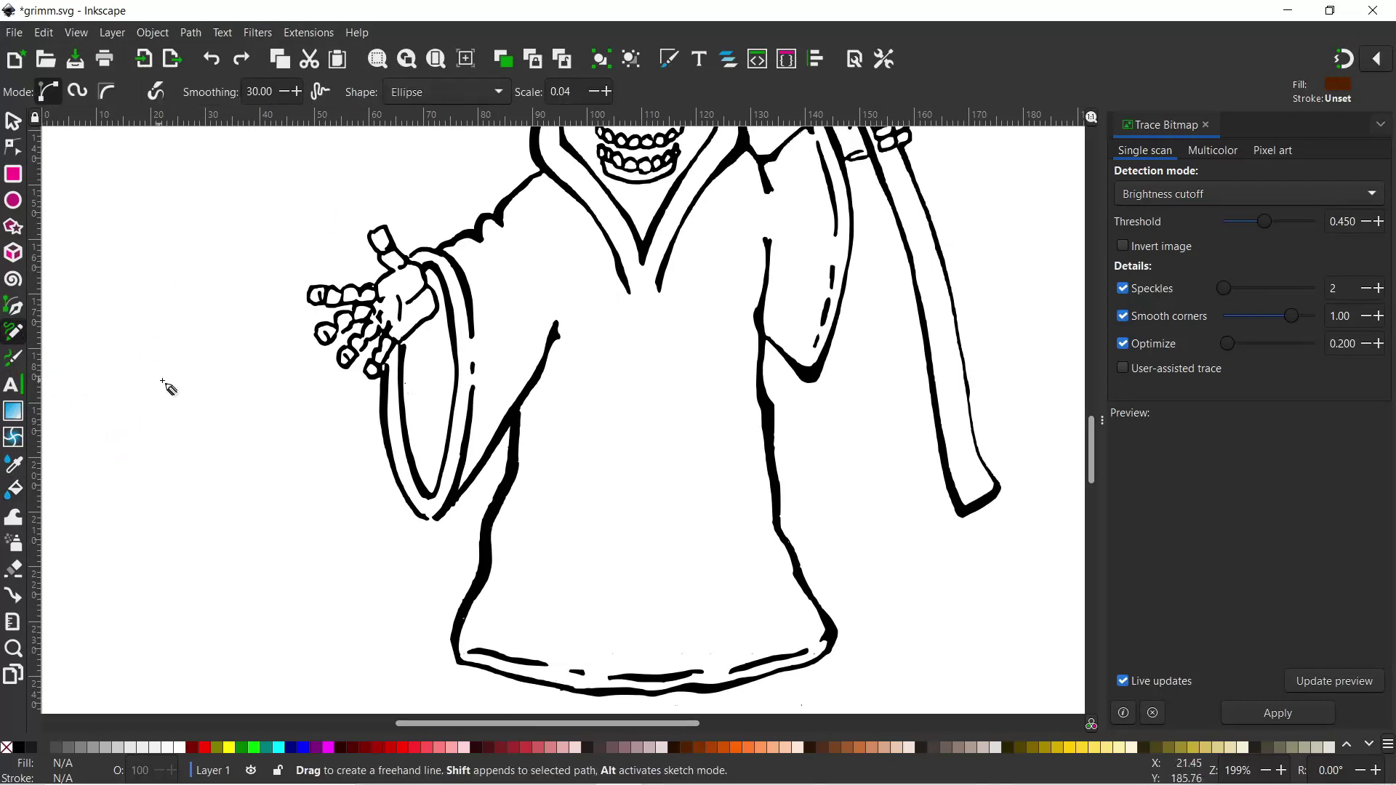
{"action": "left_click_drag", "start_coordinate": [404, 349], "coordinate": [391, 367]}
{"action": "left_click_drag", "start_coordinate": [425, 518], "coordinate": [437, 517]}
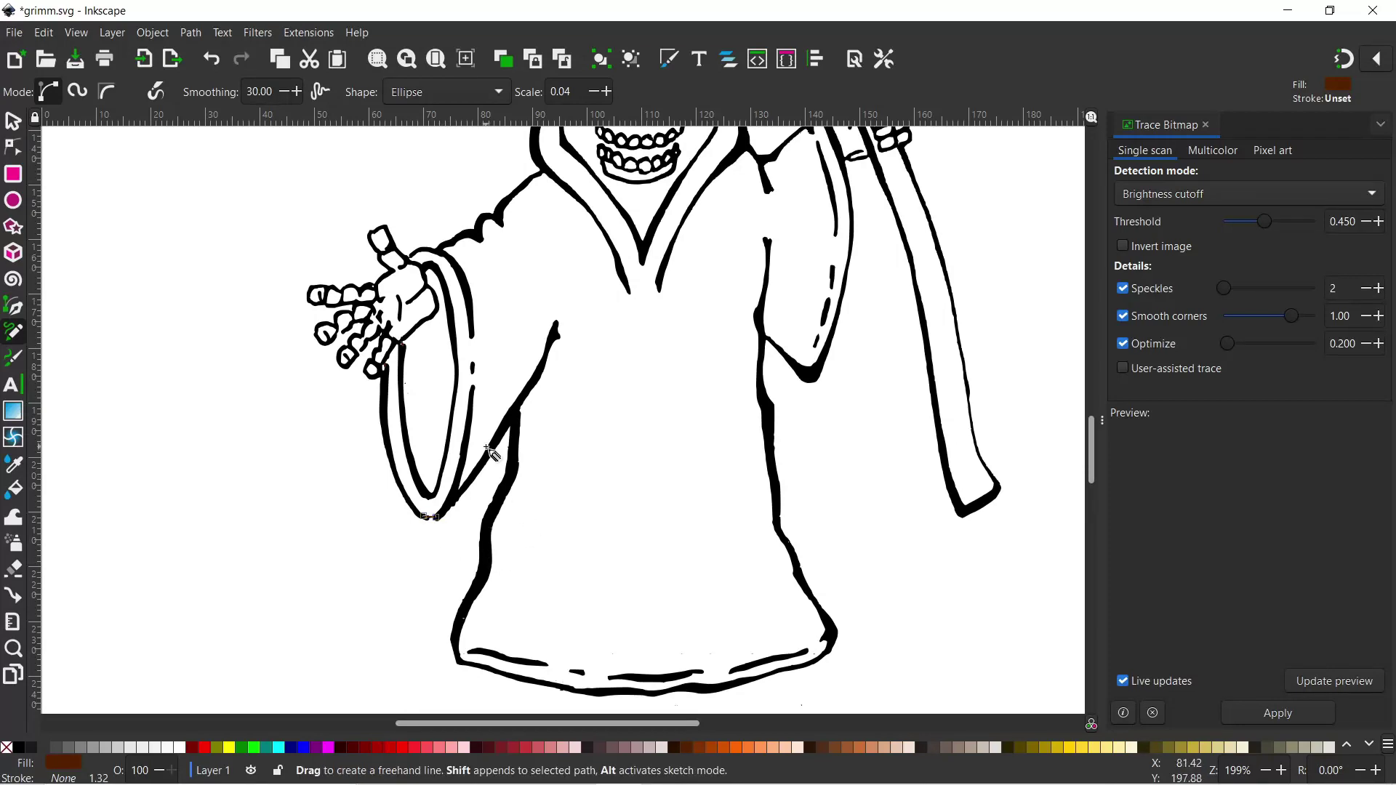
Select the reaper together with the new gap-closing strokes and combine them into one path with Union.
{"action": "scroll", "coordinate": [490, 453], "scroll_direction": "down", "scroll_amount": 2}
{"action": "left_click", "coordinate": [12, 121]}
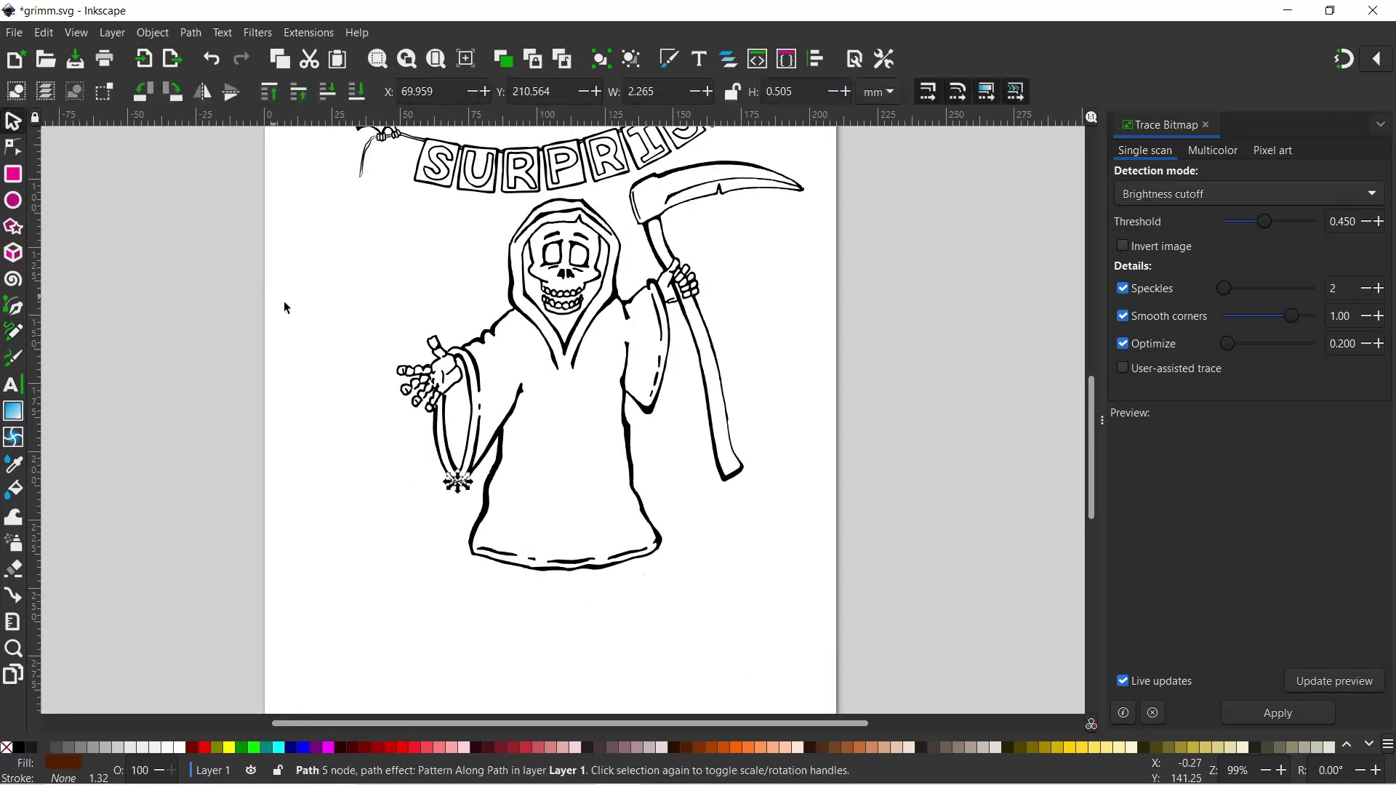
{"action": "left_click", "coordinate": [485, 371]}
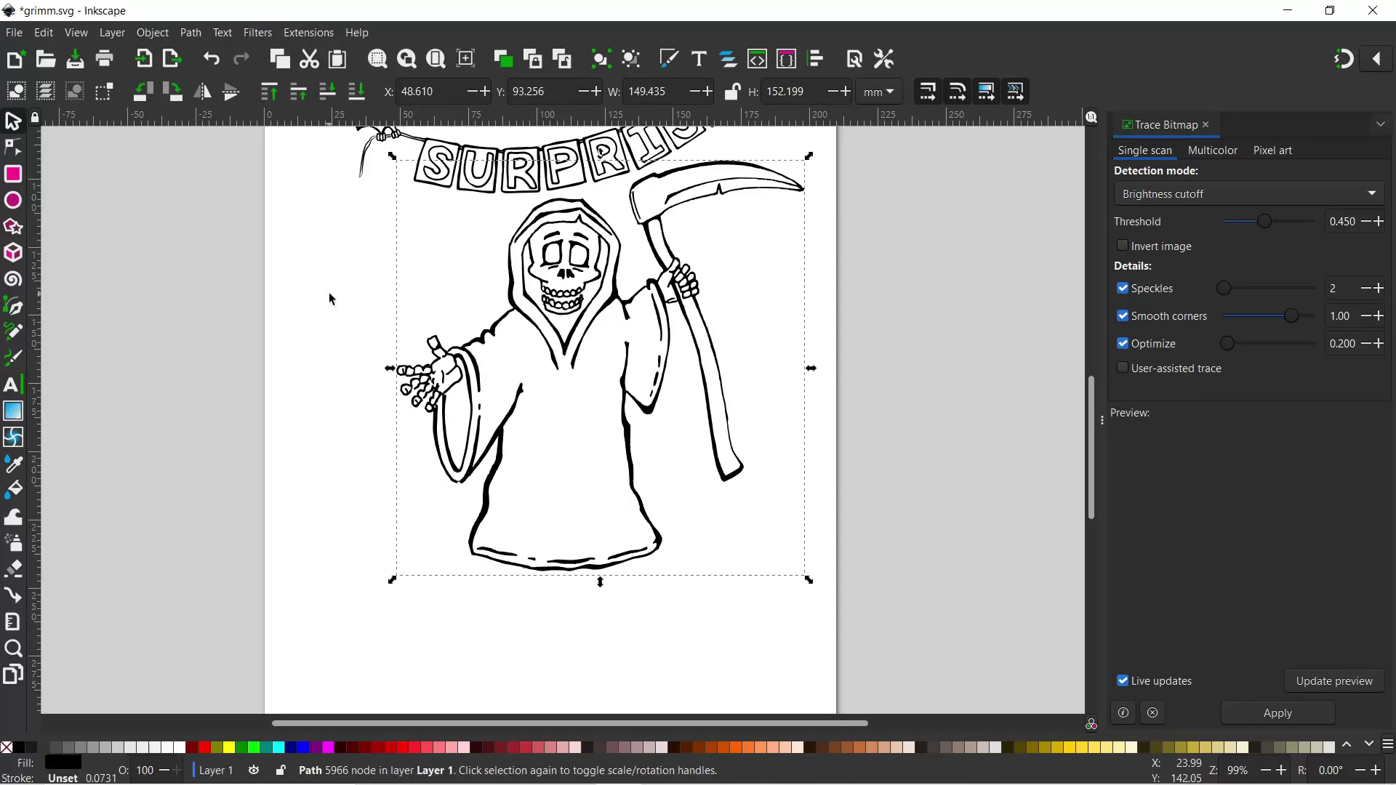
{"action": "mouse_move", "coordinate": [338, 293]}
{"action": "left_mouse_down"}
{"action": "mouse_move", "coordinate": [447, 486]}
{"action": "mouse_move", "coordinate": [594, 623]}
{"action": "left_mouse_up"}
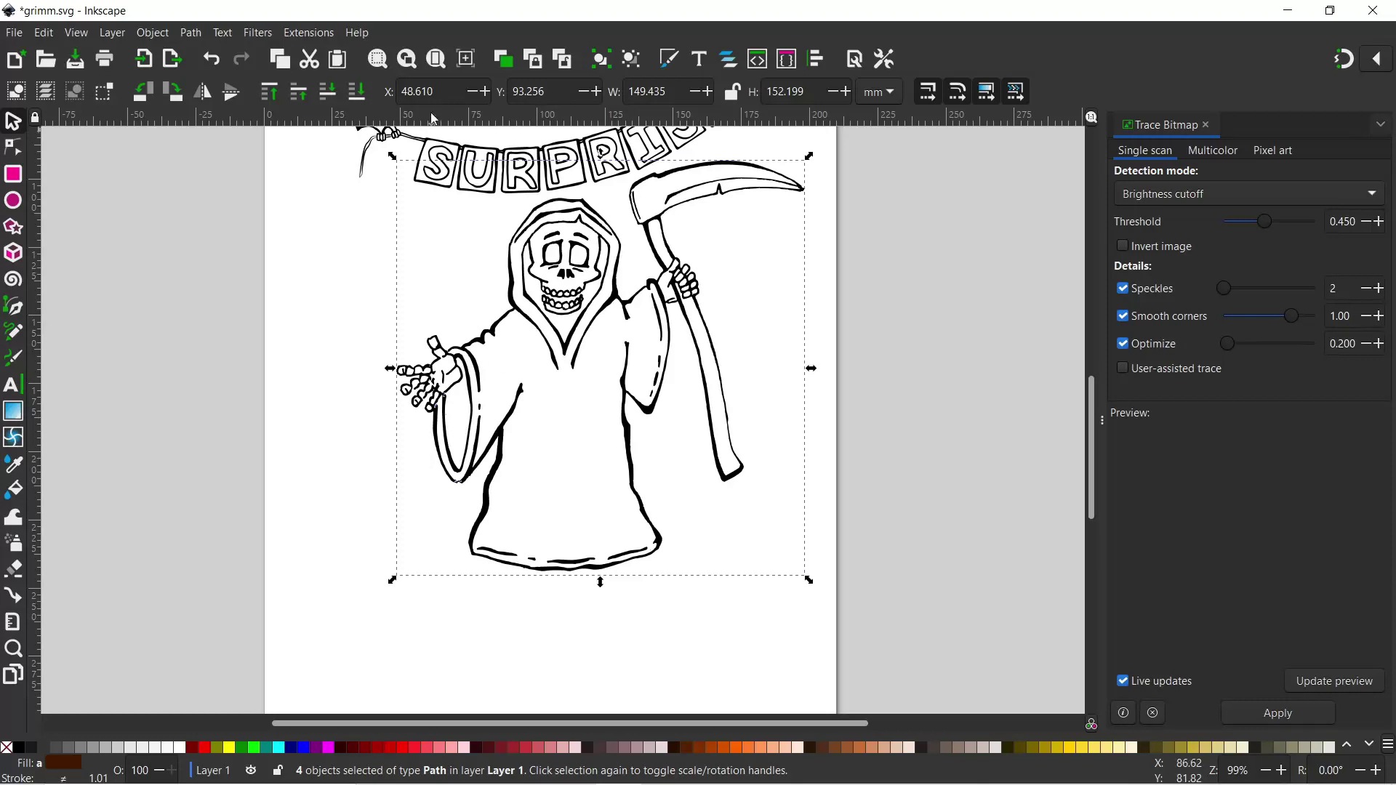
{"action": "left_click", "coordinate": [196, 32]}
{"action": "left_click", "coordinate": [217, 123]}
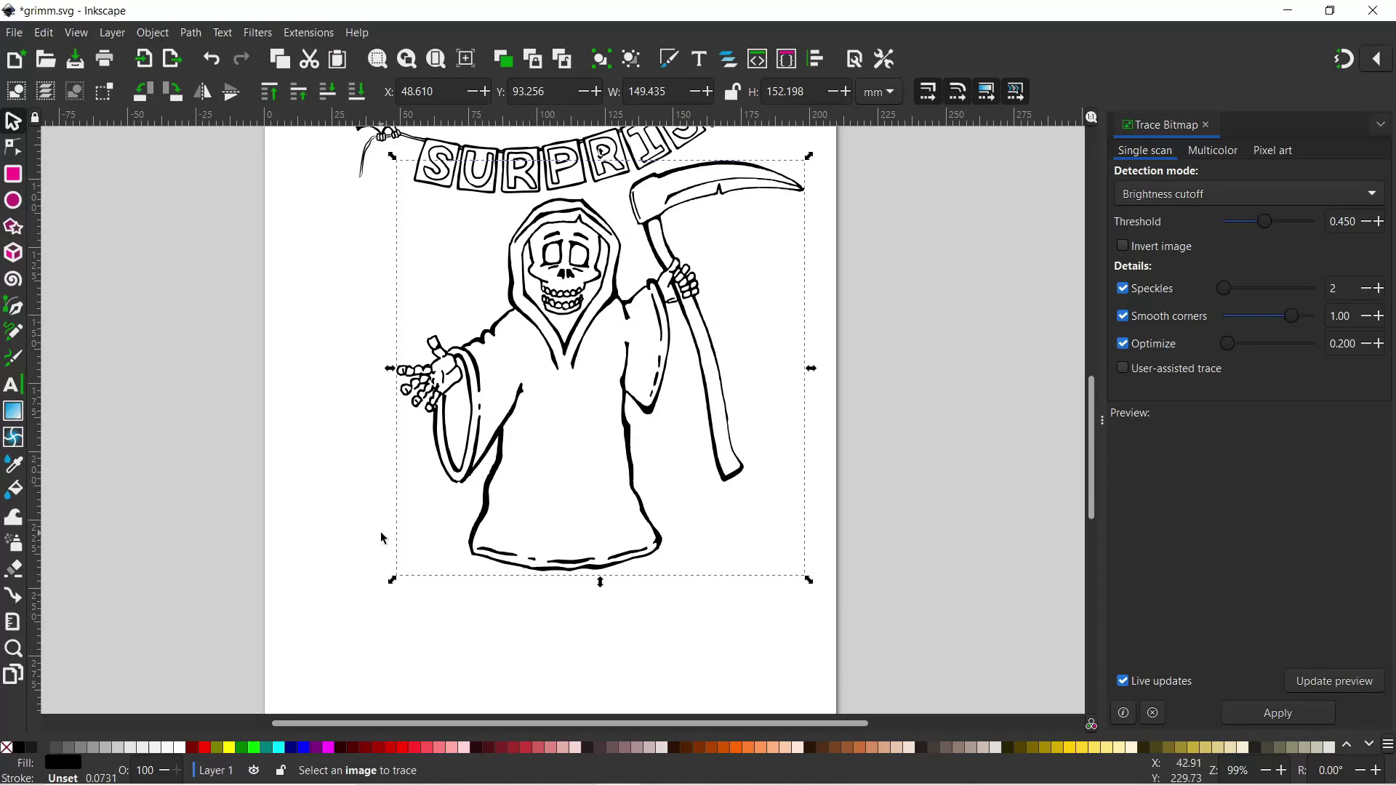
Fill the reaper's robe with dark brown using the paint bucket at threshold 5.
{"action": "key", "text": "shift+F7"}
{"action": "scroll", "coordinate": [554, 617], "scroll_direction": "up", "scroll_amount": 2}
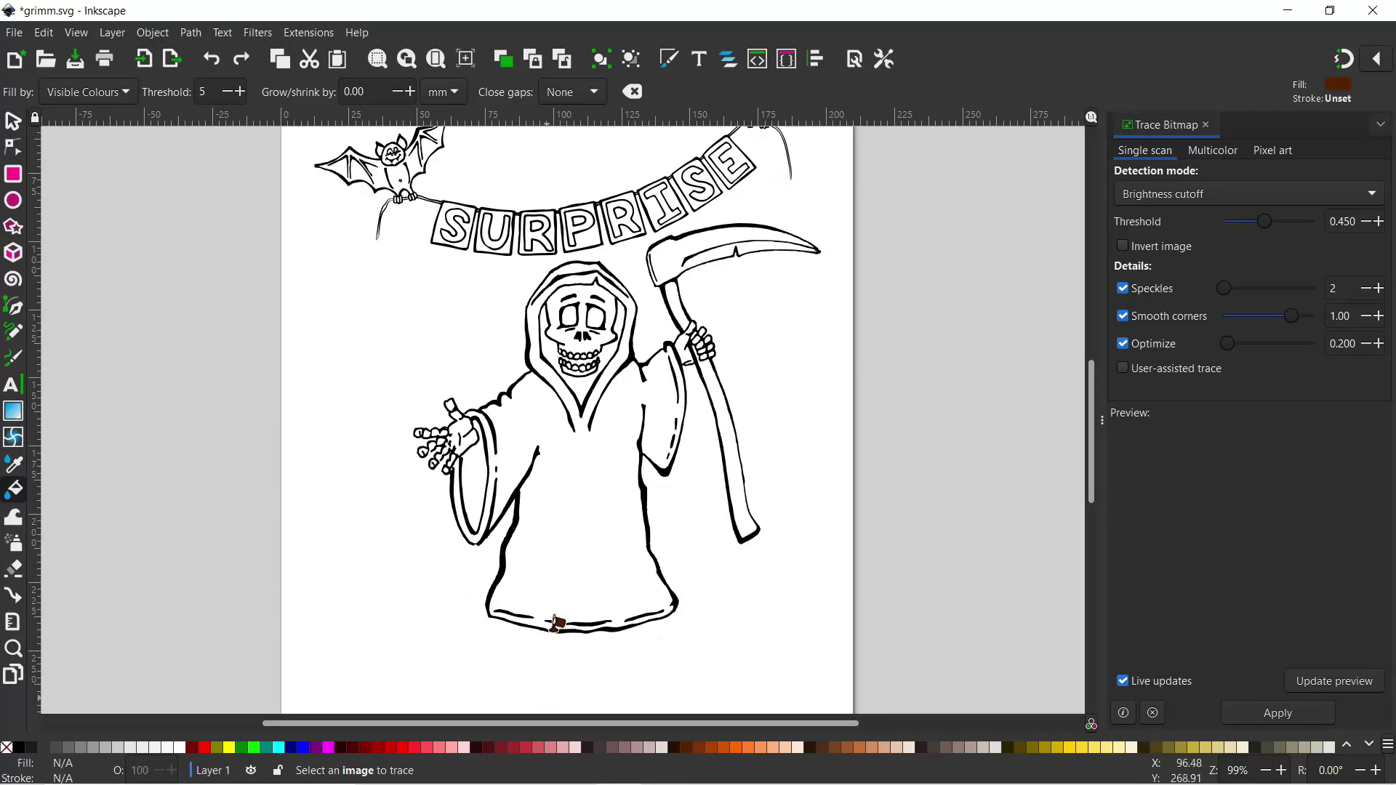
{"action": "left_click", "coordinate": [587, 499]}
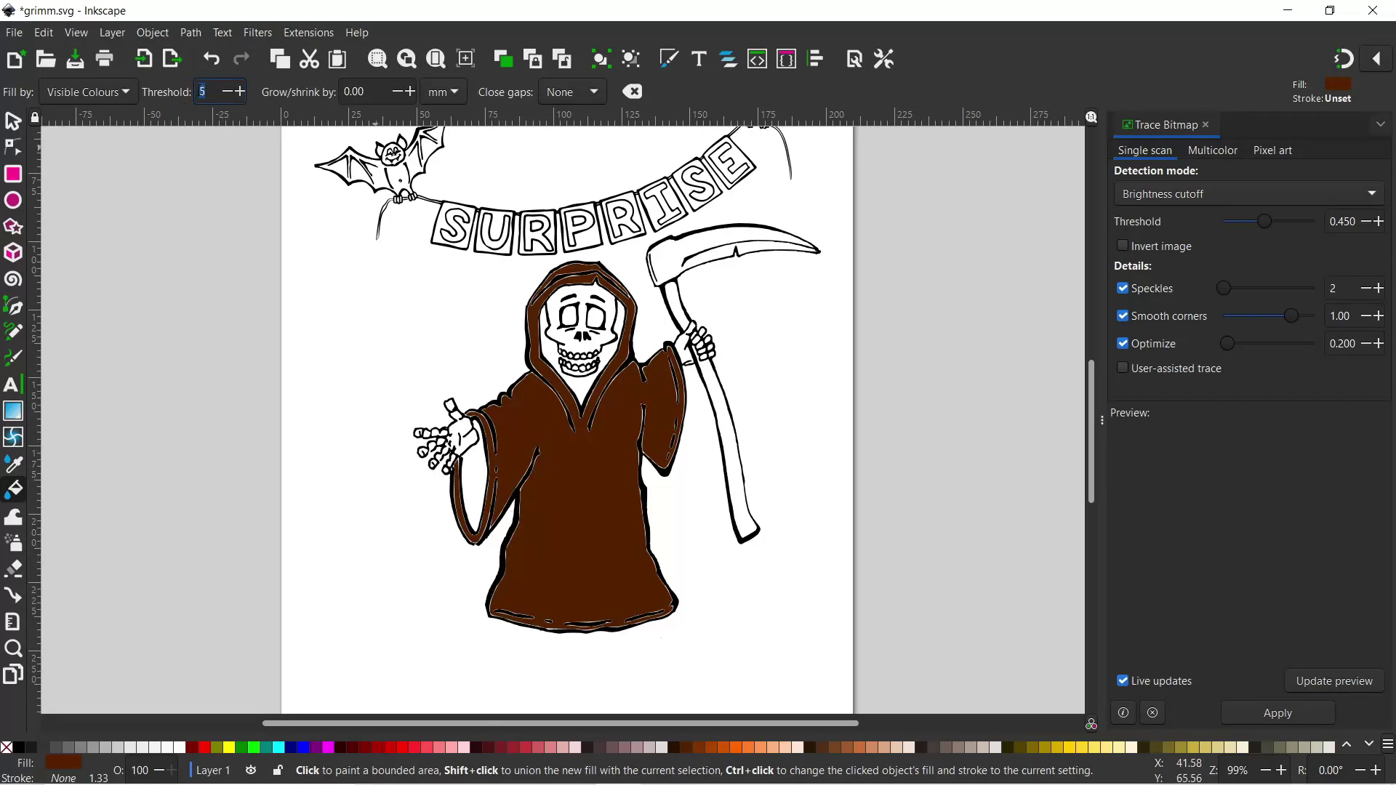
Set the paint bucket threshold to 20, undo the robe fill and fill the robe again.
{"action": "type", "text": "20"}
{"action": "key", "text": "Return"}
{"action": "key", "text": "ctrl+z"}
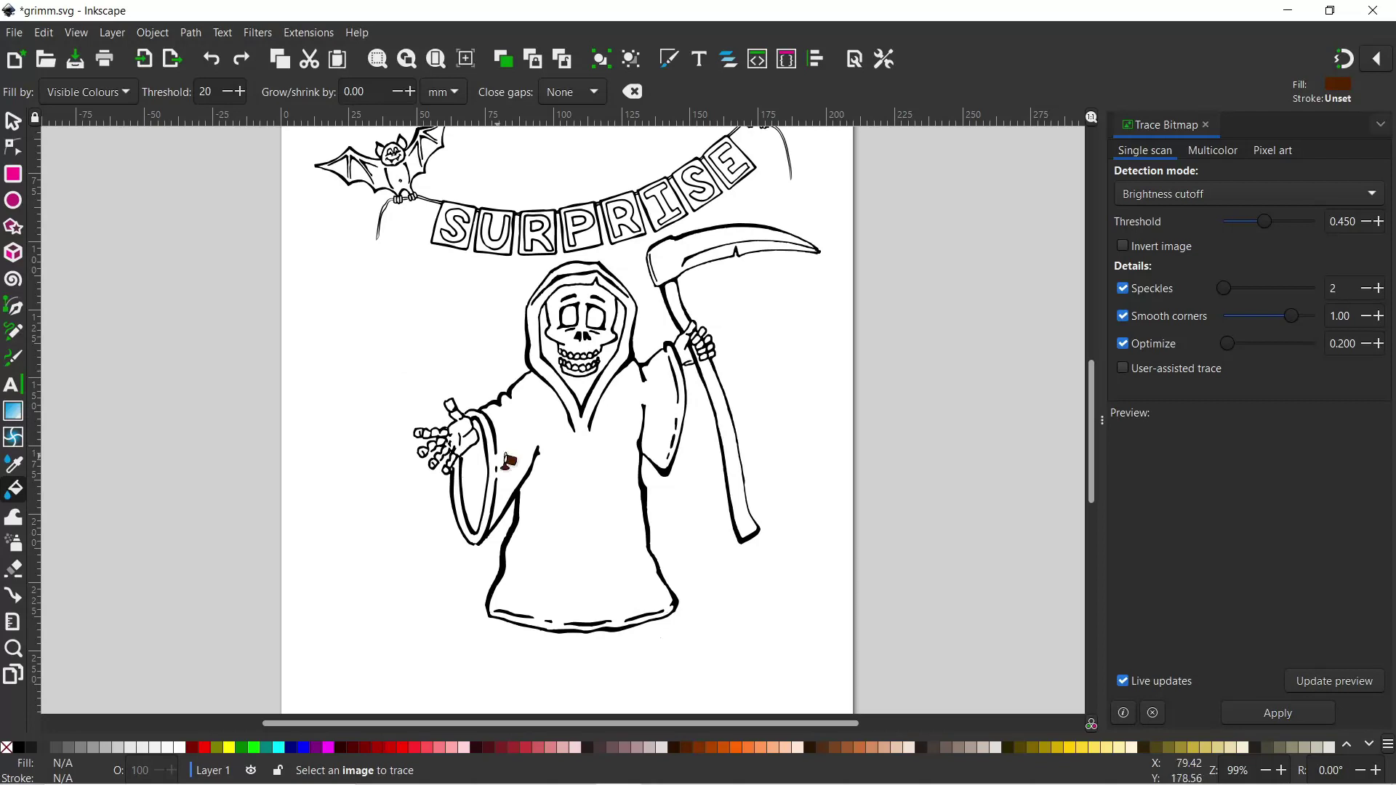
{"action": "left_click", "coordinate": [615, 509]}
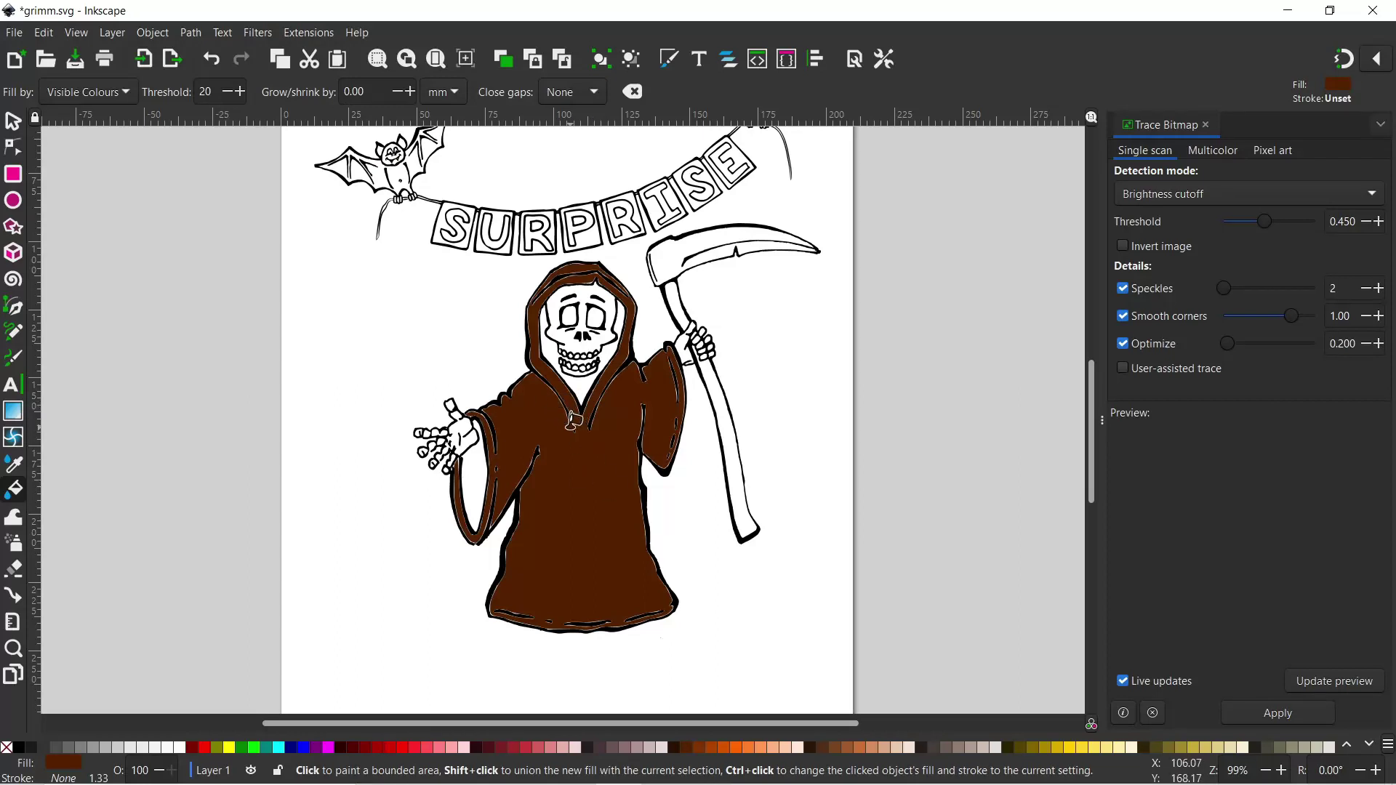
Set the paint bucket to grow fills by 1 mm, undo the robe fill and fill the robe again.
{"action": "double_click", "coordinate": [371, 92]}
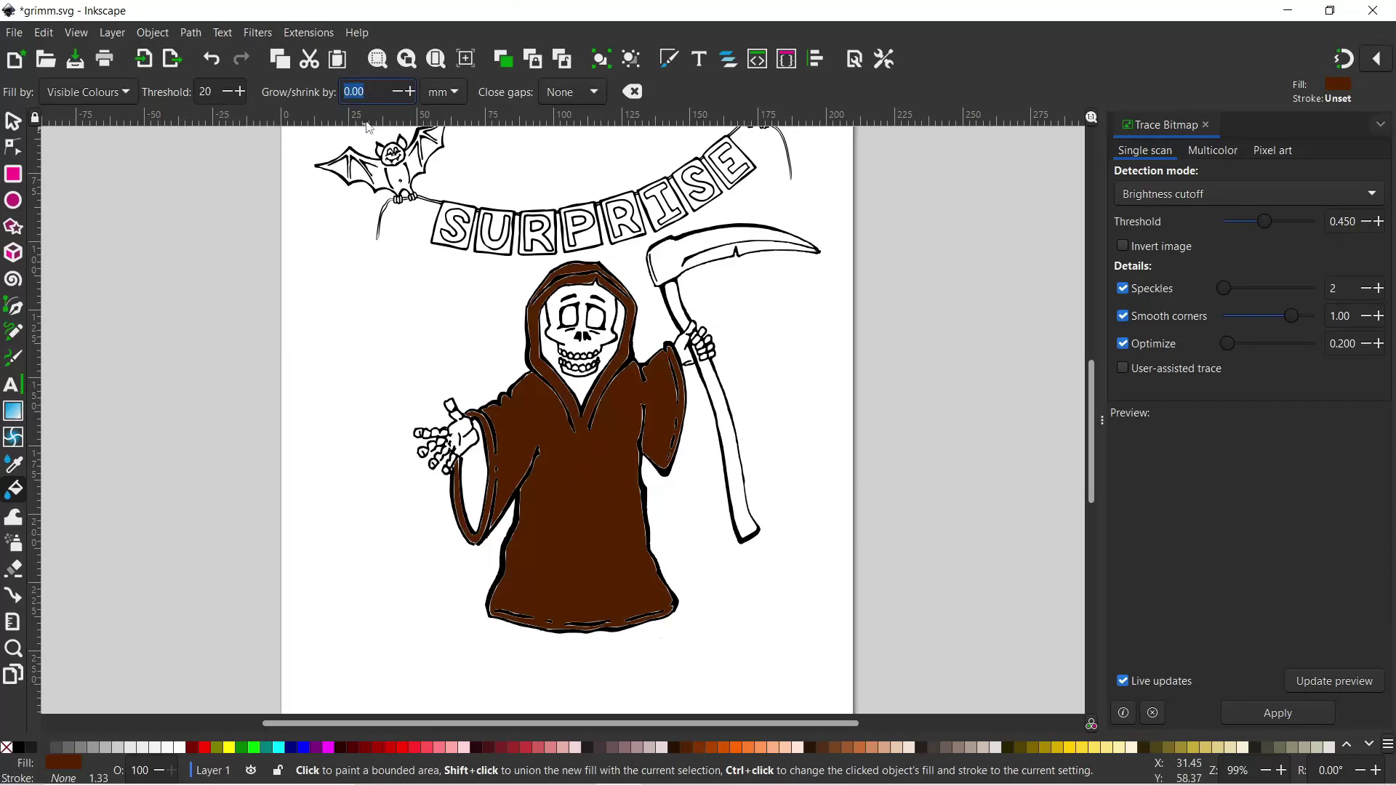
{"action": "type", "text": "1"}
{"action": "left_click", "coordinate": [360, 312]}
{"action": "key", "text": "ctrl+z"}
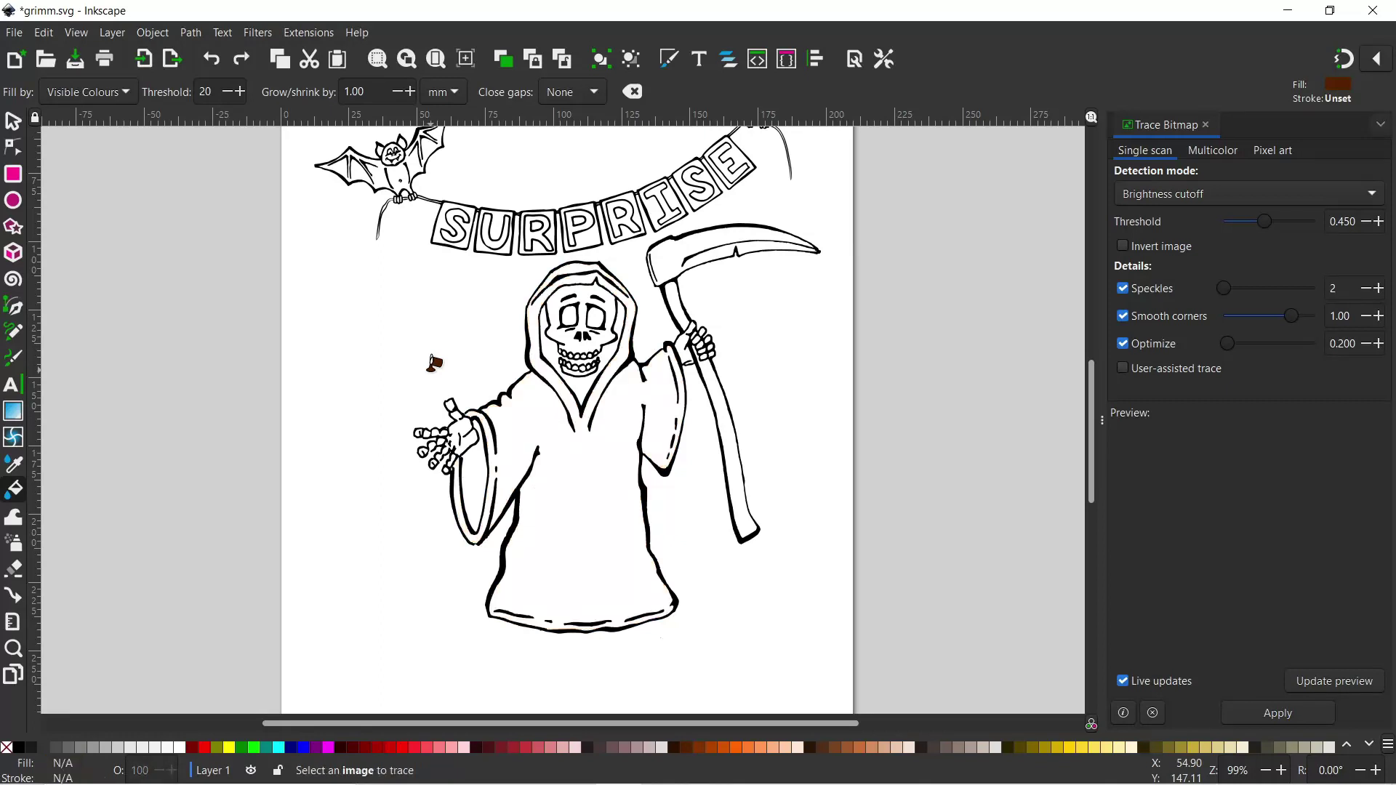
{"action": "left_click", "coordinate": [573, 458]}
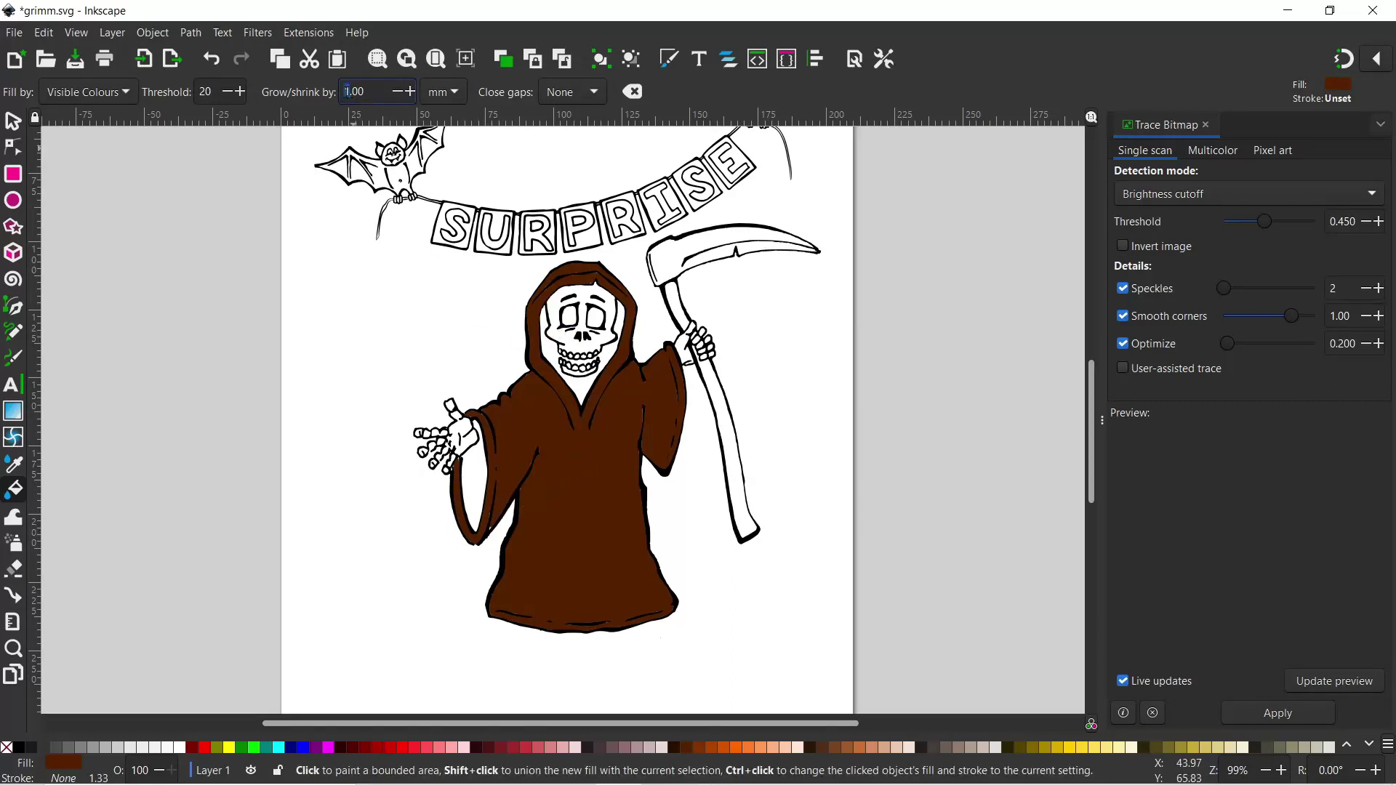
Replace the robe fill with one grown by 2 mm, inspect it up close, and redo the same fill.
{"action": "type", "text": "2"}
{"action": "key", "text": "ctrl+z"}
{"action": "left_click", "coordinate": [606, 479]}
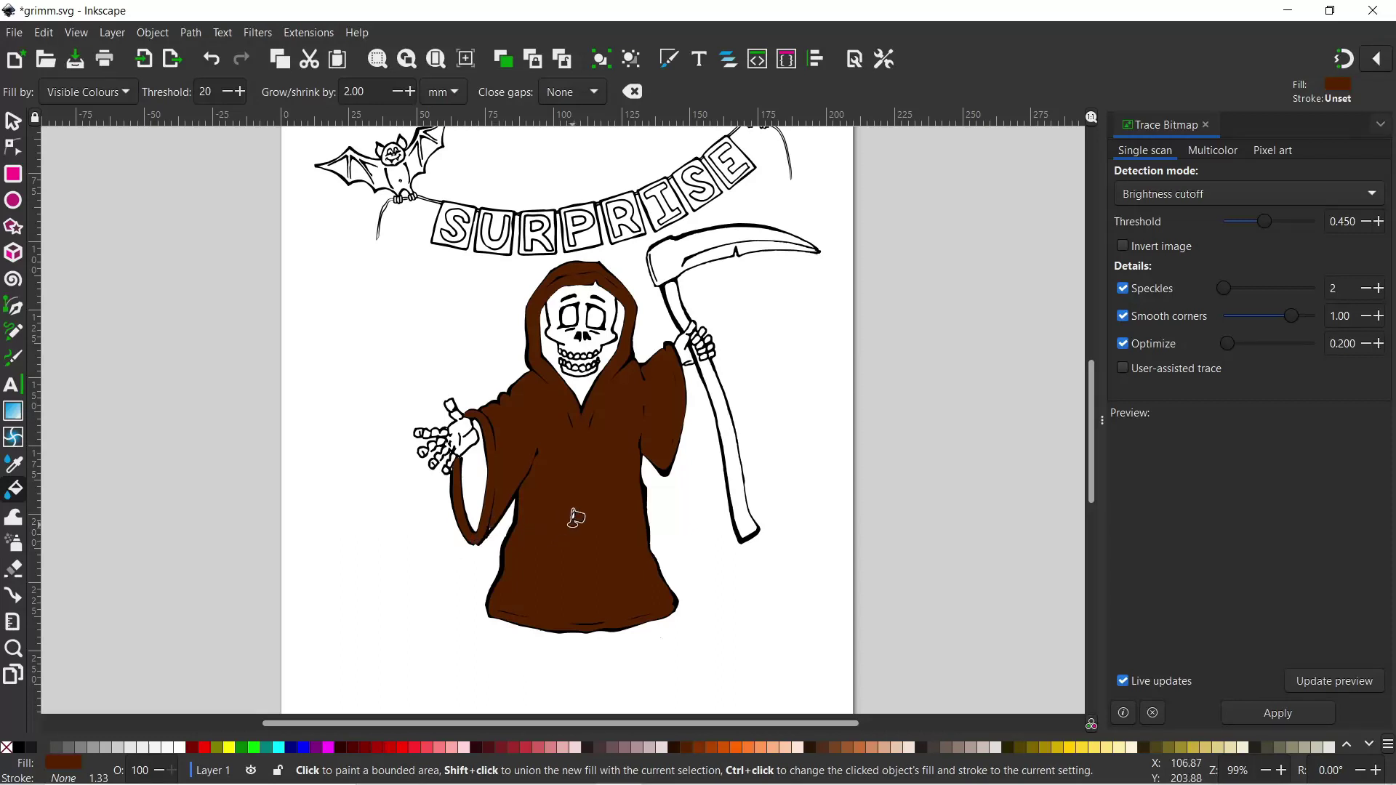
{"action": "scroll", "coordinate": [576, 518], "scroll_direction": "up", "scroll_amount": 1}
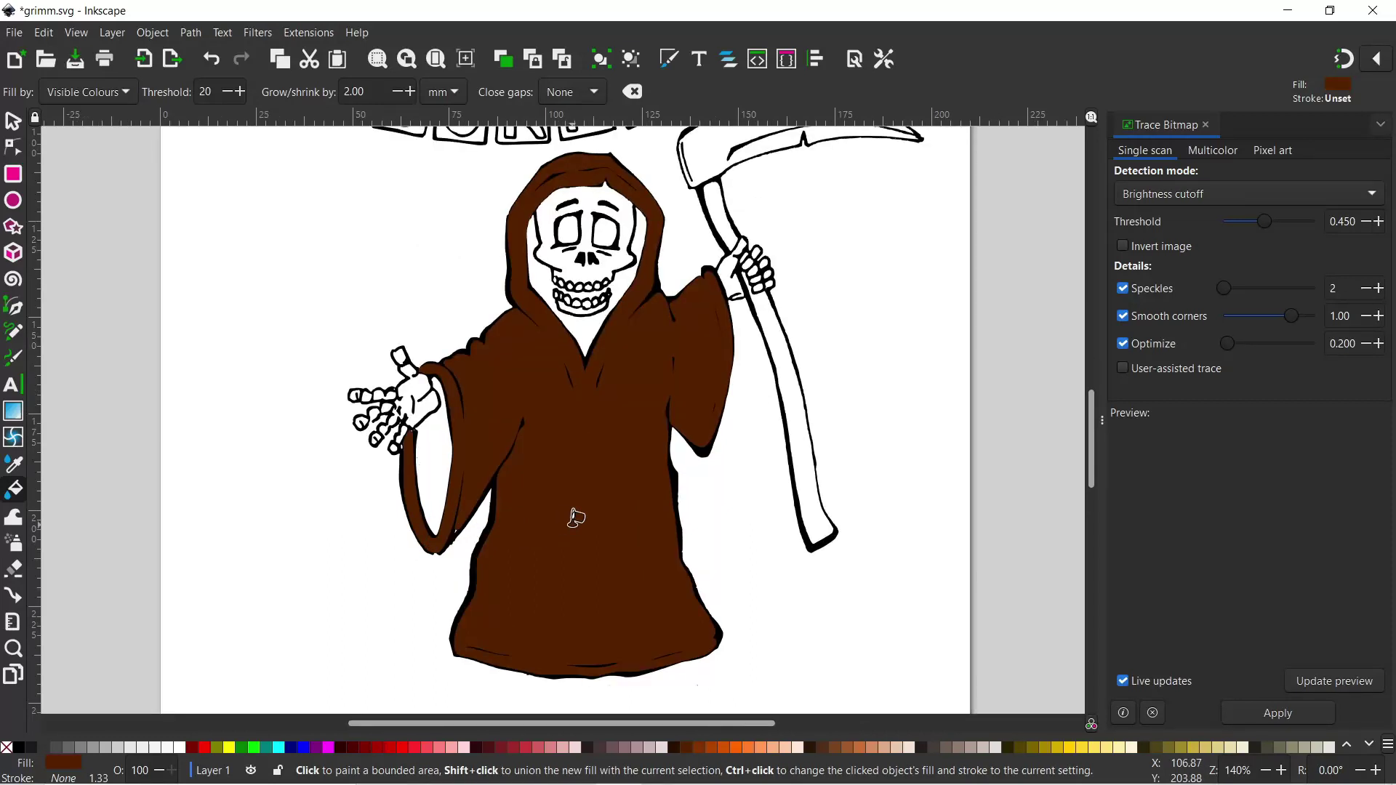
{"action": "key", "text": "ctrl+z"}
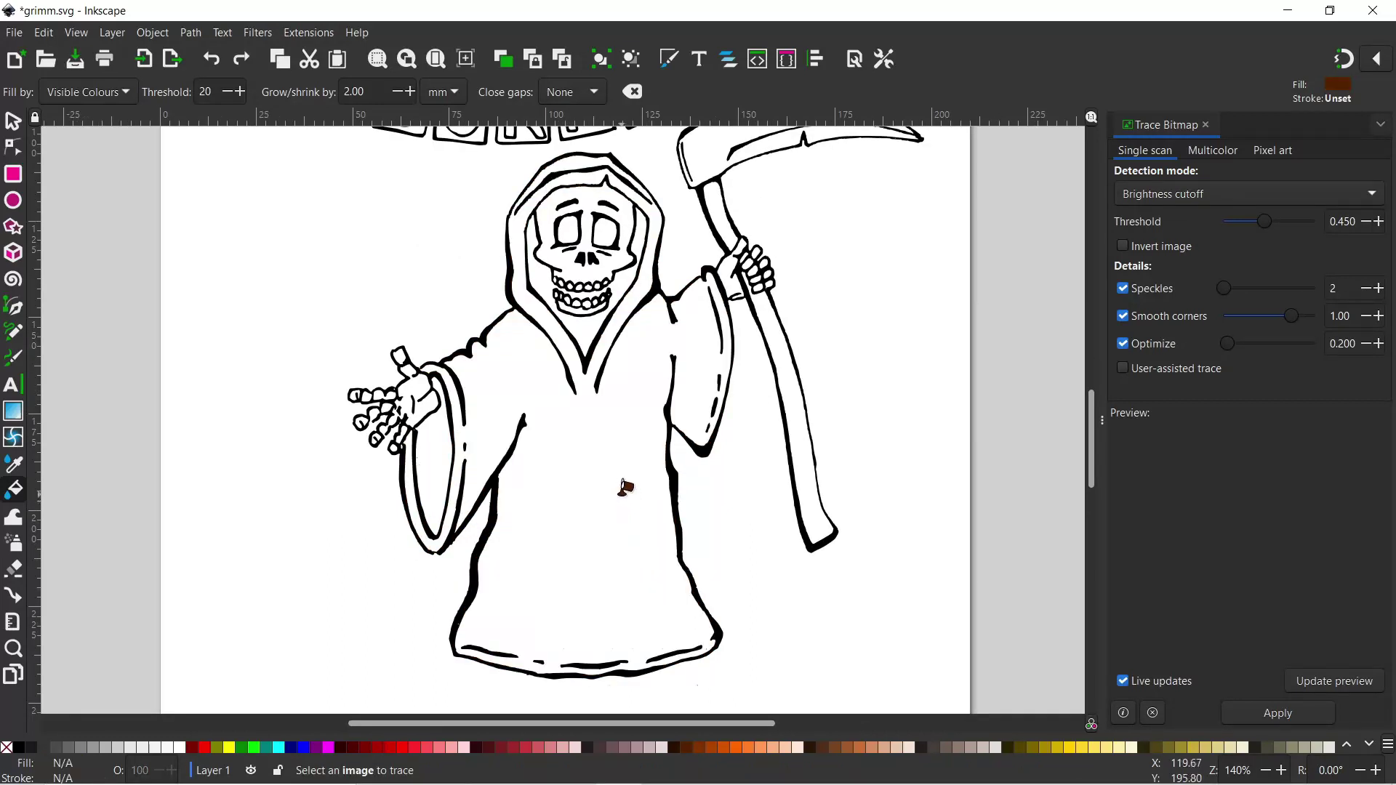
{"action": "left_click", "coordinate": [580, 437]}
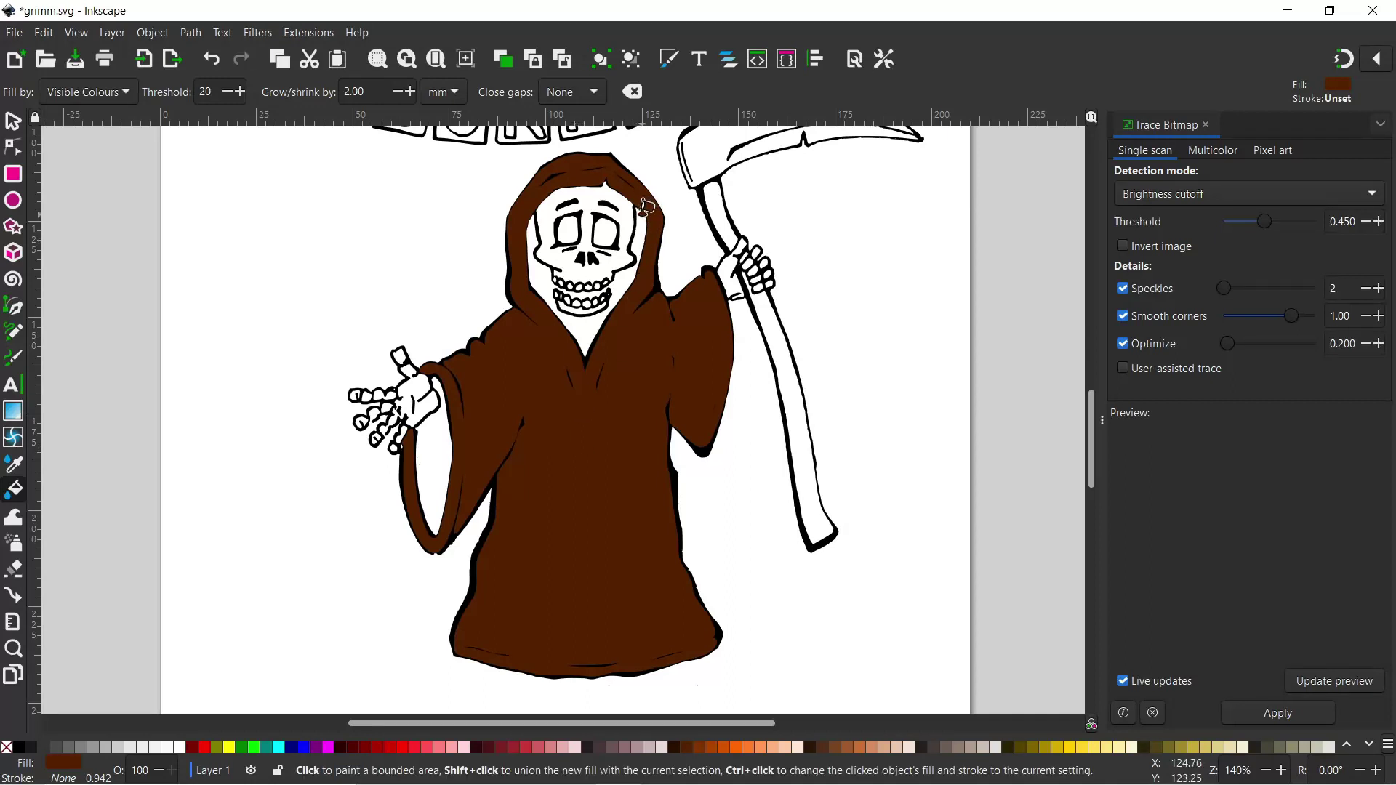
Set the fill growth to 1.70 mm, try it on the reaper's robe, and undo that fill.
{"action": "triple_click", "coordinate": [371, 92]}
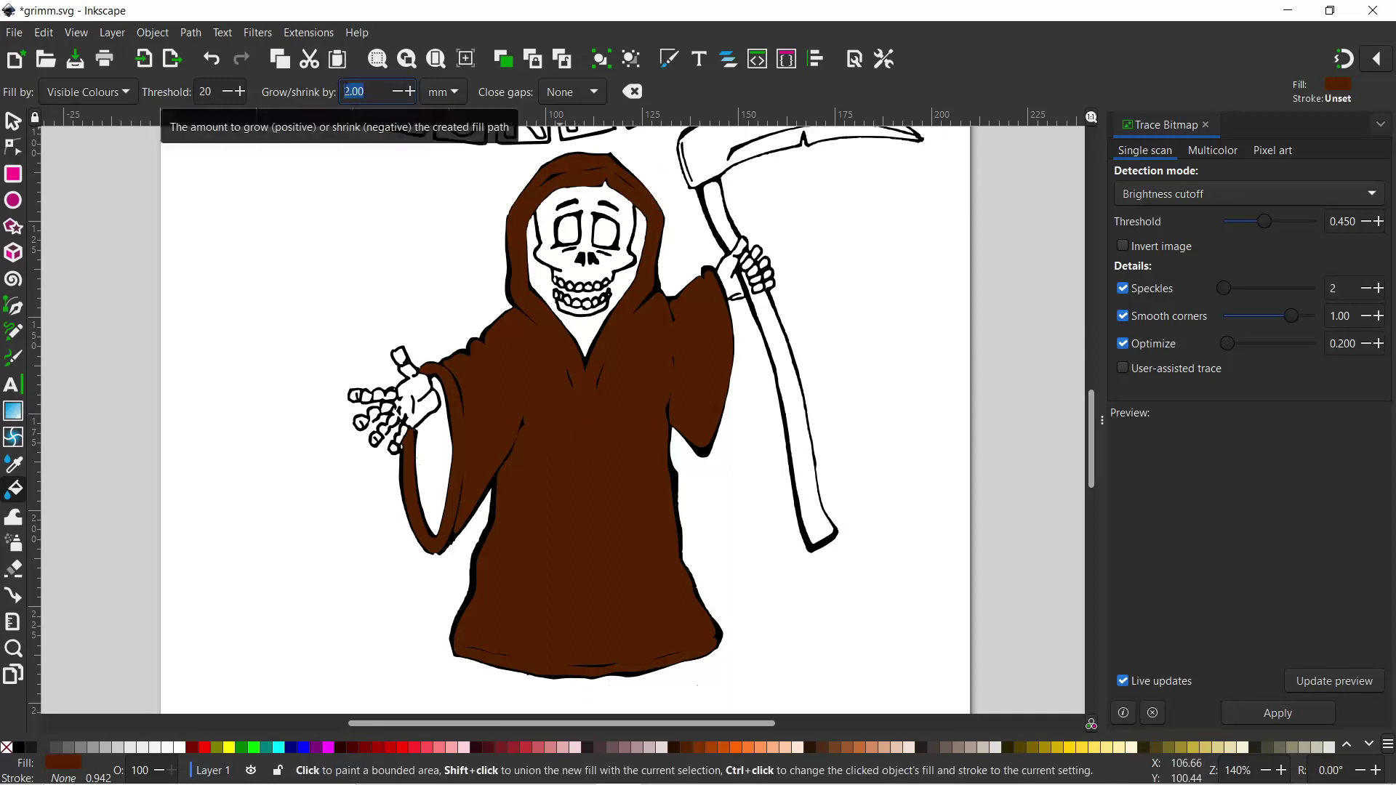
{"action": "type", "text": "1"}
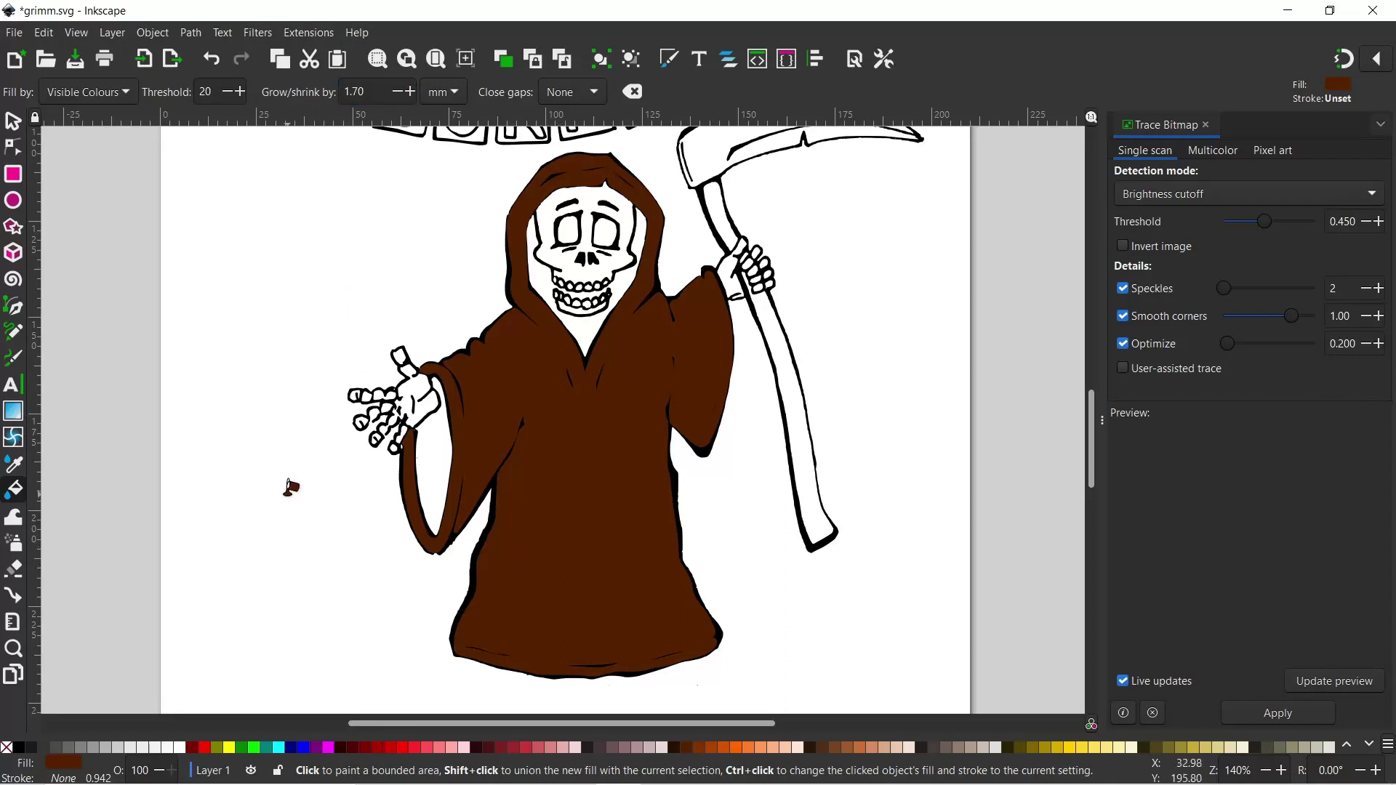
{"action": "key", "text": "ctrl+z"}
{"action": "left_click", "coordinate": [596, 454]}
{"action": "key", "text": "ctrl+z"}
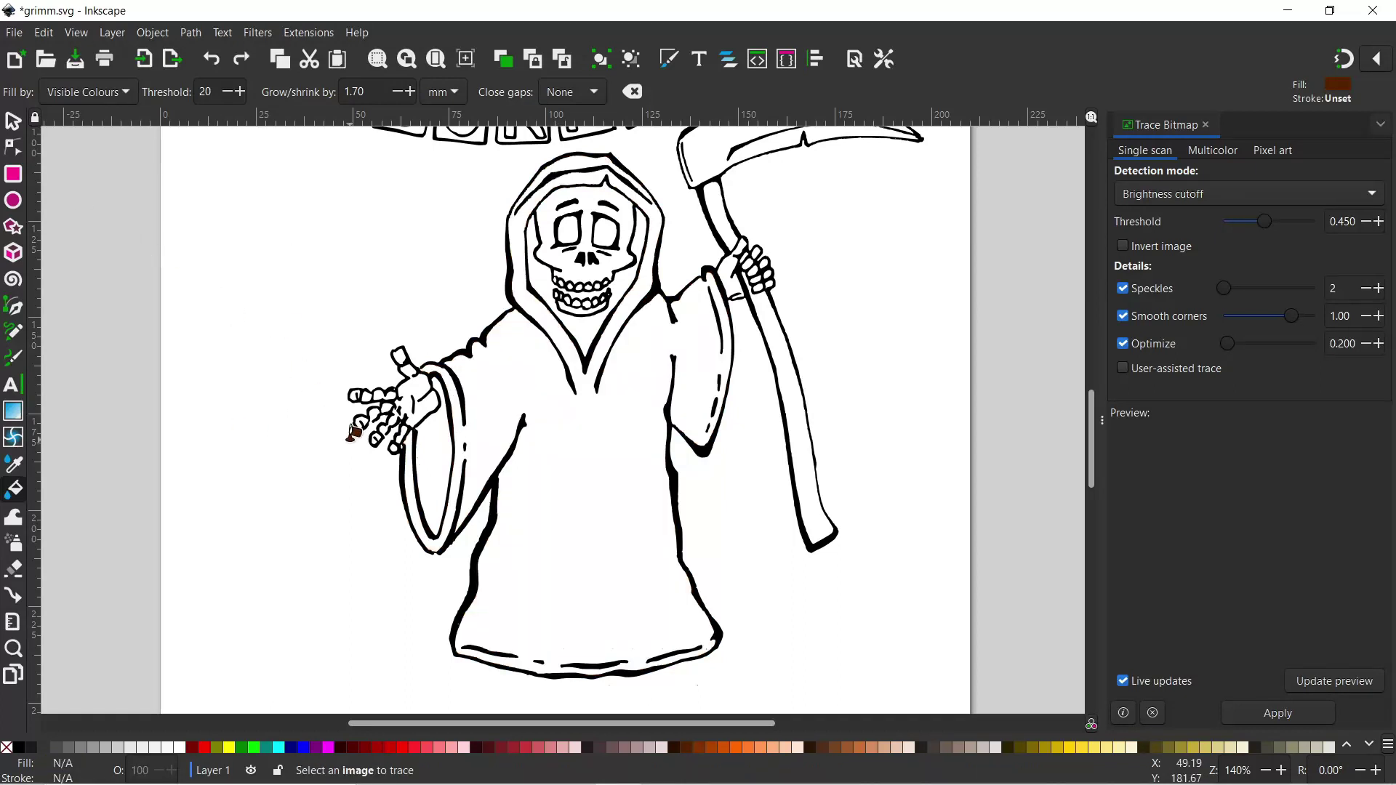
{"action": "left_click", "coordinate": [12, 121]}
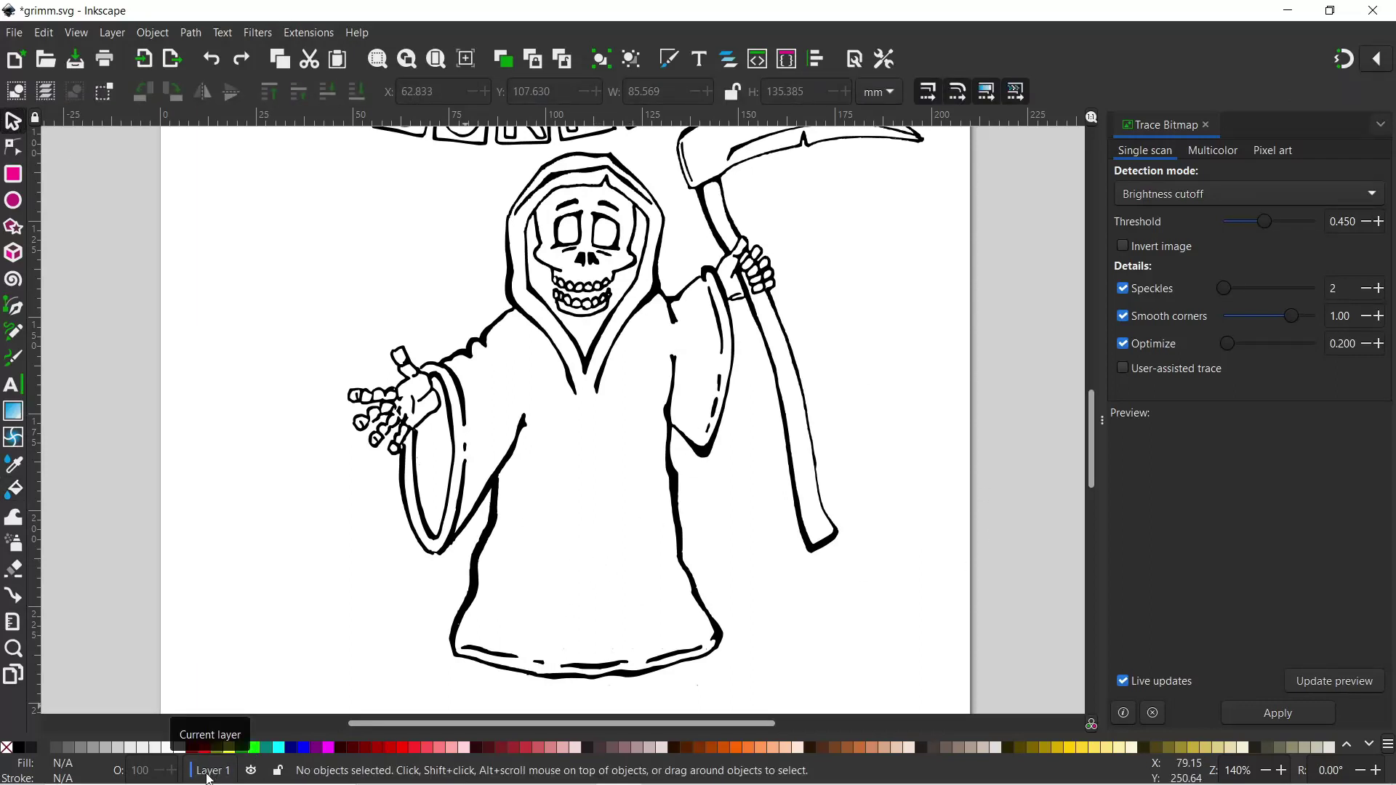
Lock the layer holding the vectorised sketch and rename it "line drawing".
{"action": "left_click", "coordinate": [277, 772]}
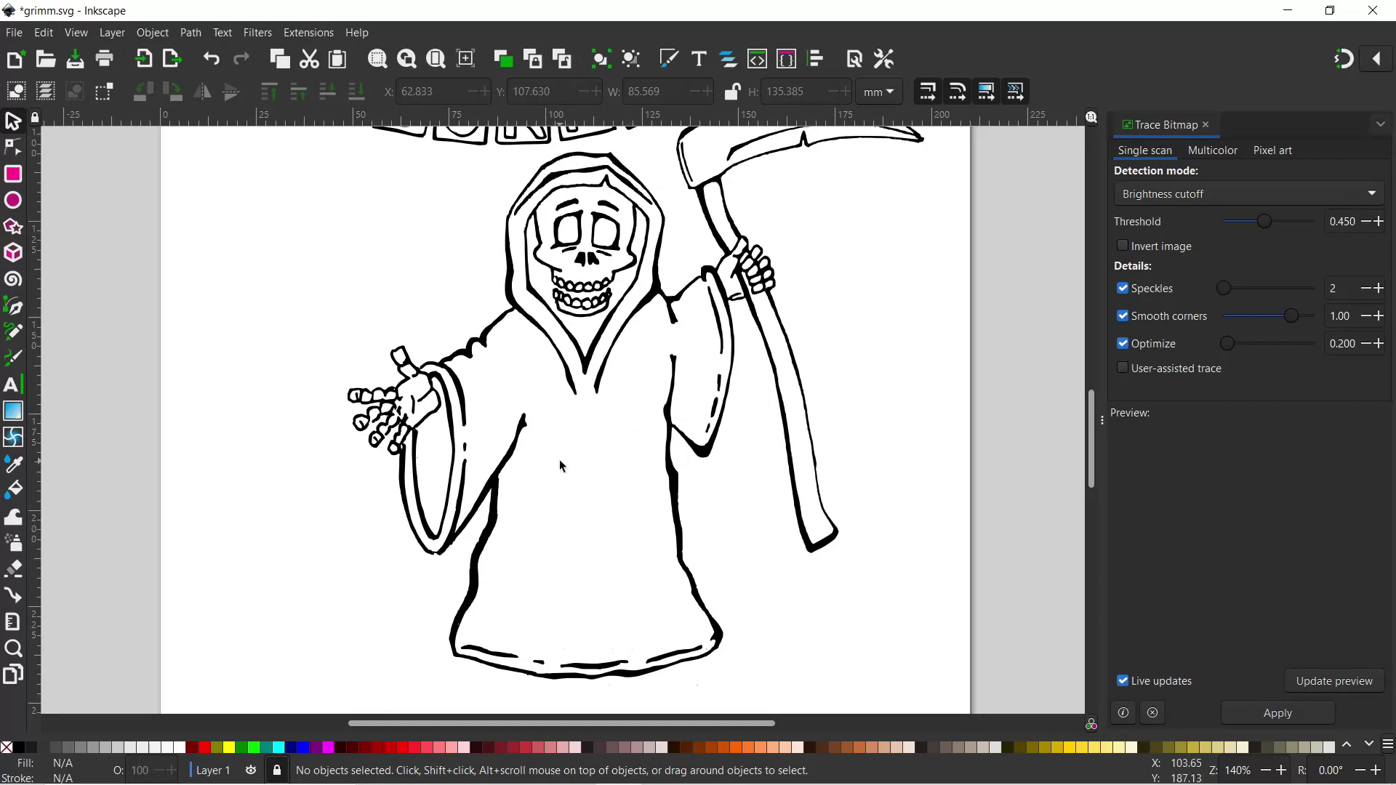
{"action": "left_click", "coordinate": [729, 61]}
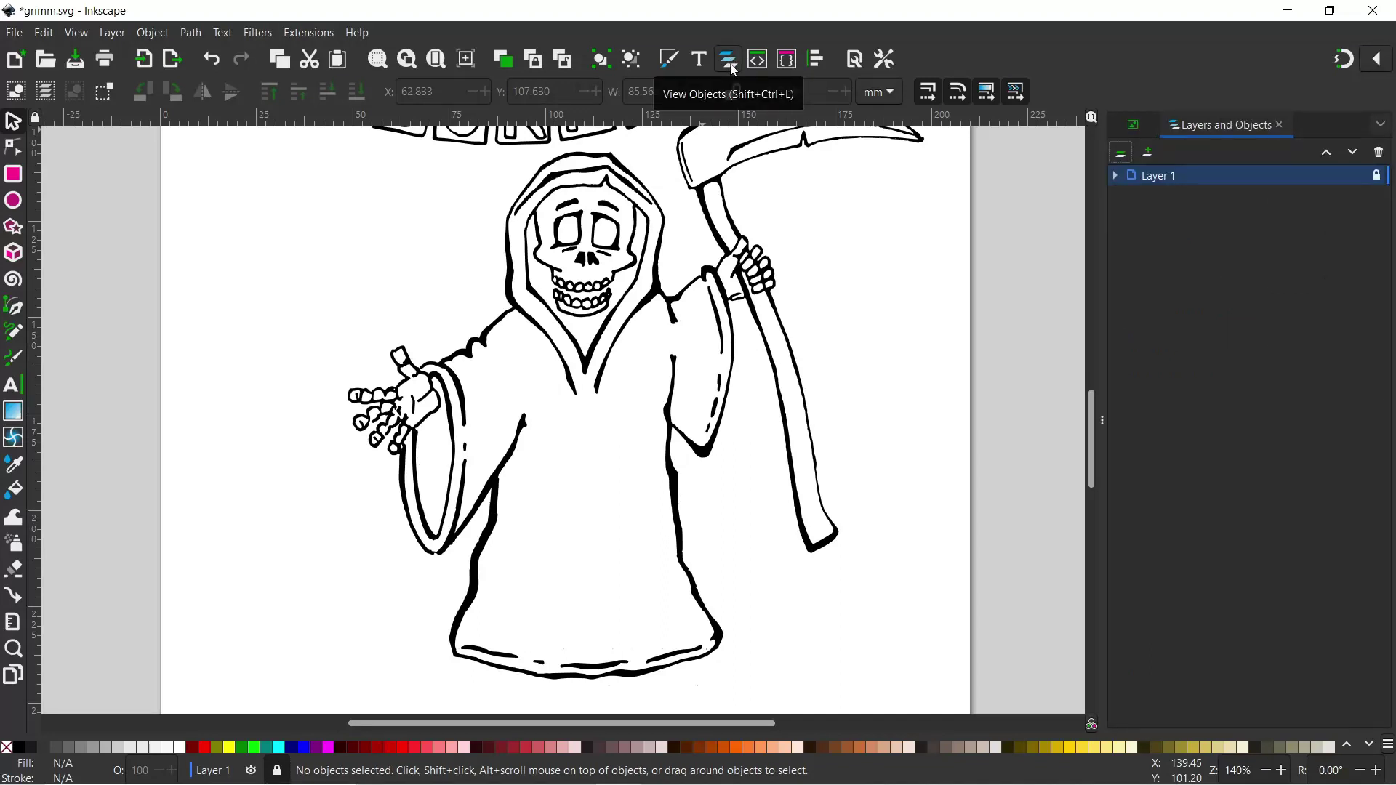
{"action": "double_click", "coordinate": [1161, 179]}
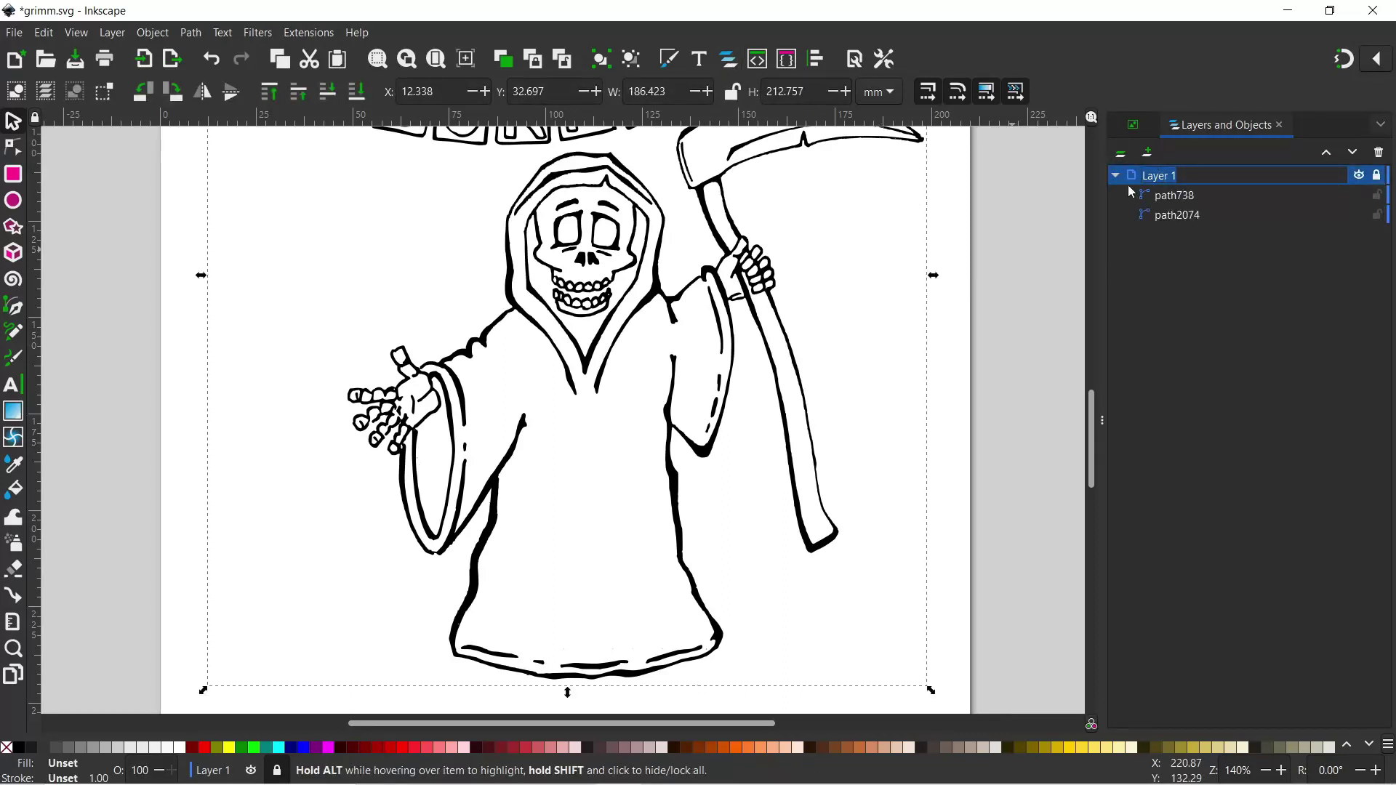
{"action": "type", "text": "line dr"}
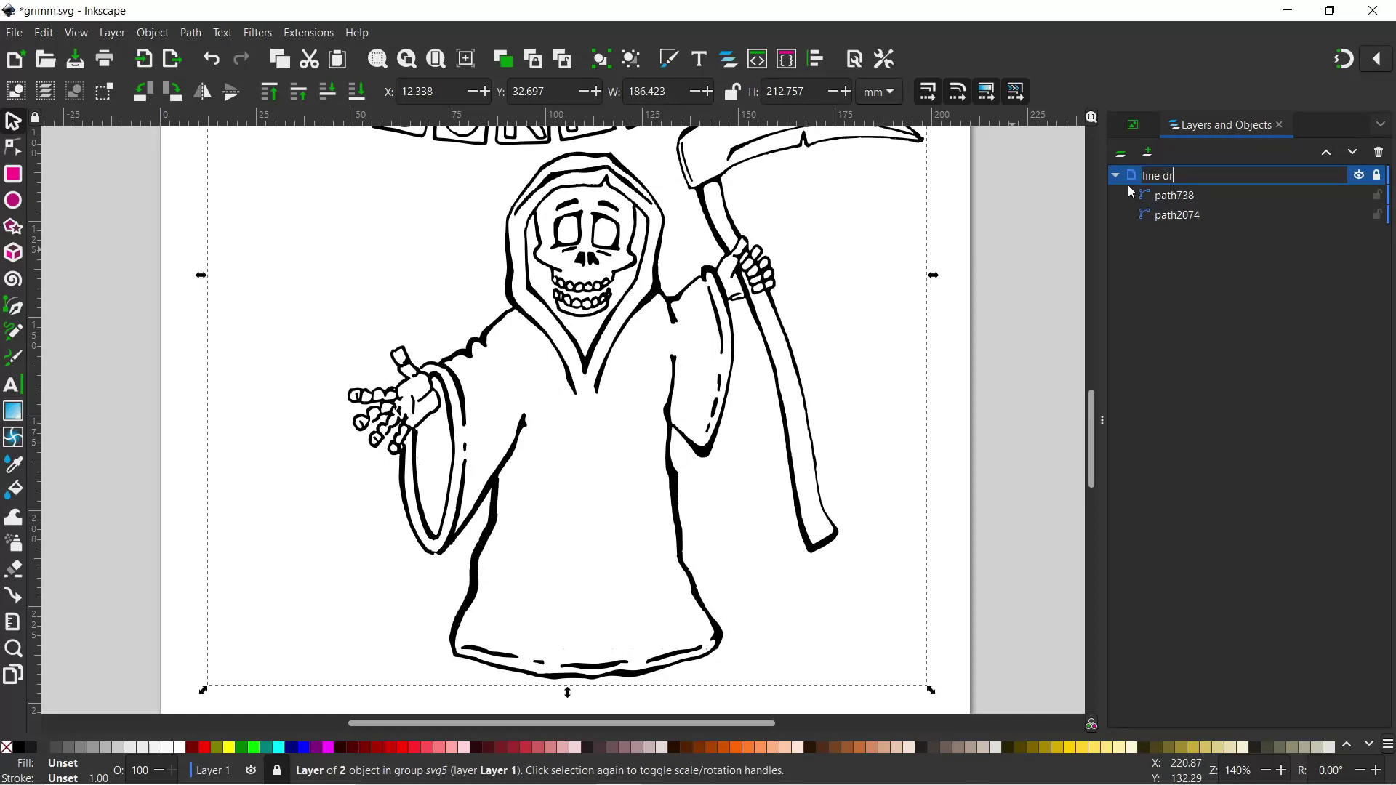
{"action": "type", "text": "awing"}
{"action": "key", "text": "Return"}
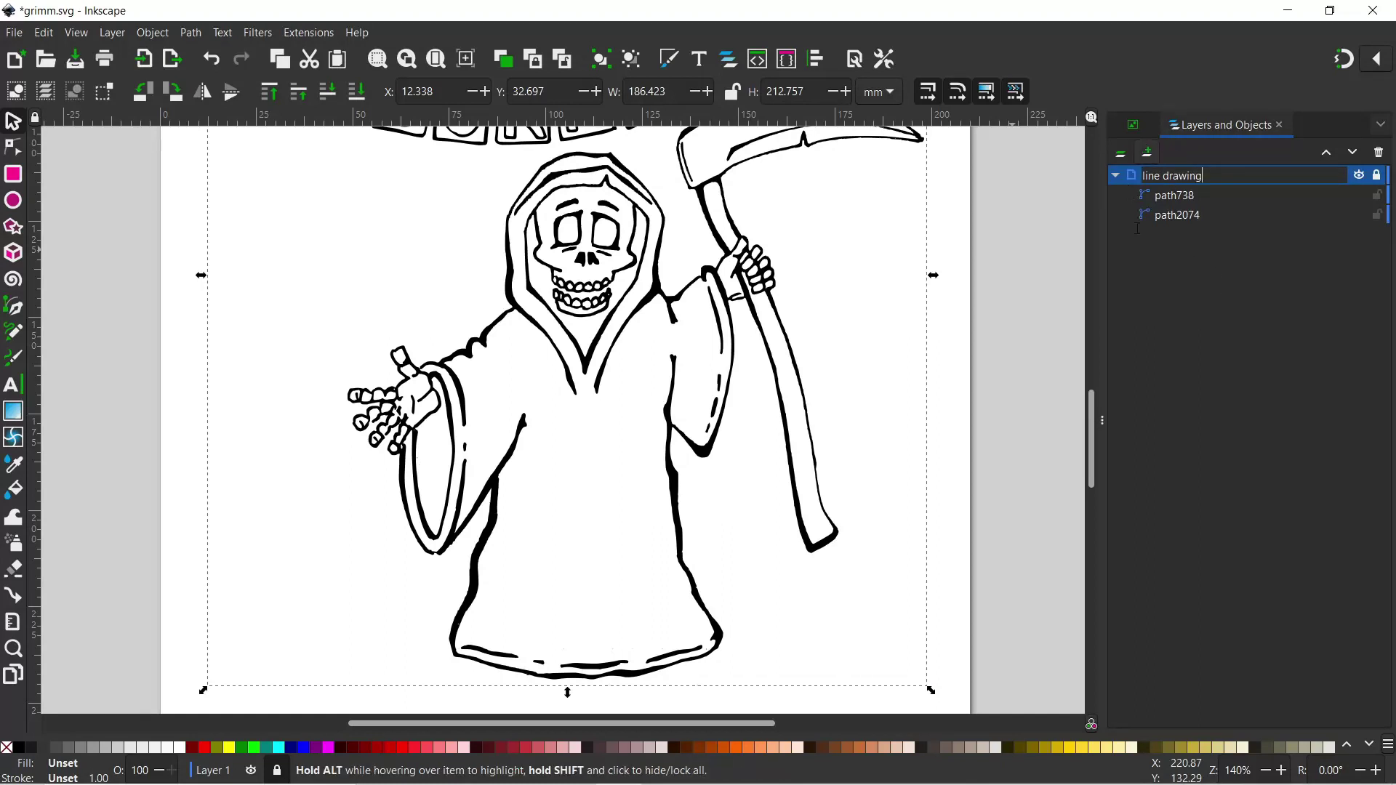
Add a new layer named "colour" below the line drawing layer.
{"action": "left_click", "coordinate": [1149, 154]}
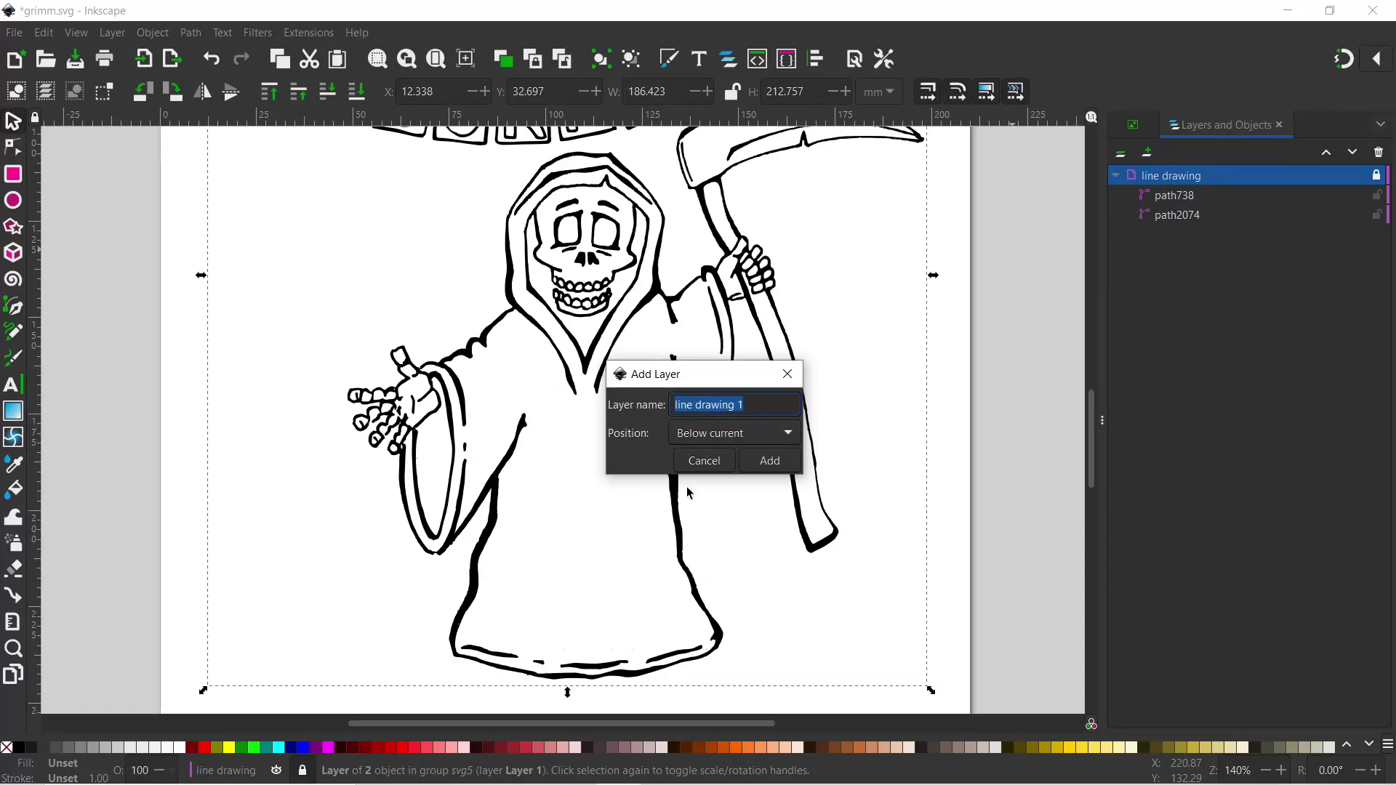
{"action": "type", "text": "clo"}
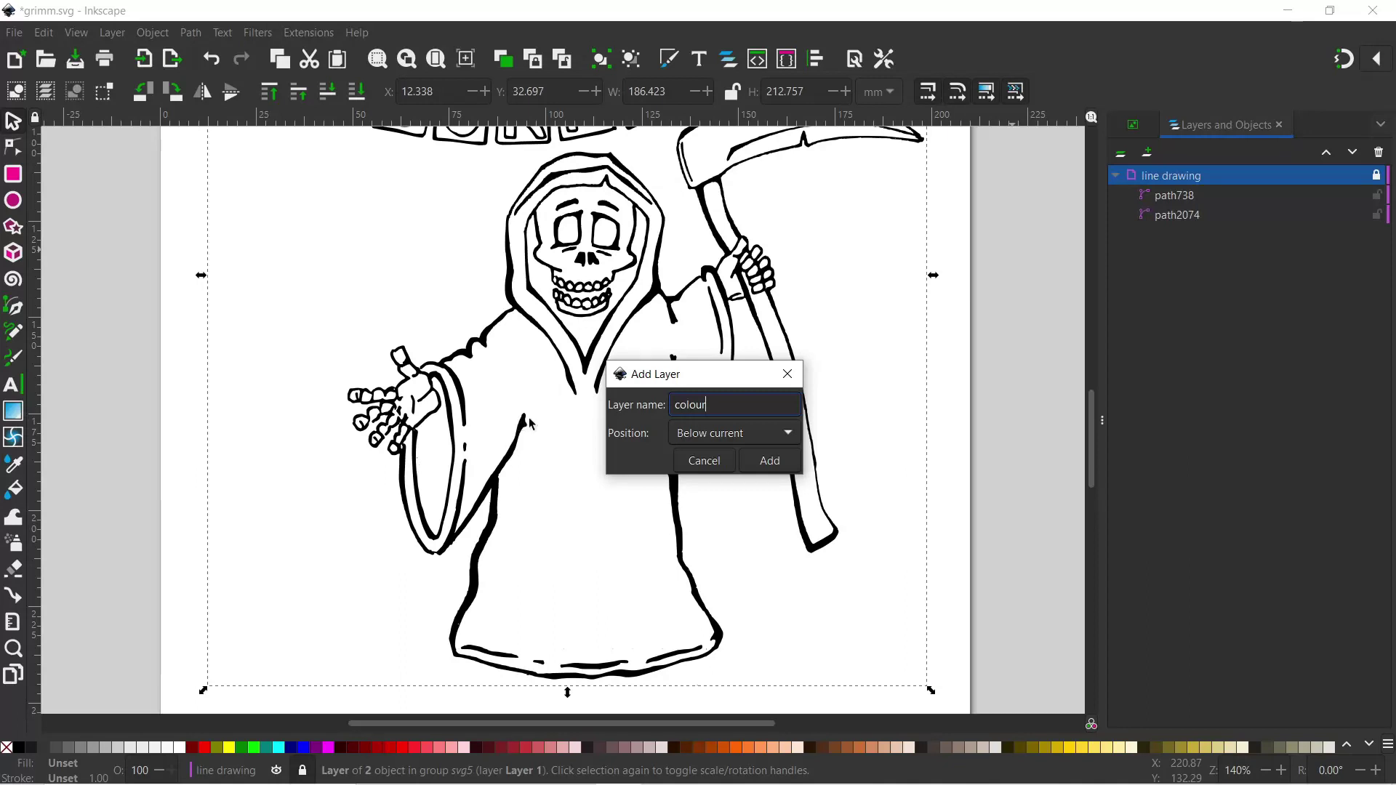
{"action": "left_click", "coordinate": [770, 461]}
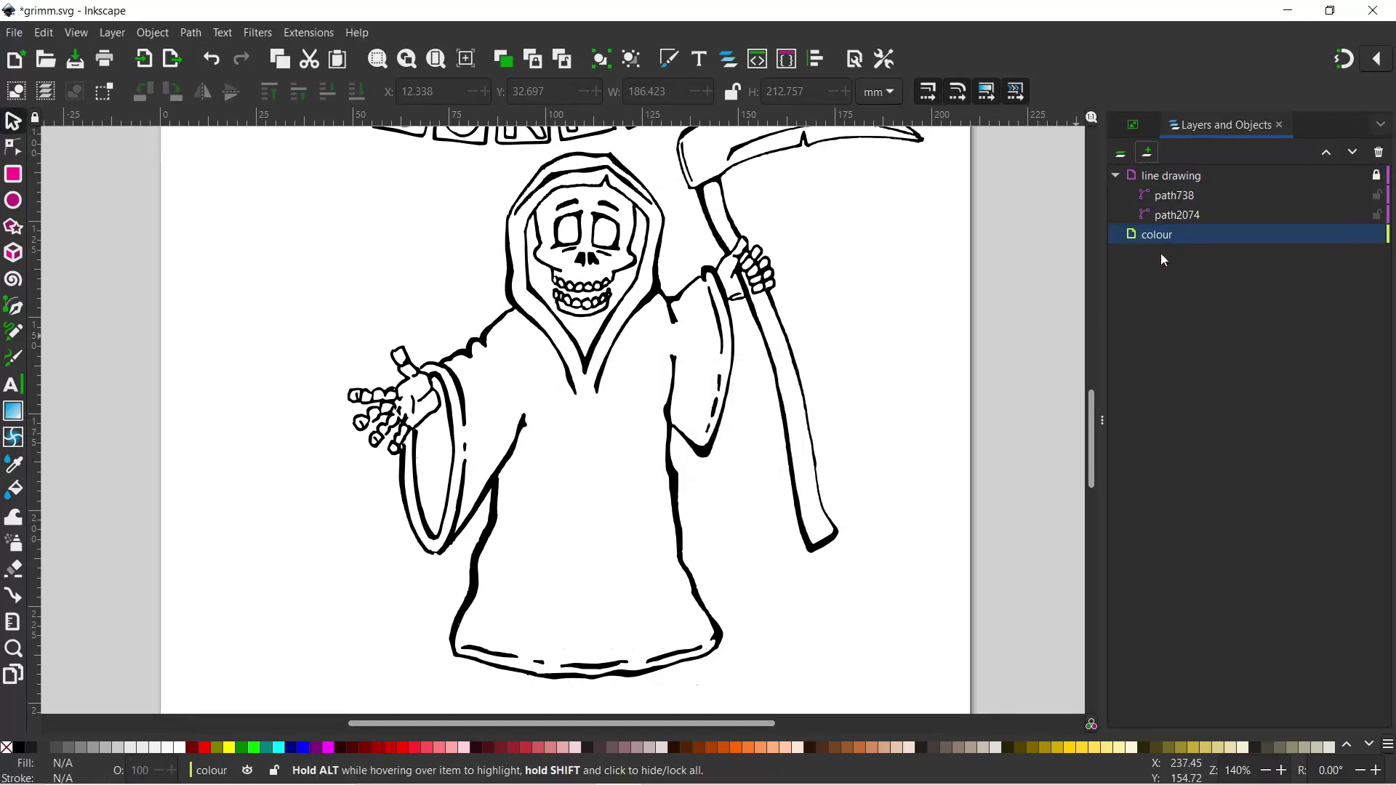
Bucket-fill the reaper's robe dark brown on the colour layer and the scythe handle a lighter orange-brown.
{"action": "left_click", "coordinate": [13, 490]}
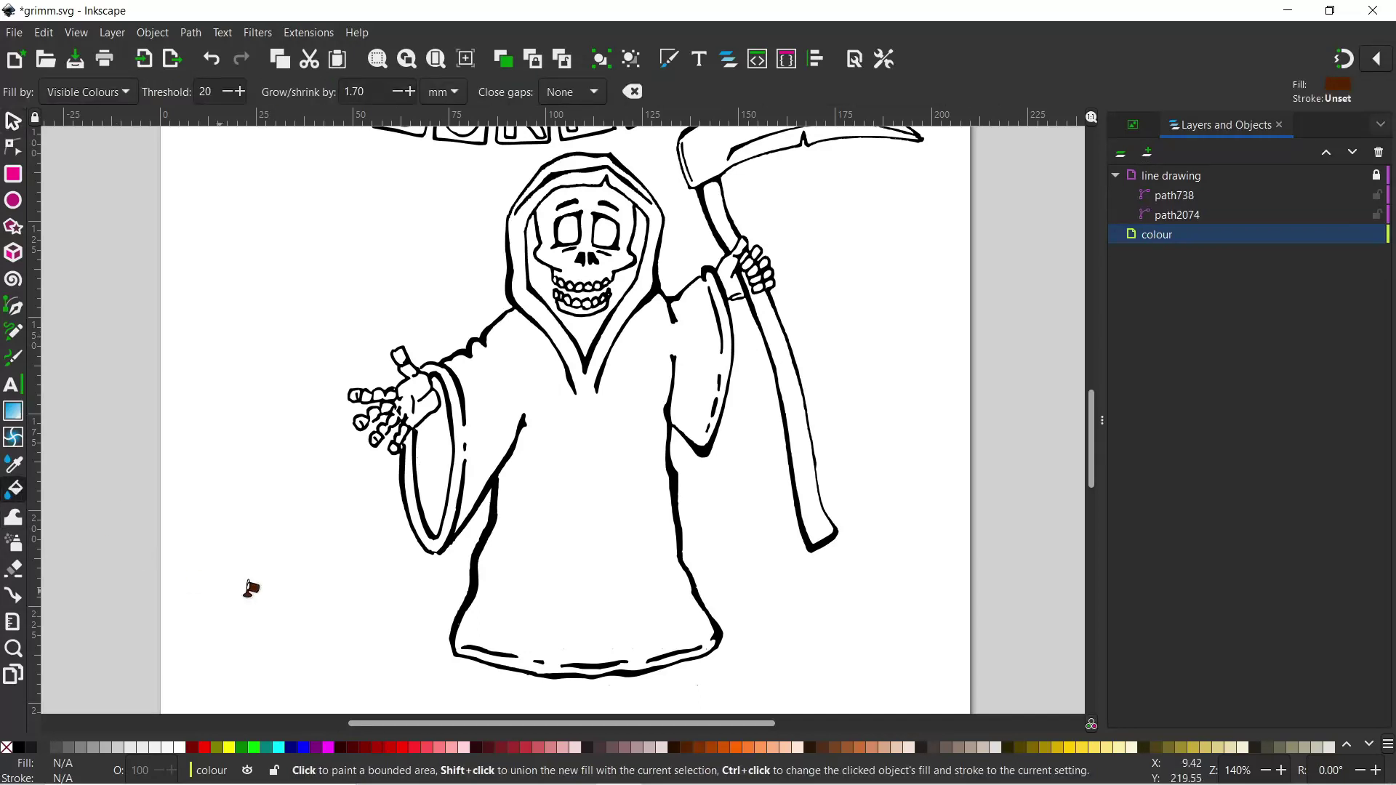
{"action": "left_click", "coordinate": [594, 481]}
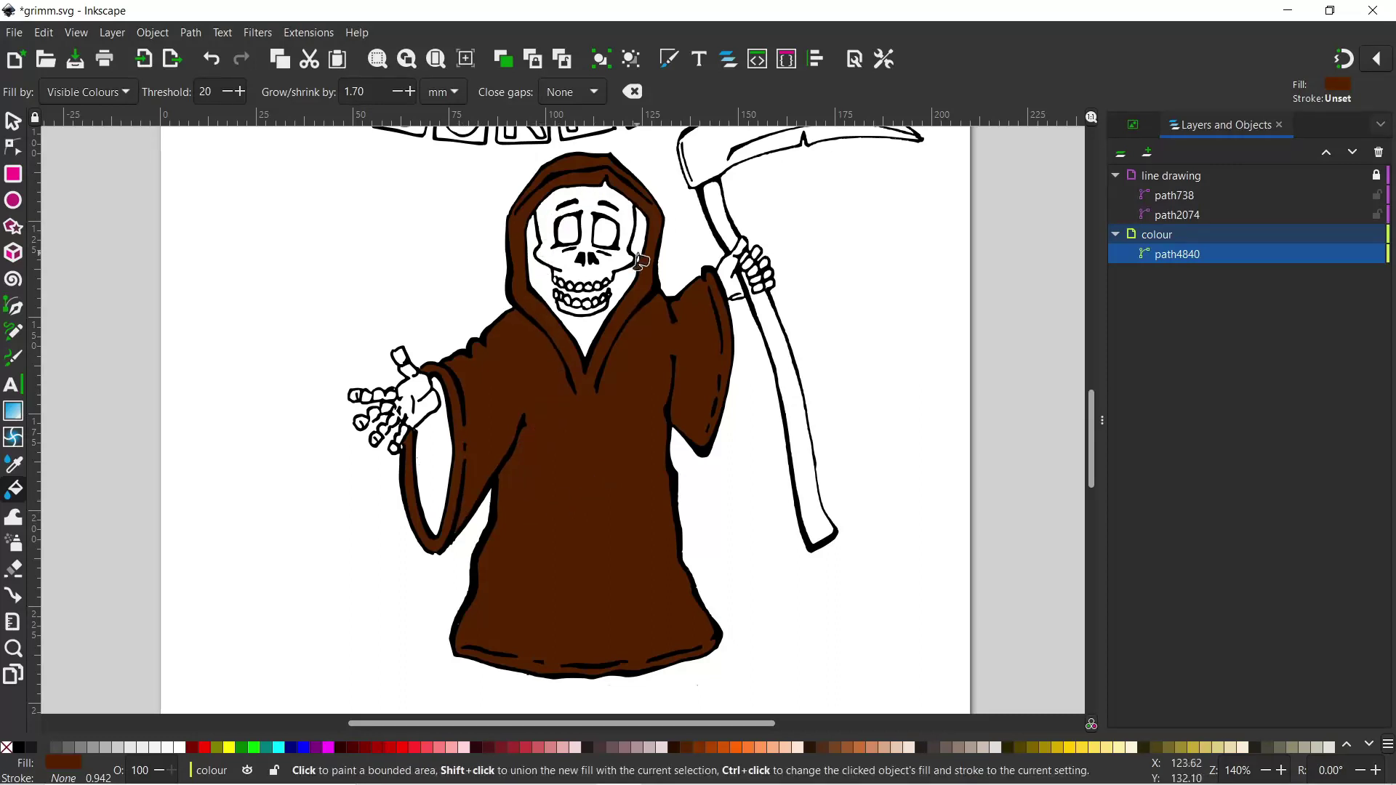
{"action": "scroll", "coordinate": [719, 253], "scroll_direction": "up", "scroll_amount": 1}
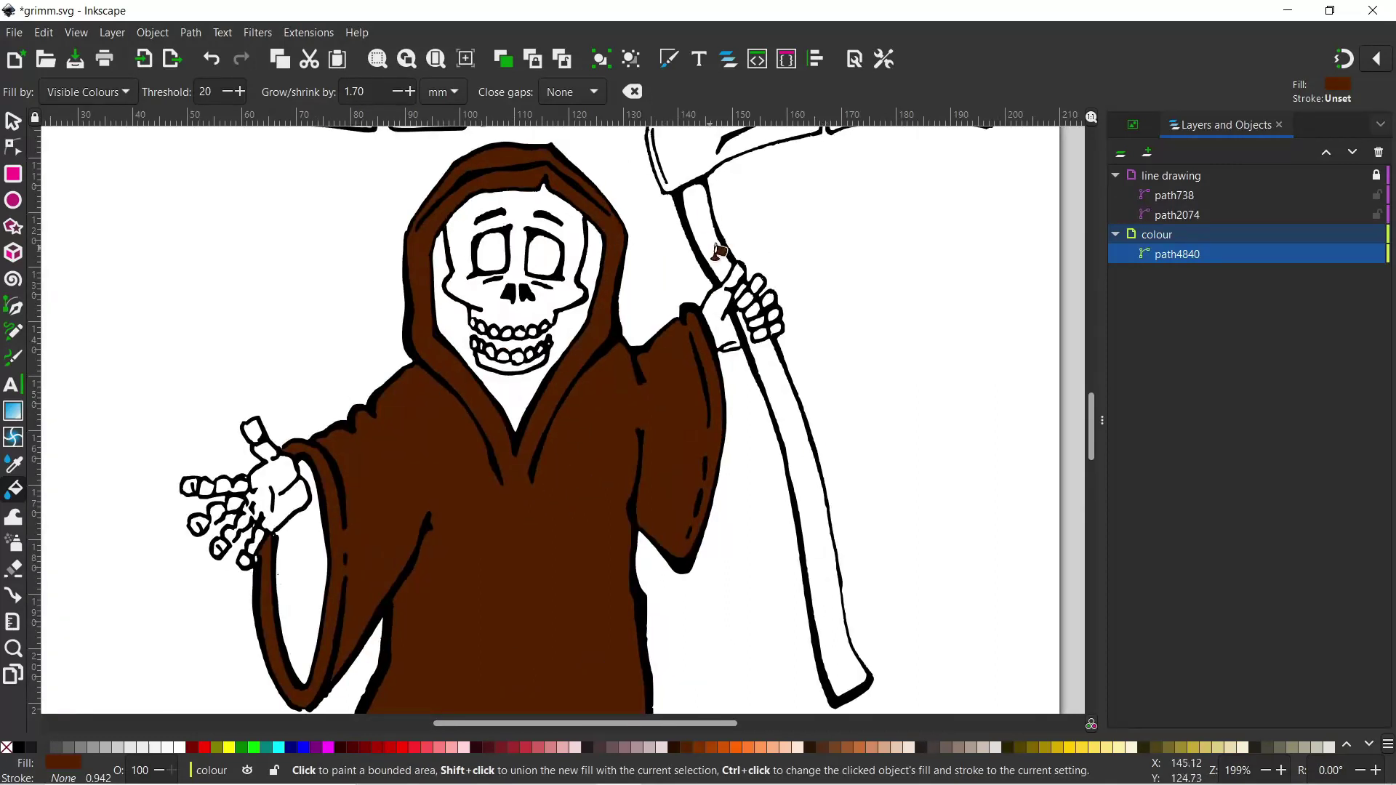
{"action": "left_click", "coordinate": [719, 252]}
{"action": "left_click", "coordinate": [708, 746]}
Fill the skull's eye sockets black and colour the scythe blade a lighter grey.
{"action": "scroll", "coordinate": [552, 418], "scroll_direction": "up", "scroll_amount": 4}
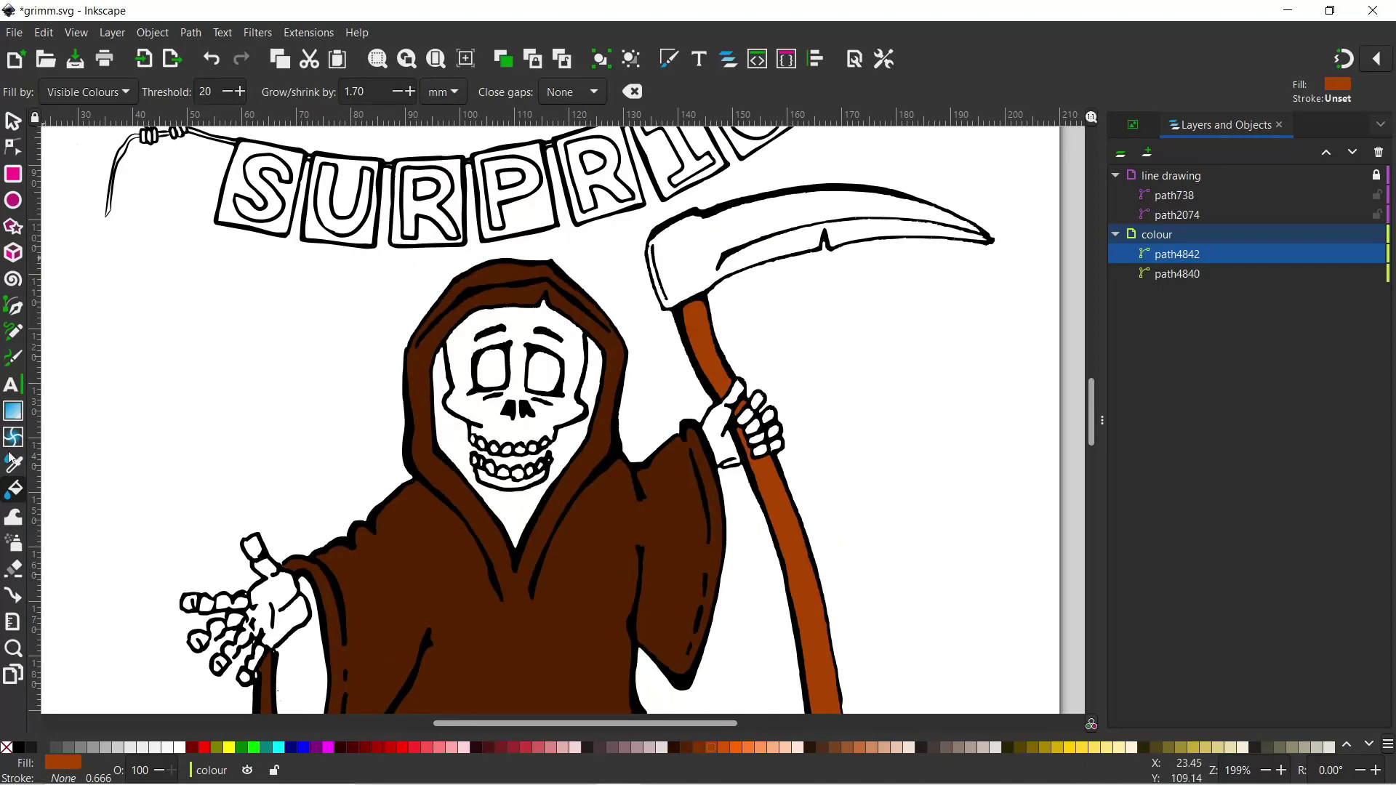
{"action": "left_click", "coordinate": [488, 369]}
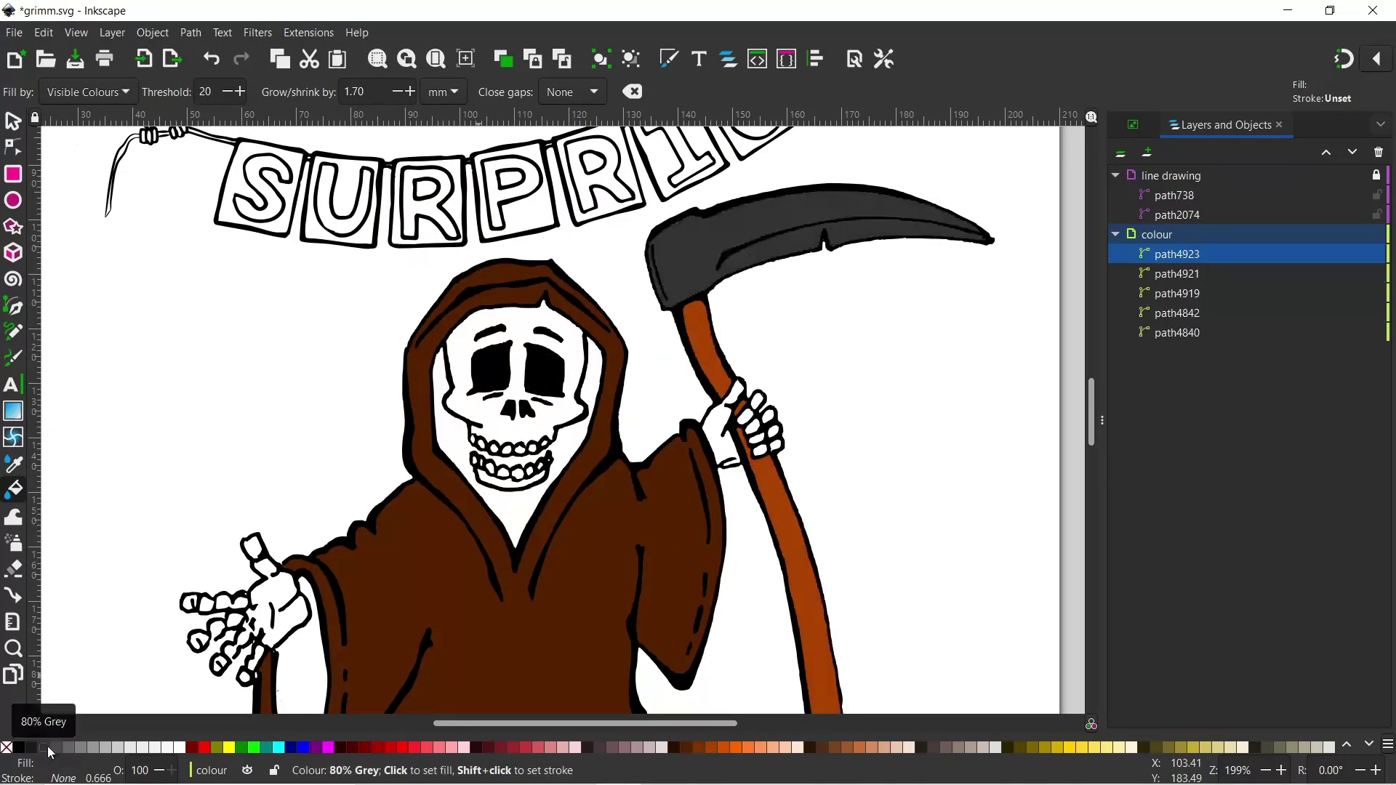
{"action": "left_click", "coordinate": [98, 751]}
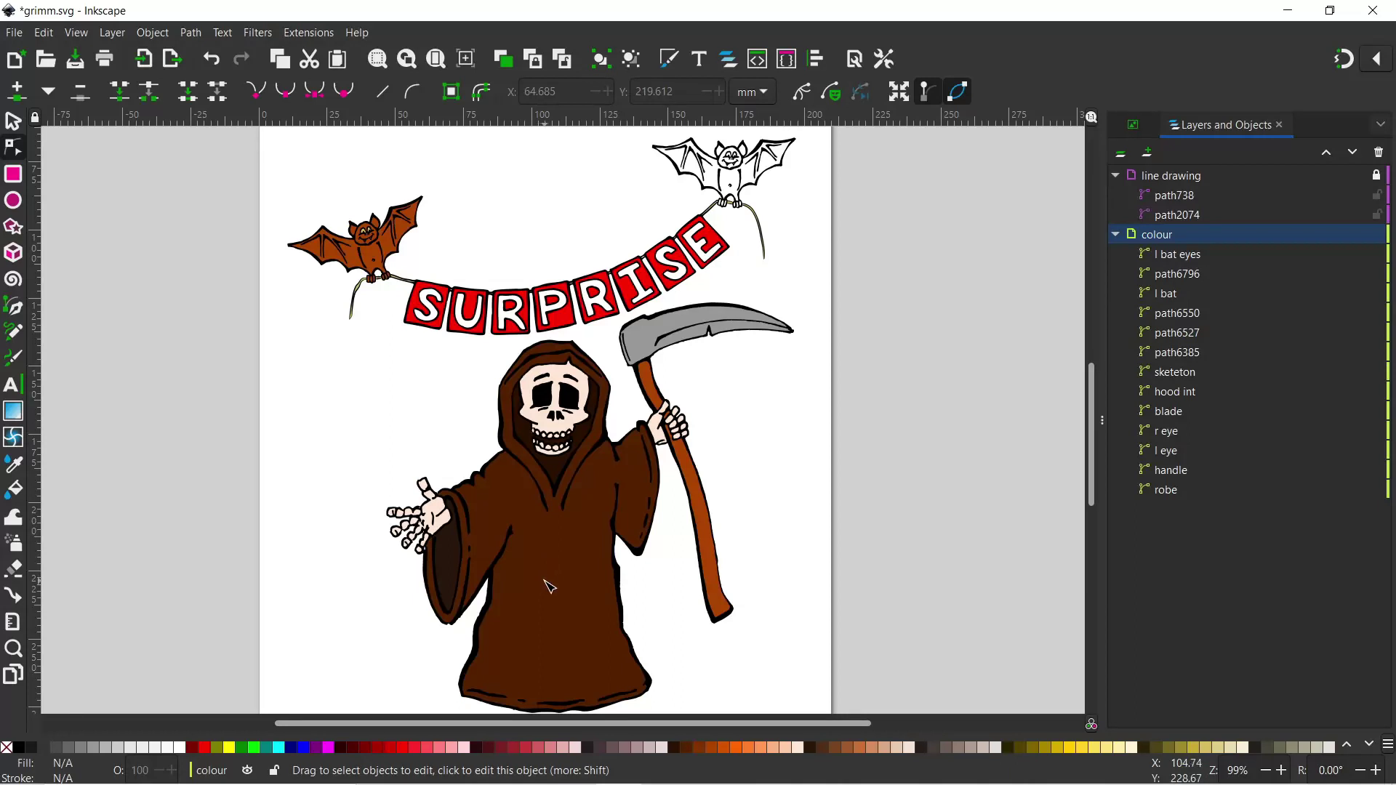
Turn the robe fill into a clip group.
{"action": "key", "text": "s"}
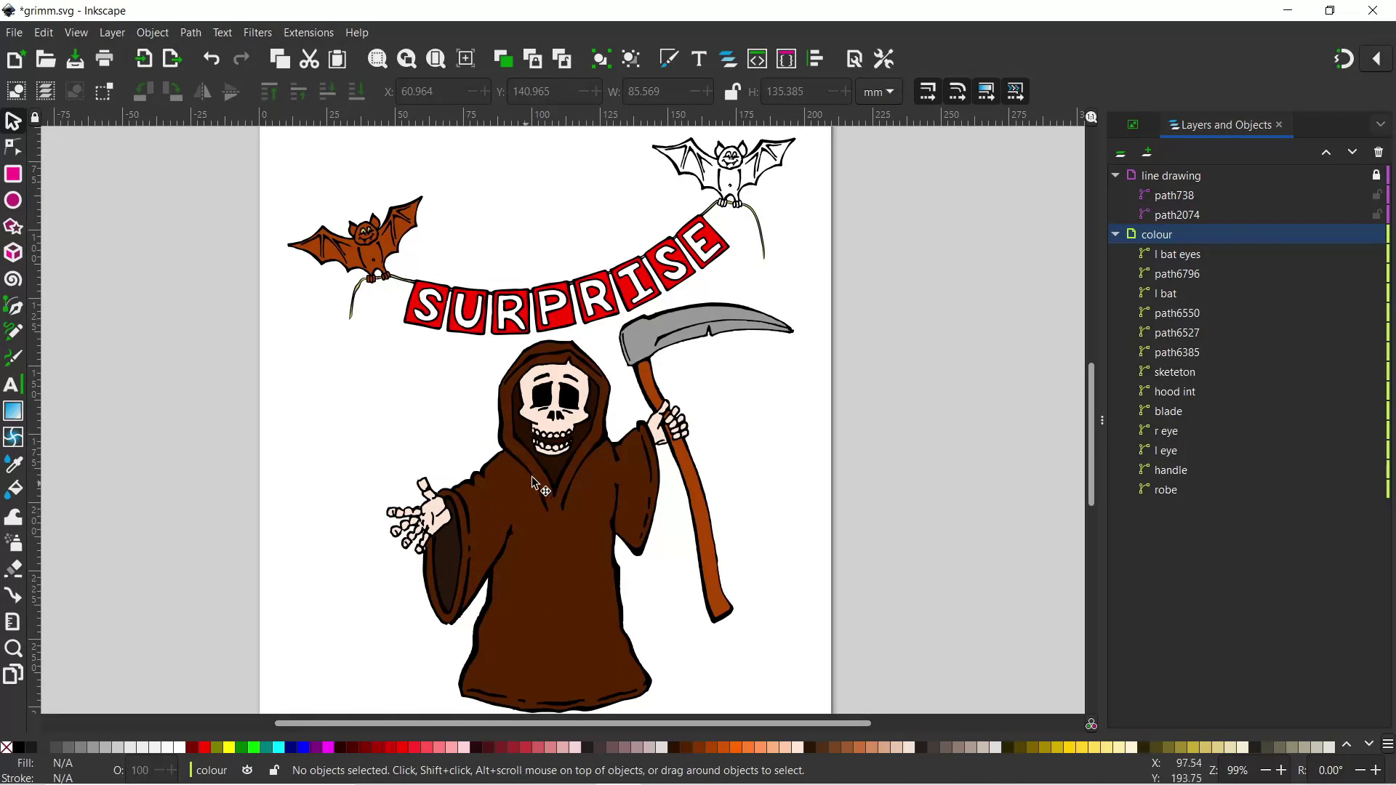
{"action": "right_click", "coordinate": [547, 590]}
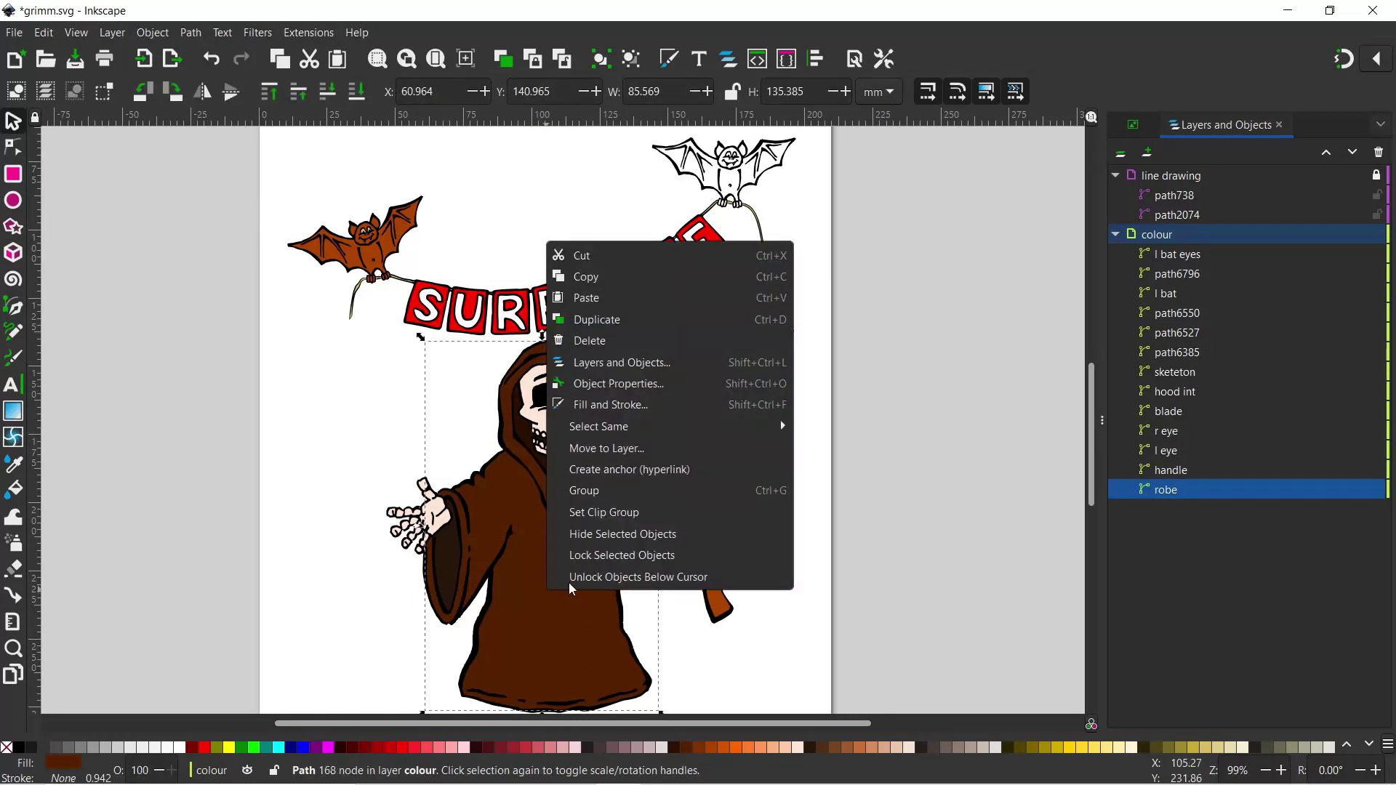
{"action": "left_click", "coordinate": [610, 518]}
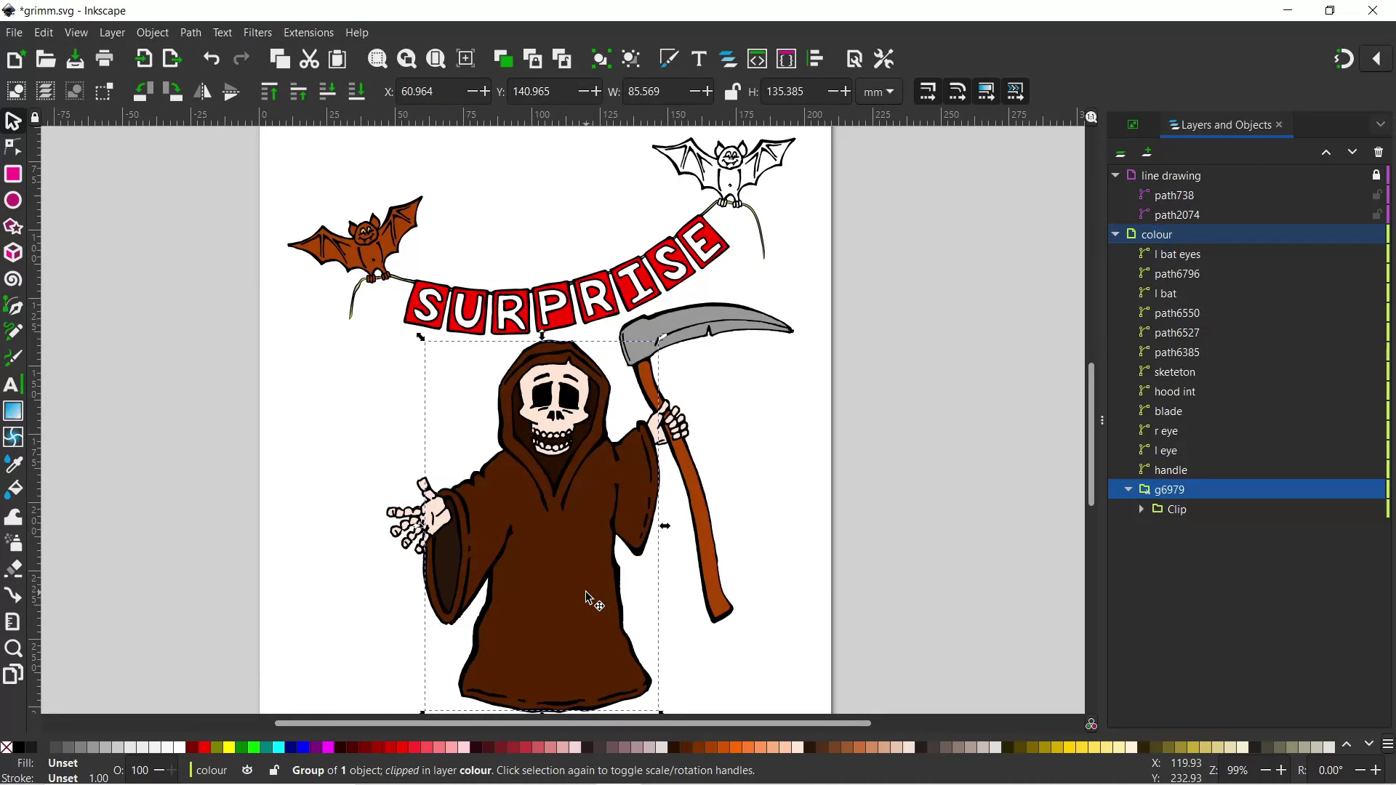
Begin a dark brown shading shape with the Pen tool, following the inside of the robe's sleeves, sides and hem.
{"action": "key", "text": "b"}
{"action": "left_click", "coordinate": [522, 454]}
{"action": "left_click", "coordinate": [495, 479]}
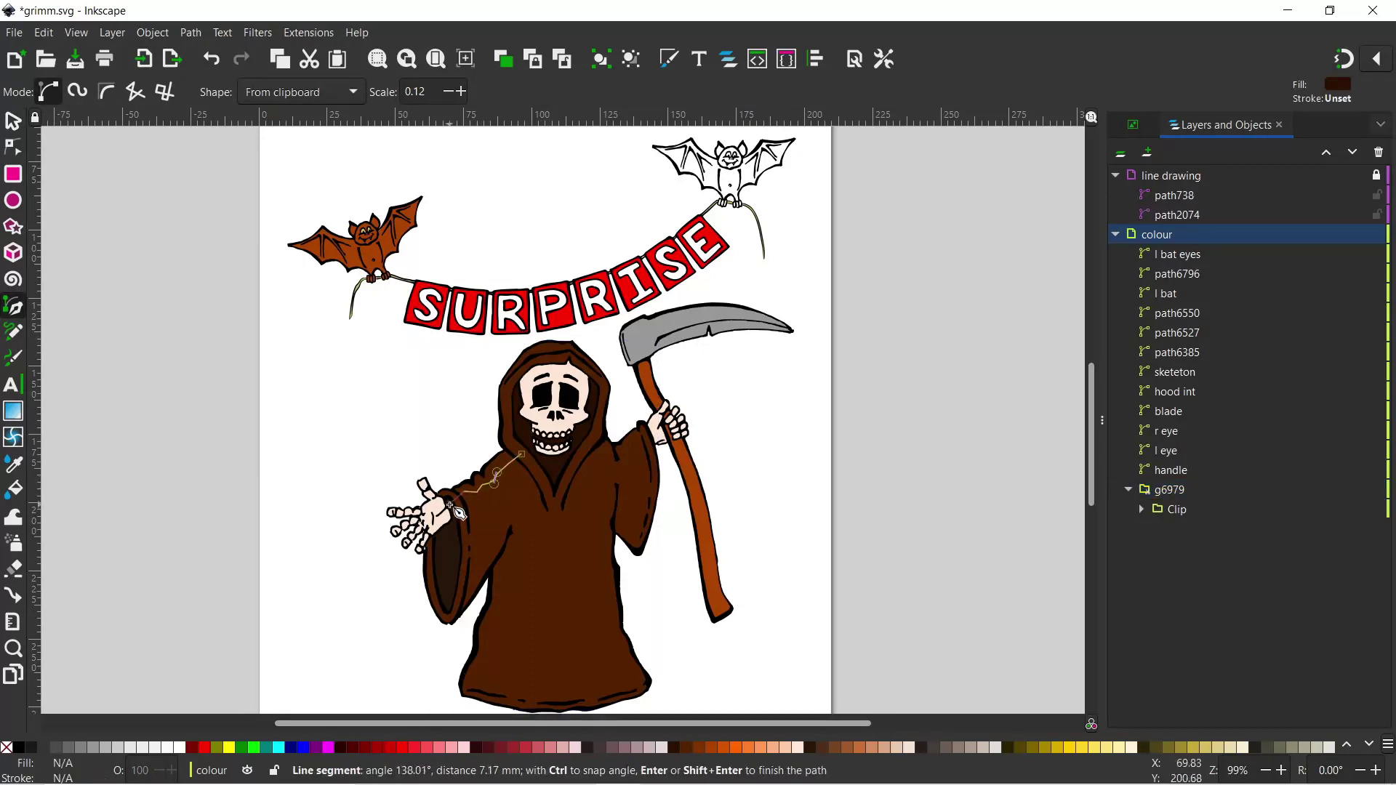
{"action": "left_click", "coordinate": [450, 506]}
{"action": "left_click", "coordinate": [445, 607]}
{"action": "left_click", "coordinate": [514, 530]}
{"action": "left_click_drag", "start_coordinate": [493, 653], "coordinate": [485, 662]}
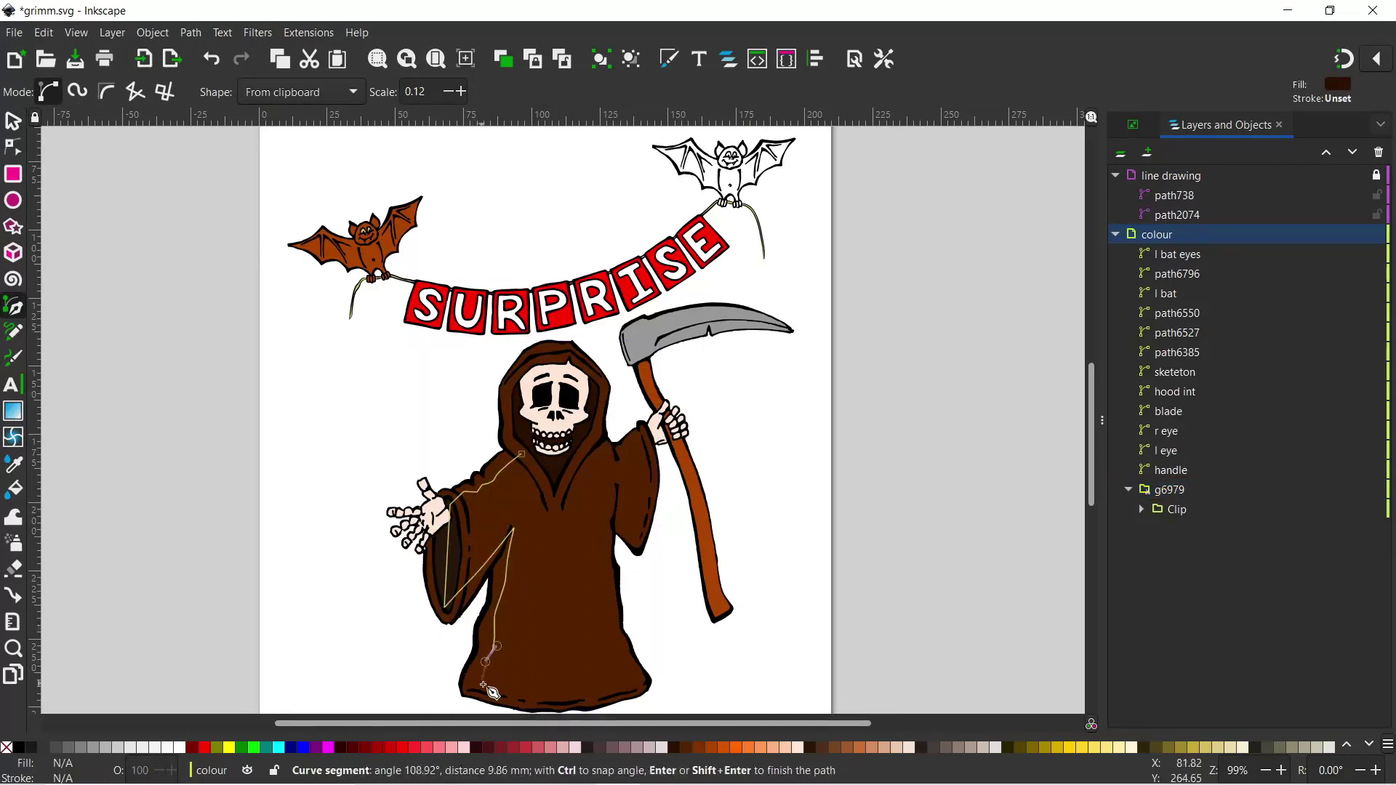
{"action": "left_click", "coordinate": [489, 694]}
{"action": "left_click", "coordinate": [640, 691]}
{"action": "left_click", "coordinate": [639, 539]}
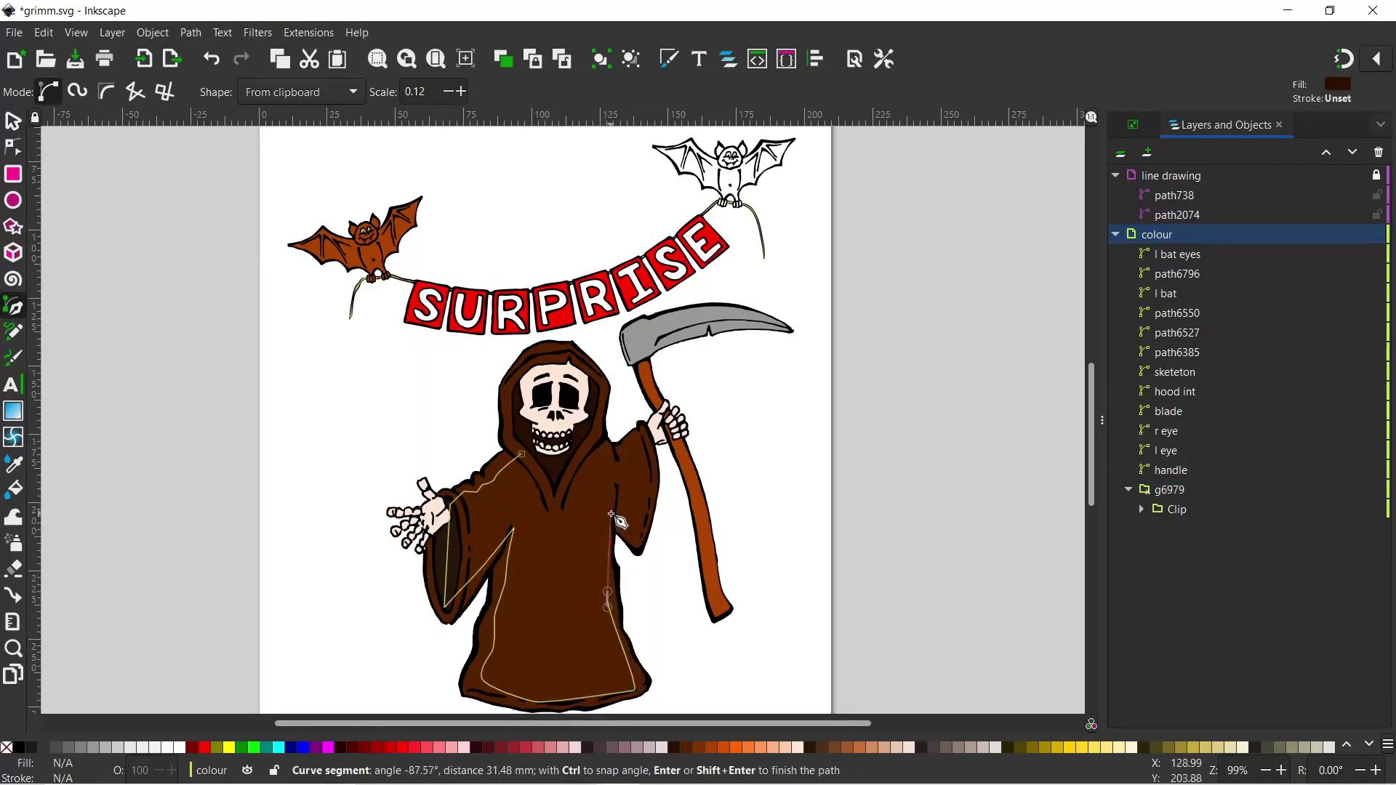
{"action": "left_click", "coordinate": [639, 428]}
Continue the shading outline loosely around the outside of the reaper, below the hem and back to the hood, closing the shape.
{"action": "left_click", "coordinate": [627, 391]}
{"action": "left_click", "coordinate": [756, 490]}
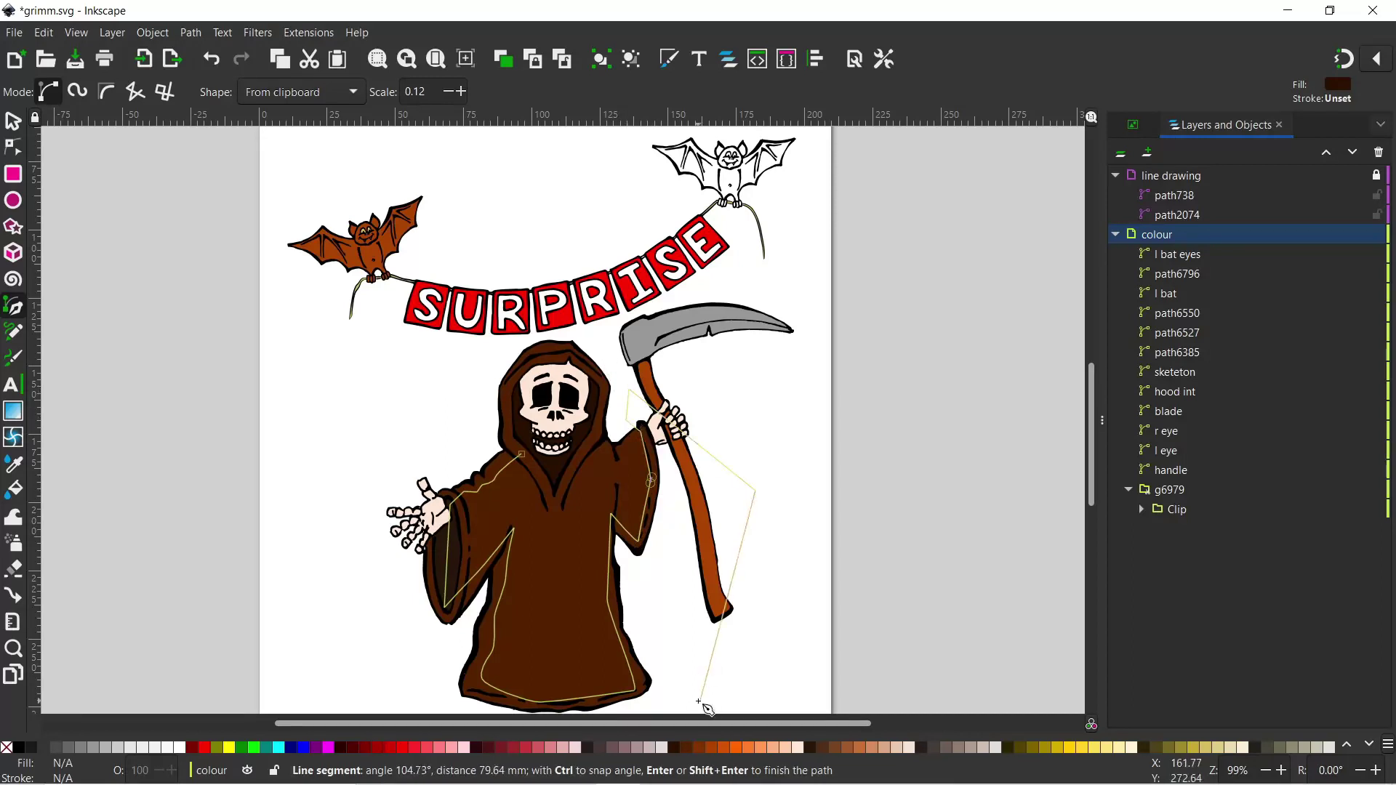
{"action": "left_click", "coordinate": [699, 701]}
{"action": "scroll", "coordinate": [699, 701], "scroll_direction": "down", "scroll_amount": 4}
{"action": "left_click", "coordinate": [573, 635]}
{"action": "left_click", "coordinate": [431, 600]}
{"action": "left_click", "coordinate": [432, 535]}
{"action": "left_click", "coordinate": [358, 429]}
{"action": "left_click", "coordinate": [420, 333]}
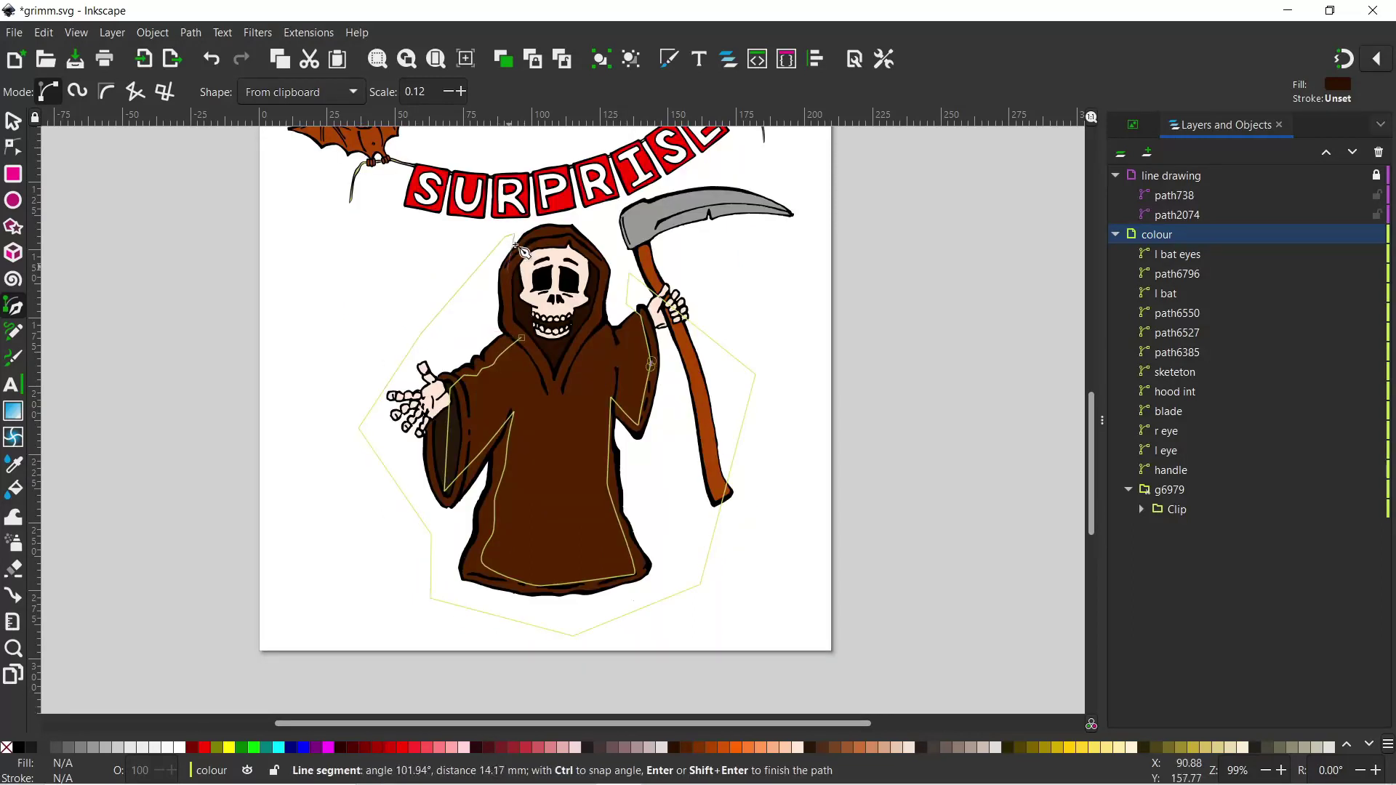
{"action": "left_click", "coordinate": [536, 222]}
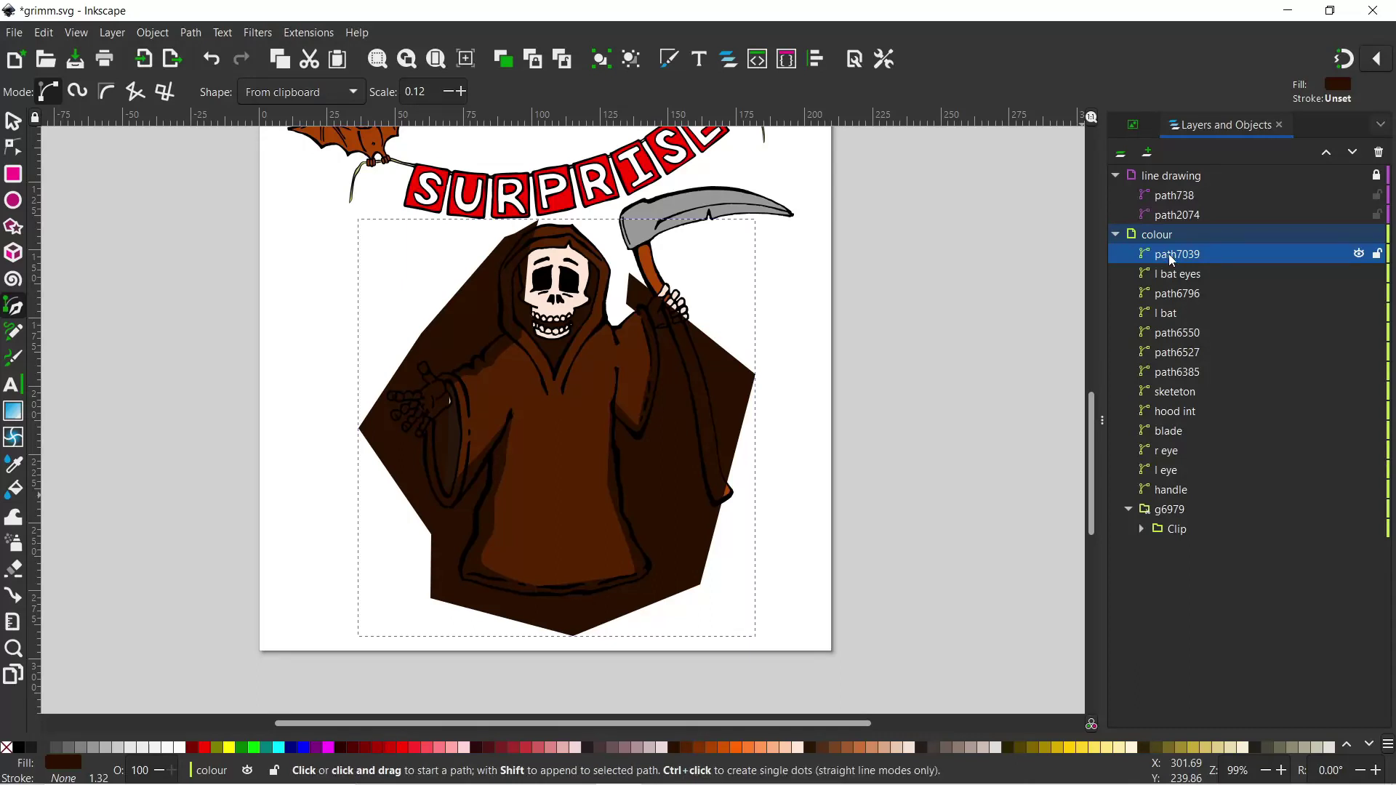
Move the shading shape into the robe's clip group and blur it to soften its edges.
{"action": "left_click_drag", "start_coordinate": [1170, 256], "coordinate": [1182, 510]}
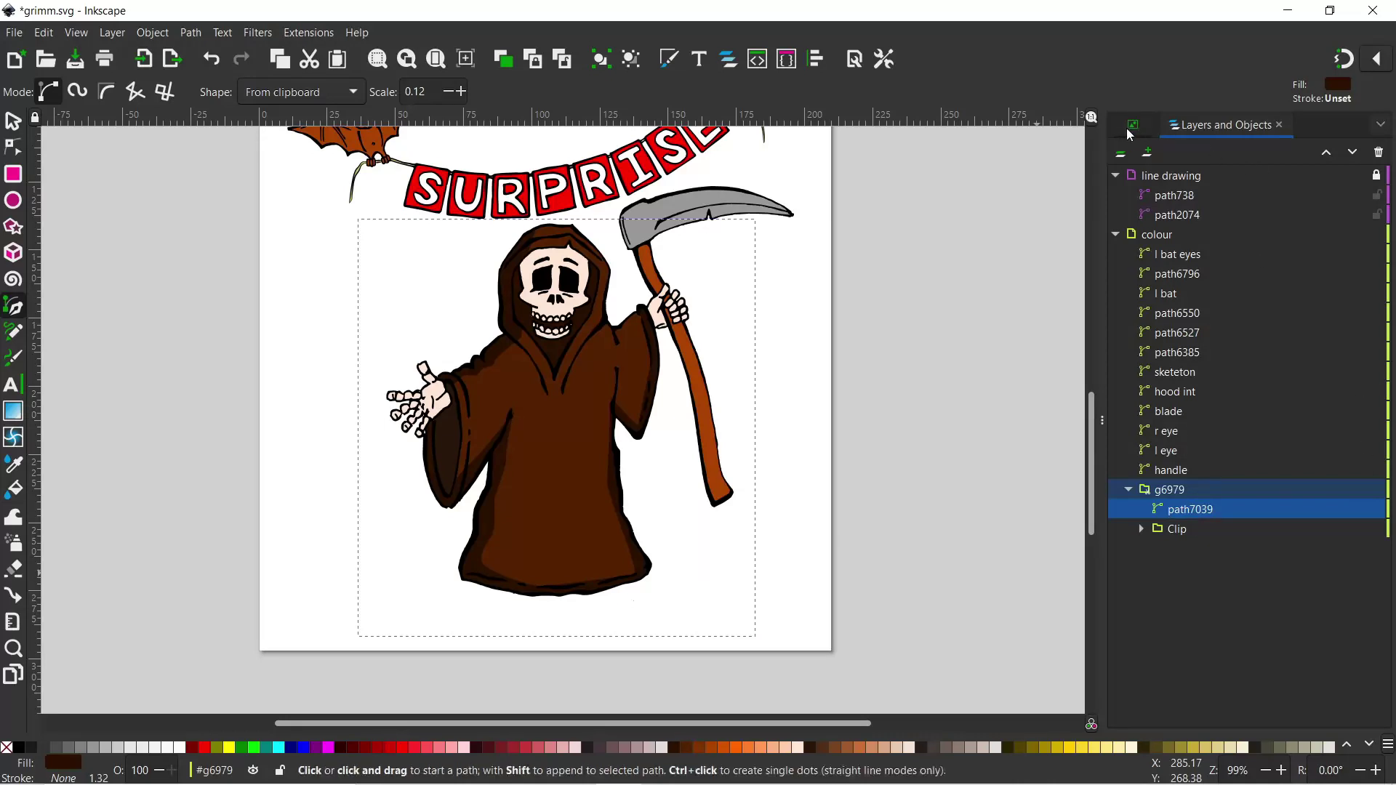
{"action": "left_click", "coordinate": [669, 60]}
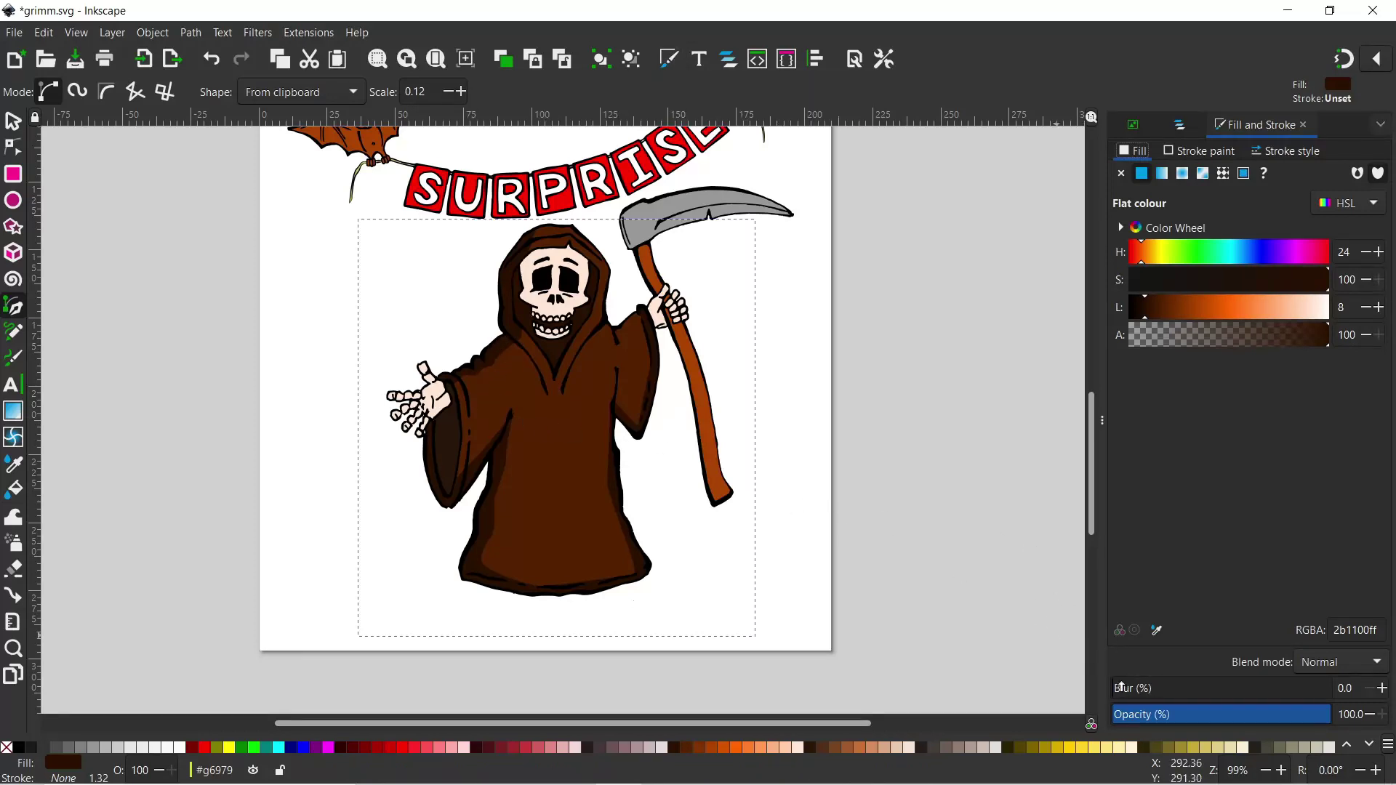
{"action": "left_click_drag", "start_coordinate": [1121, 688], "coordinate": [1179, 685]}
Rename the robe's clip group "robe" and turn the scythe blade fill into a clip group.
{"action": "key", "text": "ctrl+shift+l"}
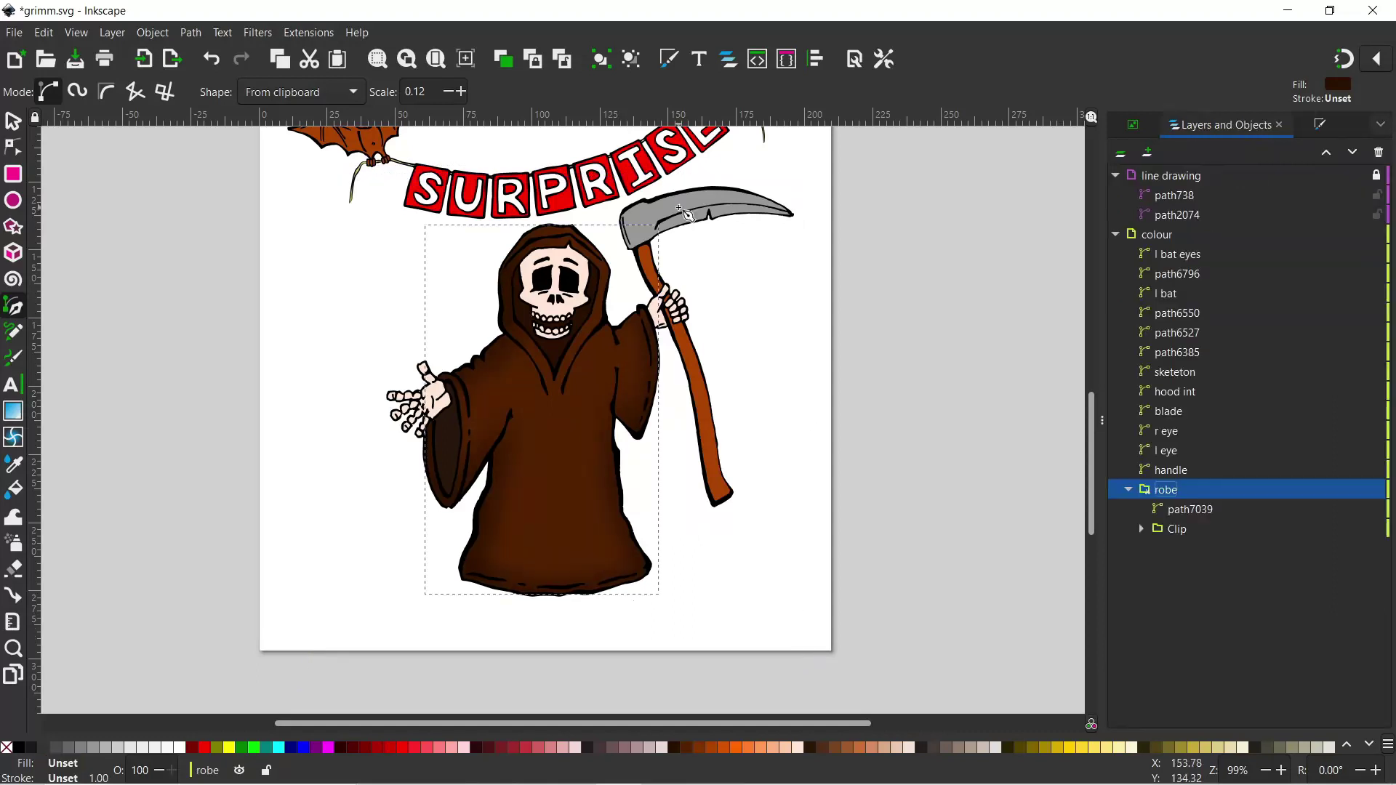
{"action": "key", "text": "s"}
{"action": "left_click", "coordinate": [727, 204]}
{"action": "left_click", "coordinate": [727, 204]}
Draw a dark grey shading shape along the blade's lower edge and move it into the blade's clip group.
{"action": "key", "text": "b"}
{"action": "left_click_drag", "start_coordinate": [653, 245], "coordinate": [656, 225]}
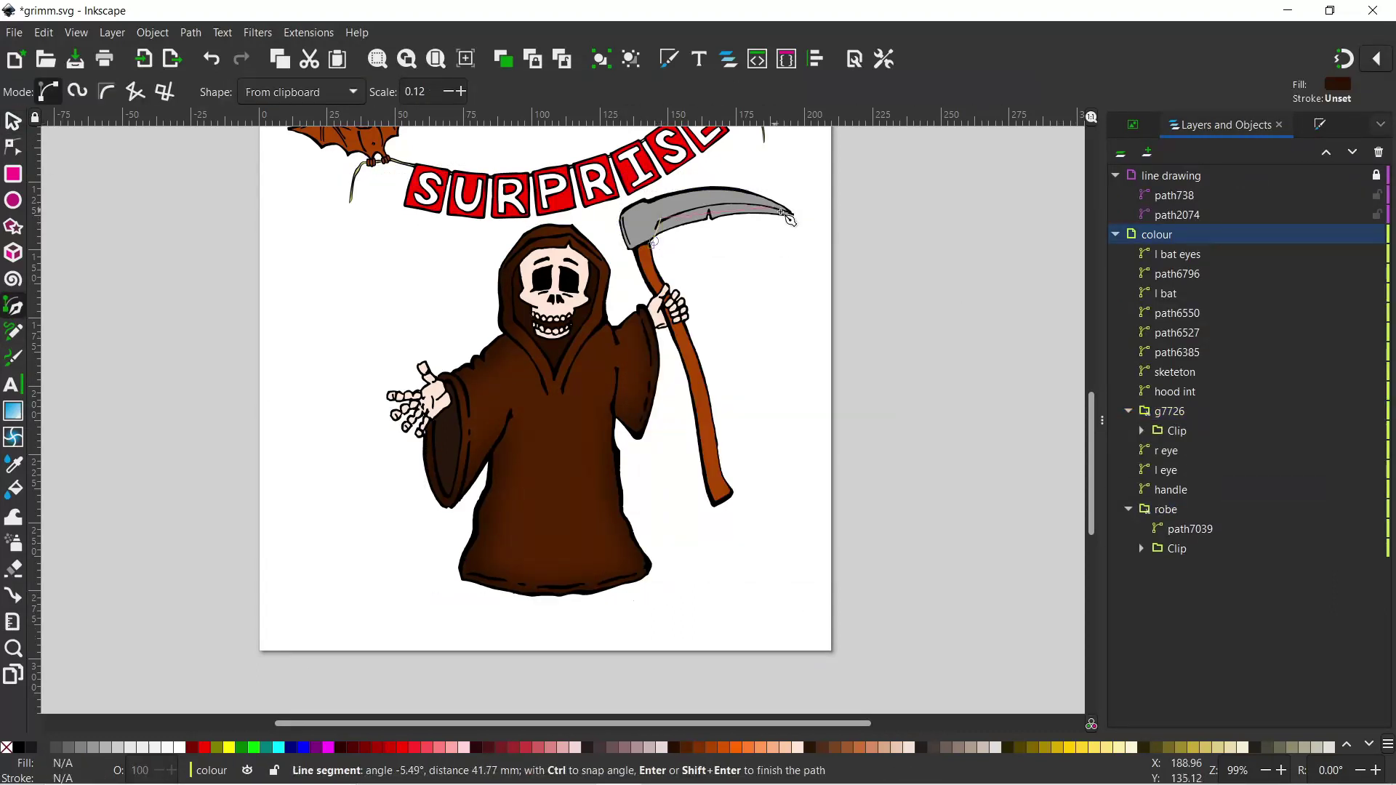
{"action": "left_click", "coordinate": [793, 218]}
{"action": "left_click", "coordinate": [1171, 437]}
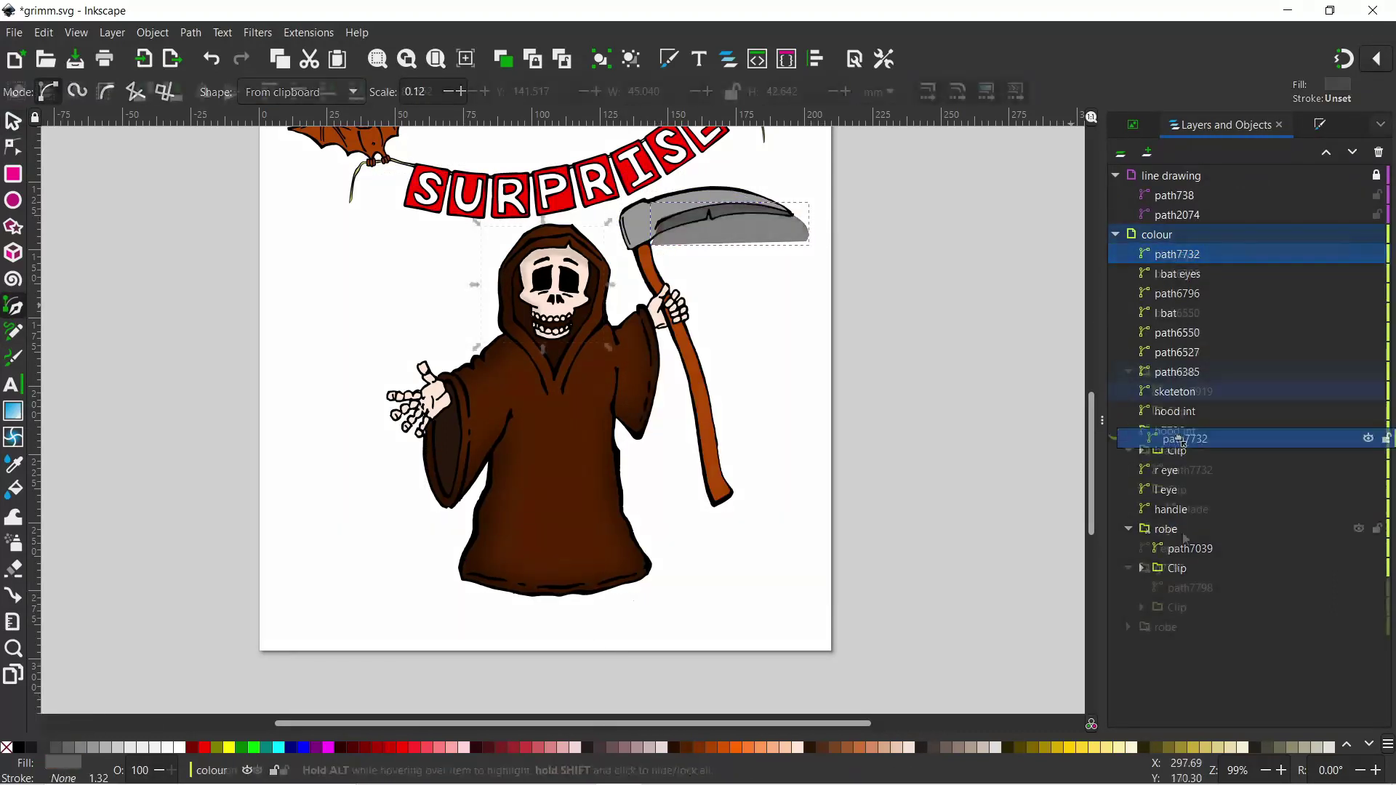
Lower the opacity of the skull's shading shape to 67.3% and deselect it.
{"action": "key", "text": "ctrl+shift+f"}
{"action": "left_click_drag", "start_coordinate": [1331, 714], "coordinate": [1265, 714]}
{"action": "left_click", "coordinate": [905, 339]}
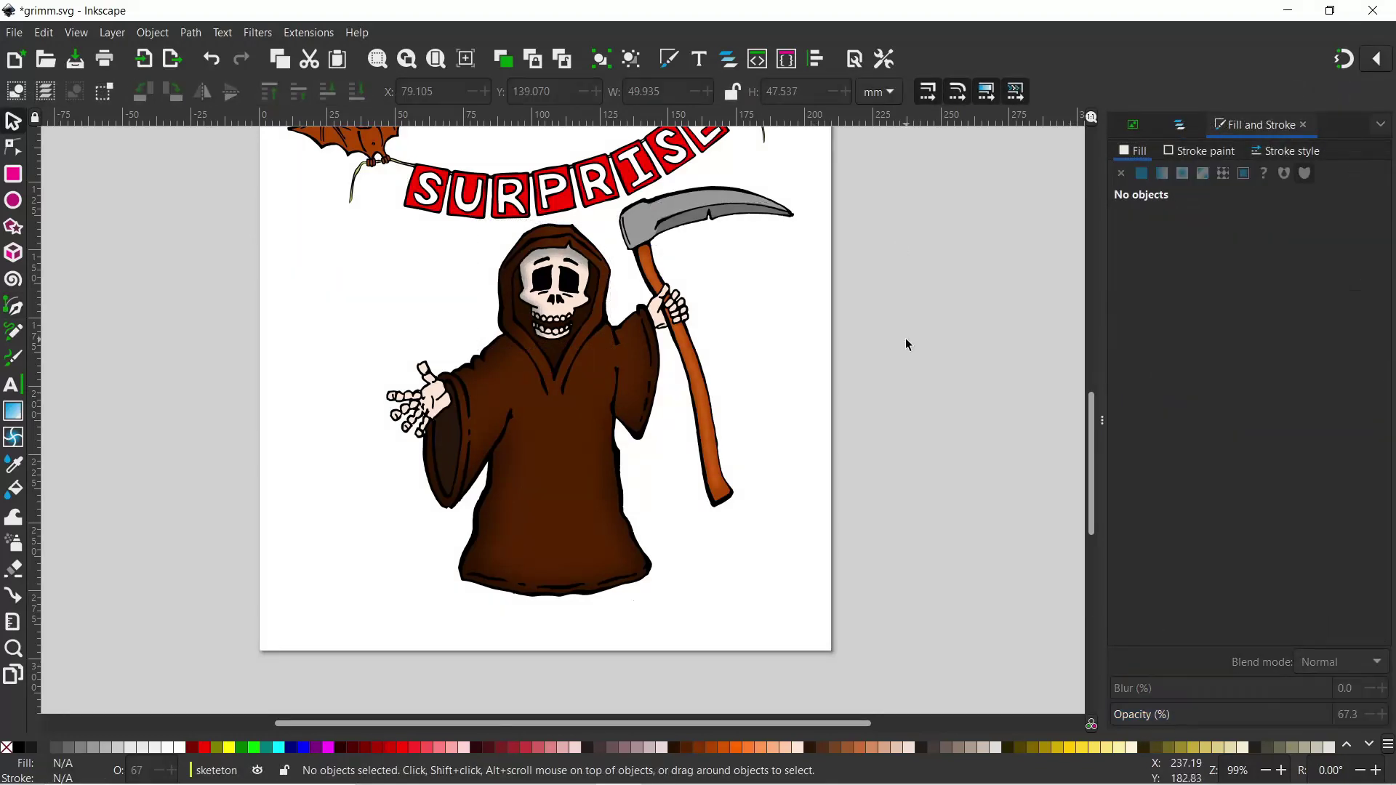
Give the skull's left eye socket fill a radial gradient.
{"action": "left_click", "coordinate": [551, 285]}
{"action": "left_click", "coordinate": [547, 287], "text": "alt"}
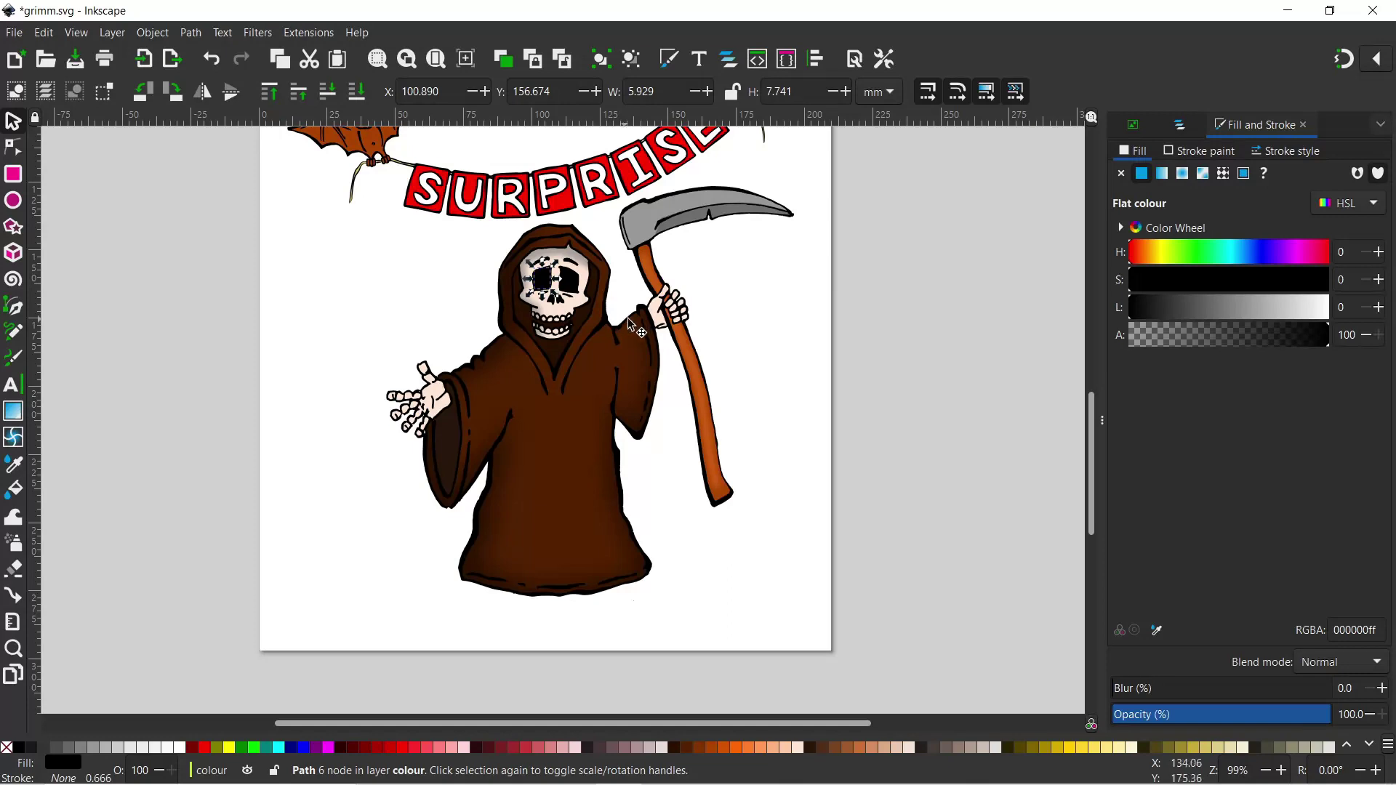
{"action": "key", "text": "ctrl"}
{"action": "scroll", "coordinate": [598, 299], "scroll_direction": "up", "scroll_amount": 3, "text": "ctrl"}
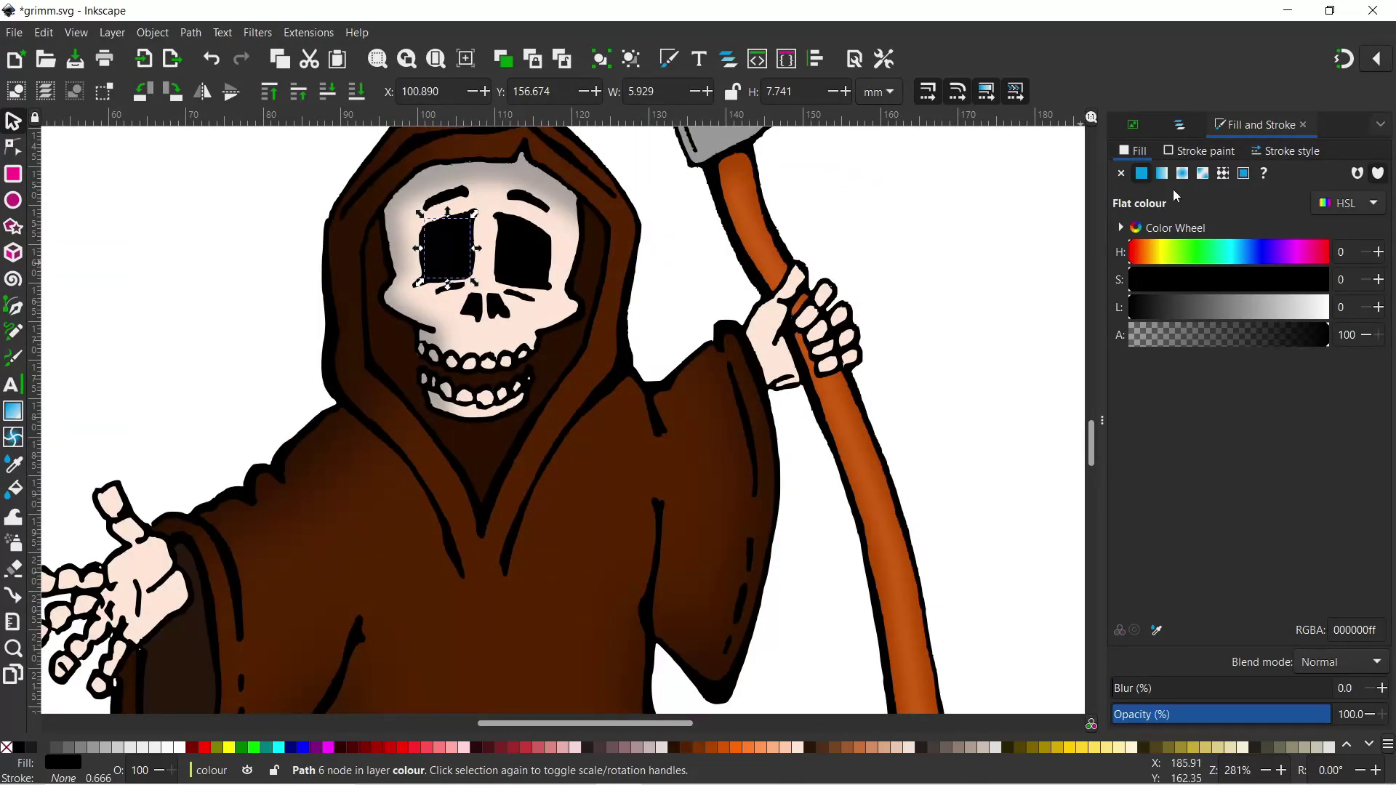
{"action": "left_click", "coordinate": [1183, 173]}
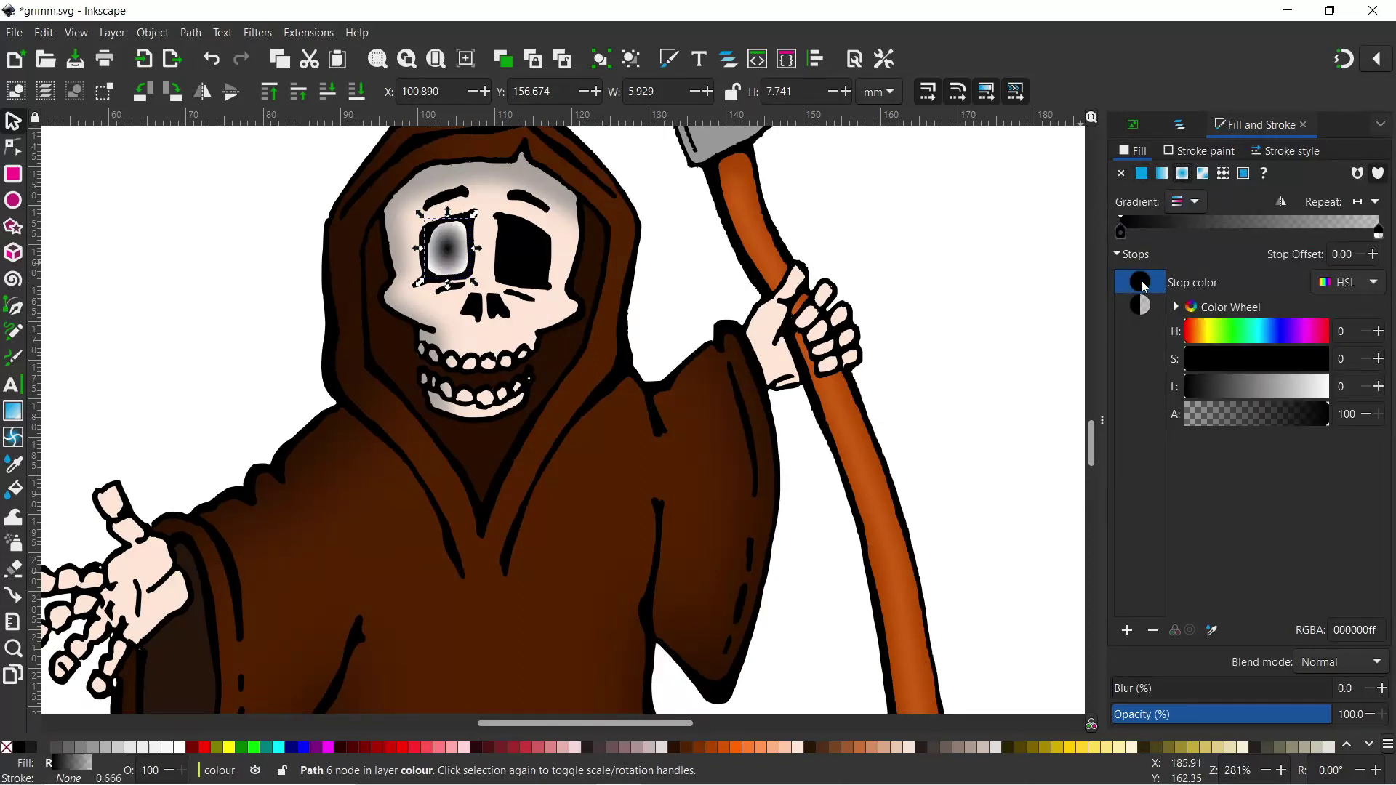
Set the eye gradient's centre stop to white and make its outer black stop fully opaque.
{"action": "left_click_drag", "start_coordinate": [1188, 388], "coordinate": [1354, 383]}
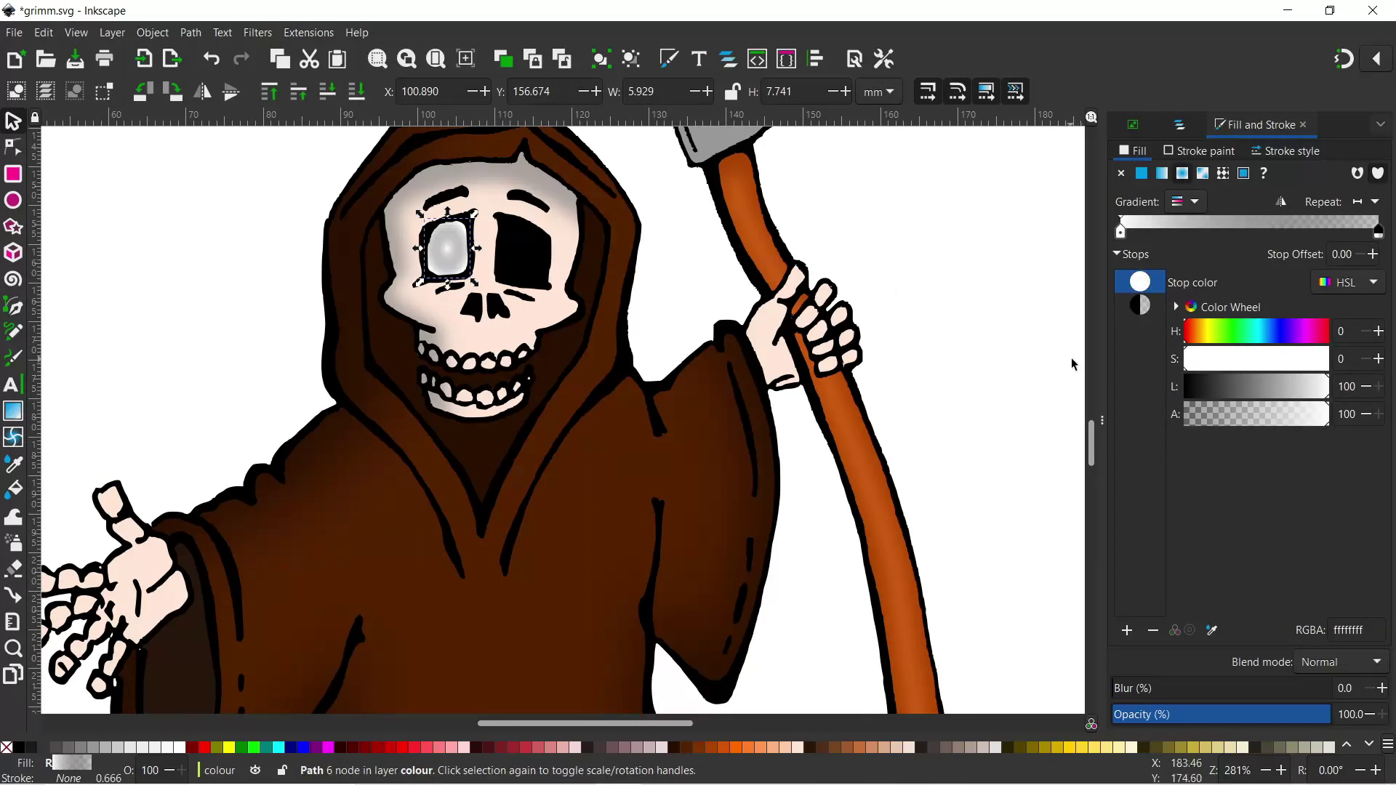
{"action": "left_click", "coordinate": [1146, 309]}
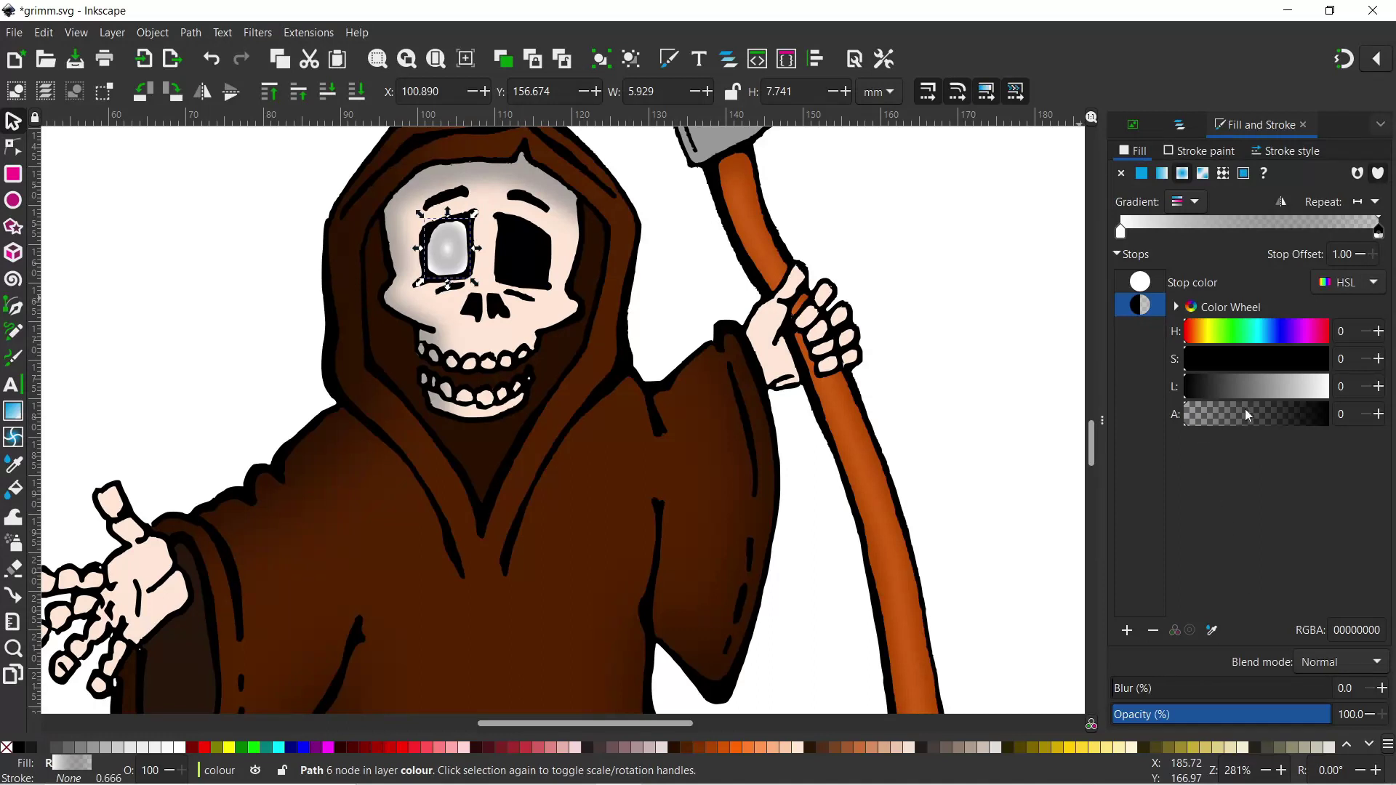
{"action": "left_click_drag", "start_coordinate": [1197, 415], "coordinate": [1338, 418]}
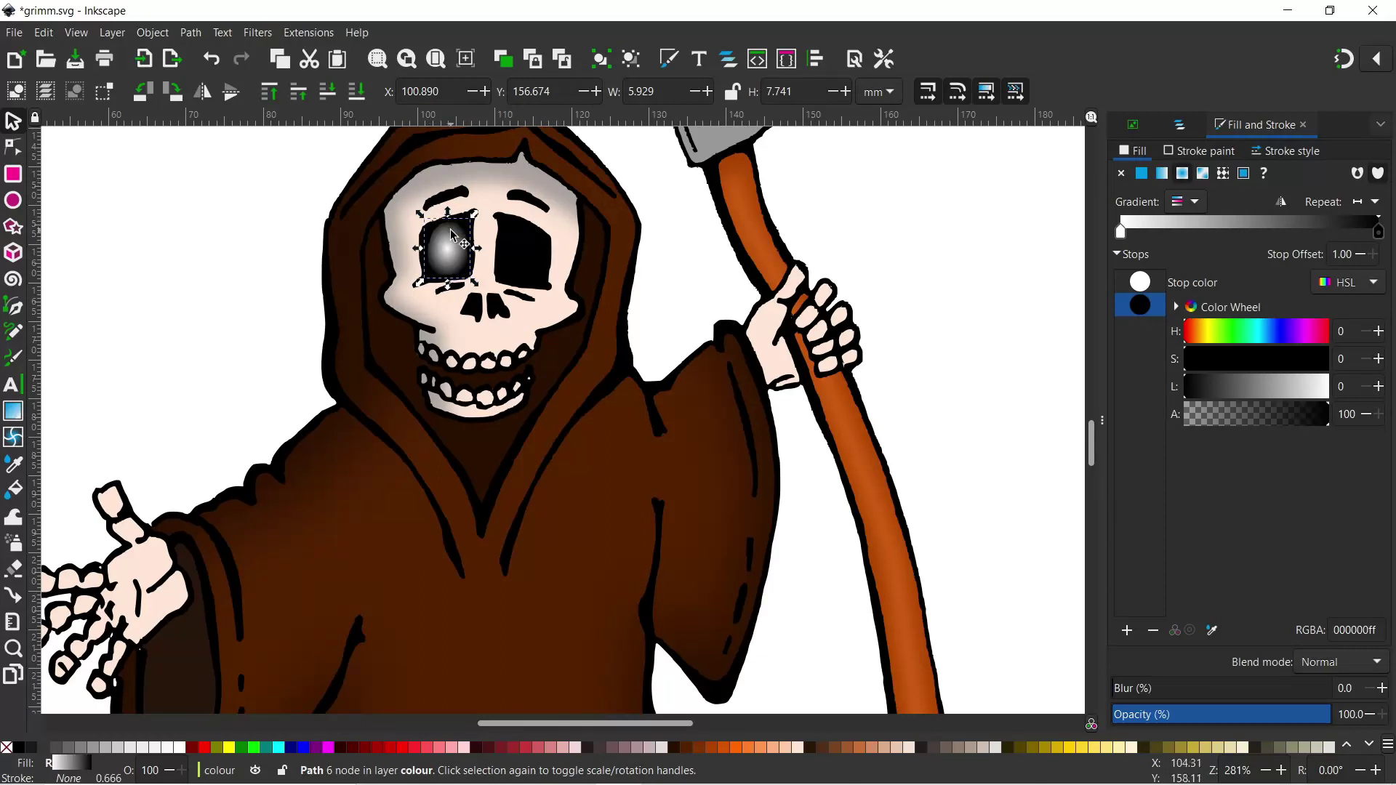
Adjust the radius of the left eye's radial gradient with its handles and add an intermediate stop between centre and edge.
{"action": "left_click", "coordinate": [12, 413]}
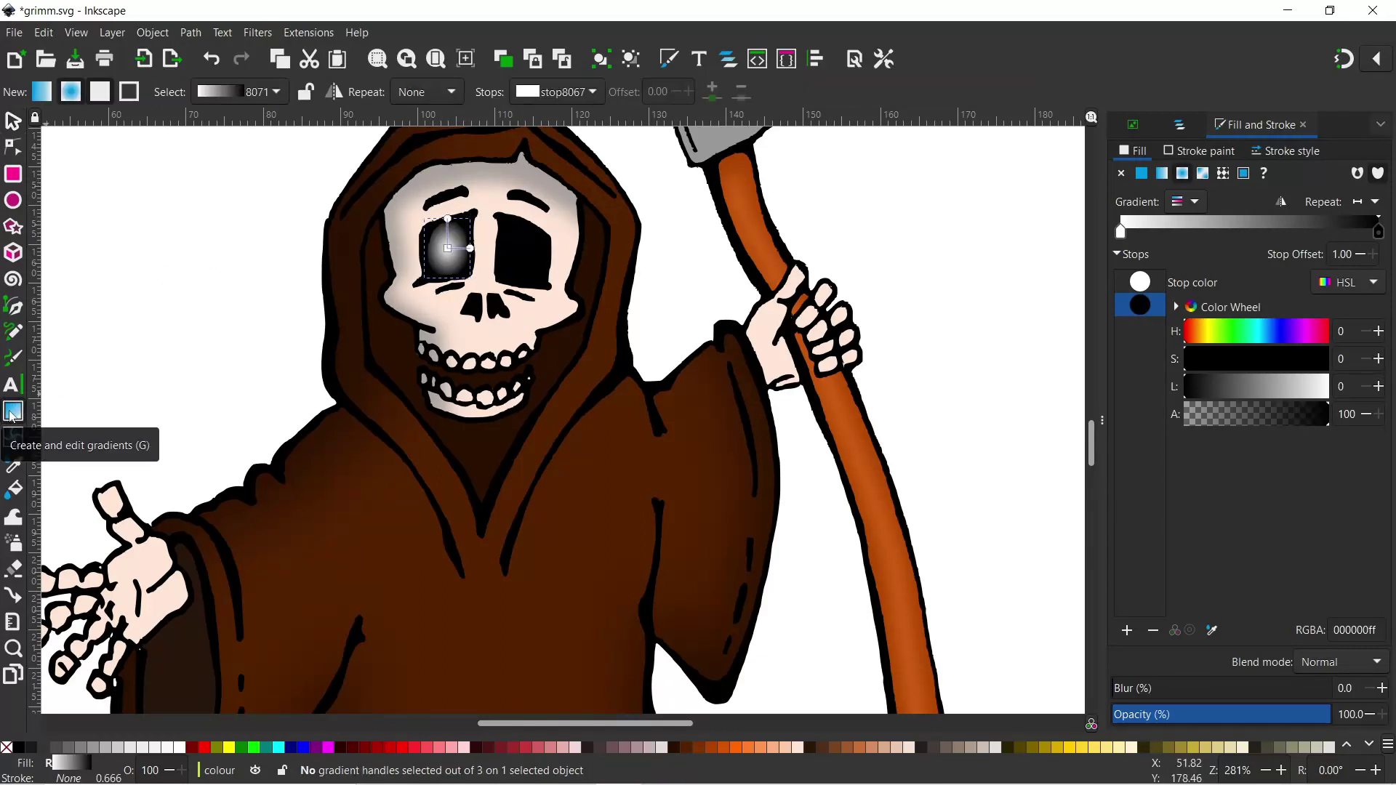
{"action": "left_click_drag", "start_coordinate": [448, 218], "coordinate": [449, 226]}
{"action": "left_click", "coordinate": [470, 249]}
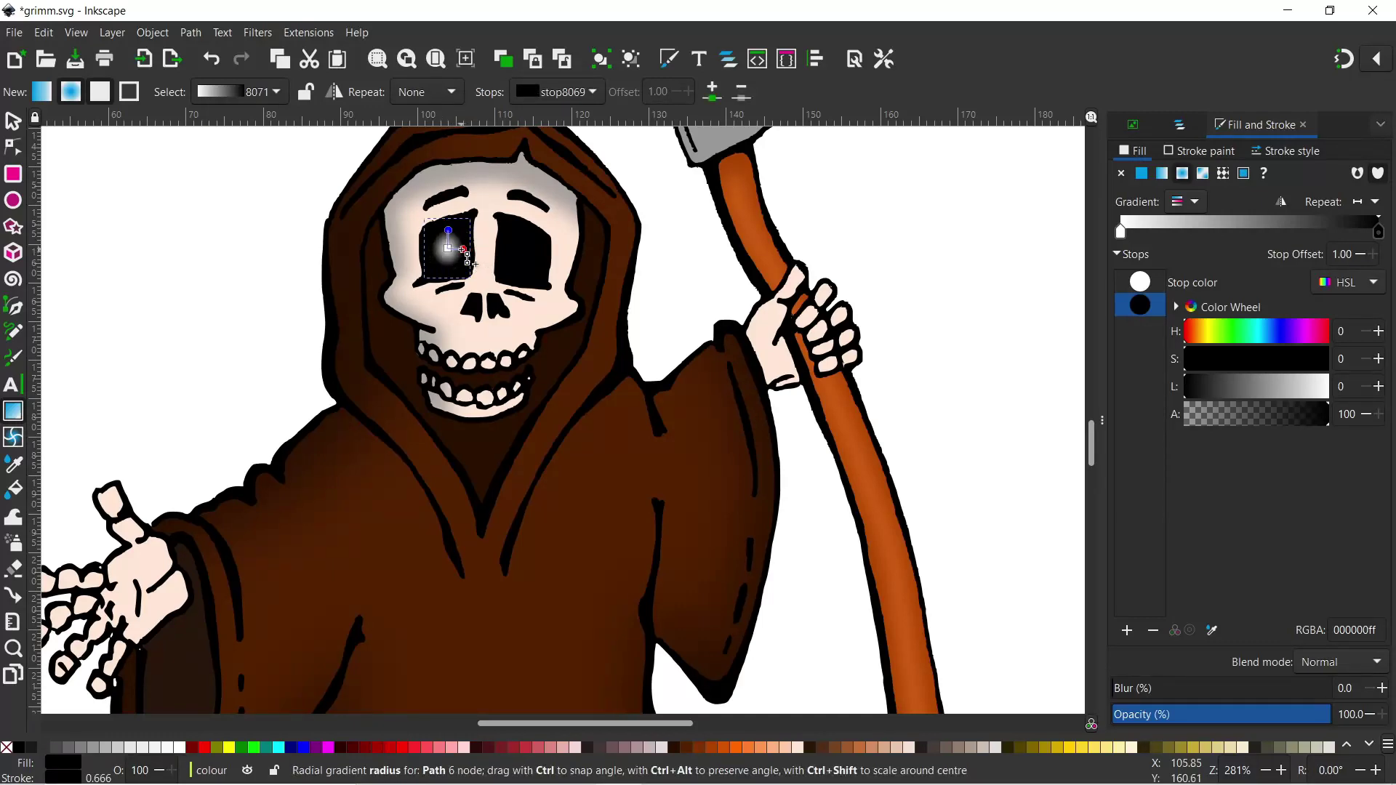
{"action": "scroll", "coordinate": [466, 250], "scroll_direction": "up", "scroll_amount": 1}
{"action": "left_click", "coordinate": [448, 248]}
{"action": "double_click", "coordinate": [457, 250]}
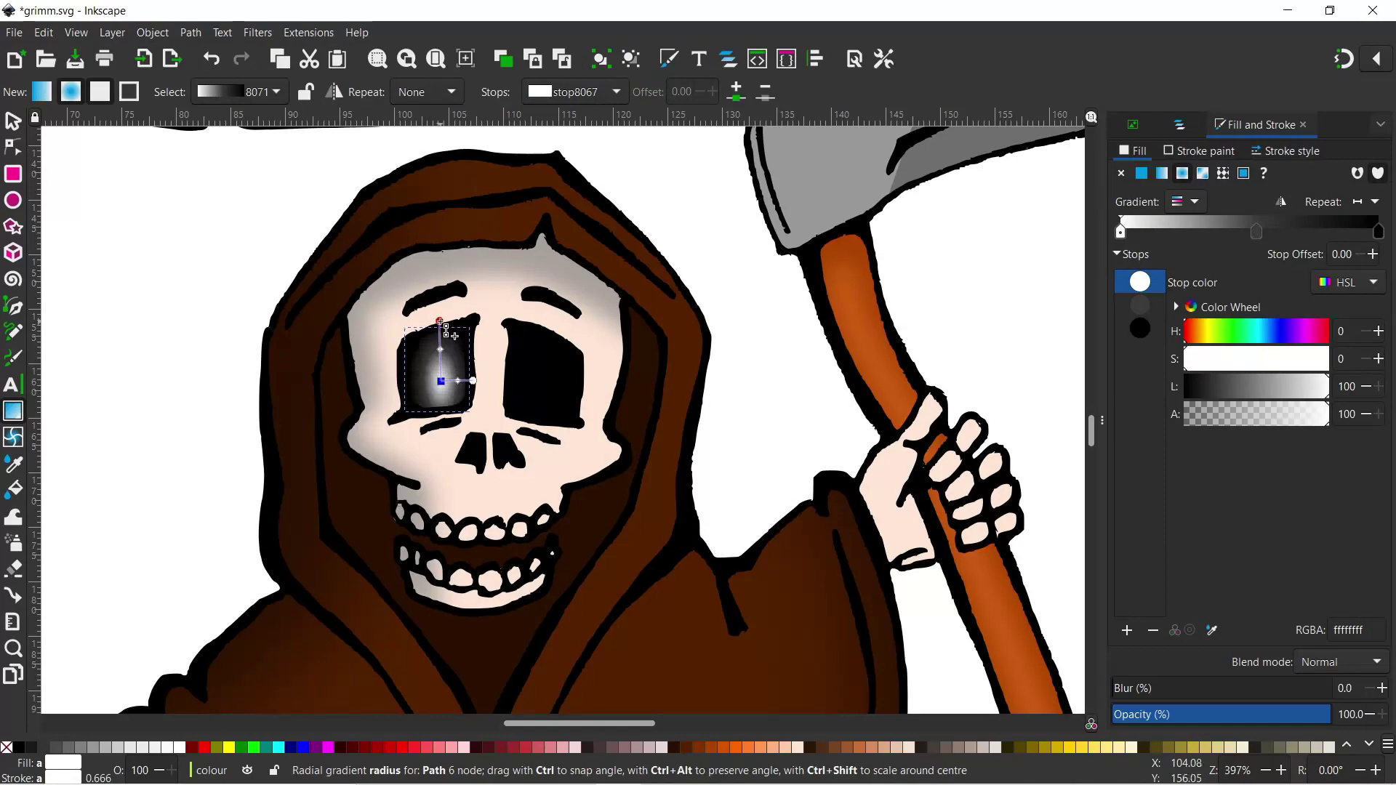
Recolour the left eye gradient's outer stops dark red, including an added stop at offset 0.25 coloured 571f1f.
{"action": "left_click_drag", "start_coordinate": [1200, 386], "coordinate": [1227, 383]}
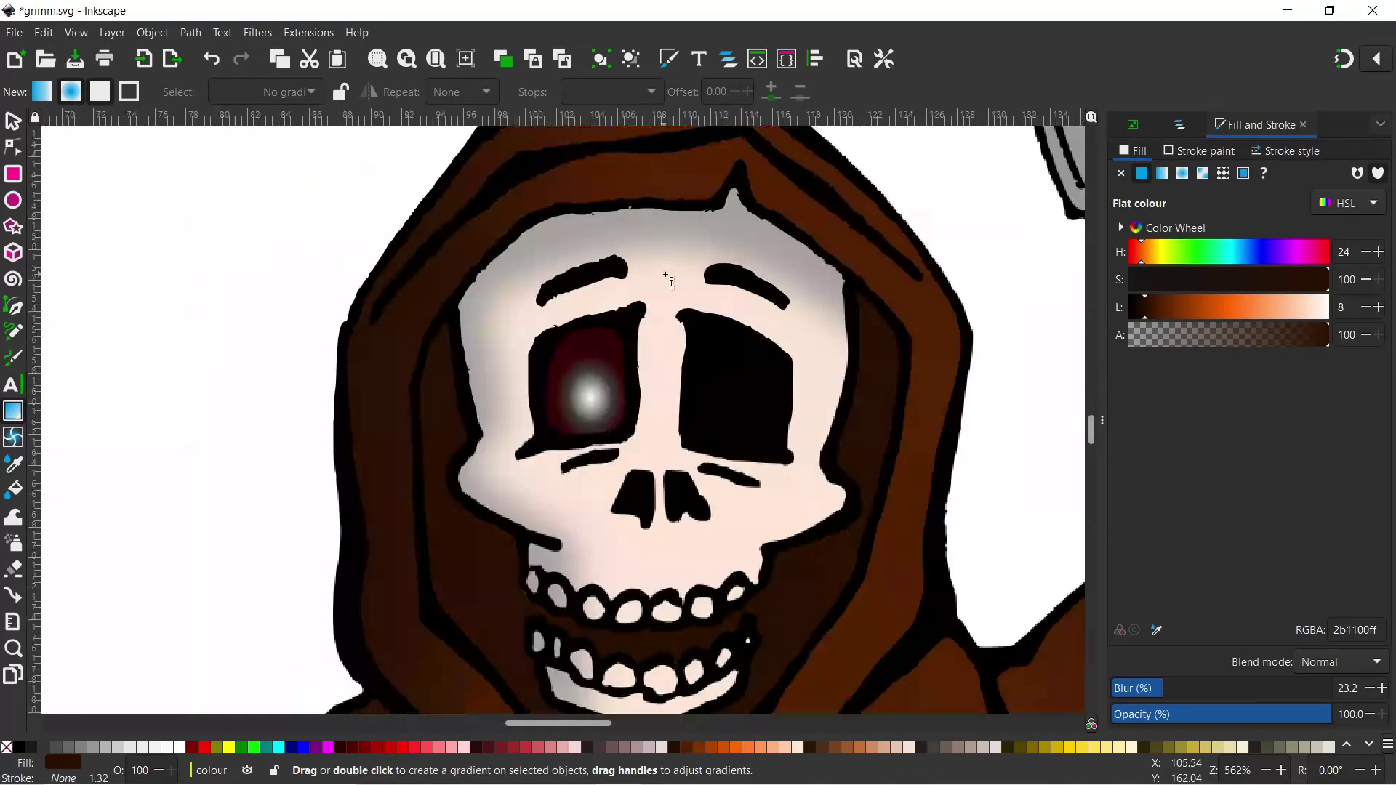
{"action": "left_click", "coordinate": [1190, 229]}
{"action": "left_click_drag", "start_coordinate": [1217, 359], "coordinate": [1252, 358]}
{"action": "scroll", "coordinate": [527, 414], "scroll_direction": "down", "scroll_amount": 2}
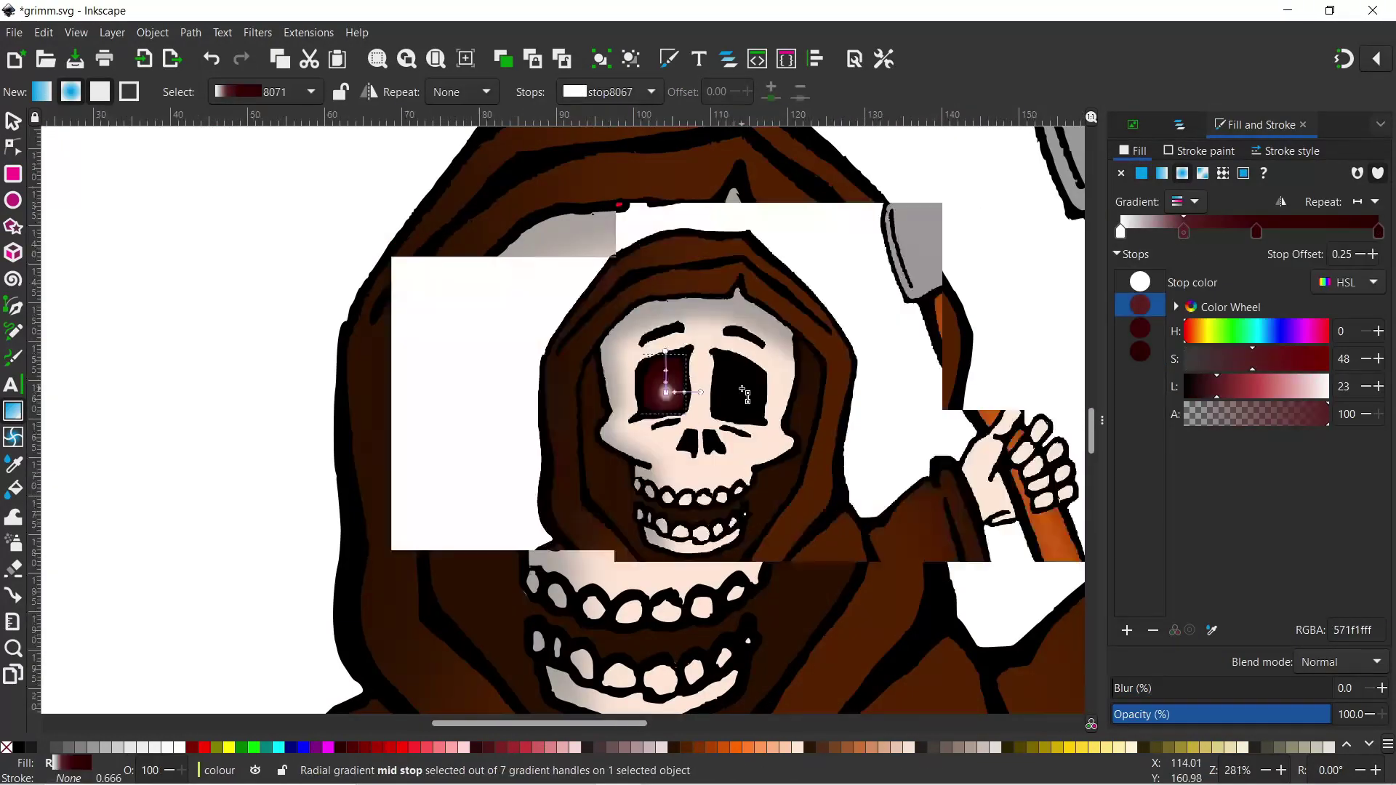
Copy the left eye's gradient style and apply it to the skull's right eye socket.
{"action": "key", "text": "s"}
{"action": "left_click", "coordinate": [544, 418]}
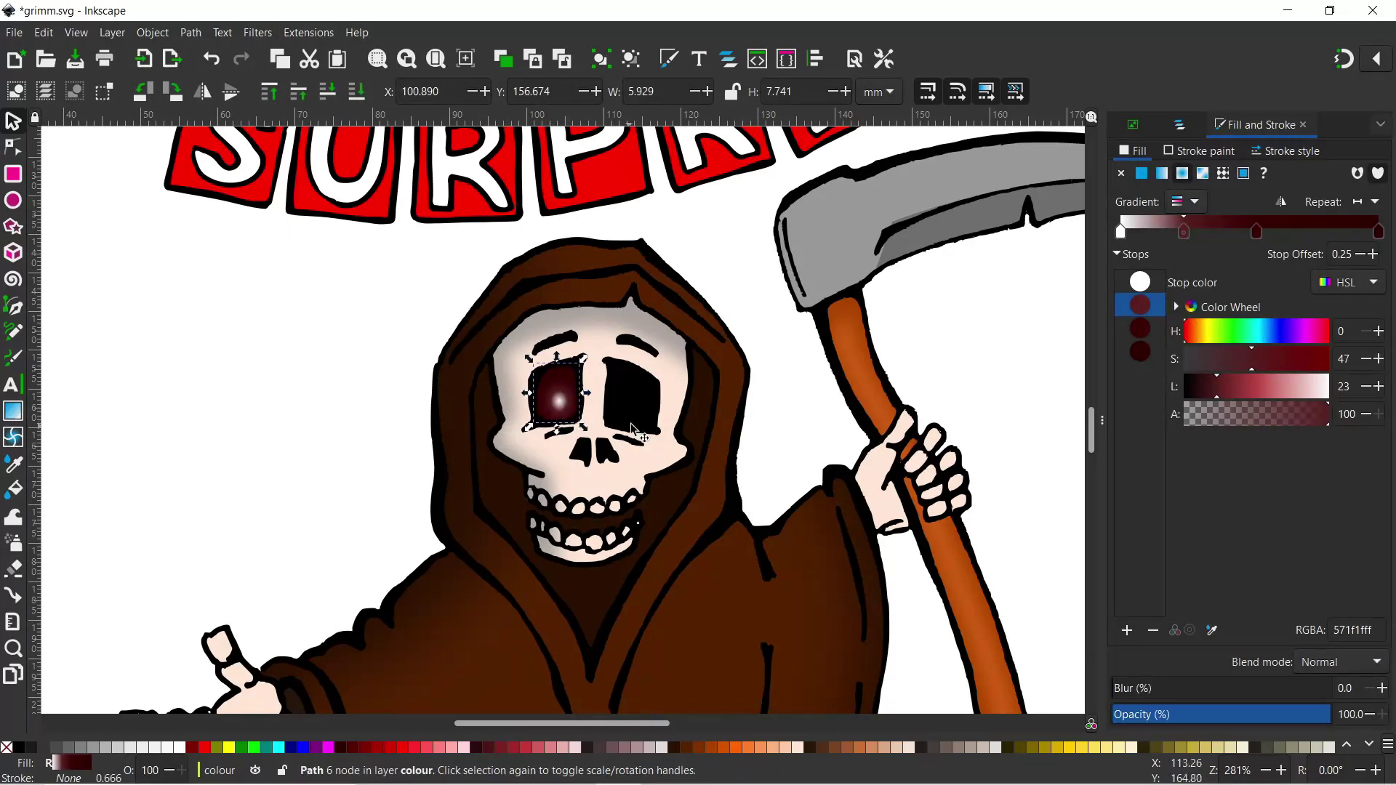
{"action": "right_click", "coordinate": [563, 408]}
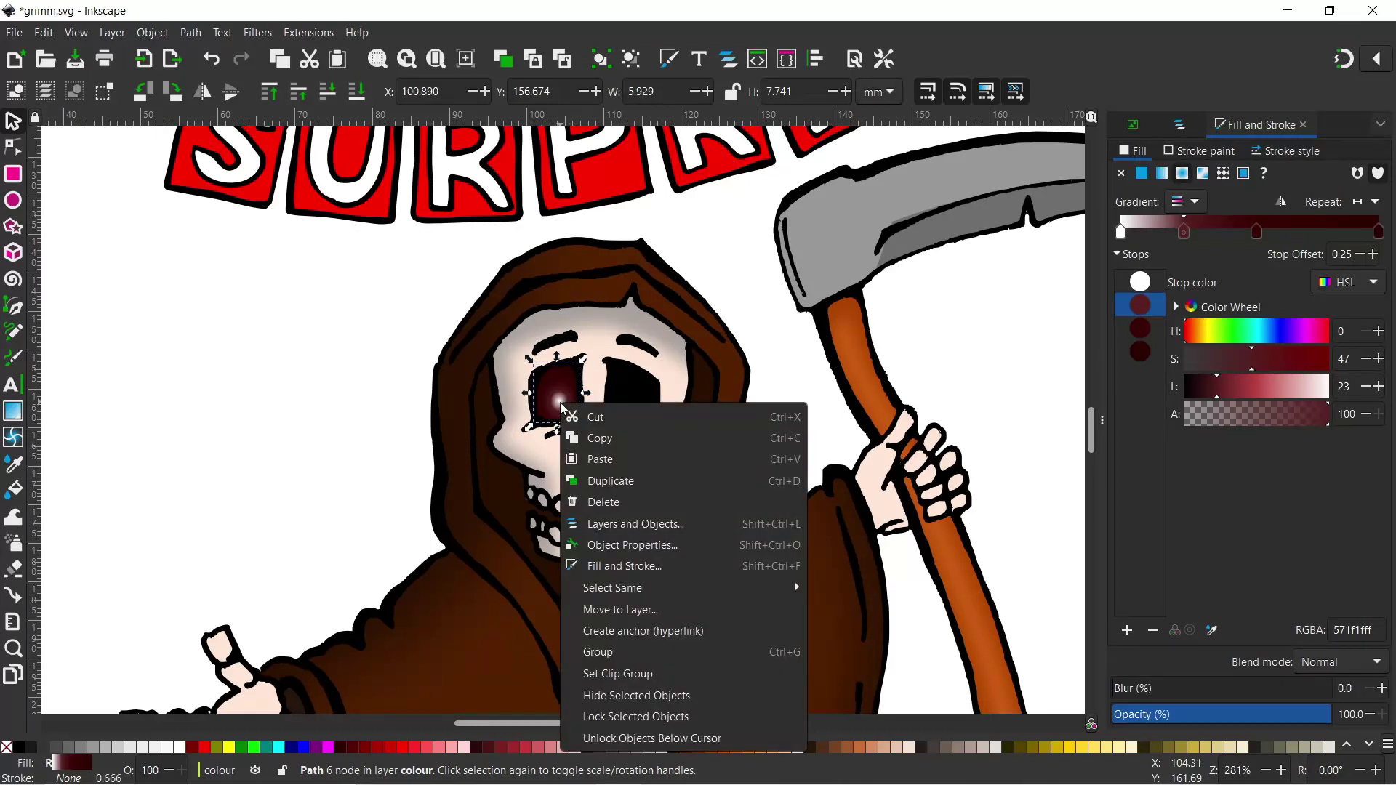
{"action": "left_click", "coordinate": [600, 441]}
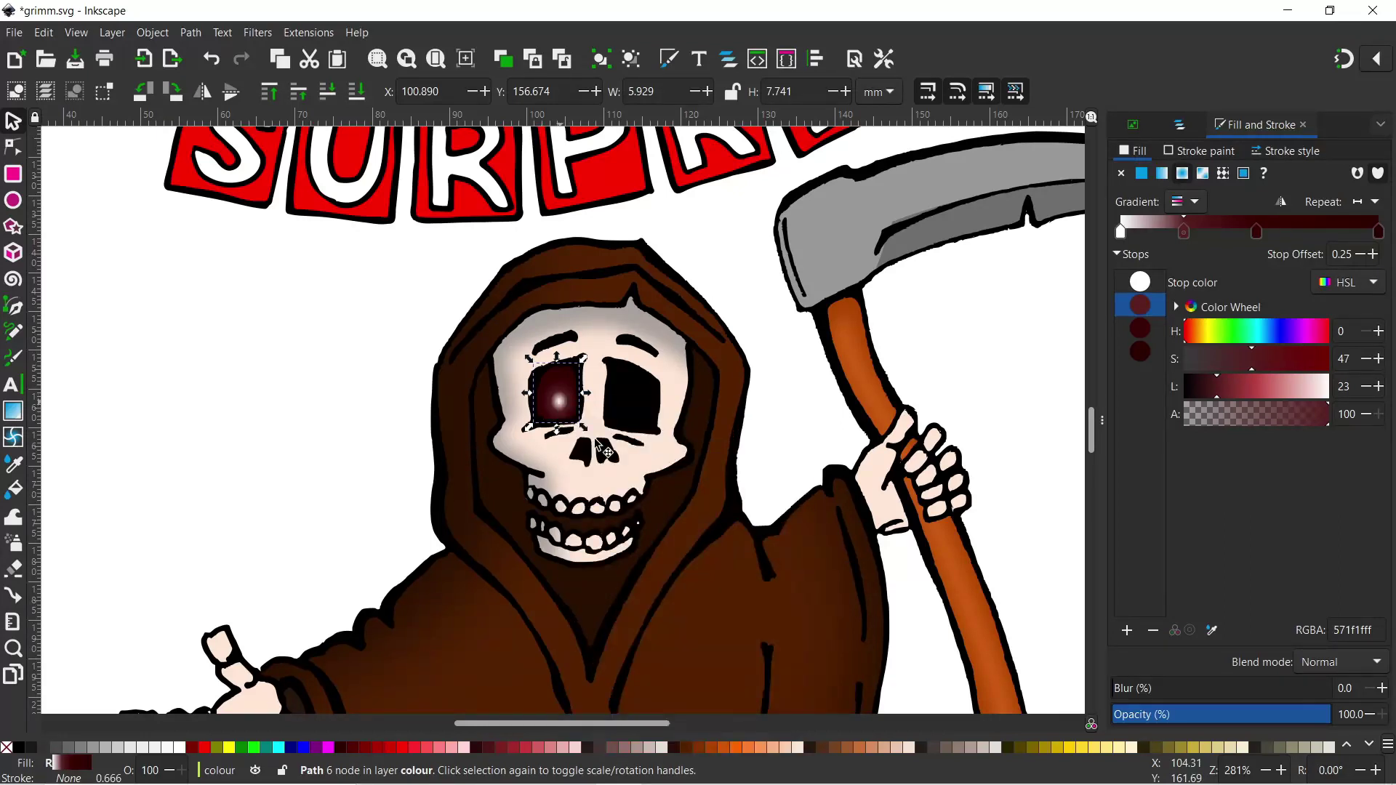
{"action": "left_click", "coordinate": [641, 407]}
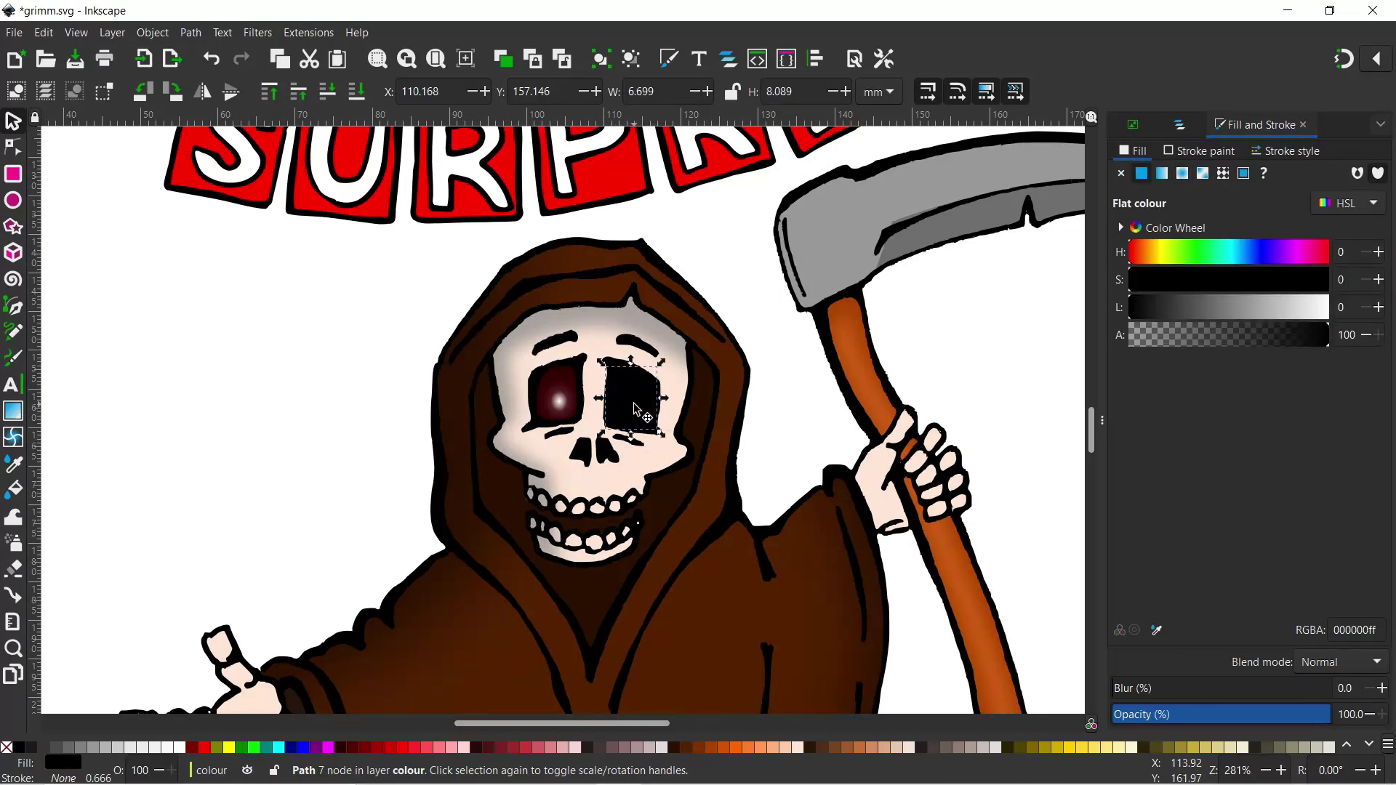
{"action": "left_click", "coordinate": [41, 33]}
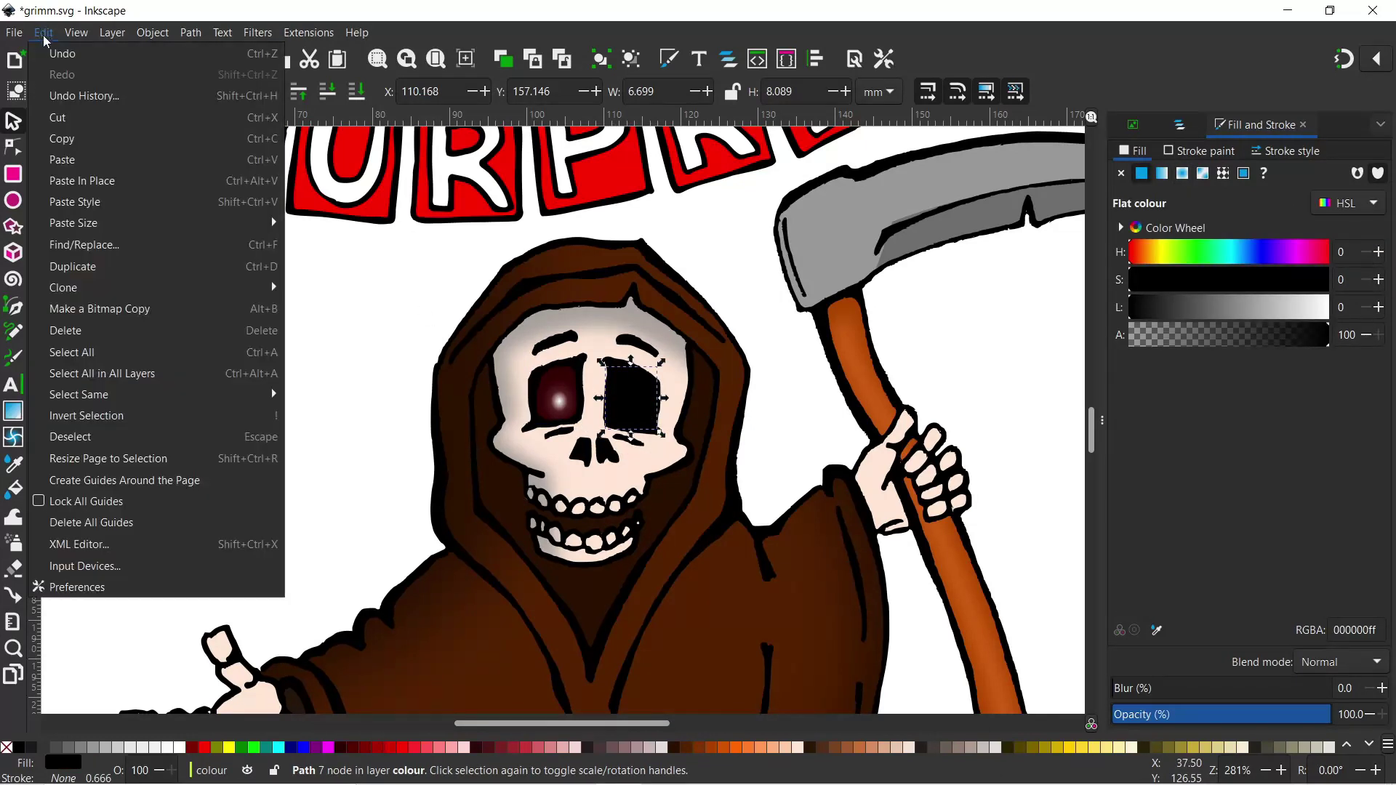
{"action": "left_click", "coordinate": [81, 208]}
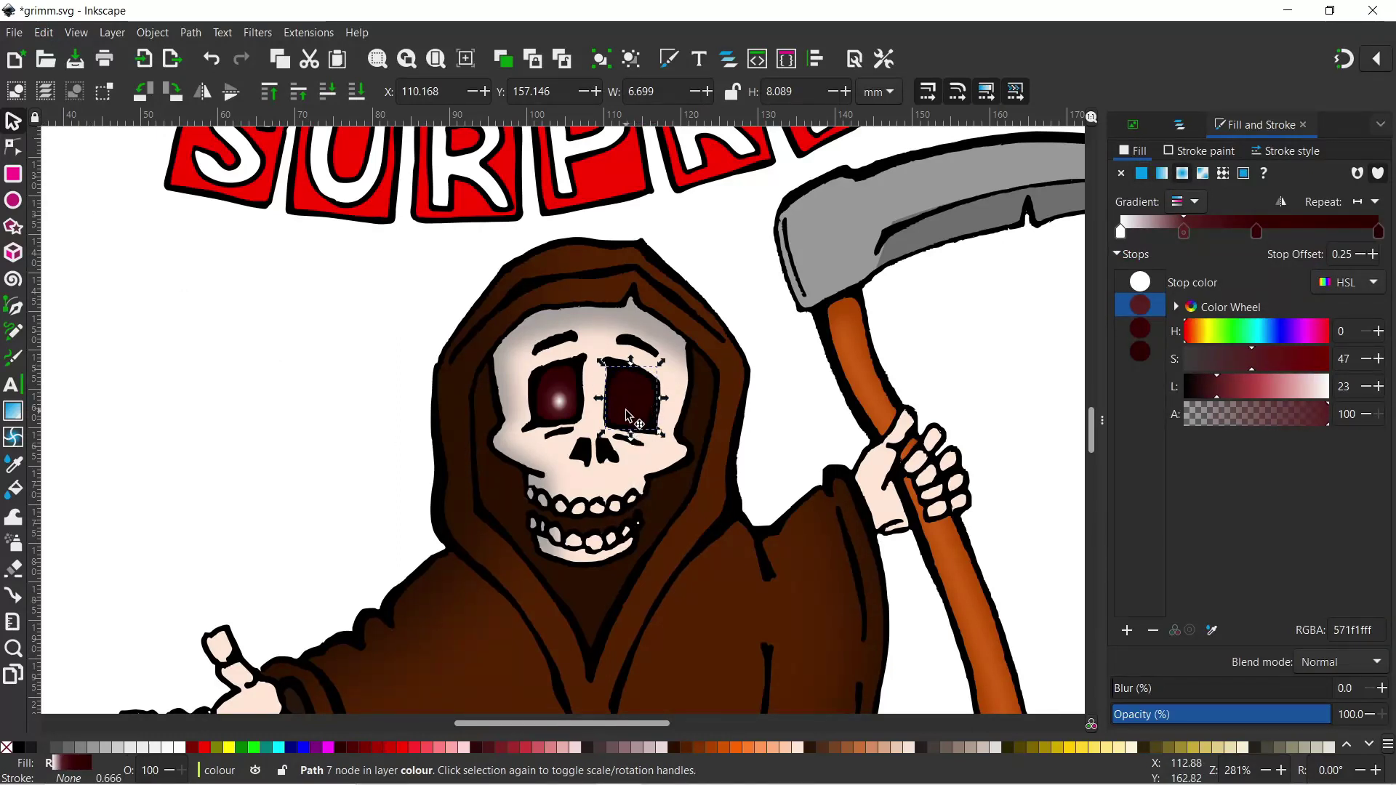
Move the right eye's radial gradient centre into the middle of that socket and deselect it.
{"action": "left_click", "coordinate": [14, 412]}
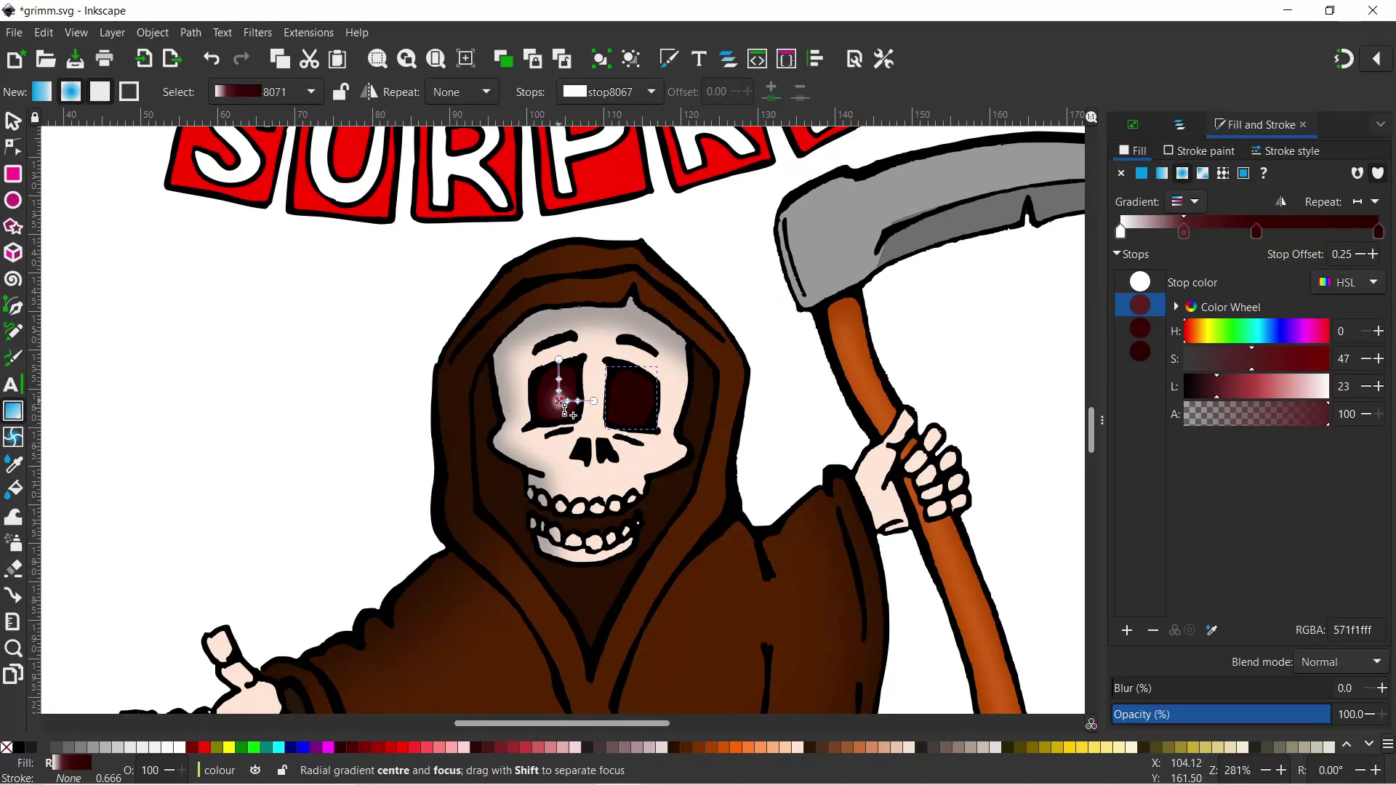
{"action": "left_click_drag", "start_coordinate": [564, 409], "coordinate": [633, 414]}
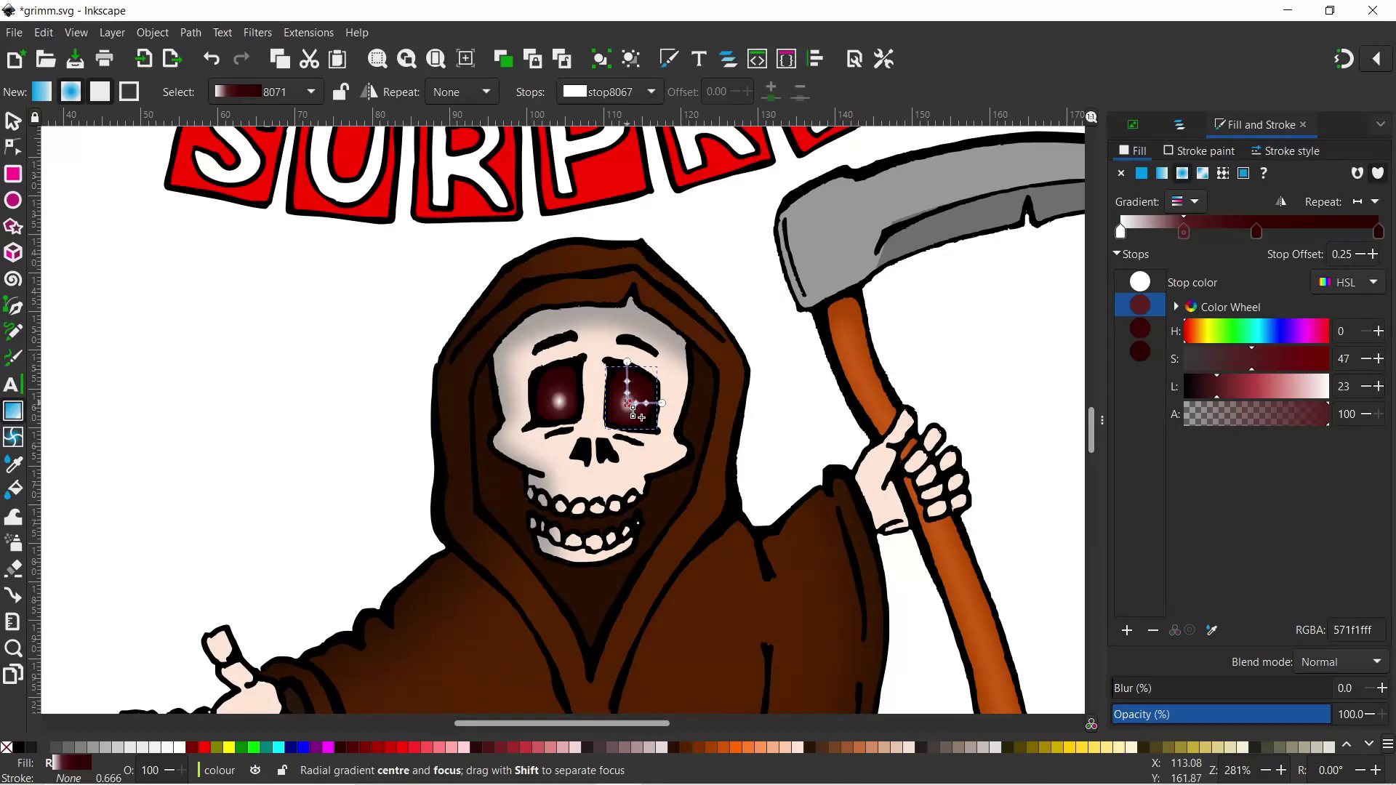
{"action": "left_click", "coordinate": [631, 406]}
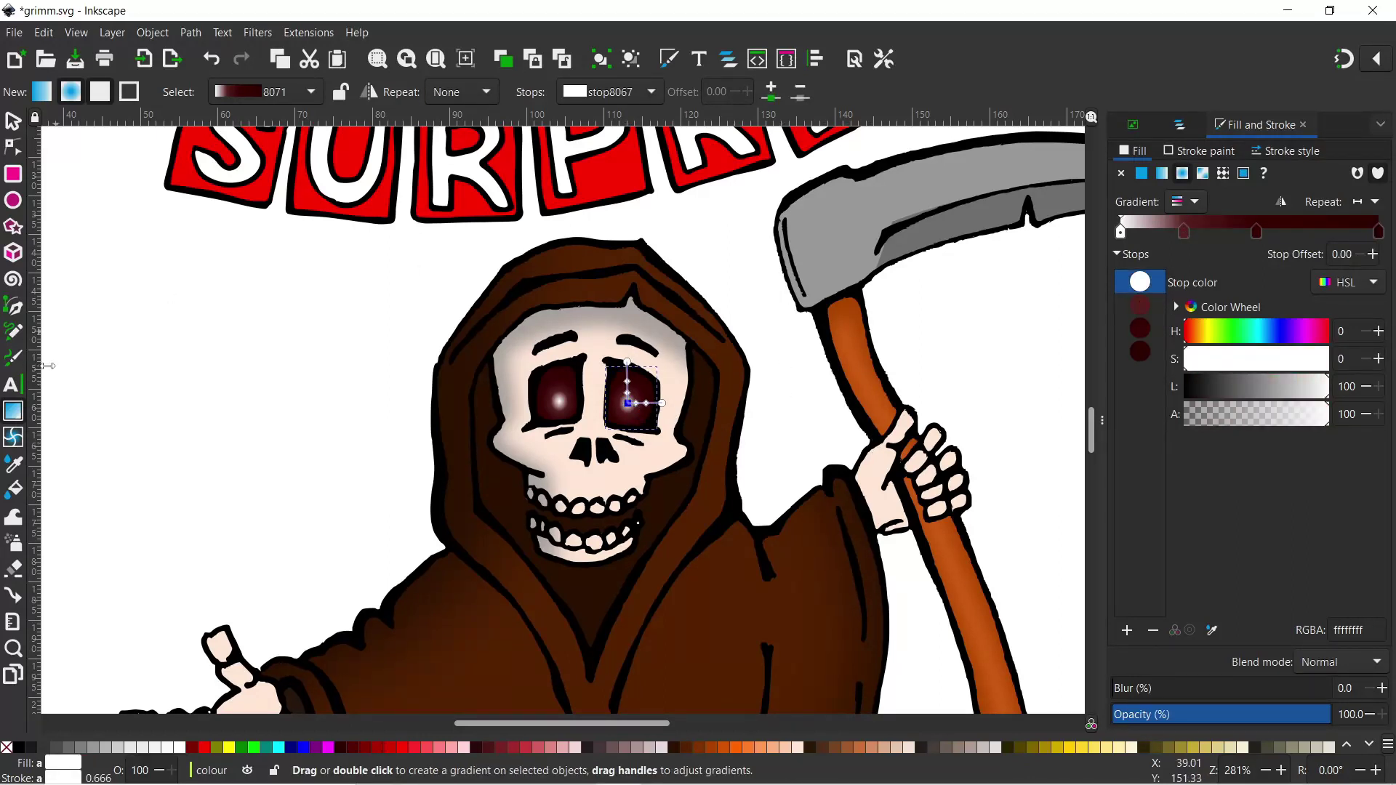
{"action": "left_click", "coordinate": [14, 125]}
{"action": "left_click", "coordinate": [239, 363]}
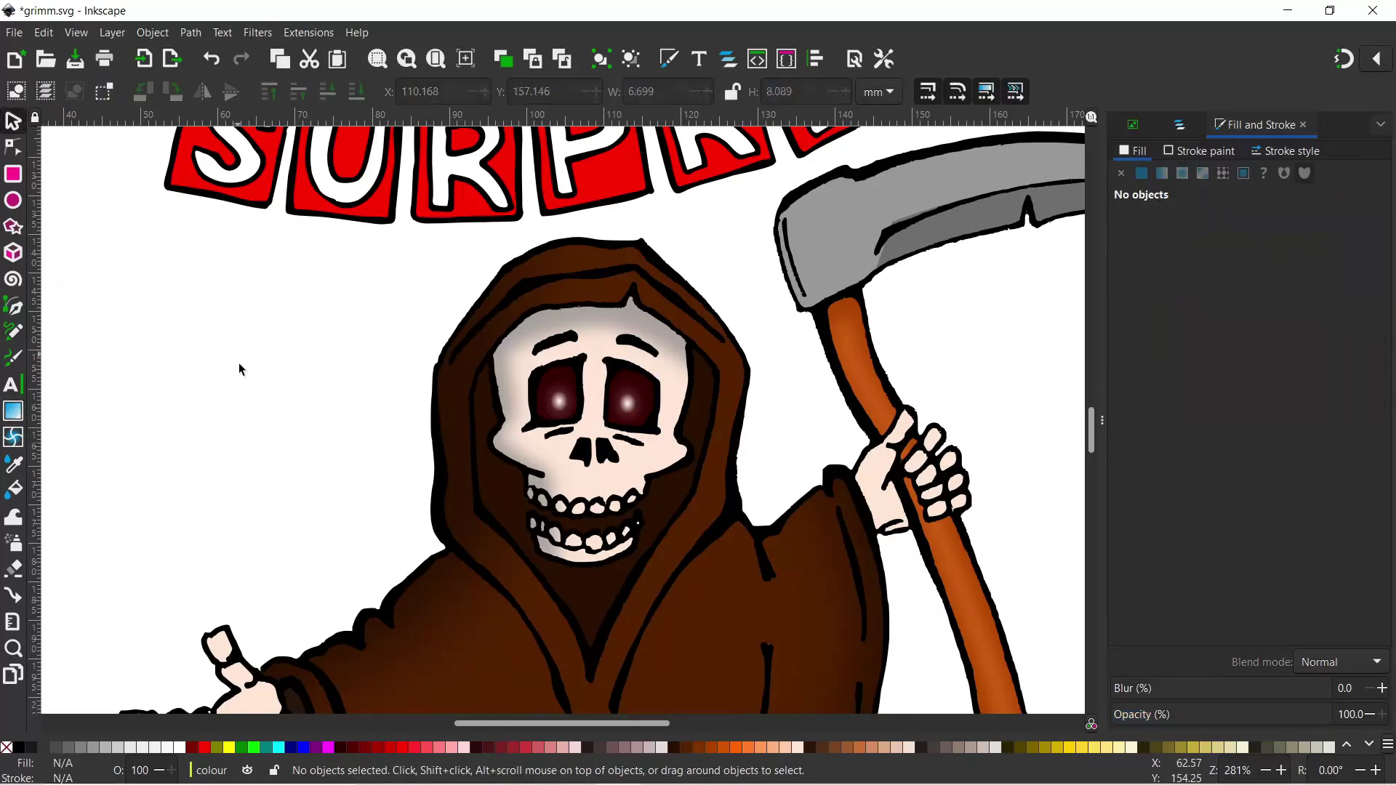
Run the hood interior's gradient vertically from the neckline up to the skull's forehead and fine-tune its stop lightness.
{"action": "scroll", "coordinate": [243, 365], "scroll_direction": "down", "scroll_amount": 2}
{"action": "left_click", "coordinate": [429, 491]}
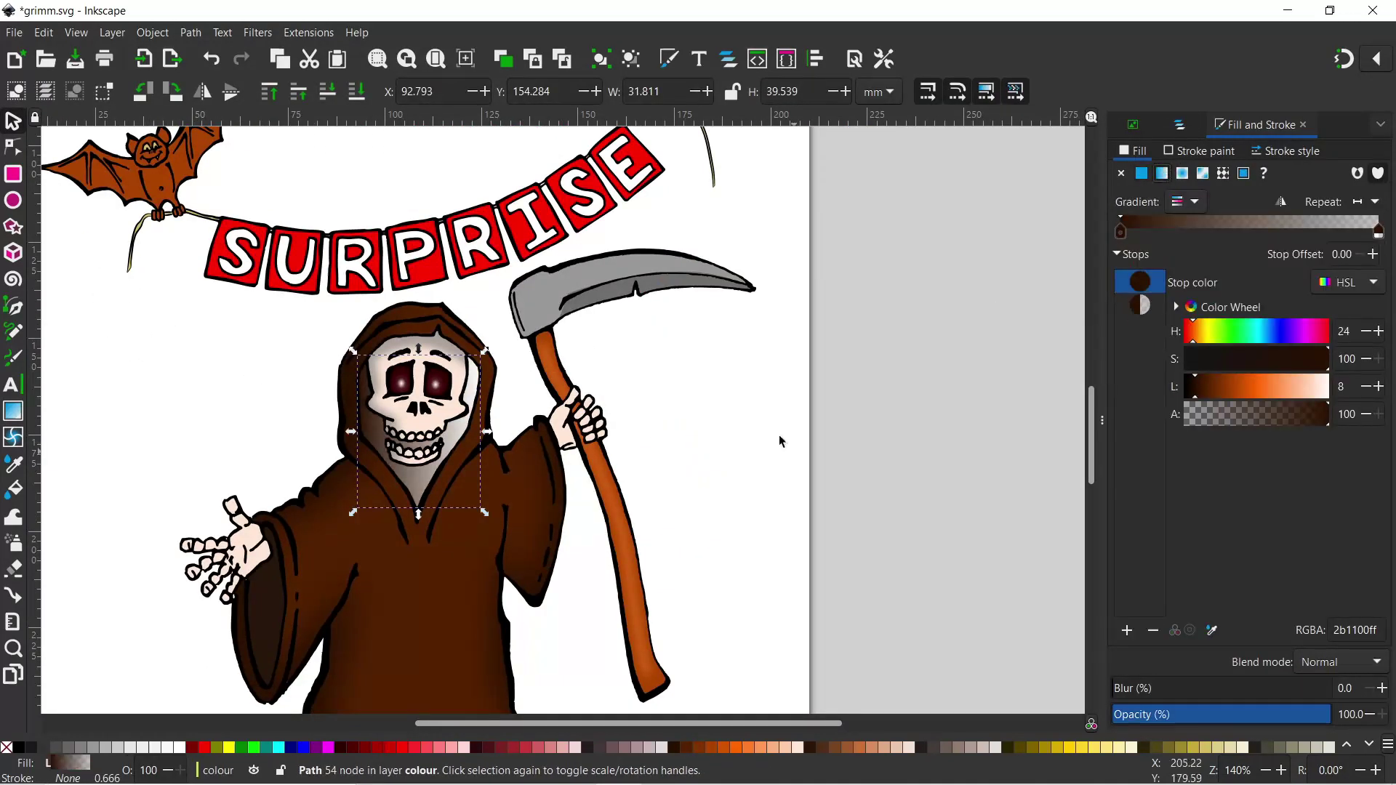
{"action": "key", "text": "g"}
{"action": "left_click_drag", "start_coordinate": [419, 510], "coordinate": [415, 360]}
{"action": "left_click_drag", "start_coordinate": [1195, 390], "coordinate": [1191, 390]}
{"action": "left_click", "coordinate": [982, 467]}
Turn the left bat's colour shape into a clip group and enter that group.
{"action": "key", "text": "5"}
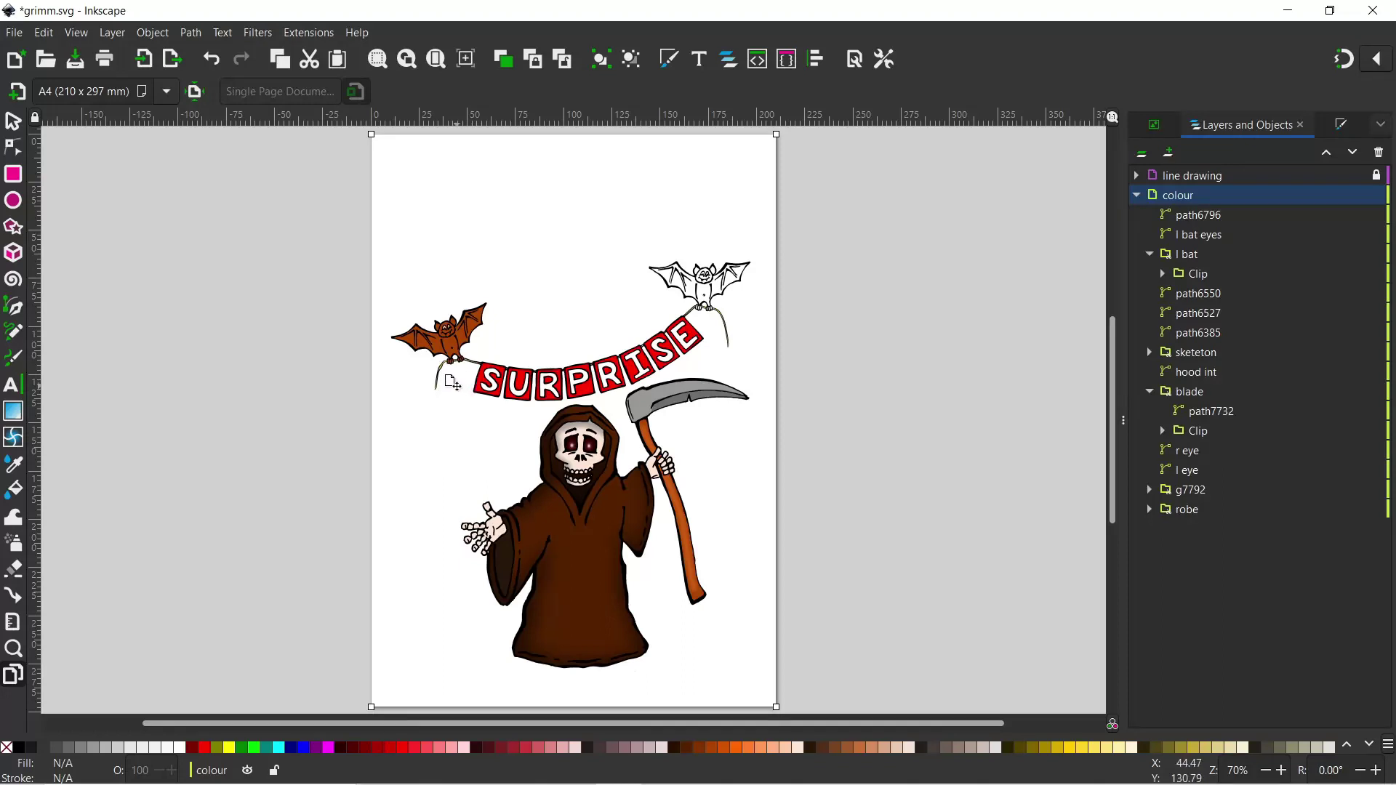
{"action": "key", "text": "s"}
{"action": "scroll", "coordinate": [452, 343], "scroll_direction": "up", "scroll_amount": 5}
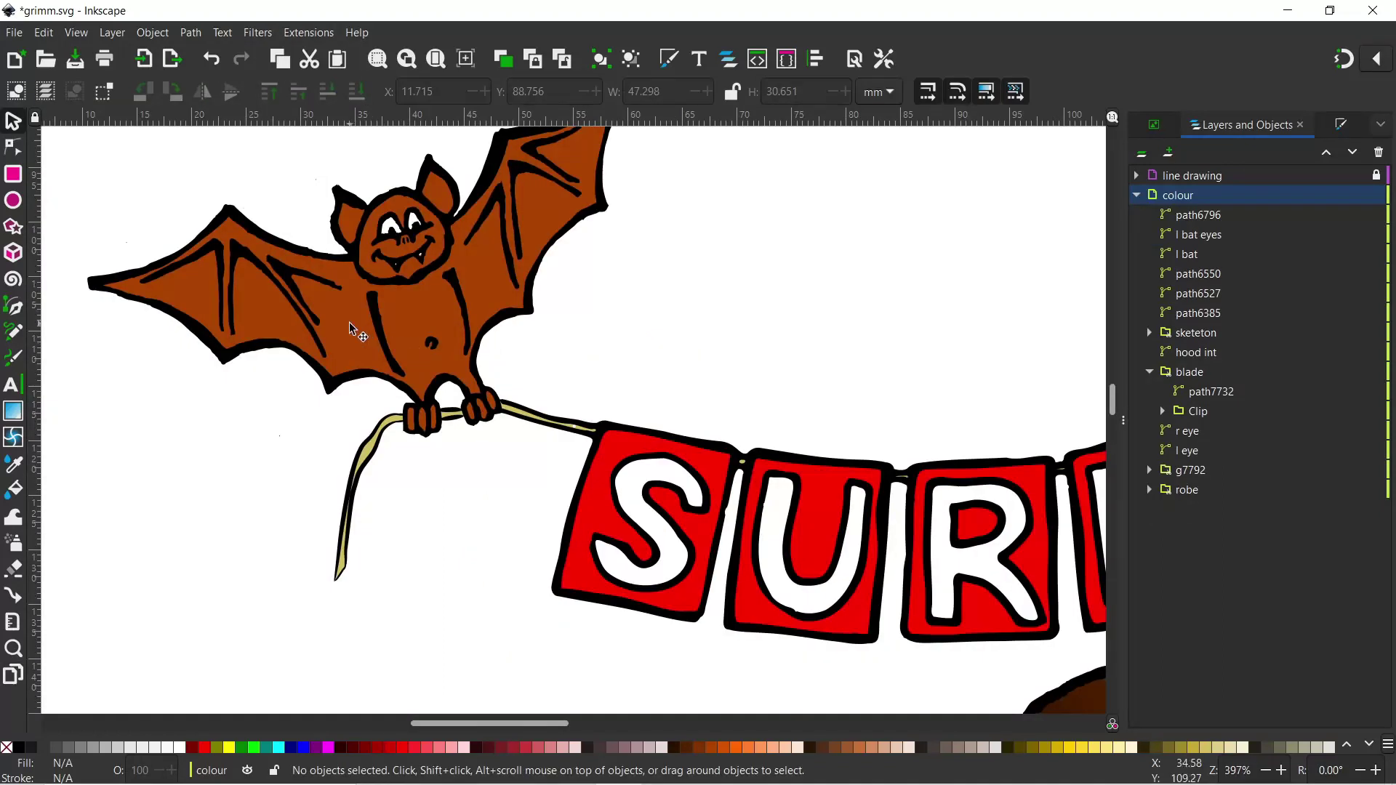
{"action": "left_click", "coordinate": [354, 329]}
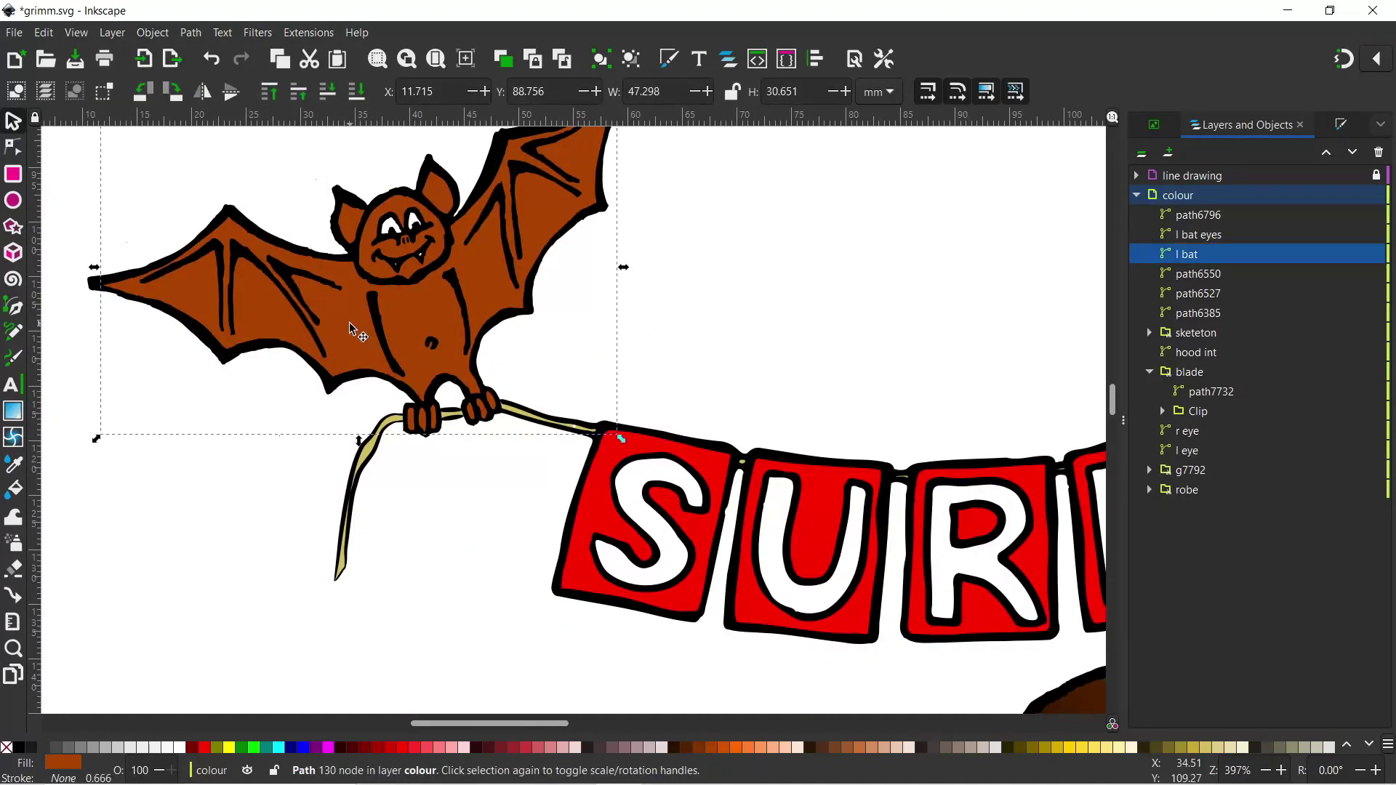
{"action": "right_click", "coordinate": [352, 330]}
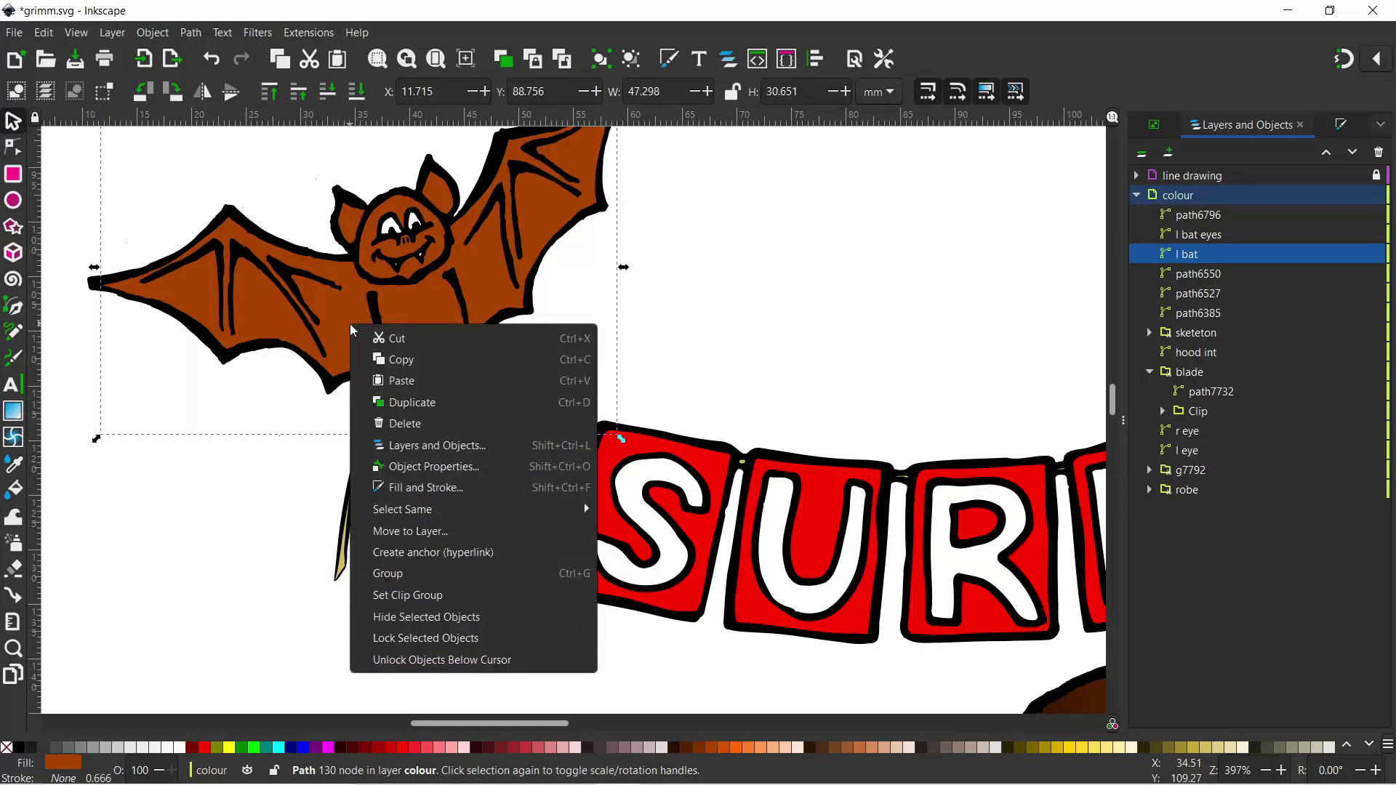
{"action": "left_click", "coordinate": [427, 596]}
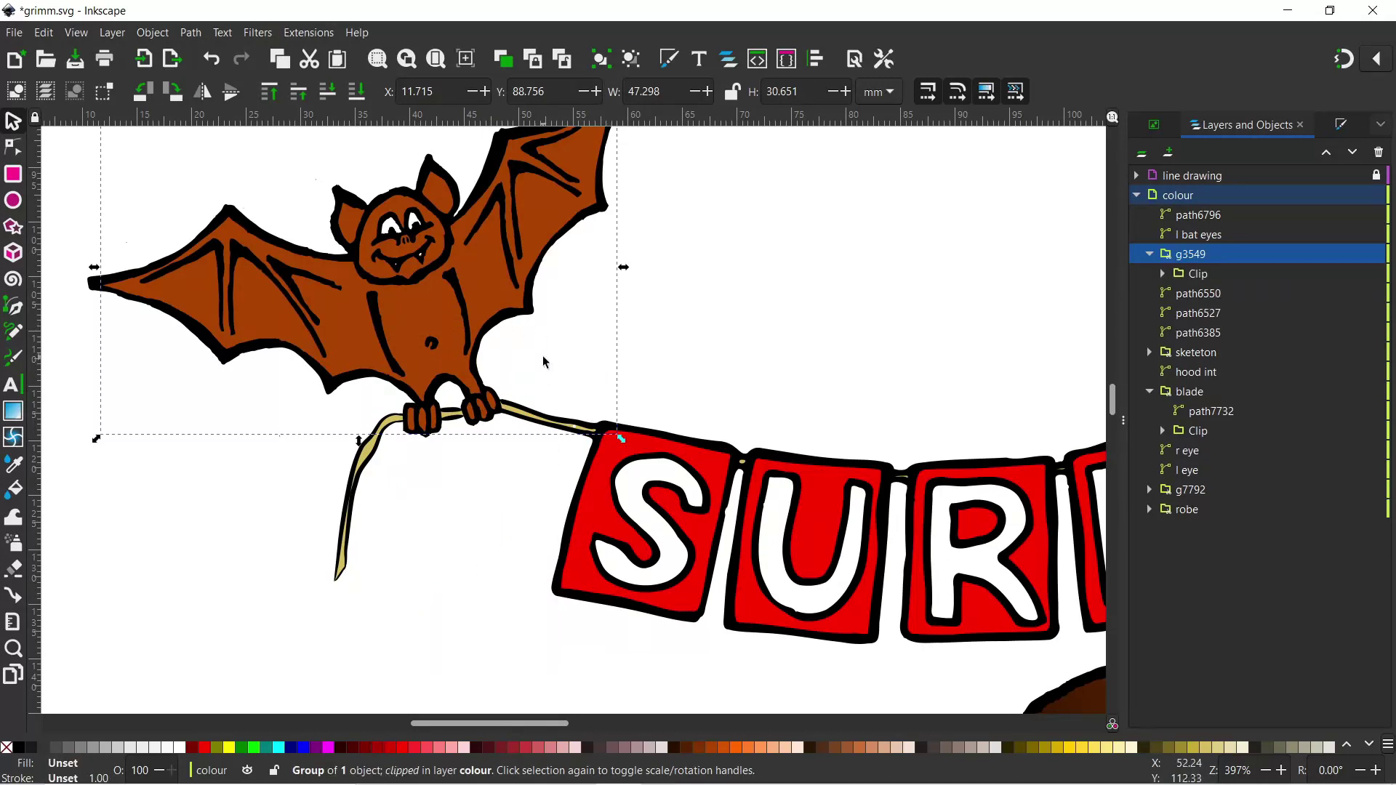
{"action": "right_click", "coordinate": [349, 334]}
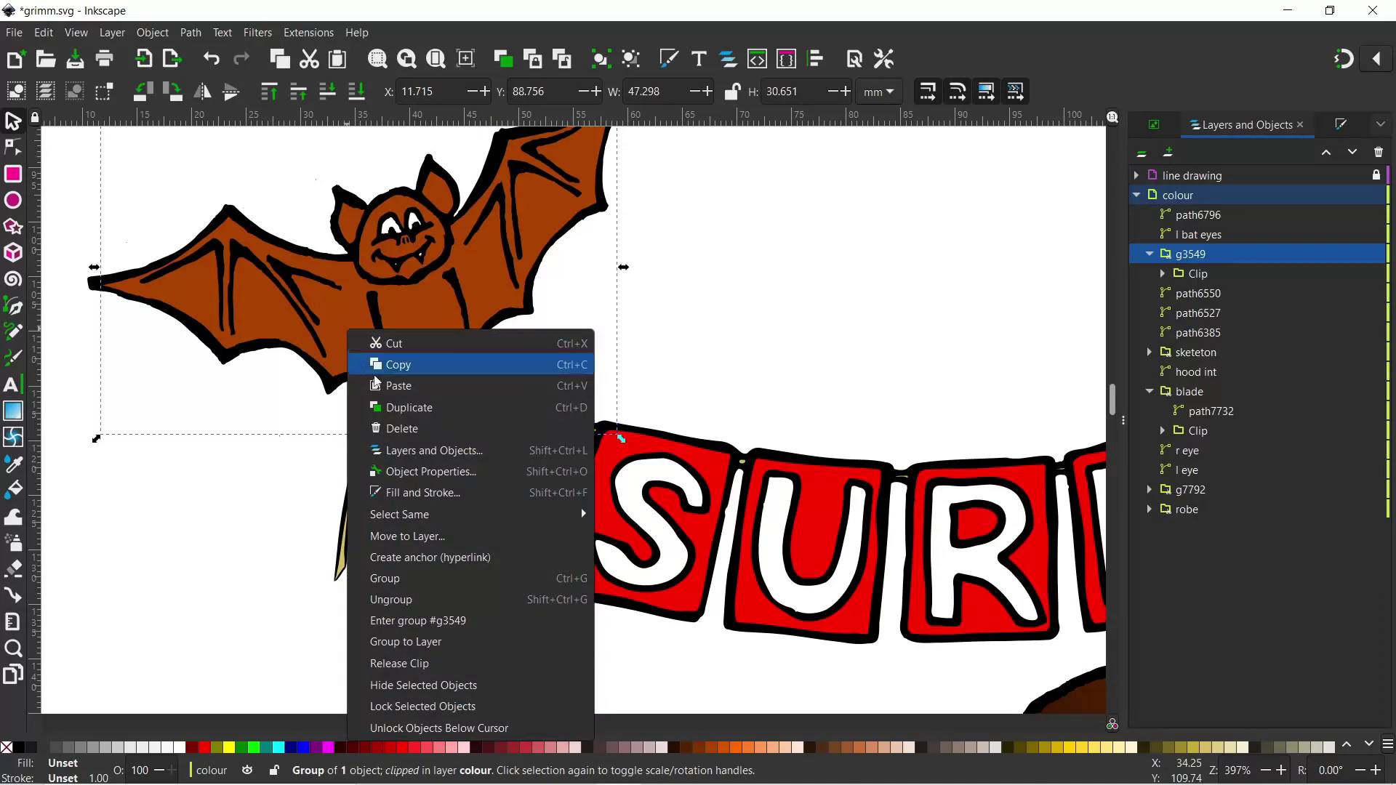
{"action": "left_click", "coordinate": [416, 622]}
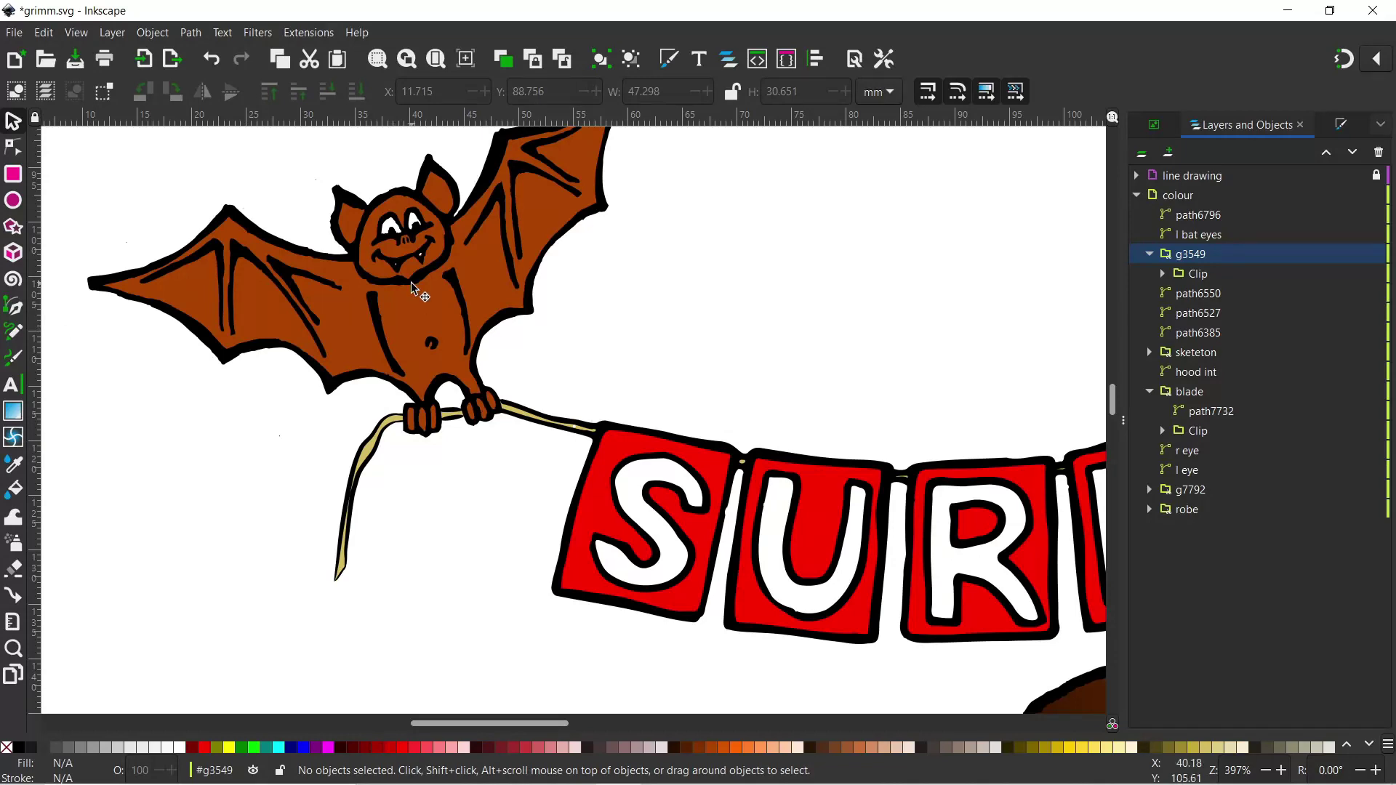
Begin a pen-drawn shading outline on the bat, following the bones of its left wing from the wing tip.
{"action": "left_click_drag", "start_coordinate": [414, 289], "coordinate": [569, 461]}
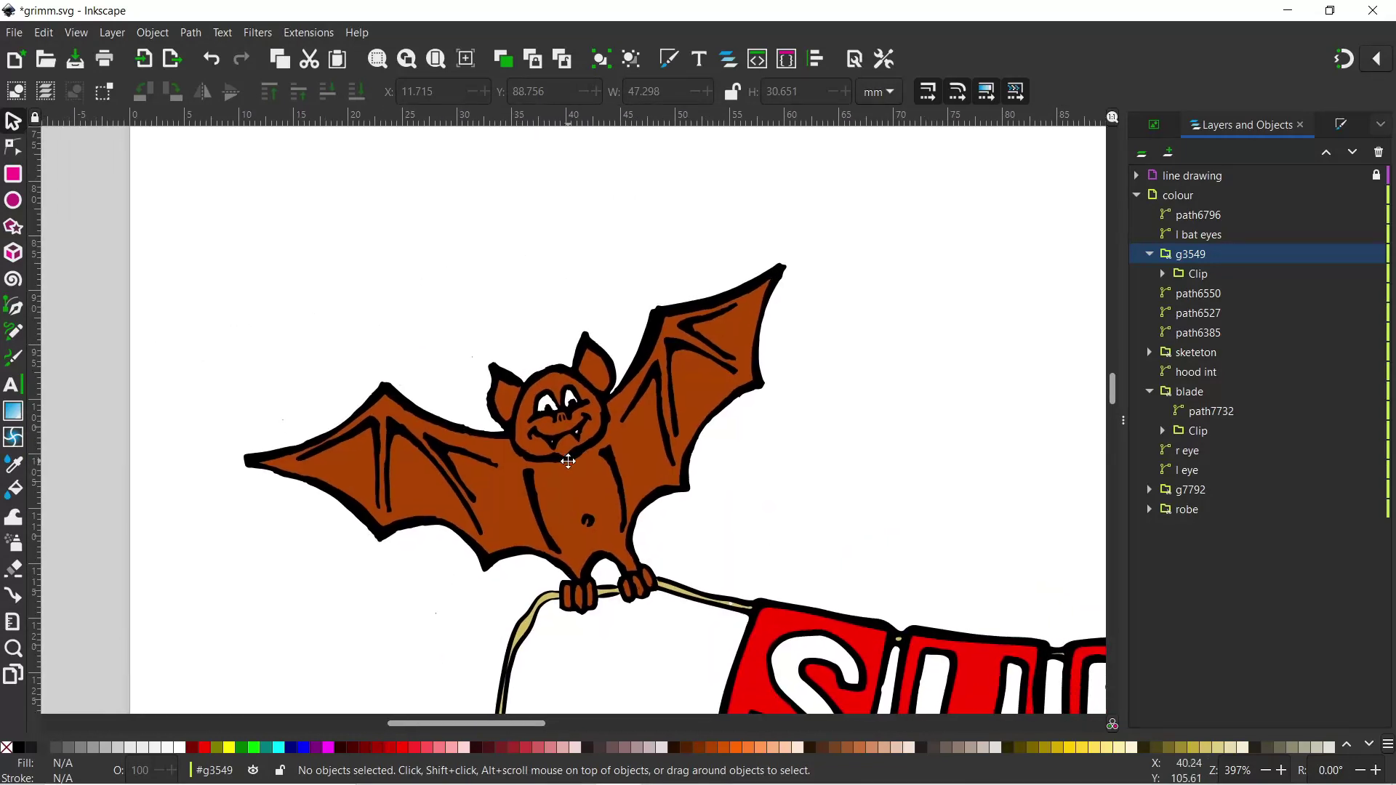
{"action": "scroll", "coordinate": [569, 461], "scroll_direction": "up", "scroll_amount": 2}
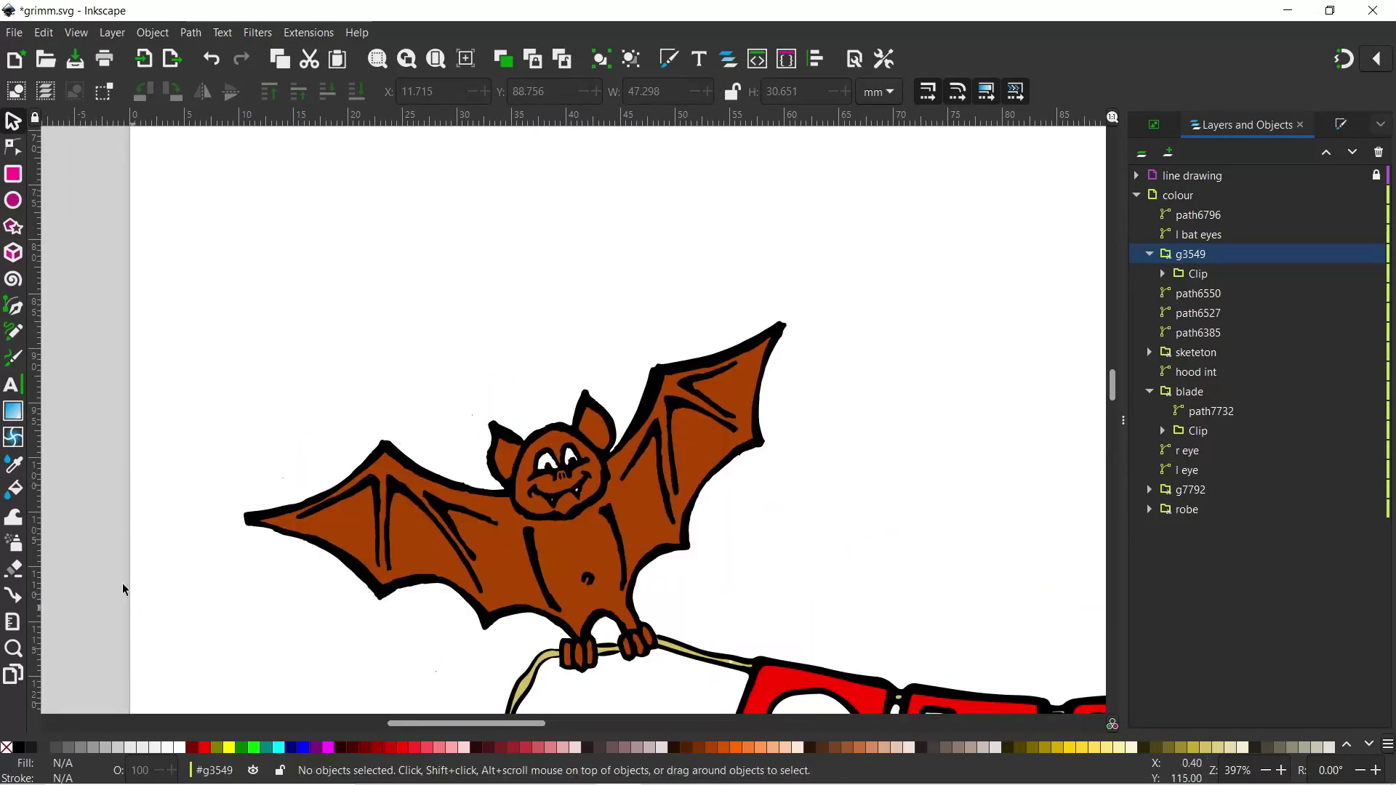
{"action": "left_click", "coordinate": [13, 305]}
{"action": "left_click", "coordinate": [238, 540]}
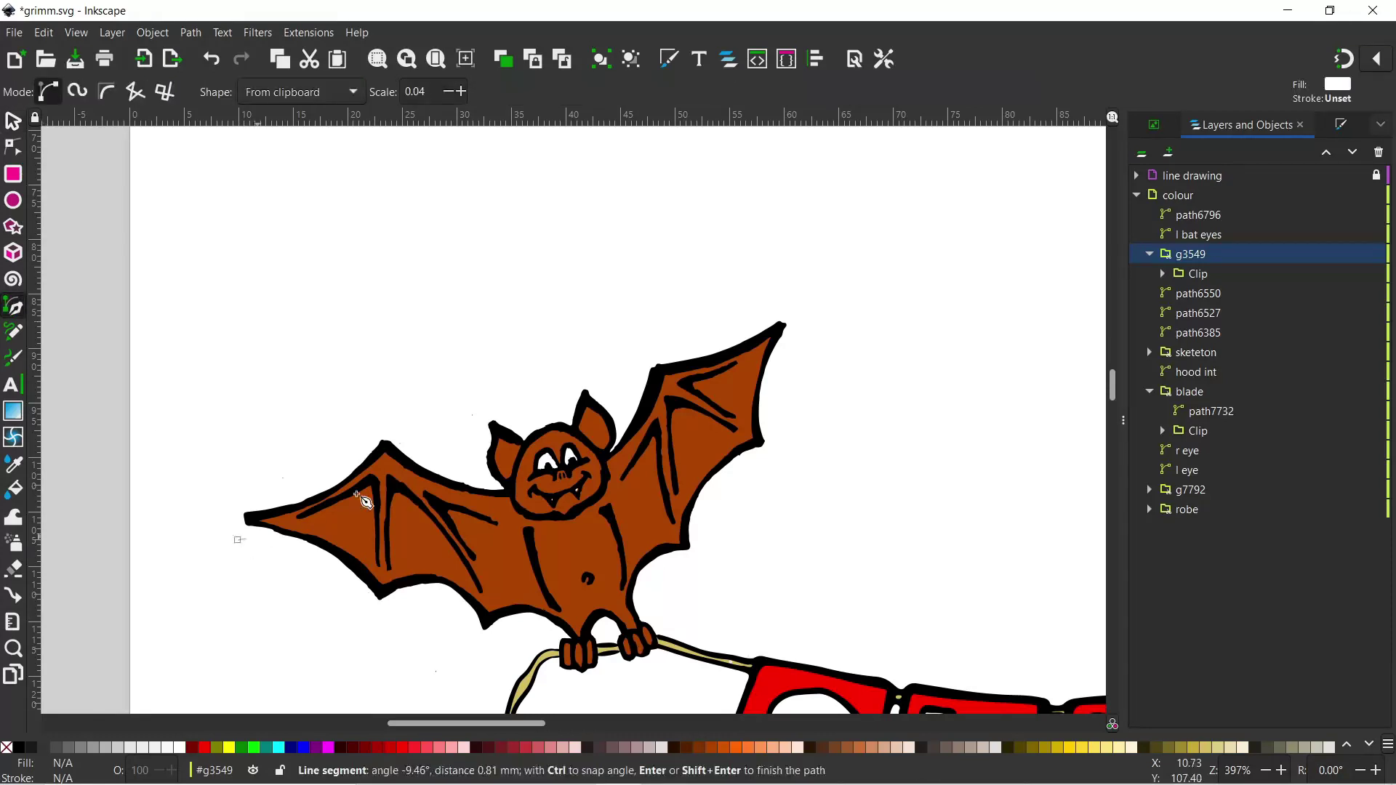
{"action": "left_click", "coordinate": [373, 481]}
{"action": "left_click", "coordinate": [379, 602]}
{"action": "left_click", "coordinate": [393, 609]}
{"action": "left_click", "coordinate": [389, 482]}
{"action": "left_click_drag", "start_coordinate": [458, 525], "coordinate": [514, 666]}
{"action": "left_click", "coordinate": [434, 500]}
{"action": "left_click", "coordinate": [514, 526]}
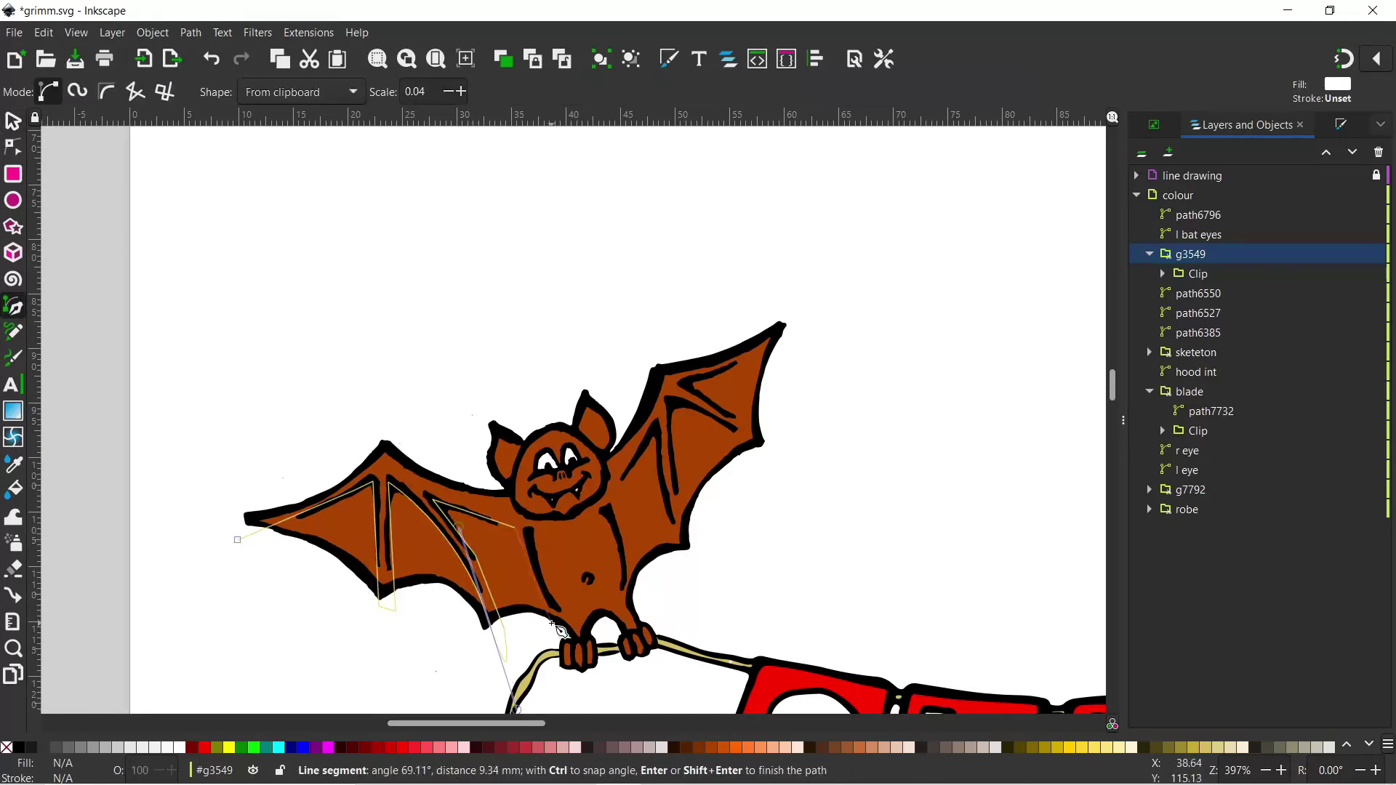
Continue the shading outline along the bat's body lines, passing under the chin and down to the feet.
{"action": "left_click", "coordinate": [557, 602]}
{"action": "left_click", "coordinate": [579, 640]}
{"action": "left_click_drag", "start_coordinate": [548, 503], "coordinate": [539, 549]}
{"action": "left_click", "coordinate": [598, 510]}
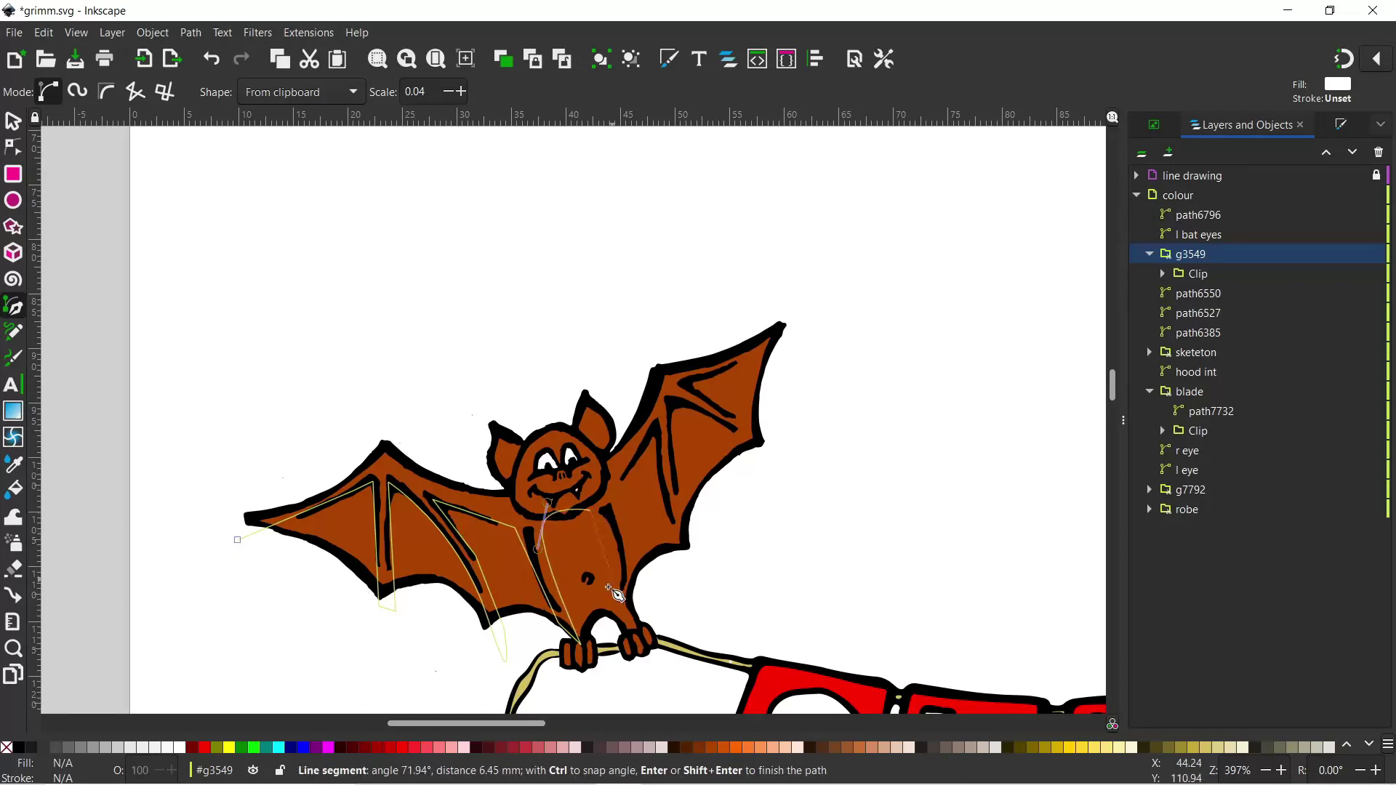
{"action": "left_click", "coordinate": [615, 553]}
{"action": "left_click", "coordinate": [627, 620]}
Trace the shading outline along the right wing's bones and back outside the wing's upper edge.
{"action": "left_click", "coordinate": [623, 480]}
{"action": "left_click", "coordinate": [655, 425]}
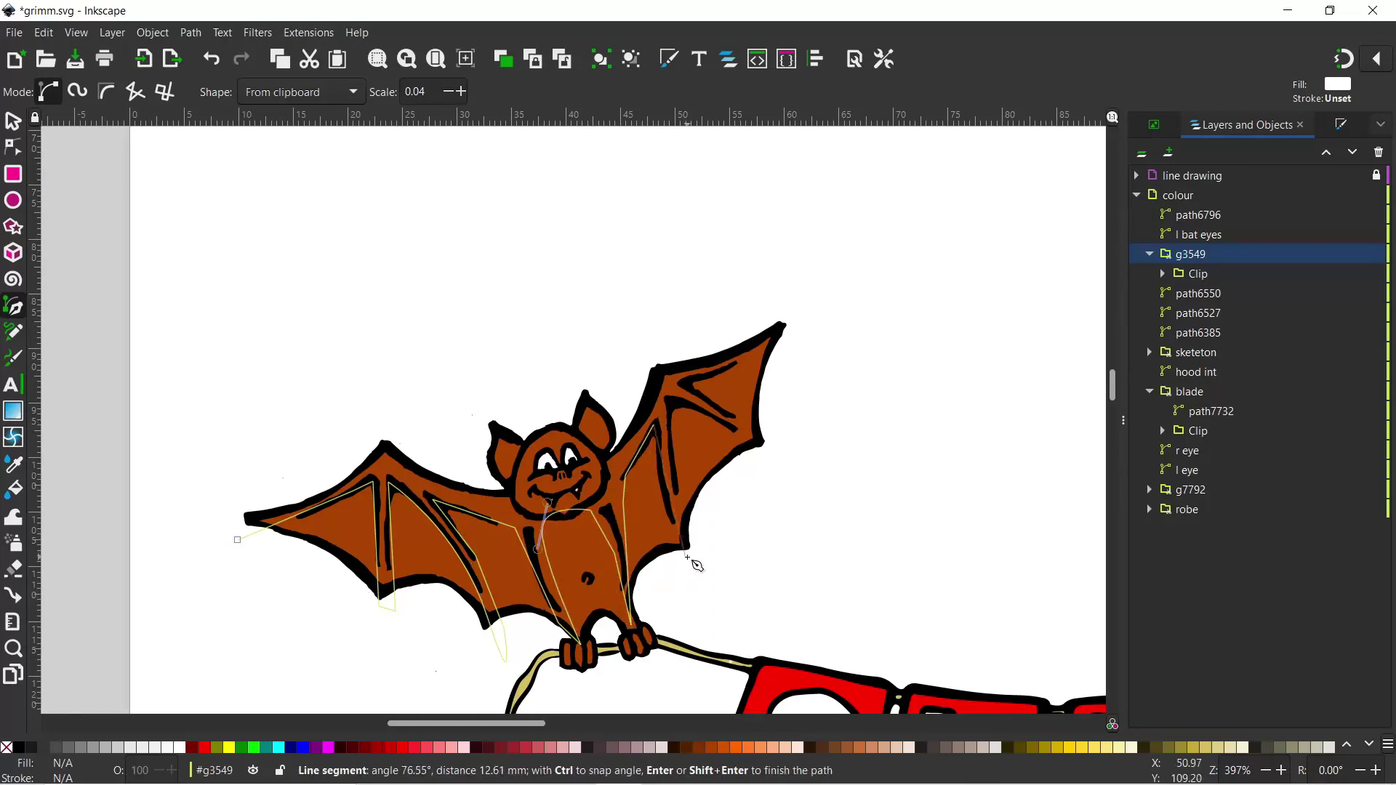
{"action": "left_click", "coordinate": [692, 554]}
{"action": "left_click", "coordinate": [677, 452]}
{"action": "left_click", "coordinate": [763, 445]}
{"action": "left_click", "coordinate": [682, 380]}
{"action": "left_click", "coordinate": [805, 340]}
{"action": "left_click", "coordinate": [784, 271]}
{"action": "left_click", "coordinate": [640, 334]}
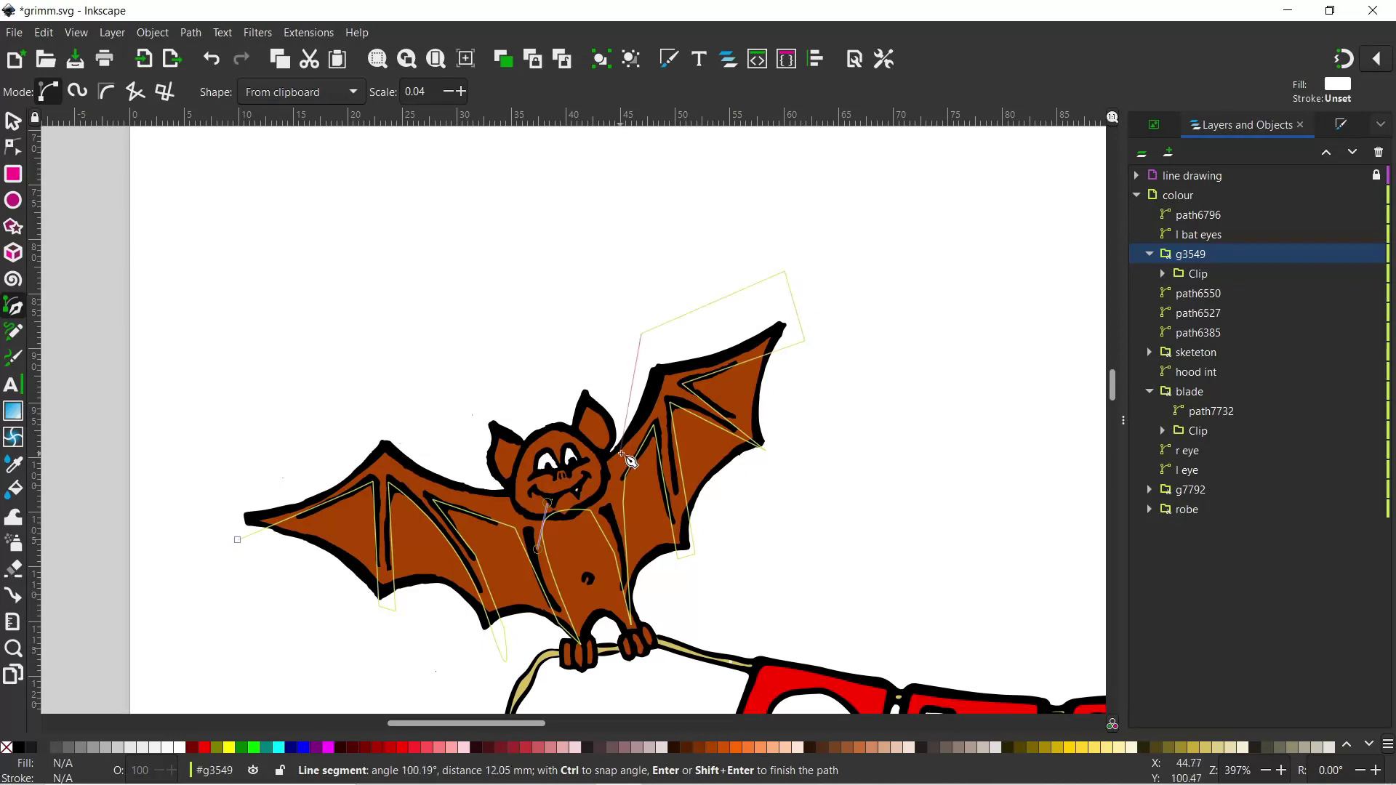
Close the bat's shading path by passing beneath the head and outside the left wing's upper edge.
{"action": "left_click", "coordinate": [630, 433]}
{"action": "left_click", "coordinate": [574, 509]}
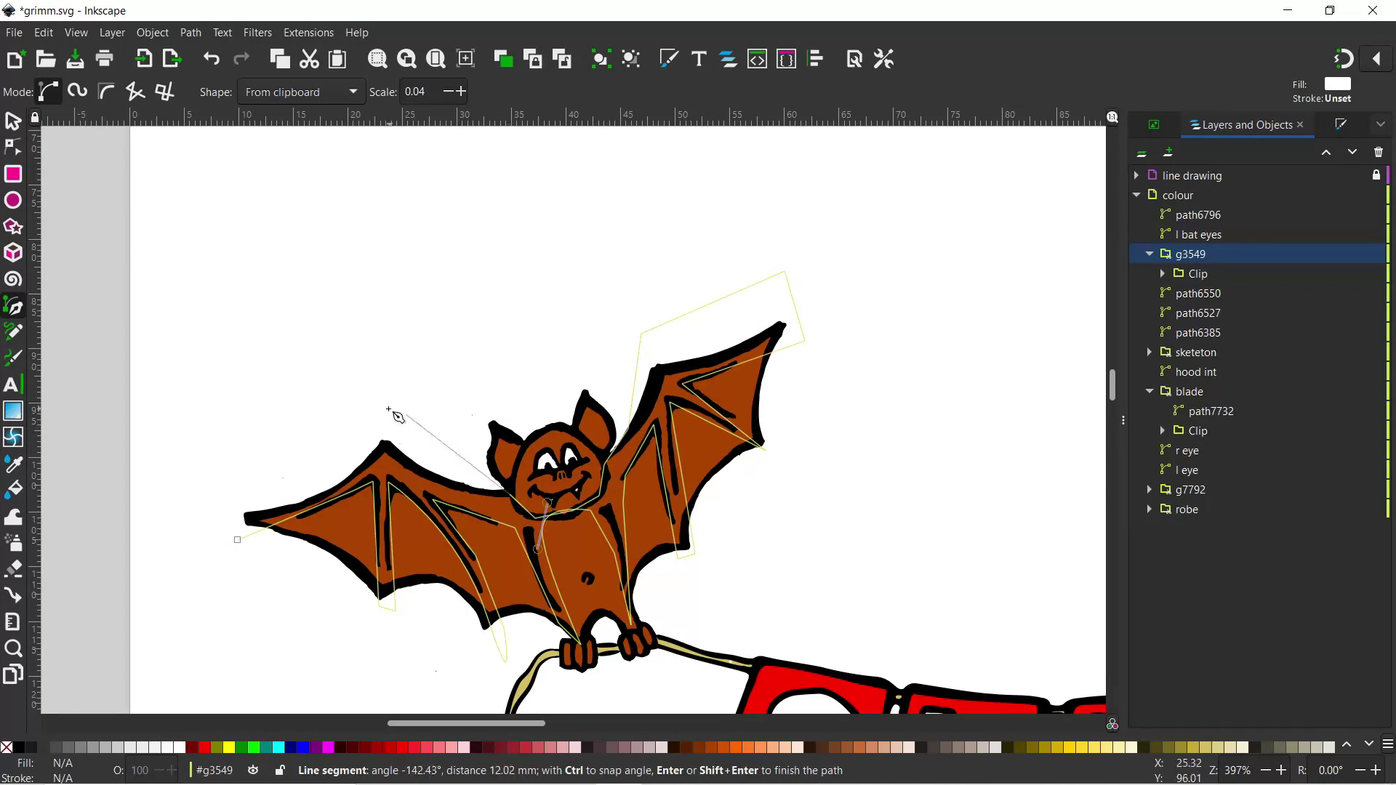
{"action": "left_click", "coordinate": [388, 409]}
{"action": "left_click", "coordinate": [236, 430]}
{"action": "left_click", "coordinate": [238, 541]}
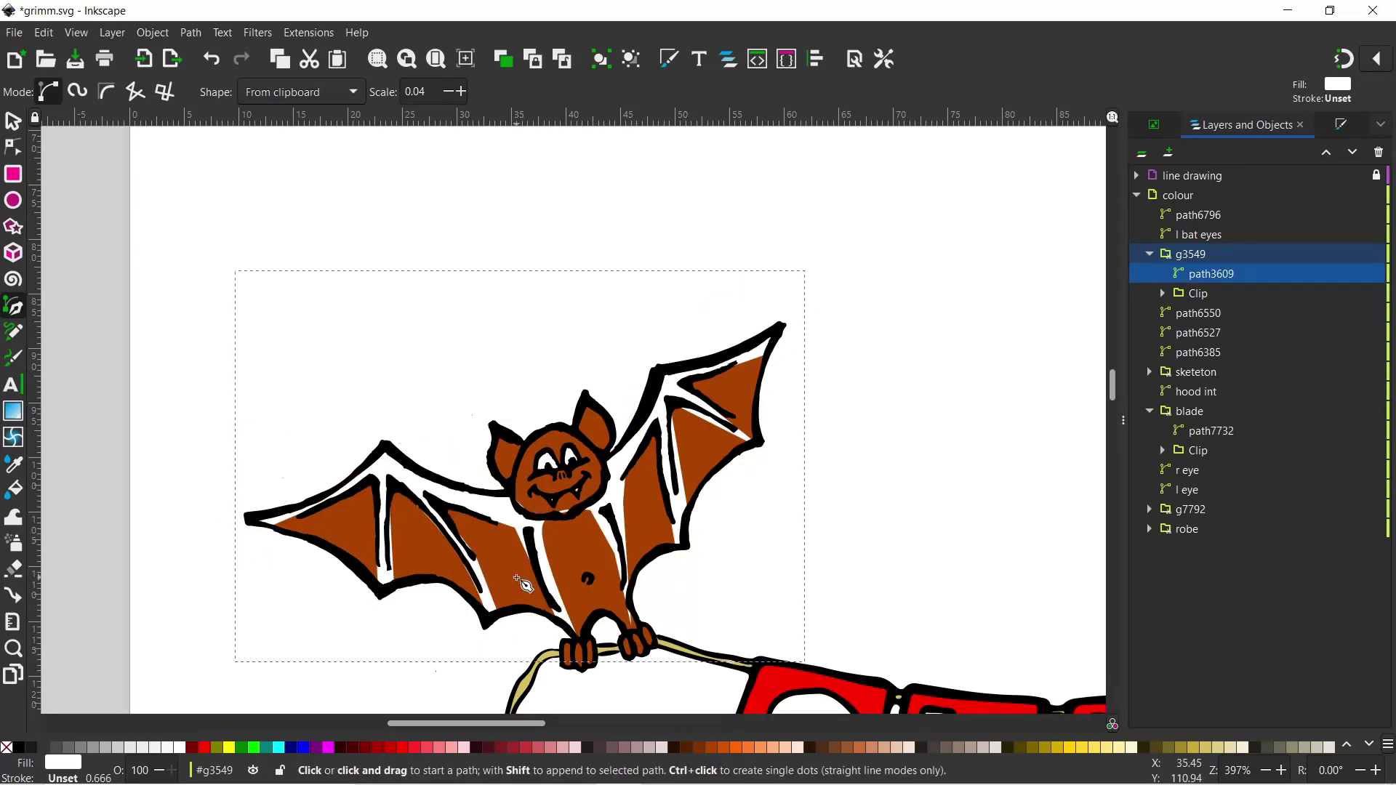
Fill the bat's shading shape with dark brown 803300 and set its blur to 19.5%.
{"action": "left_click", "coordinate": [704, 748]}
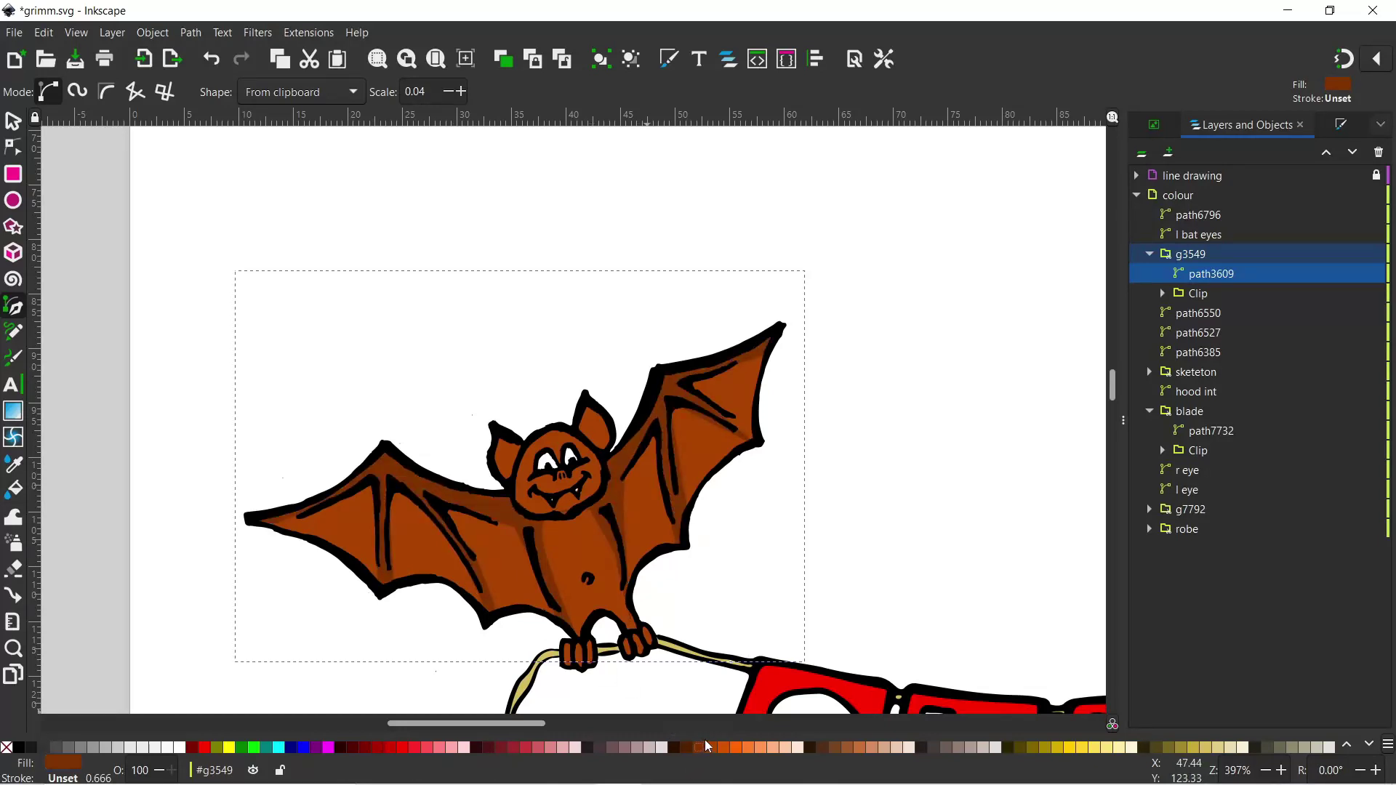
{"action": "left_click", "coordinate": [1343, 125]}
{"action": "left_click_drag", "start_coordinate": [1145, 690], "coordinate": [1200, 692]}
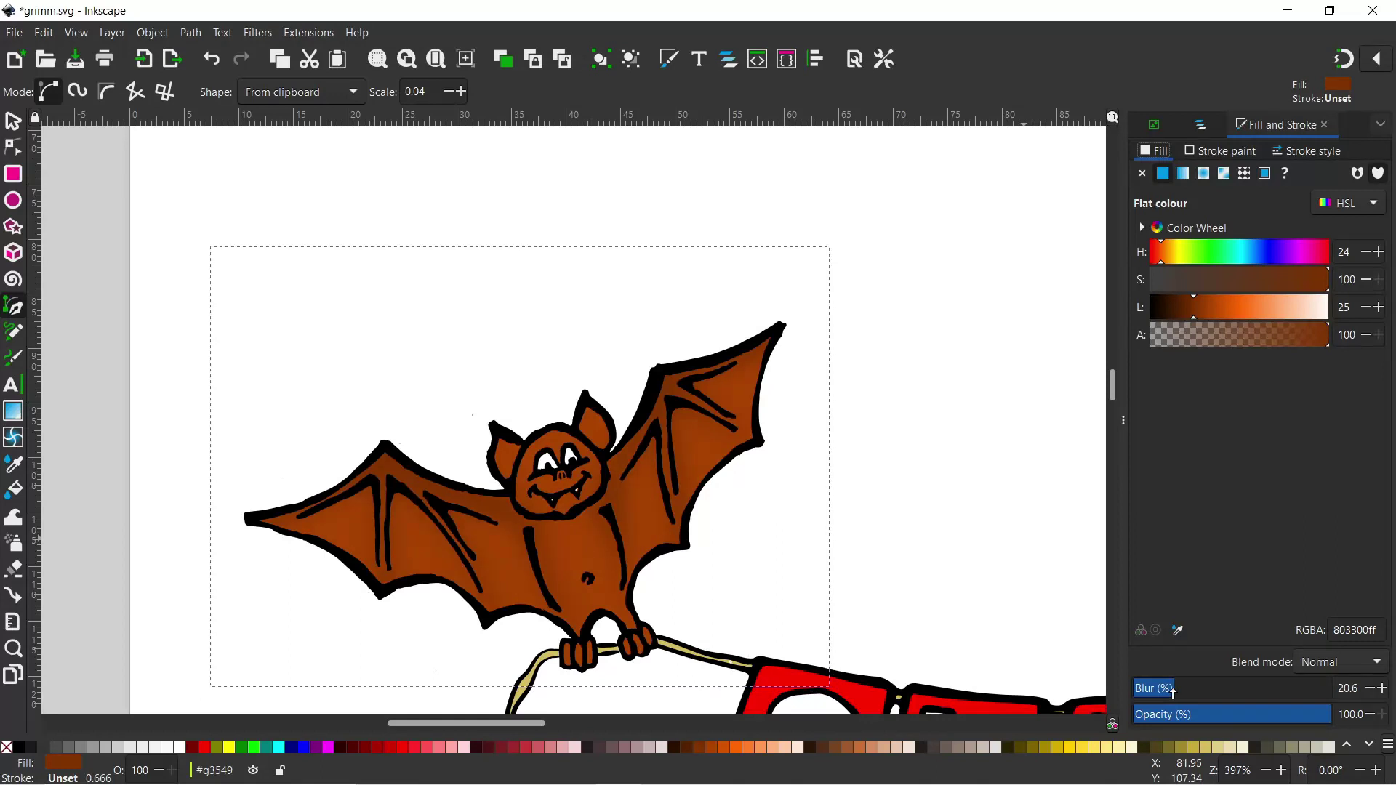
{"action": "left_click_drag", "start_coordinate": [1173, 693], "coordinate": [1171, 693]}
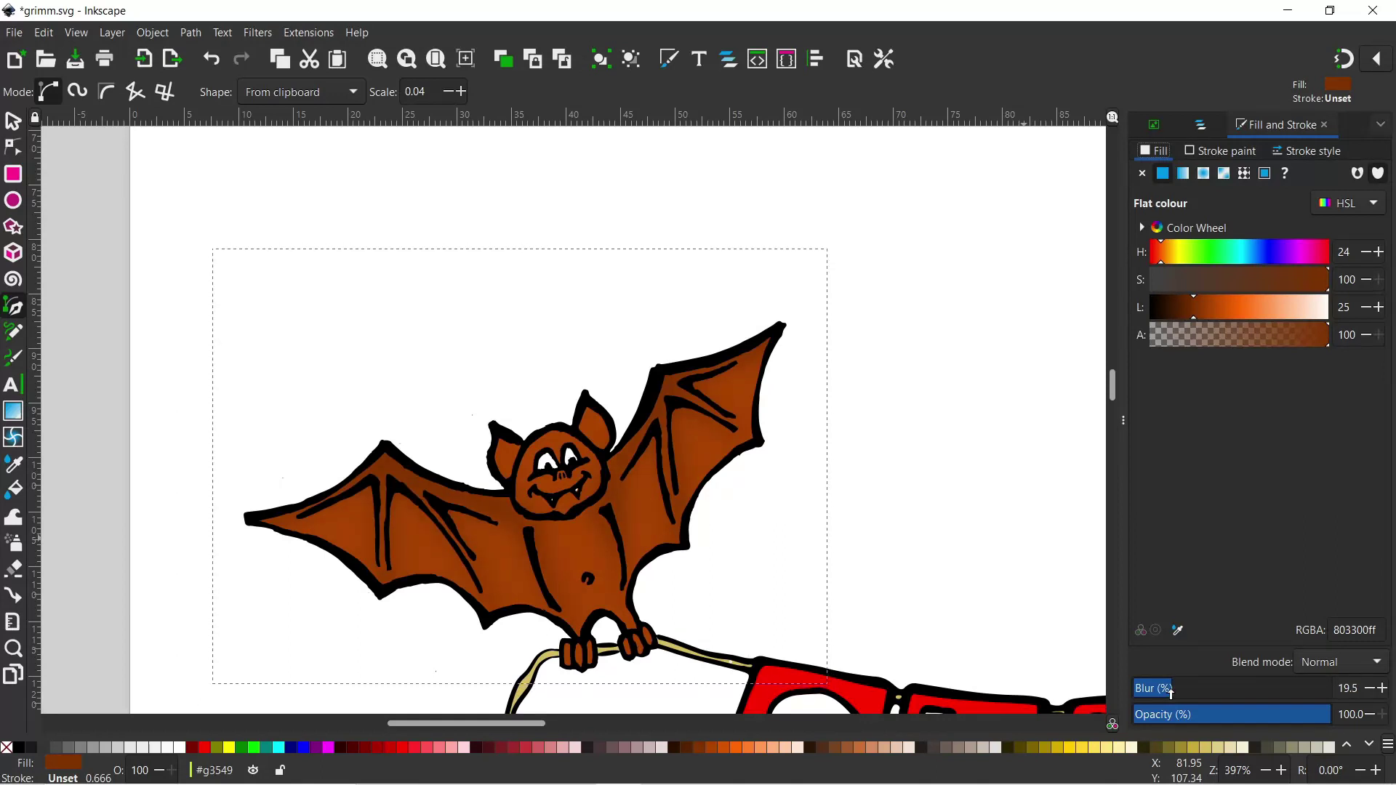
Set the bat shading's blur to 18.4% and add a pink FF8080 ellipse, about 1.4 × 1.9 mm, inside the left bat's left ear.
{"action": "left_click_drag", "start_coordinate": [1171, 688], "coordinate": [1167, 690]}
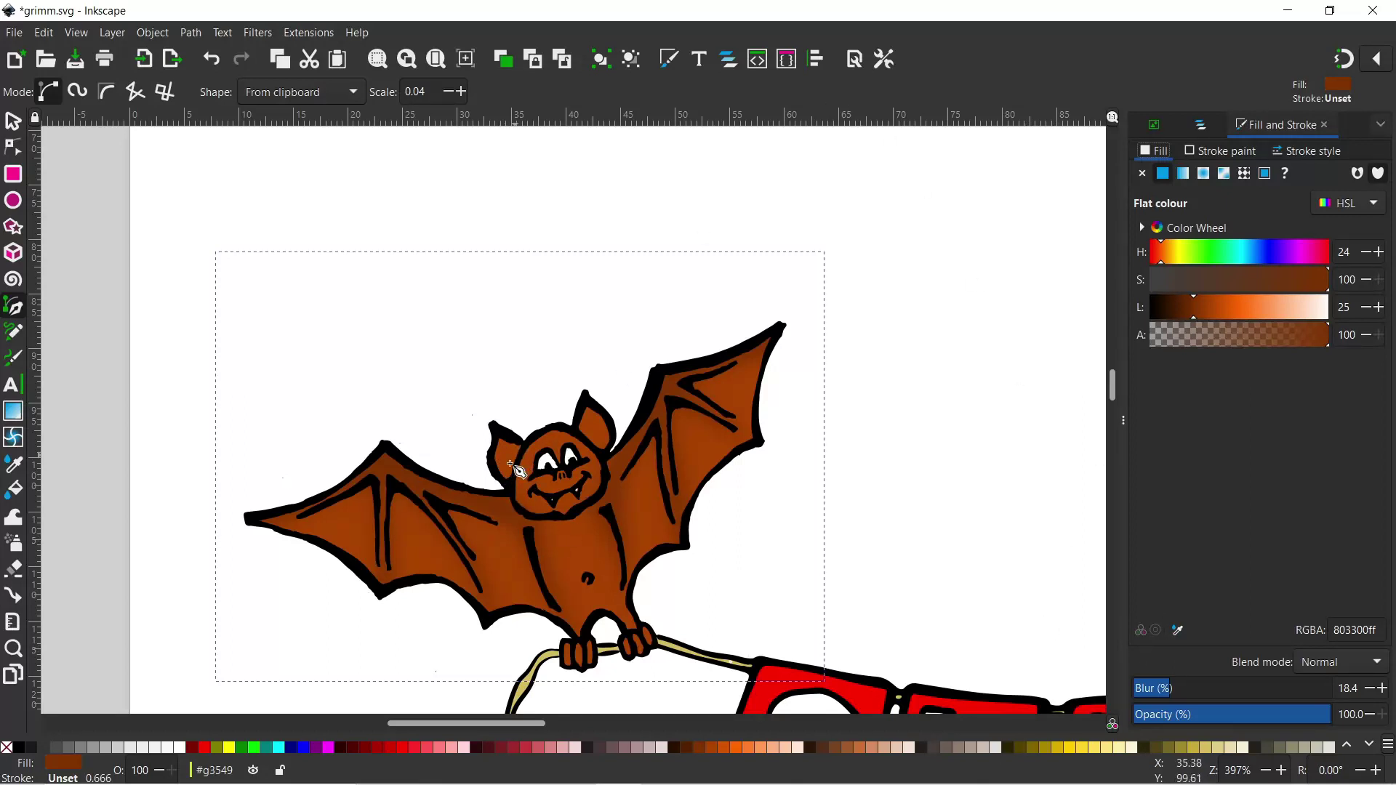
{"action": "left_click", "coordinate": [16, 202]}
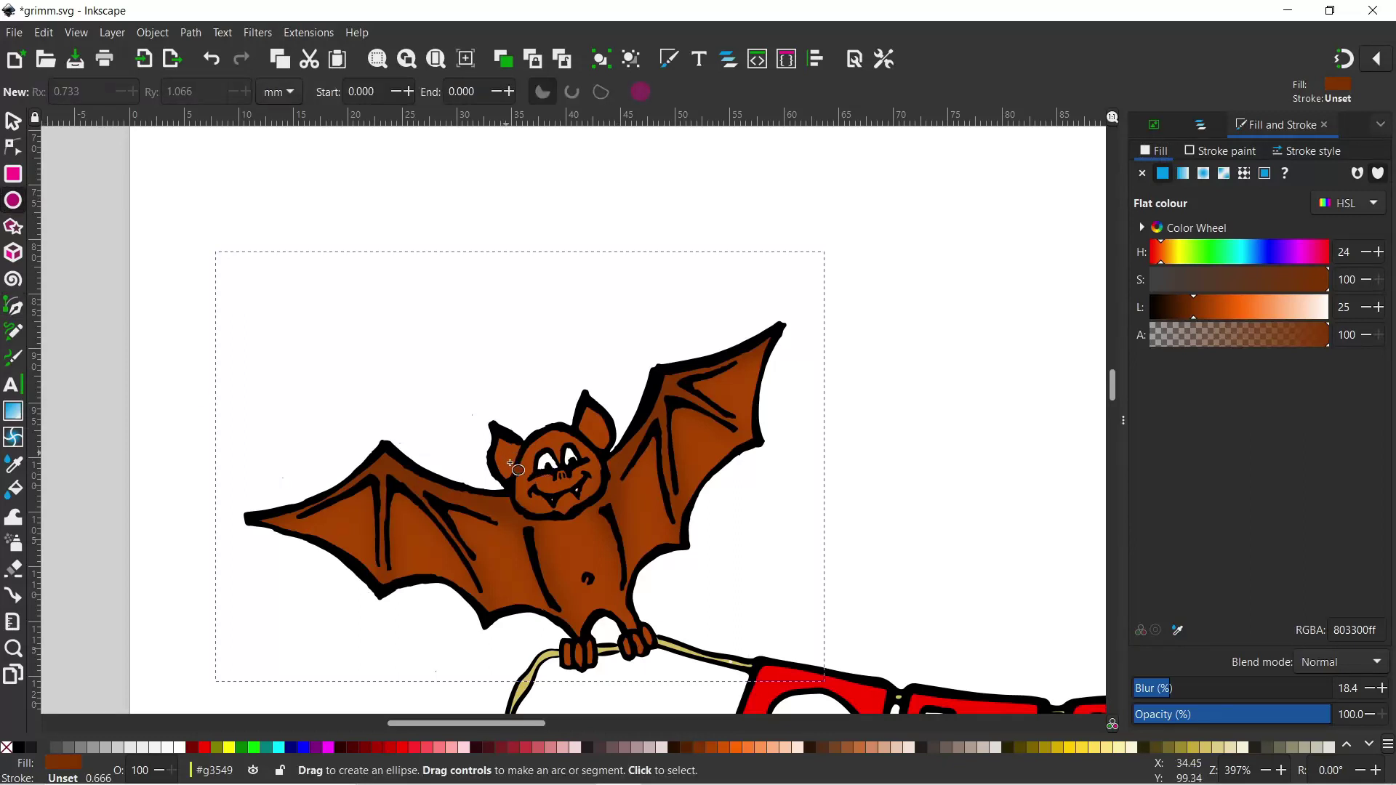
{"action": "left_click_drag", "start_coordinate": [495, 435], "coordinate": [519, 466]}
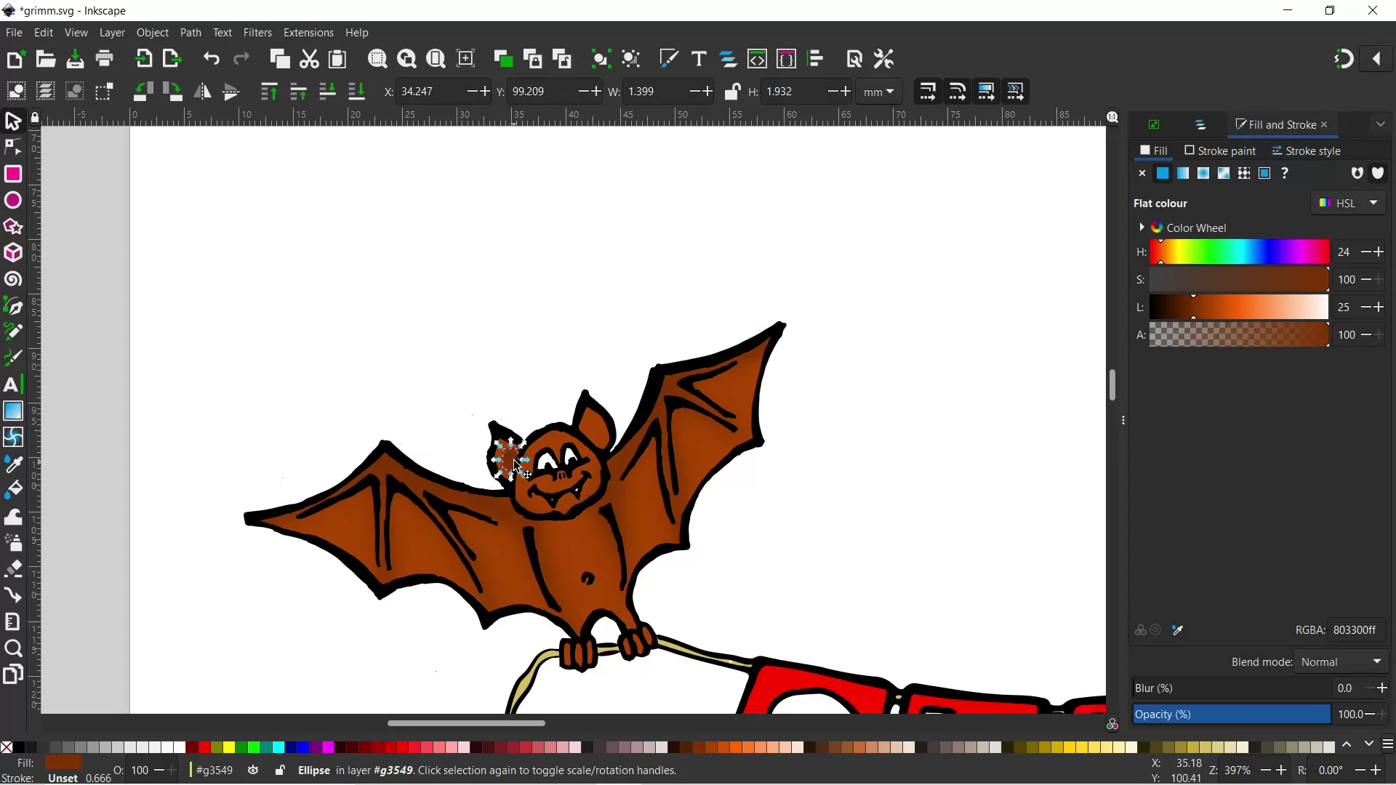
{"action": "left_click_drag", "start_coordinate": [514, 464], "coordinate": [512, 464]}
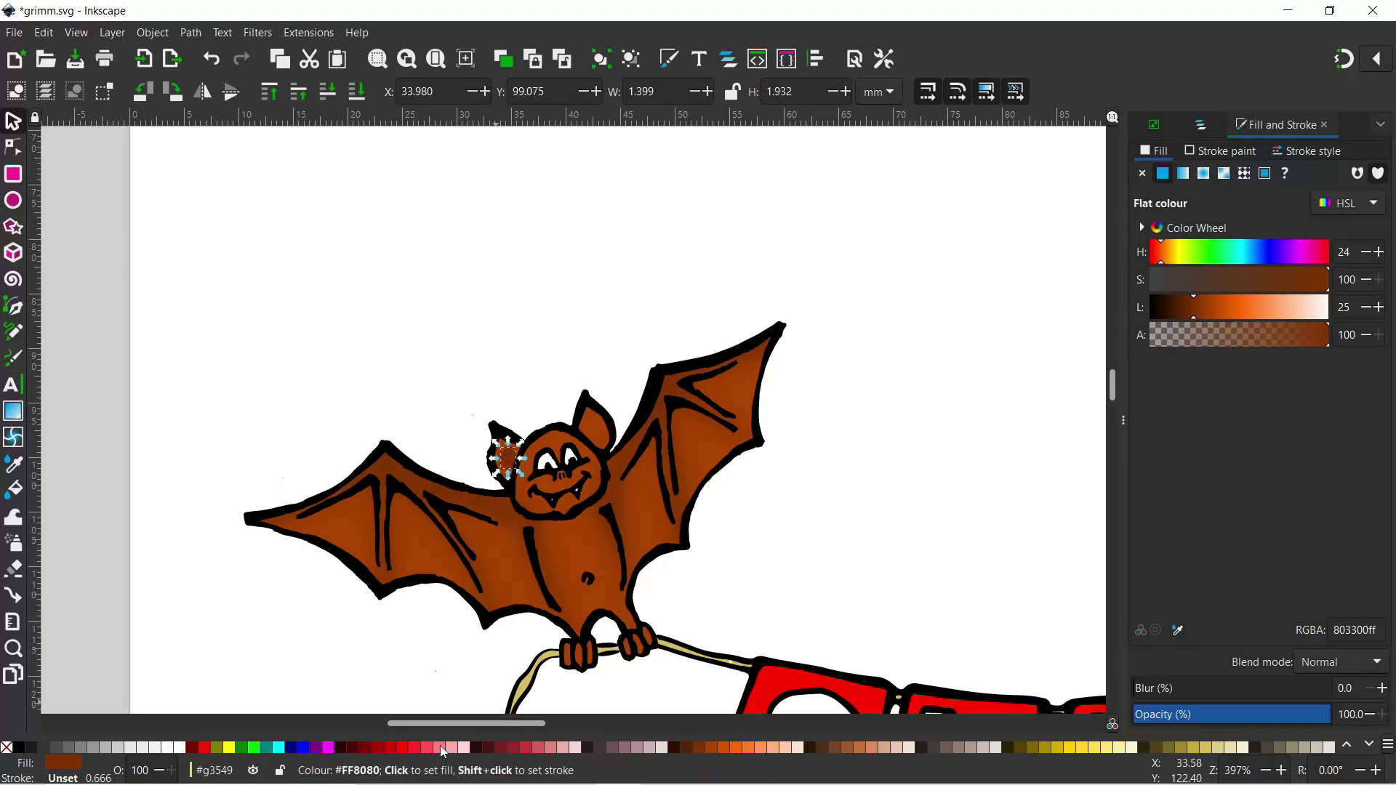
{"action": "left_click", "coordinate": [443, 749]}
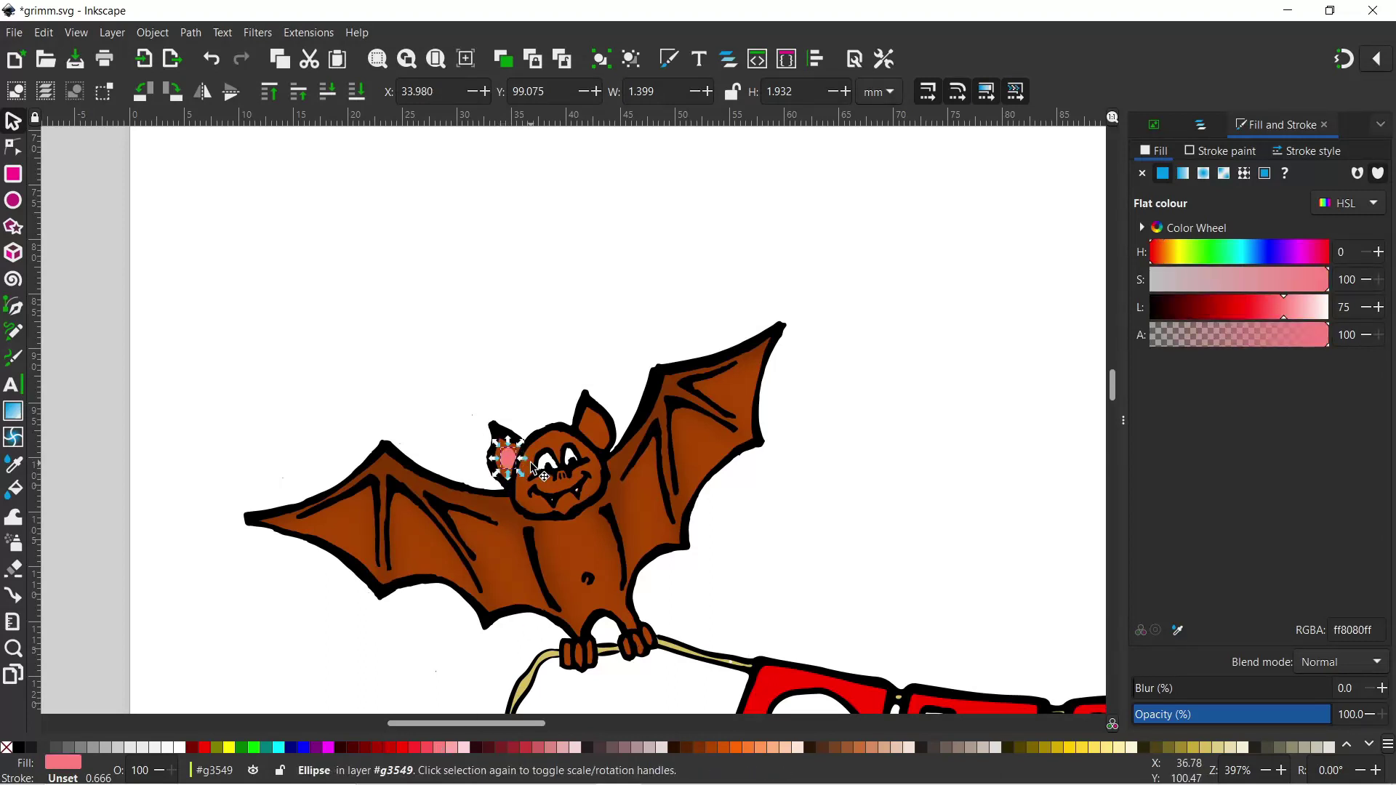
Duplicate the pink ellipse into the bat's right ear and set the blur of both ellipses to 34.7%.
{"action": "key", "text": "ctrl+d"}
{"action": "left_click_drag", "start_coordinate": [512, 459], "coordinate": [595, 436]}
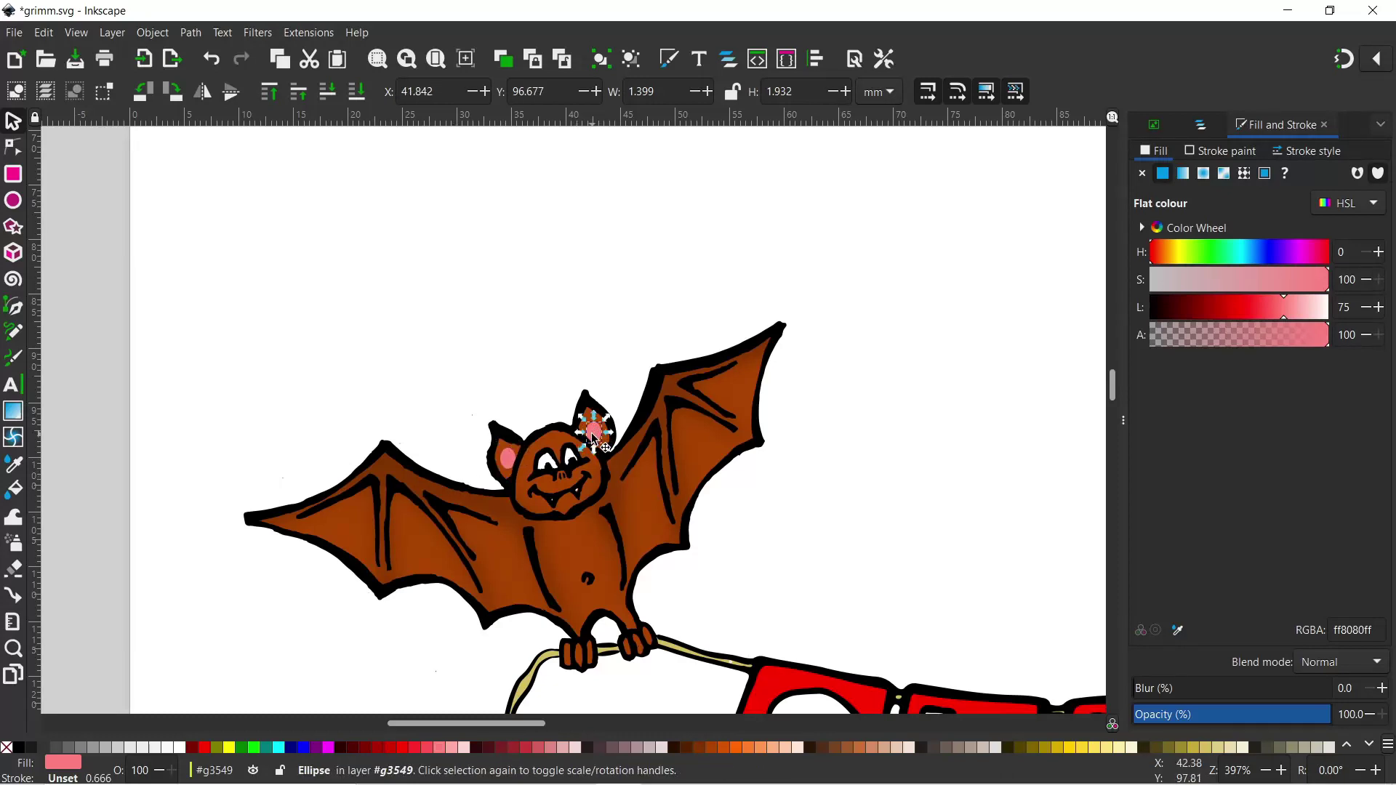
{"action": "left_click", "coordinate": [512, 460], "text": "shift"}
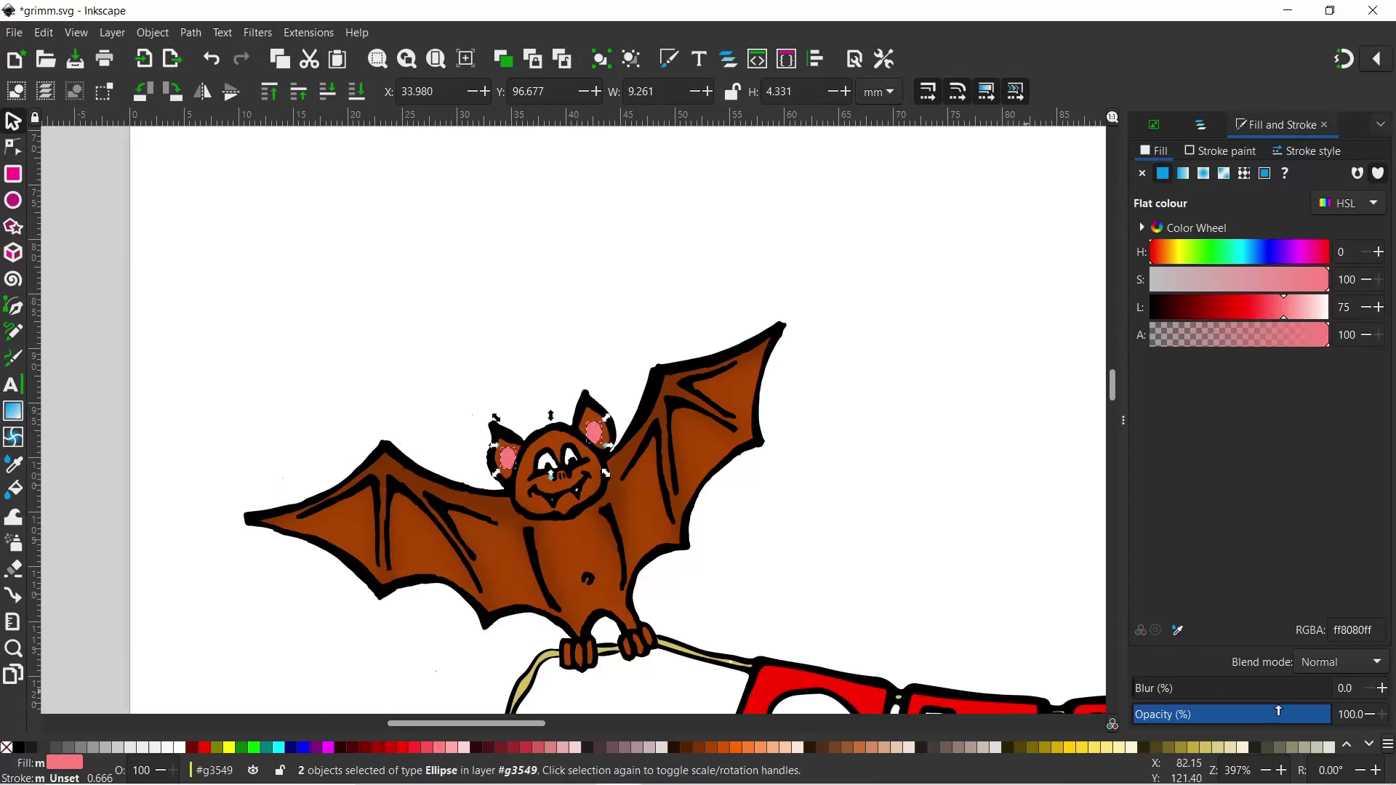
{"action": "left_click_drag", "start_coordinate": [1139, 688], "coordinate": [1201, 688]}
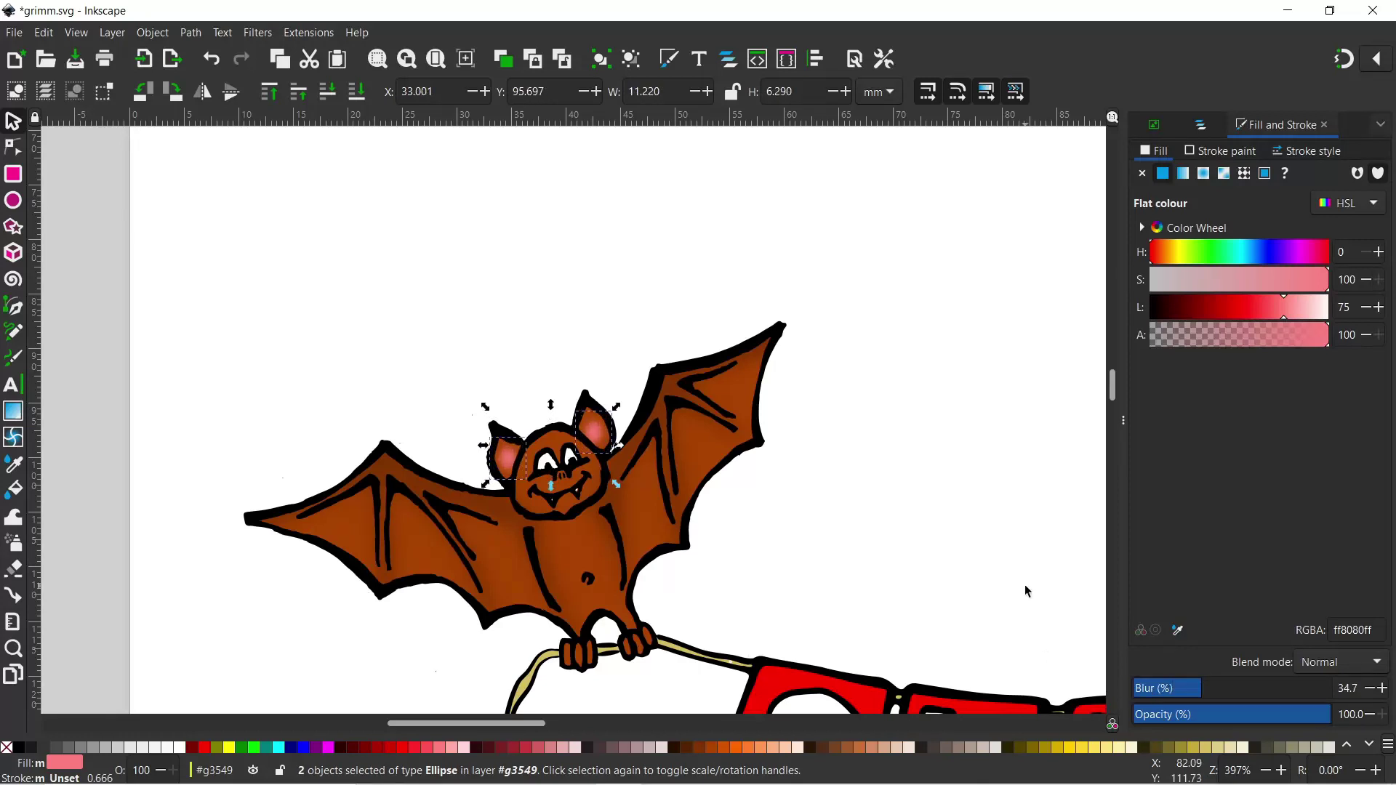
{"action": "left_click", "coordinate": [927, 532]}
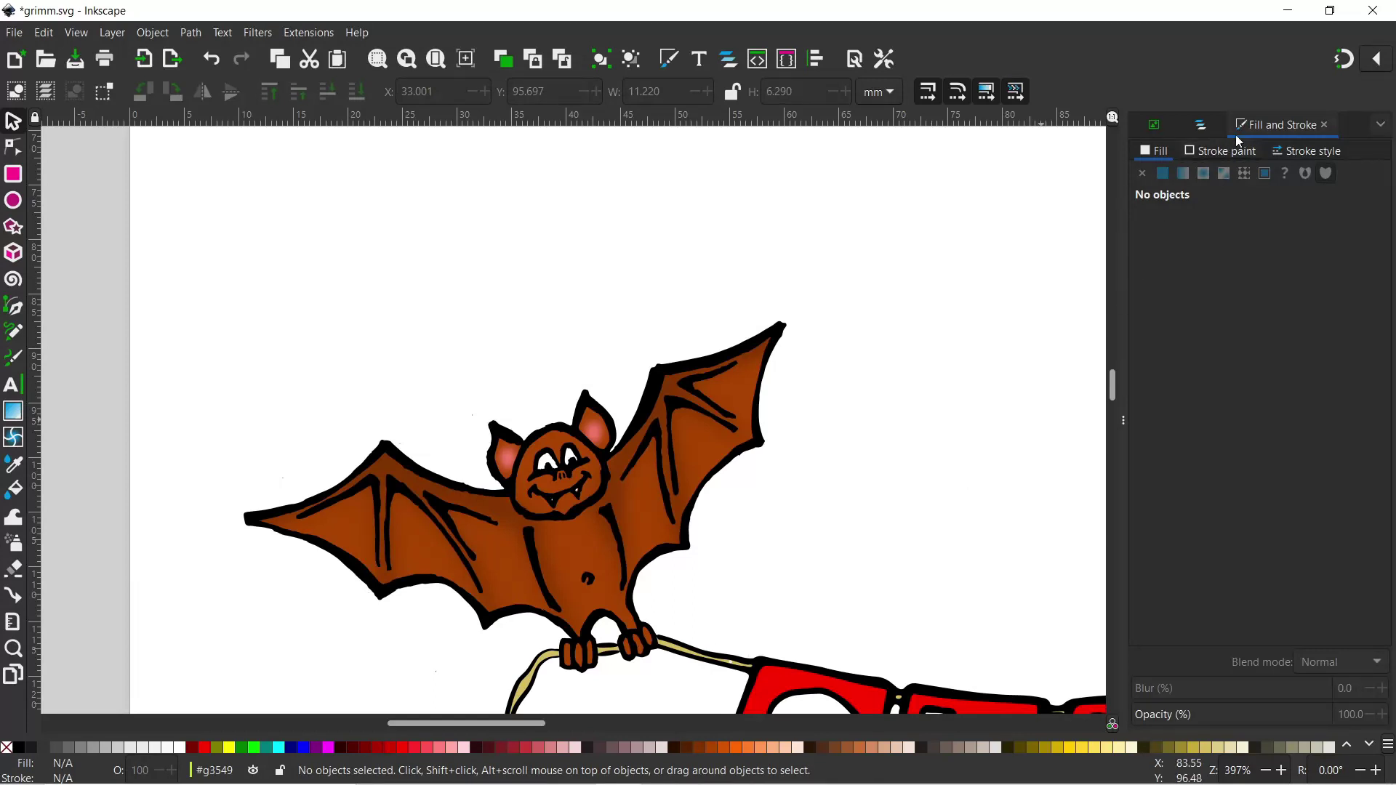
Rename the bat's clipped group g3549 as "l bat" and exit the group to the colour layer.
{"action": "left_click", "coordinate": [1201, 125]}
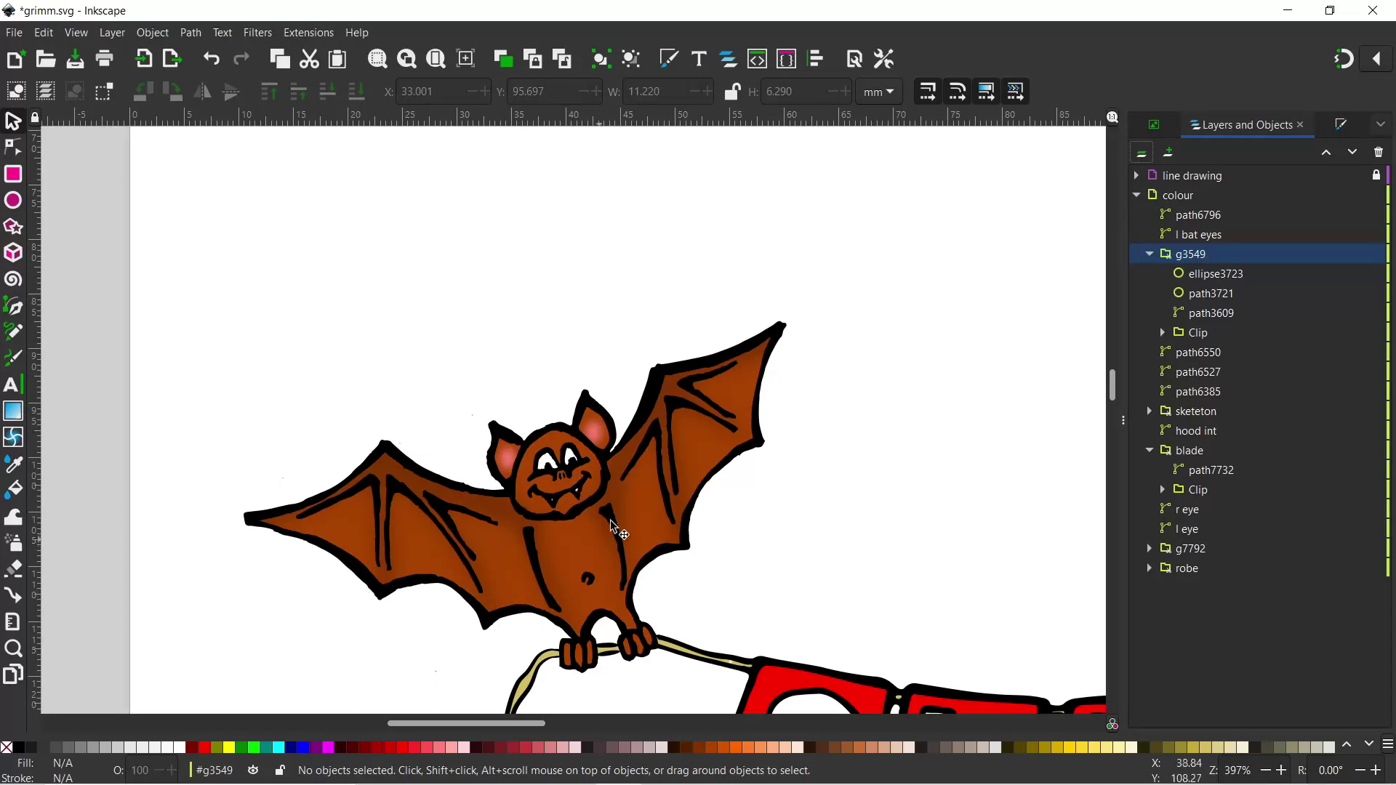
{"action": "double_click", "coordinate": [1192, 256]}
{"action": "type", "text": "l"}
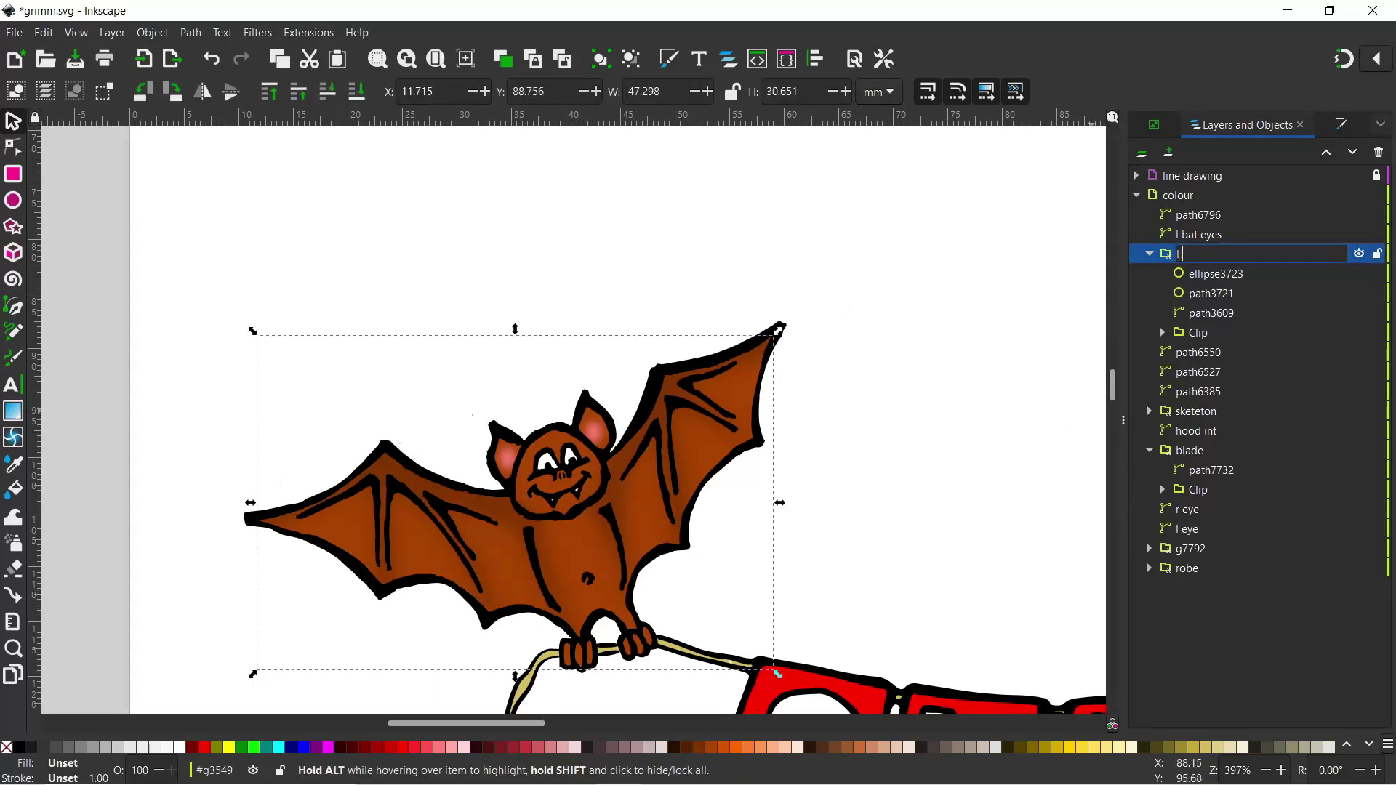
{"action": "type", "text": " bat"}
{"action": "key", "text": "Return"}
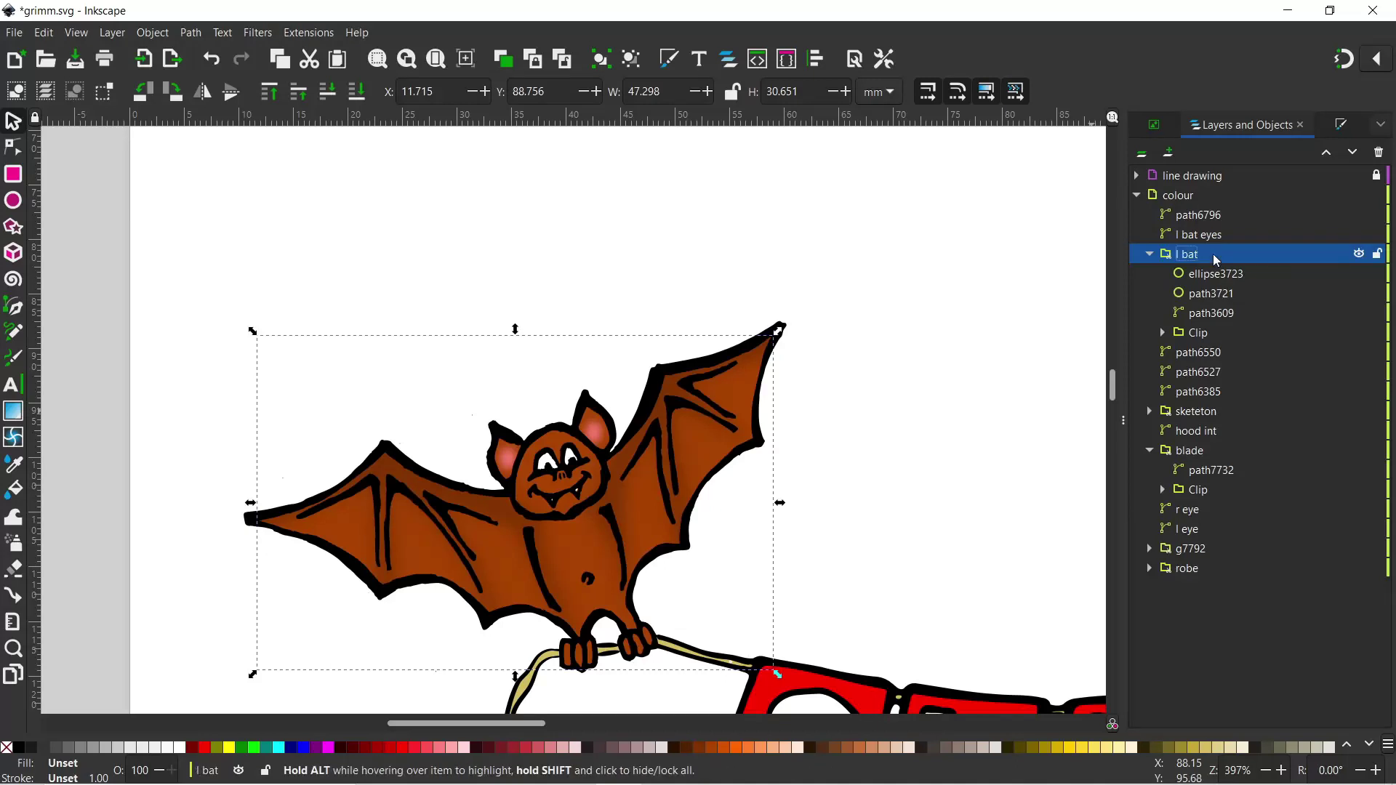
{"action": "right_click", "coordinate": [707, 445]}
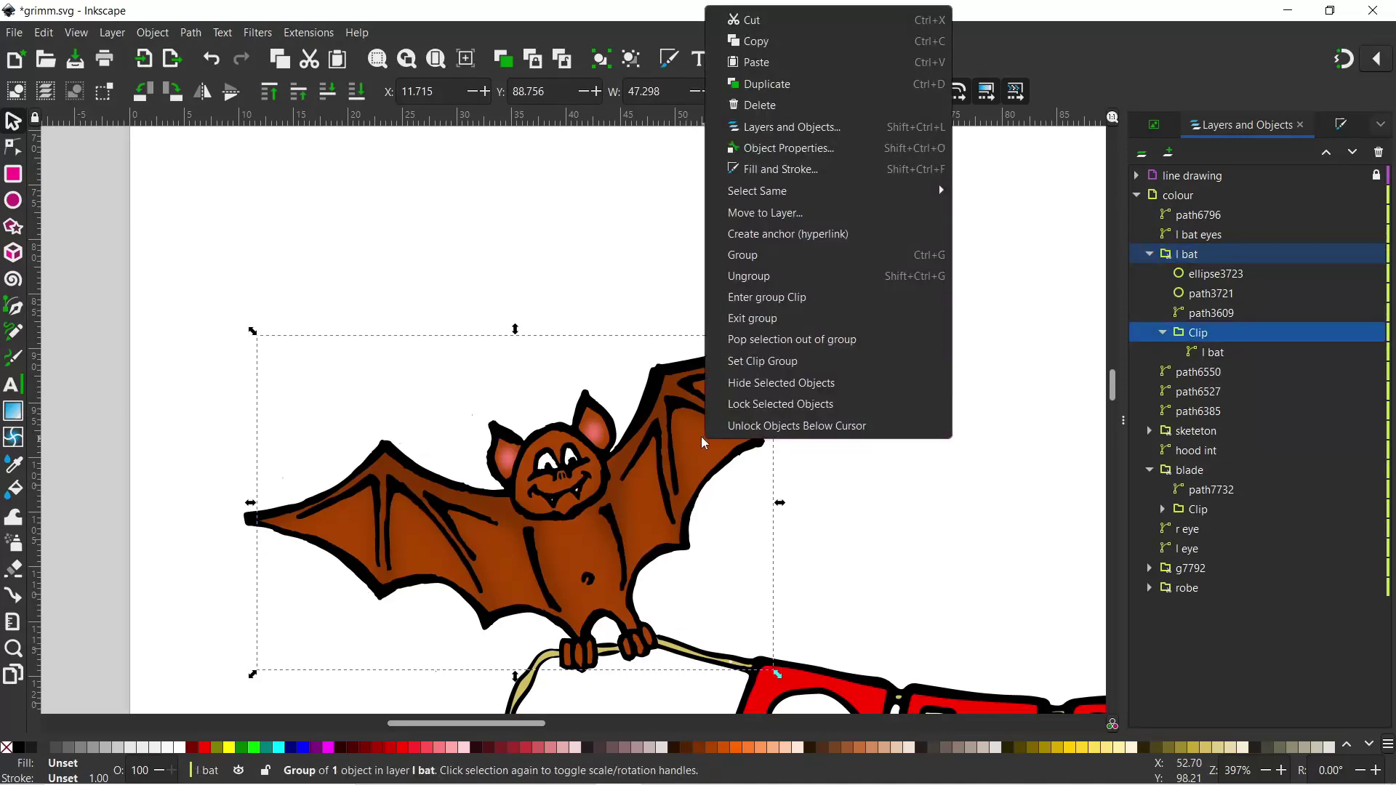
{"action": "left_click", "coordinate": [757, 320]}
Group the "l bat" group with the "l bat eyes" path and name the combined group "l bat".
{"action": "scroll", "coordinate": [571, 418], "scroll_direction": "right", "scroll_amount": 5}
{"action": "scroll", "coordinate": [571, 418], "scroll_direction": "down", "scroll_amount": 2}
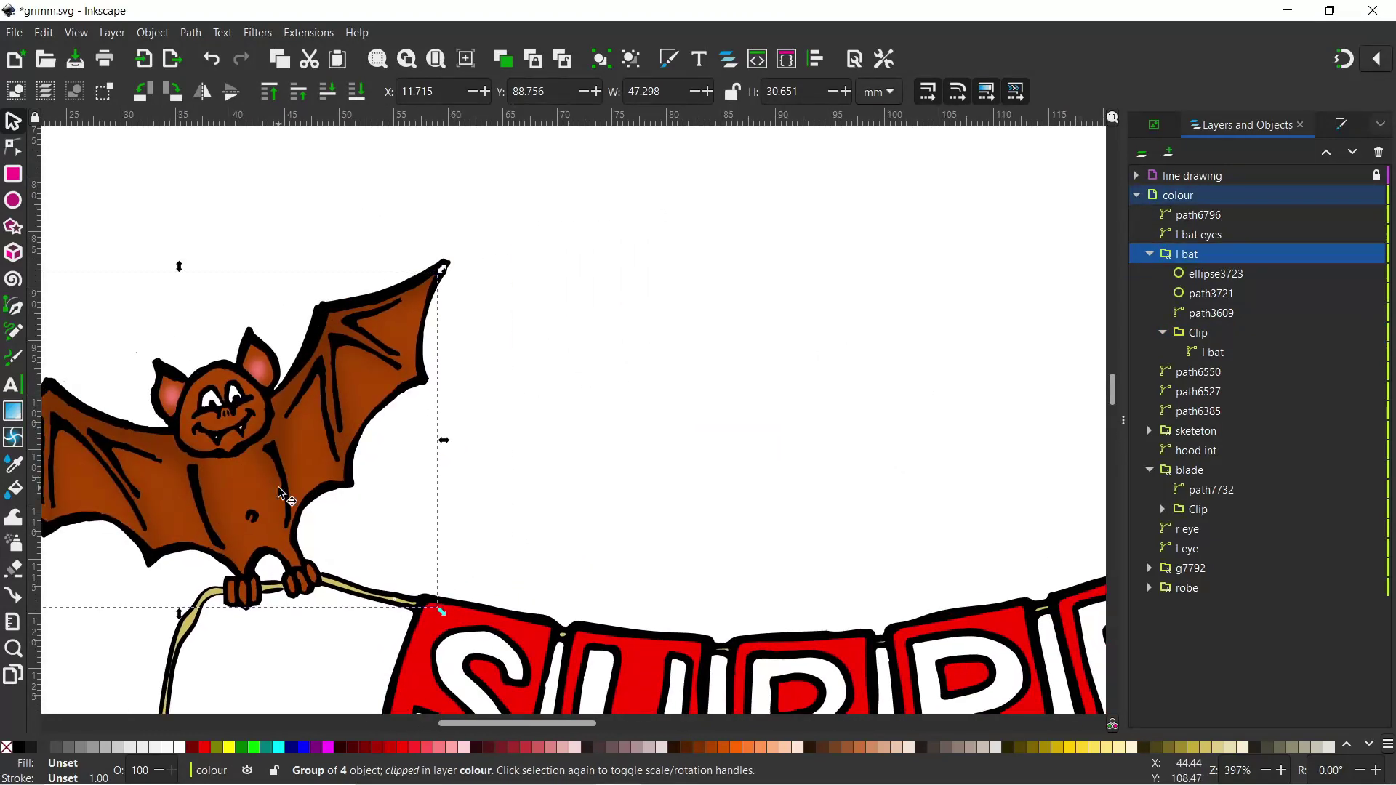
{"action": "scroll", "coordinate": [469, 473], "scroll_direction": "left", "scroll_amount": 4}
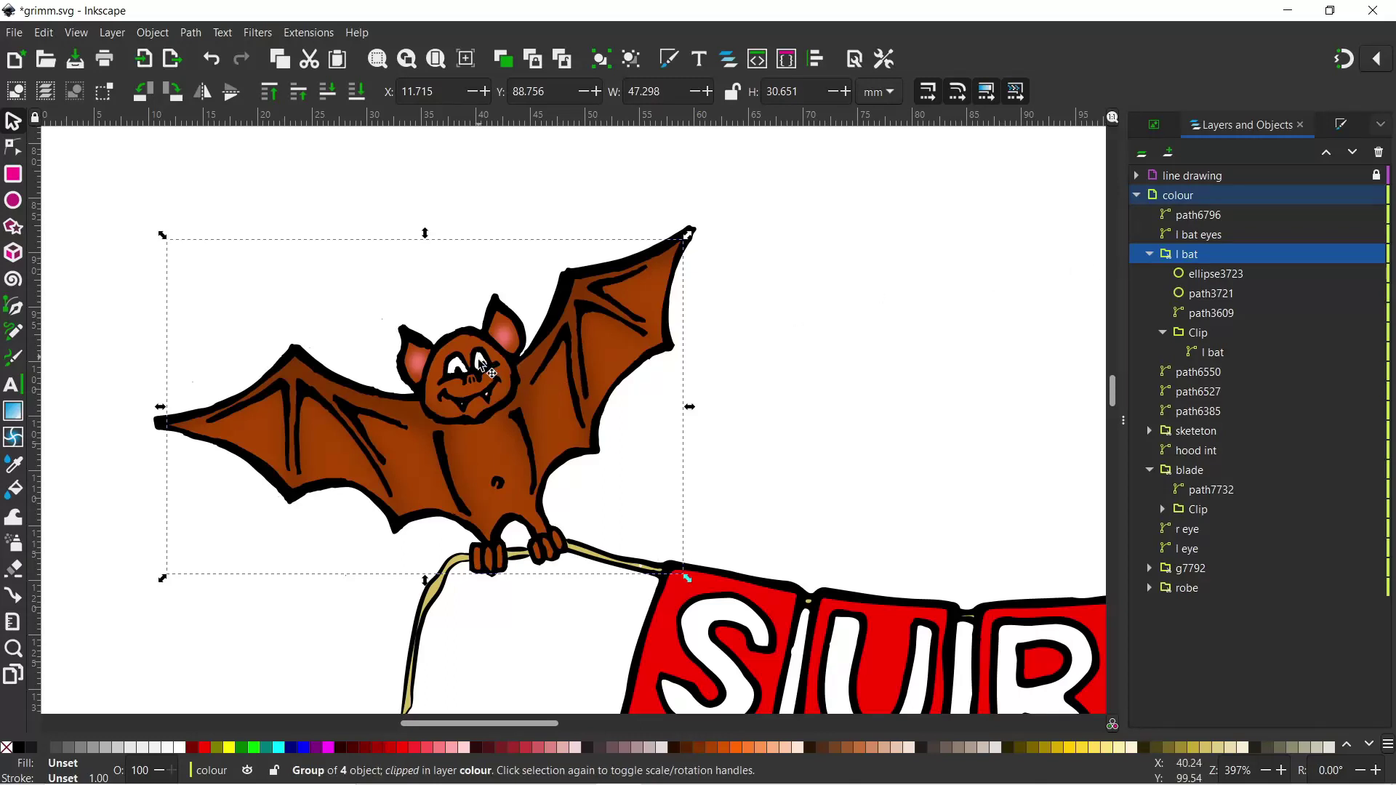
{"action": "left_click", "coordinate": [1150, 254]}
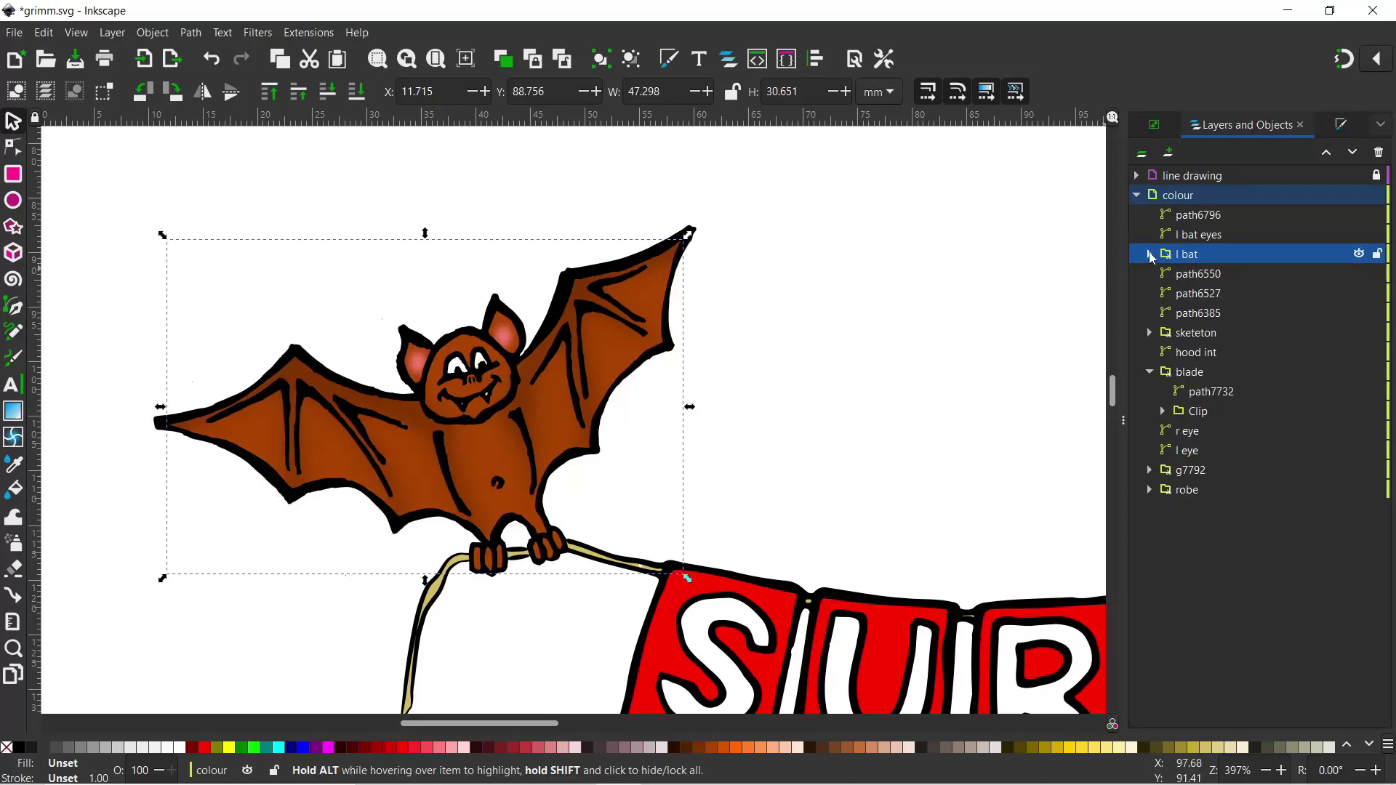
{"action": "left_click", "coordinate": [1199, 234], "text": "shift"}
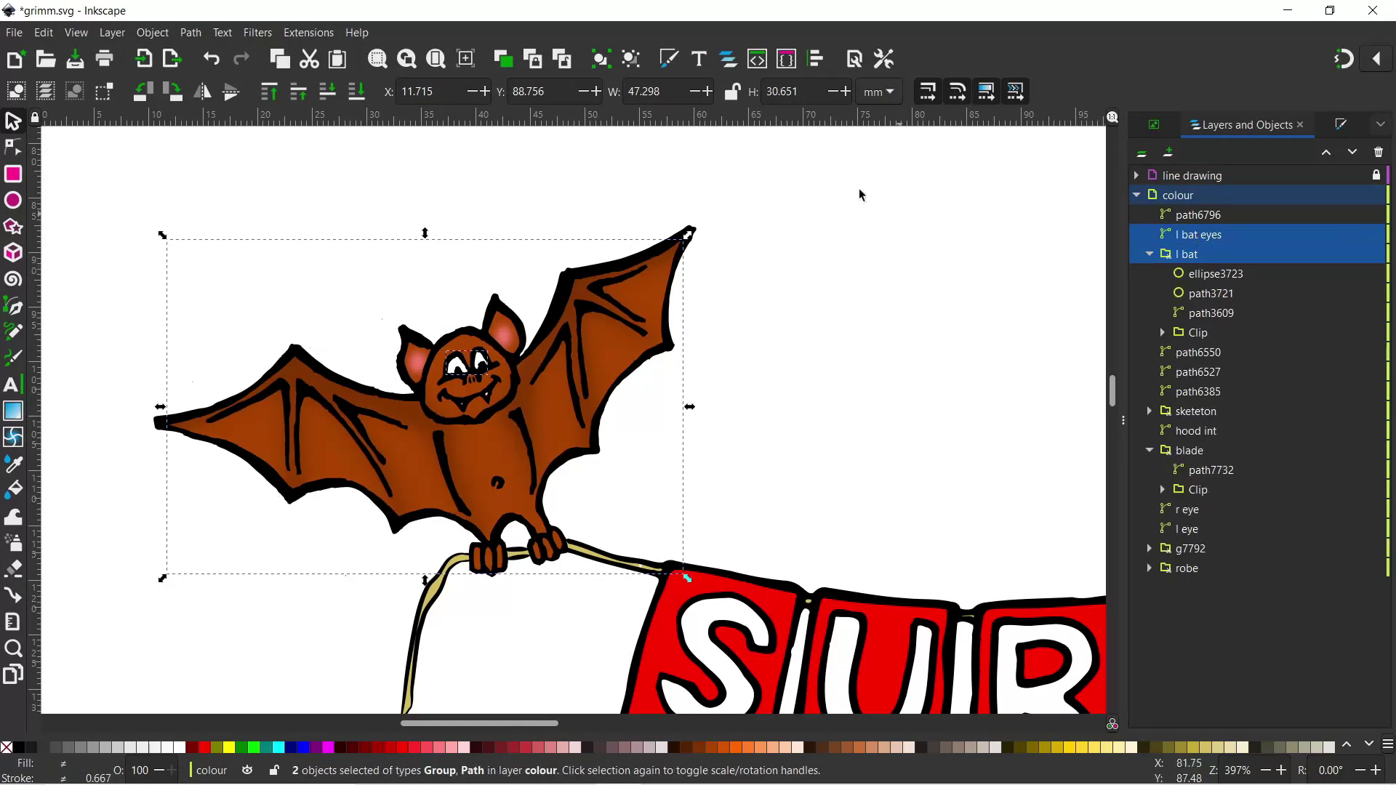
{"action": "left_click", "coordinate": [600, 60]}
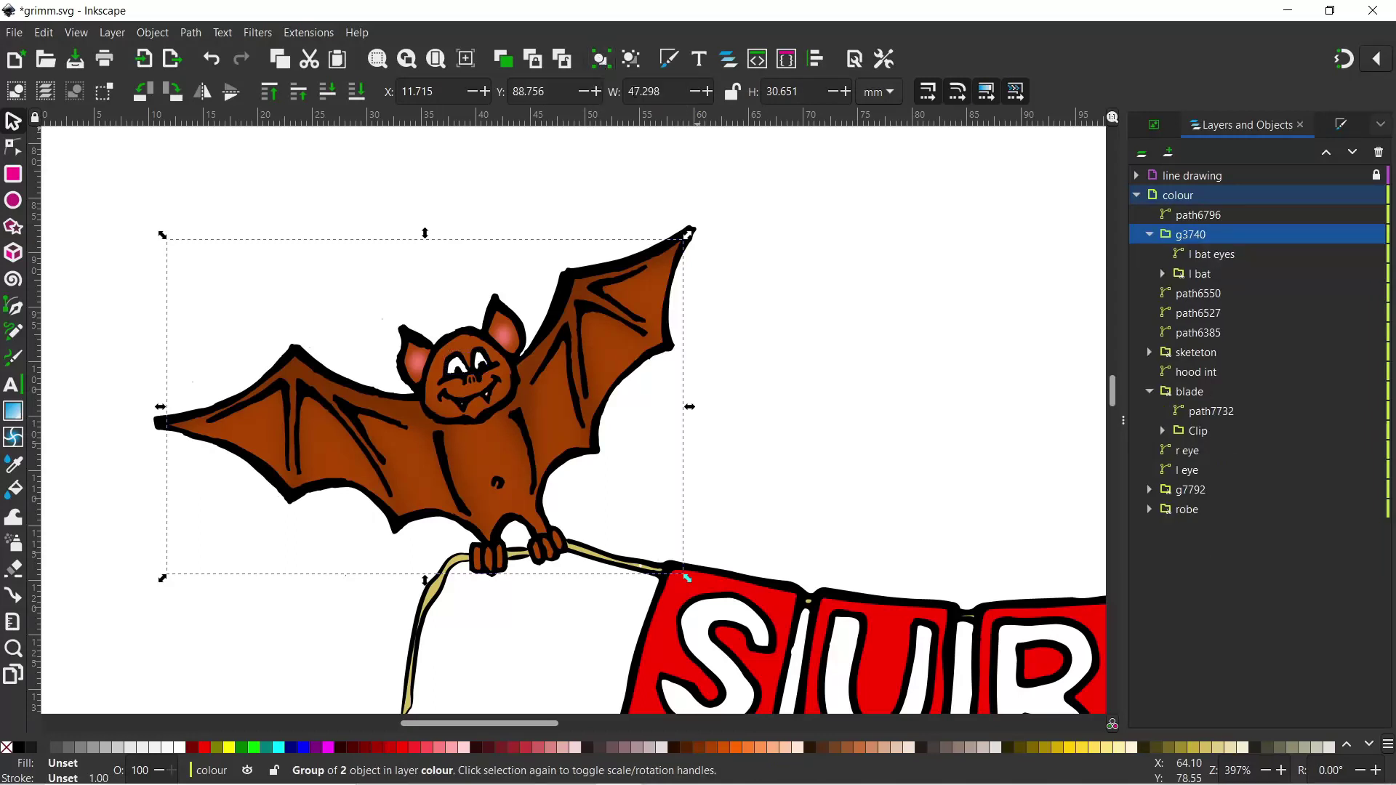
{"action": "double_click", "coordinate": [1199, 234]}
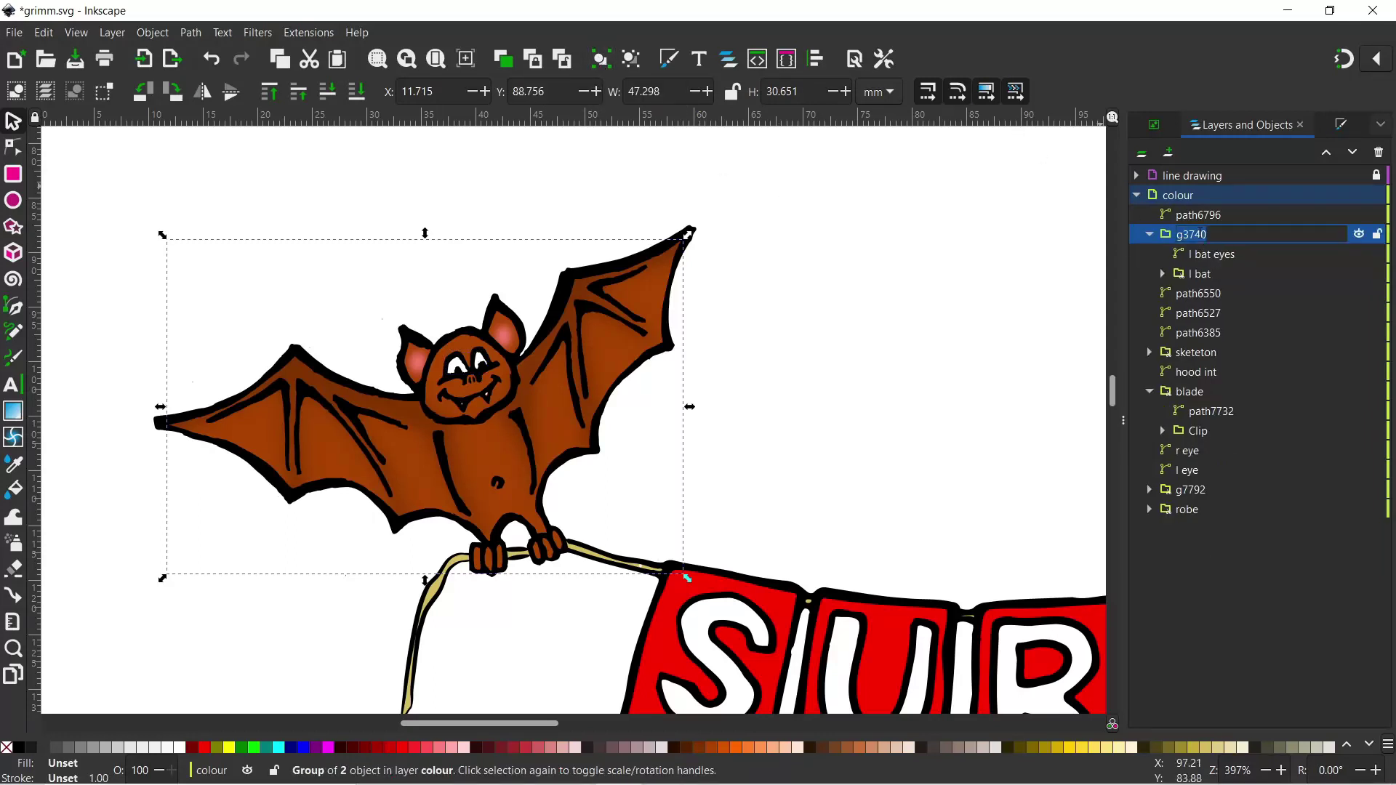
{"action": "key", "text": "BackSpace"}
{"action": "key", "text": "Return"}
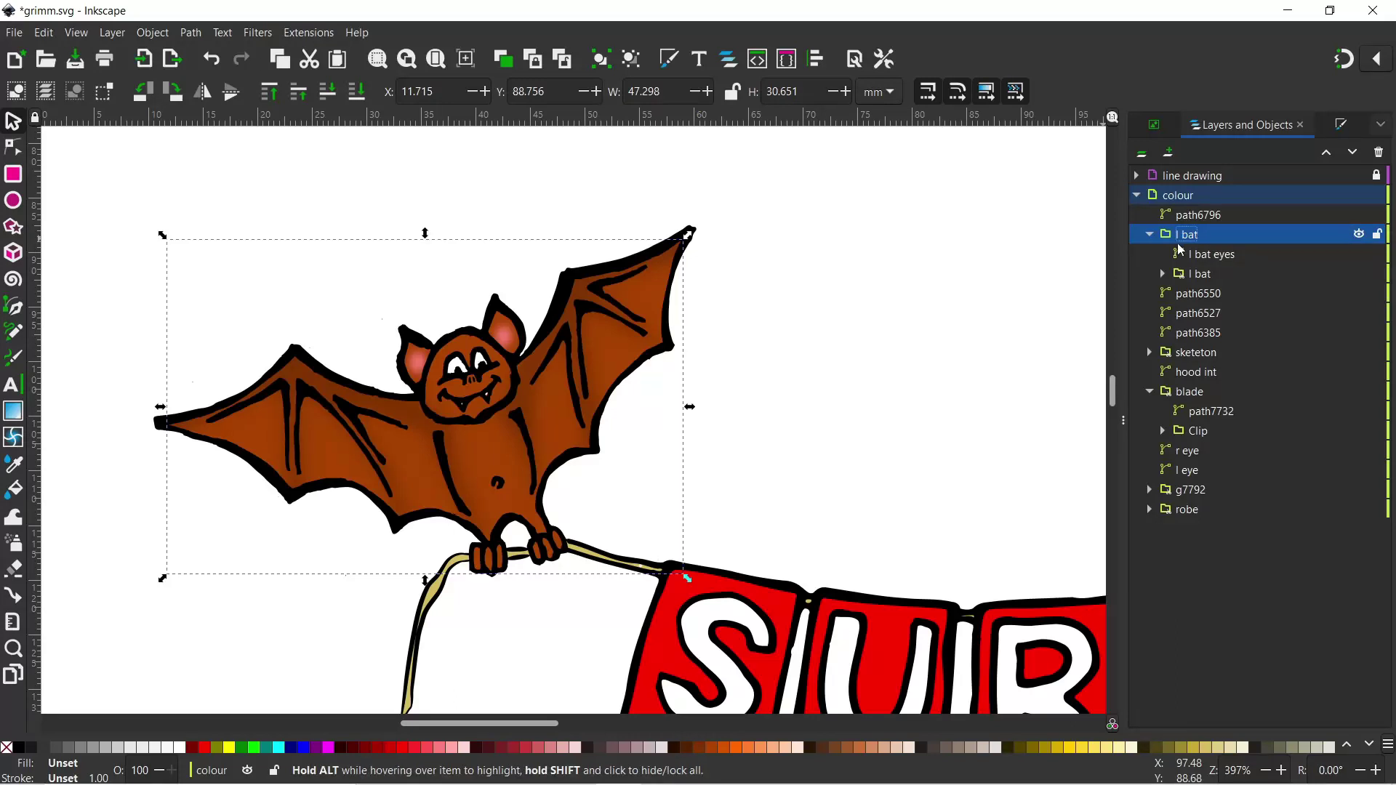
Duplicate the combined "l bat" group and rename the copy "r bat".
{"action": "right_click", "coordinate": [1181, 236]}
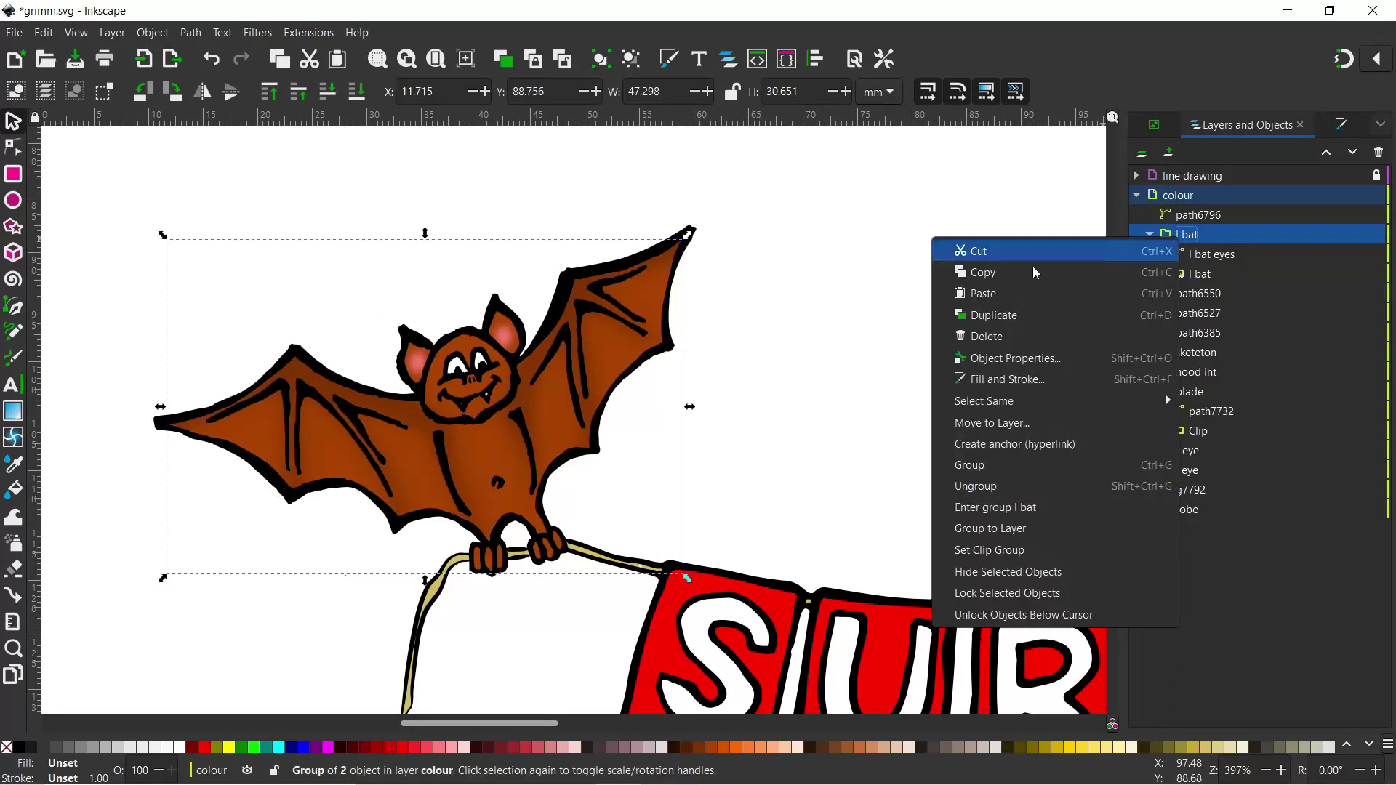
{"action": "left_click", "coordinate": [1012, 314]}
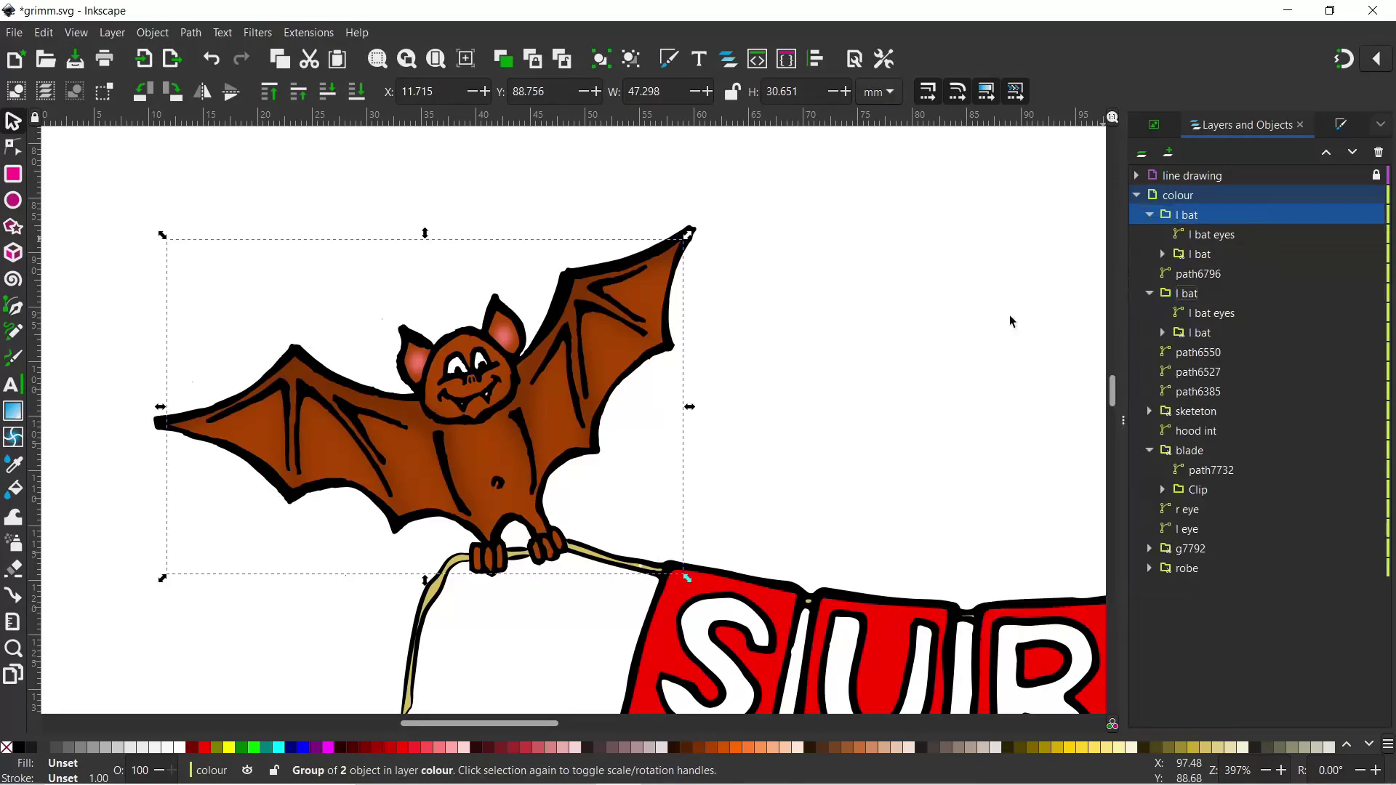
{"action": "left_click", "coordinate": [1180, 219]}
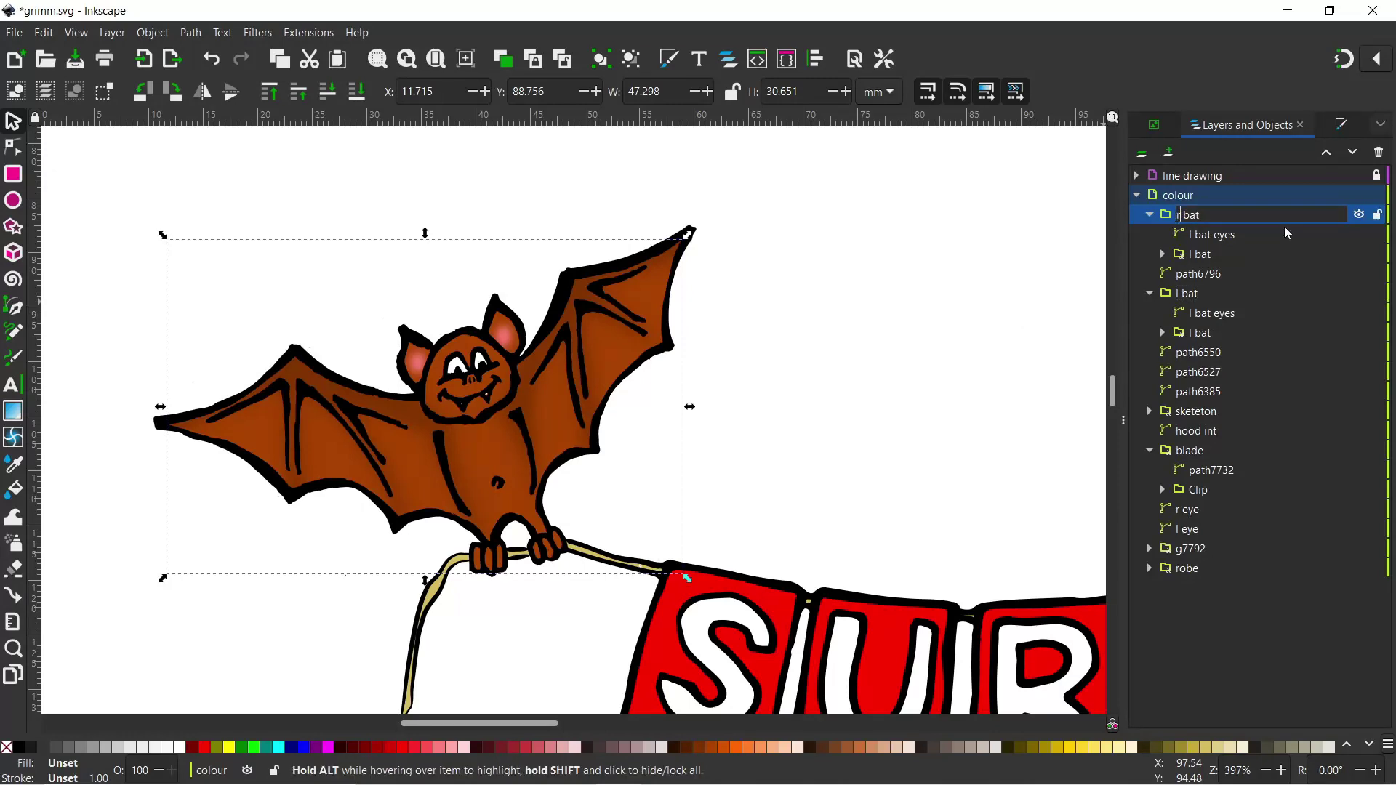
{"action": "type", "text": "r"}
{"action": "key", "text": "Return"}
Move the "r bat" group onto the uncoloured bat at the banner's right end and rotate it to match the linework.
{"action": "scroll", "coordinate": [640, 410], "scroll_direction": "right", "scroll_amount": 6}
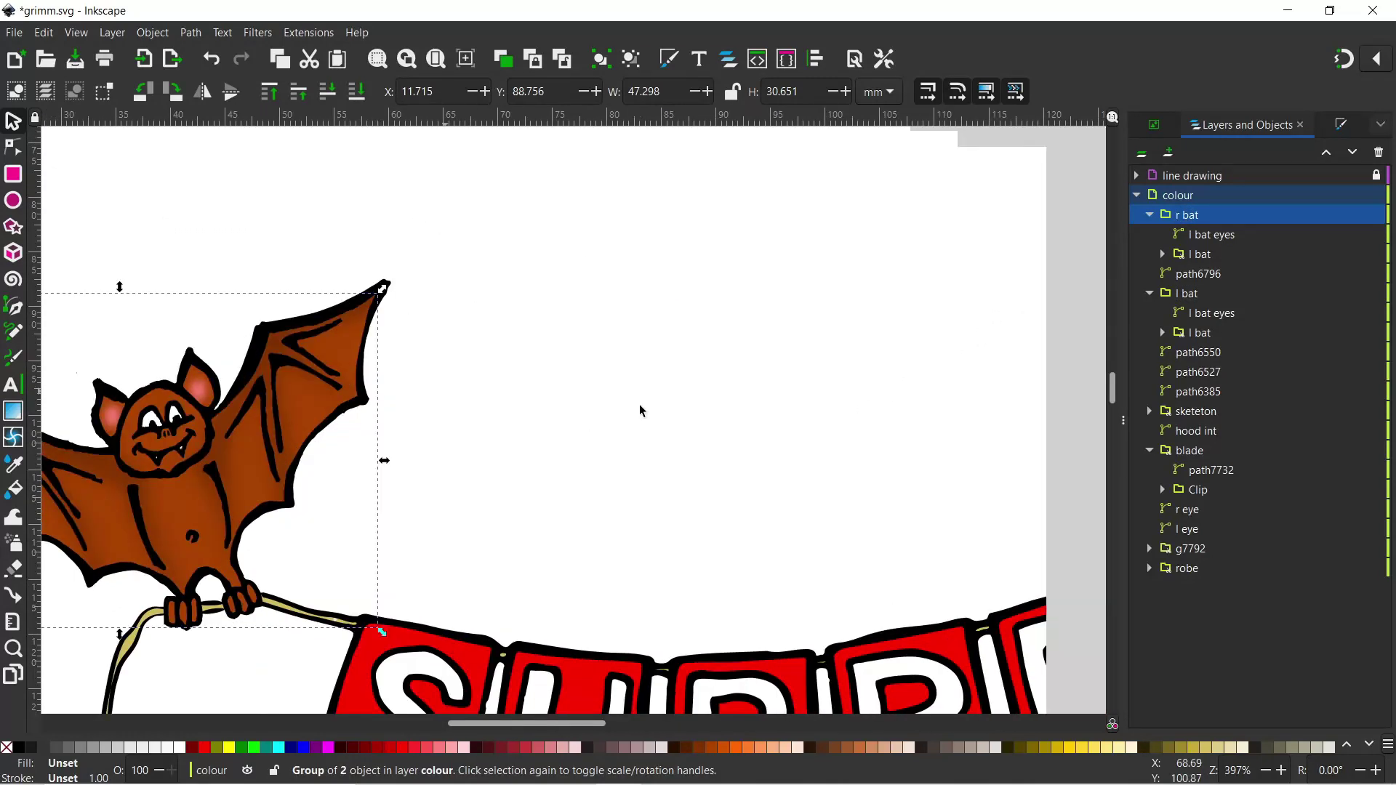
{"action": "scroll", "coordinate": [717, 420], "scroll_direction": "down", "scroll_amount": 3}
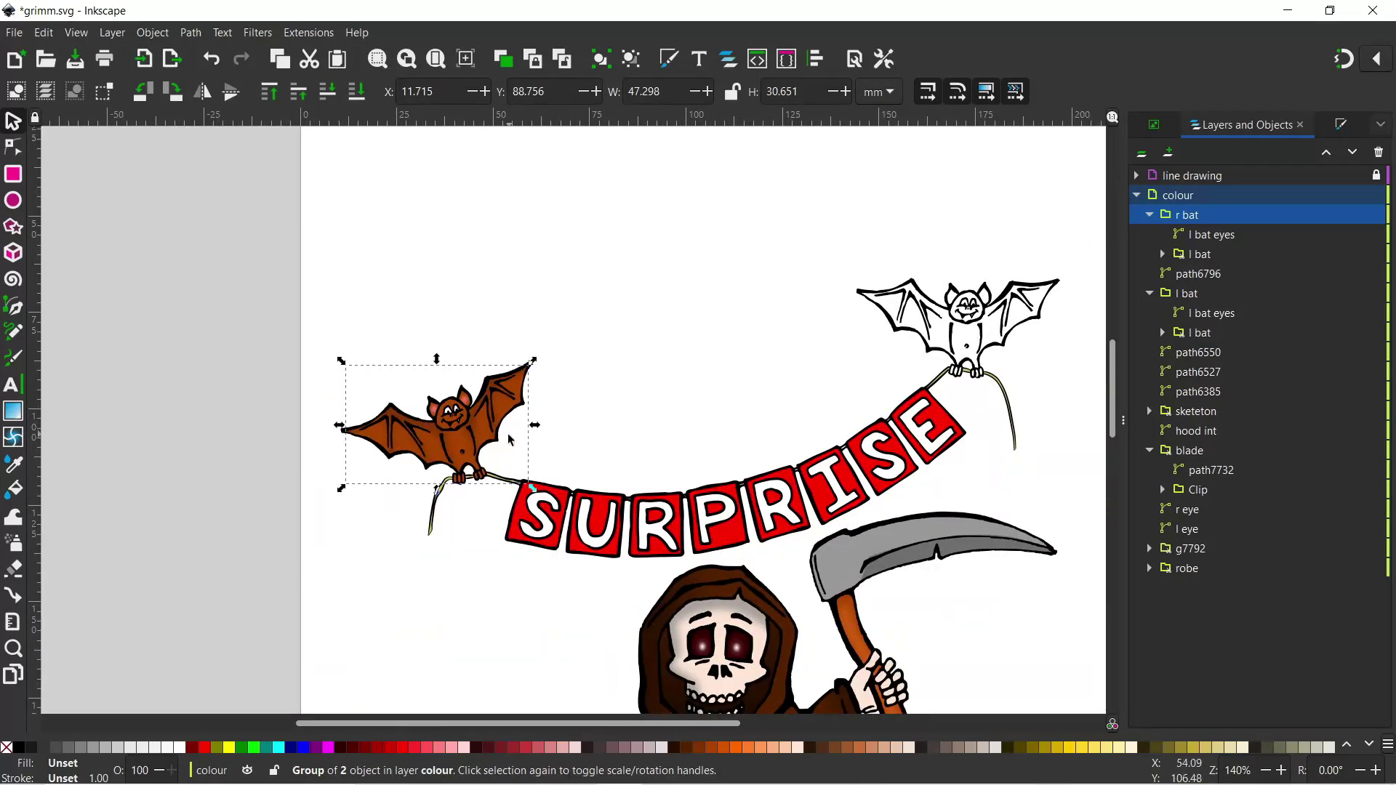
{"action": "mouse_move", "coordinate": [464, 423]}
{"action": "left_mouse_down"}
{"action": "mouse_move", "coordinate": [591, 427]}
{"action": "mouse_move", "coordinate": [928, 365]}
{"action": "mouse_move", "coordinate": [1002, 313]}
{"action": "mouse_move", "coordinate": [982, 298]}
{"action": "left_mouse_up"}
{"action": "left_click", "coordinate": [982, 298]}
{"action": "mouse_move", "coordinate": [1039, 237]}
{"action": "left_mouse_down"}
{"action": "mouse_move", "coordinate": [1058, 268]}
{"action": "mouse_move", "coordinate": [1047, 262]}
{"action": "left_mouse_up"}
{"action": "left_click_drag", "start_coordinate": [945, 304], "coordinate": [937, 355]}
{"action": "scroll", "coordinate": [970, 333], "scroll_direction": "up", "scroll_amount": 3}
{"action": "scroll", "coordinate": [988, 420], "scroll_direction": "right", "scroll_amount": 2}
{"action": "scroll", "coordinate": [916, 417], "scroll_direction": "right", "scroll_amount": 1}
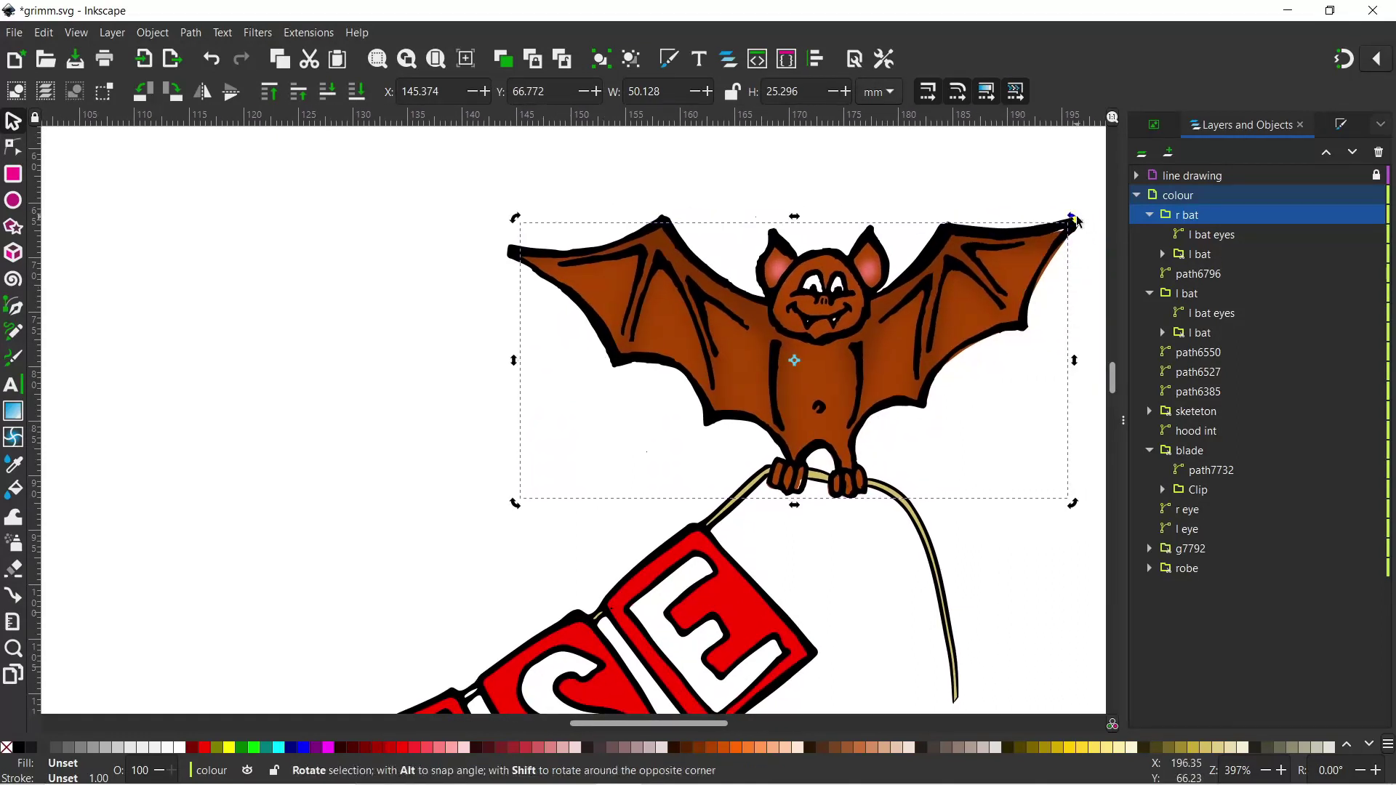
{"action": "left_click_drag", "start_coordinate": [1072, 218], "coordinate": [1076, 218]}
{"action": "left_click", "coordinate": [965, 169]}
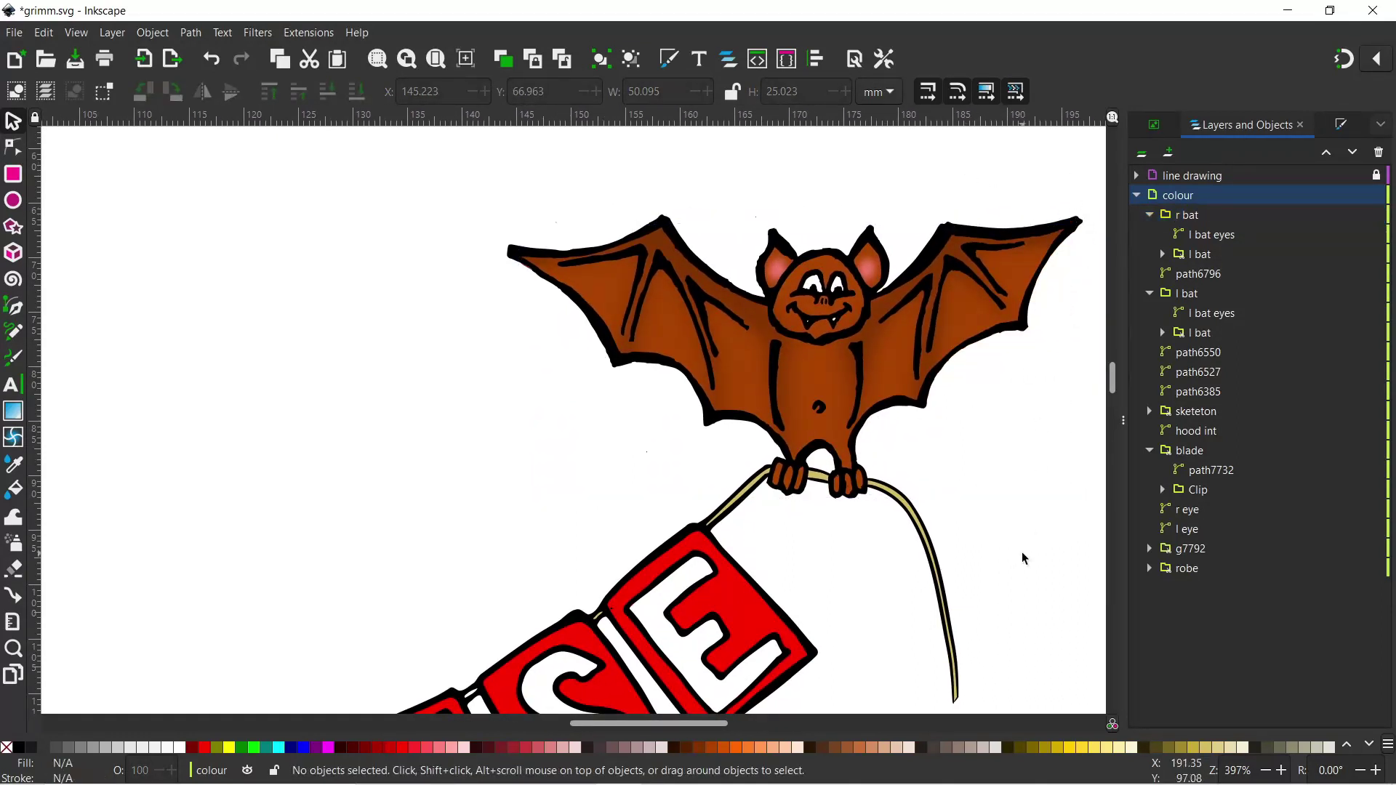
Draw a narrow vertical rectangle, about 4.9 × 27.9 mm, across the middle of the scythe blade and fill it white.
{"action": "key", "text": "5"}
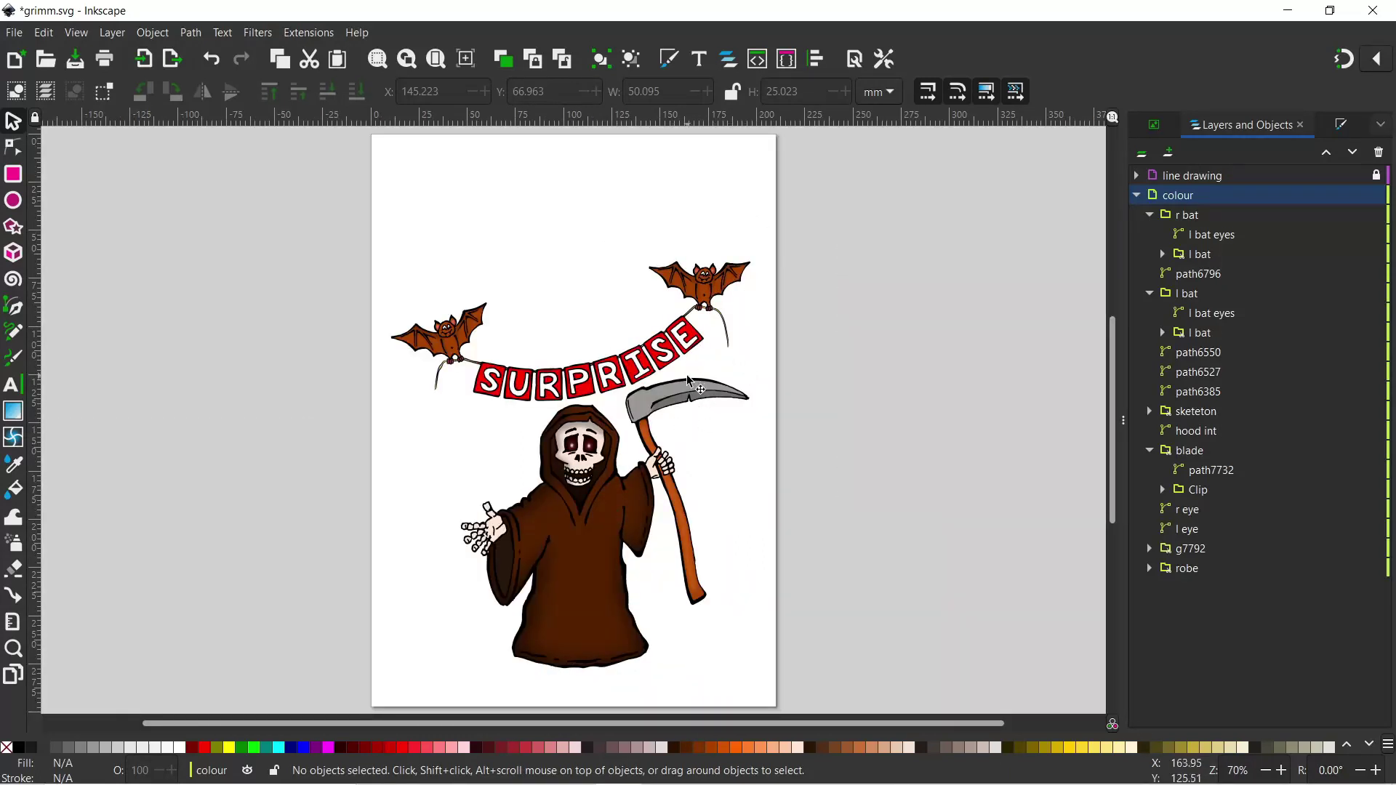
{"action": "left_click", "coordinate": [14, 176]}
{"action": "left_click_drag", "start_coordinate": [679, 365], "coordinate": [687, 420]}
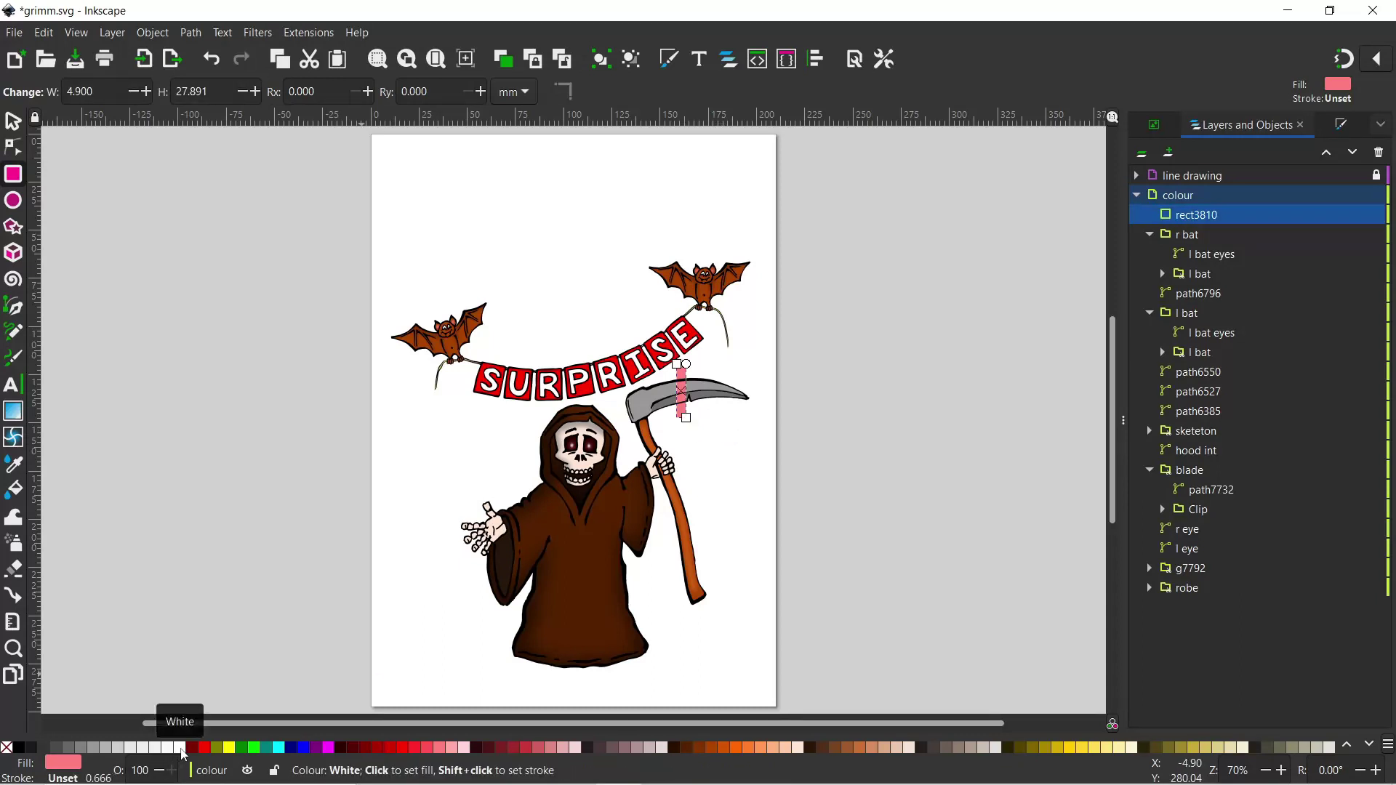
{"action": "left_click", "coordinate": [180, 749]}
Rotate the white rectangle slightly clockwise and move it into the clipped "blade" group, above path7732.
{"action": "left_click", "coordinate": [13, 124]}
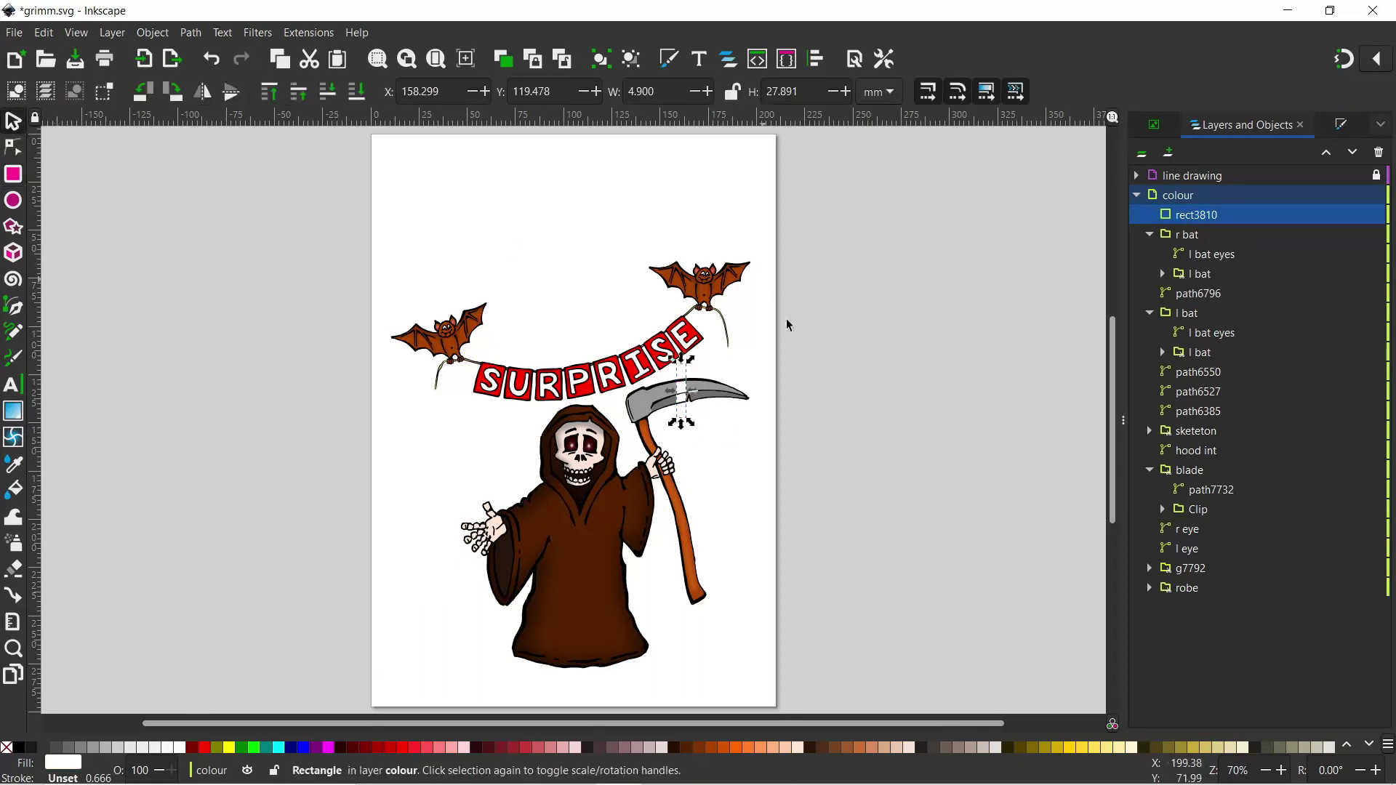
{"action": "left_click", "coordinate": [683, 379]}
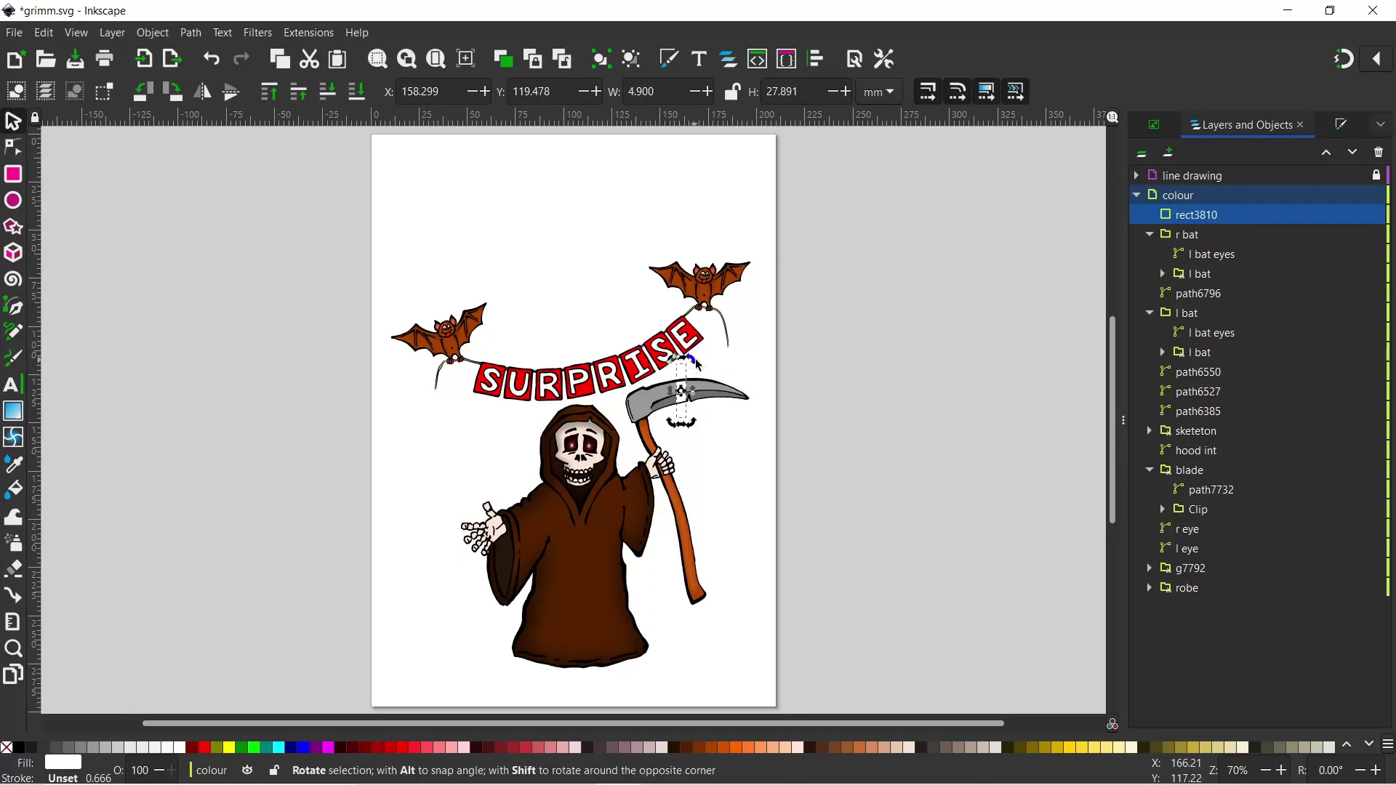
{"action": "left_click_drag", "start_coordinate": [694, 360], "coordinate": [694, 361]}
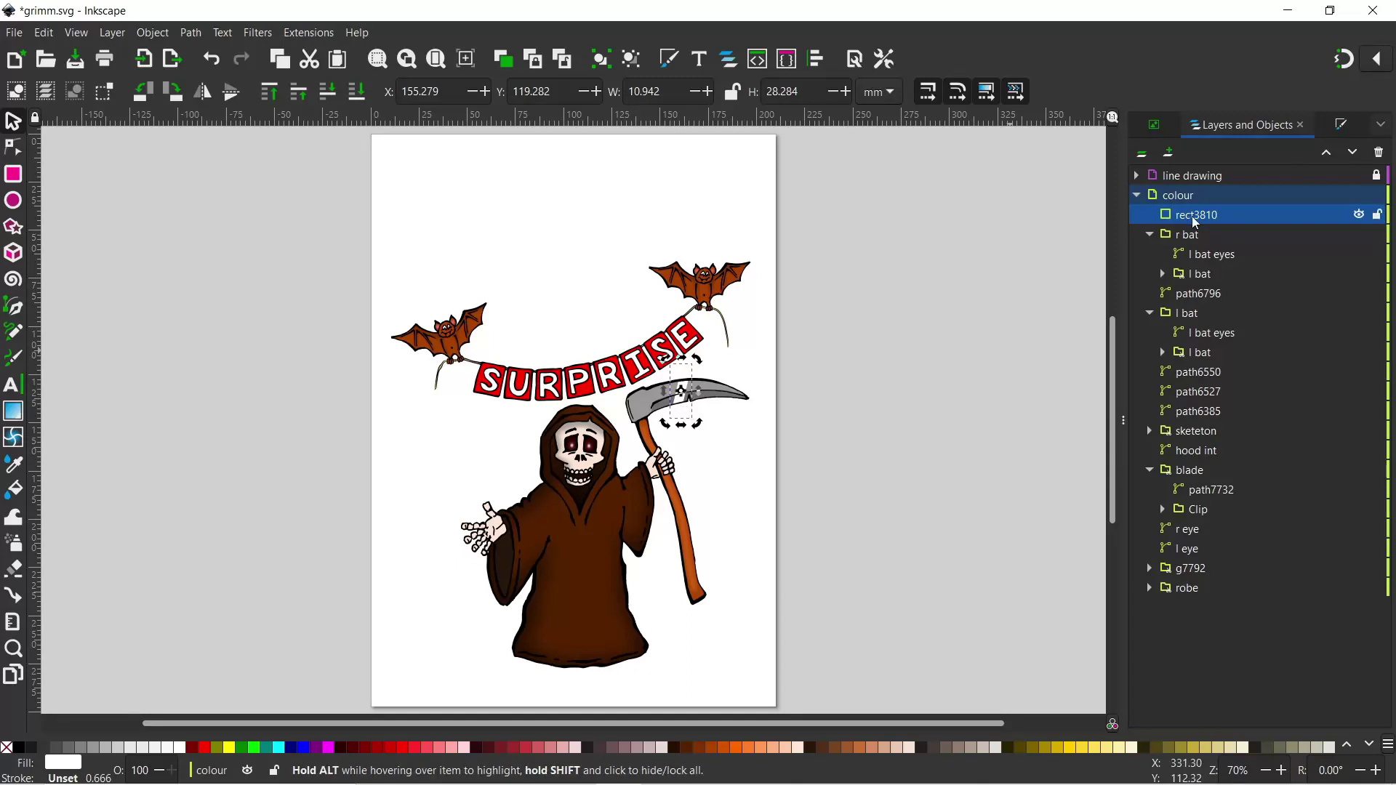
{"action": "left_click_drag", "start_coordinate": [1196, 223], "coordinate": [1200, 473]}
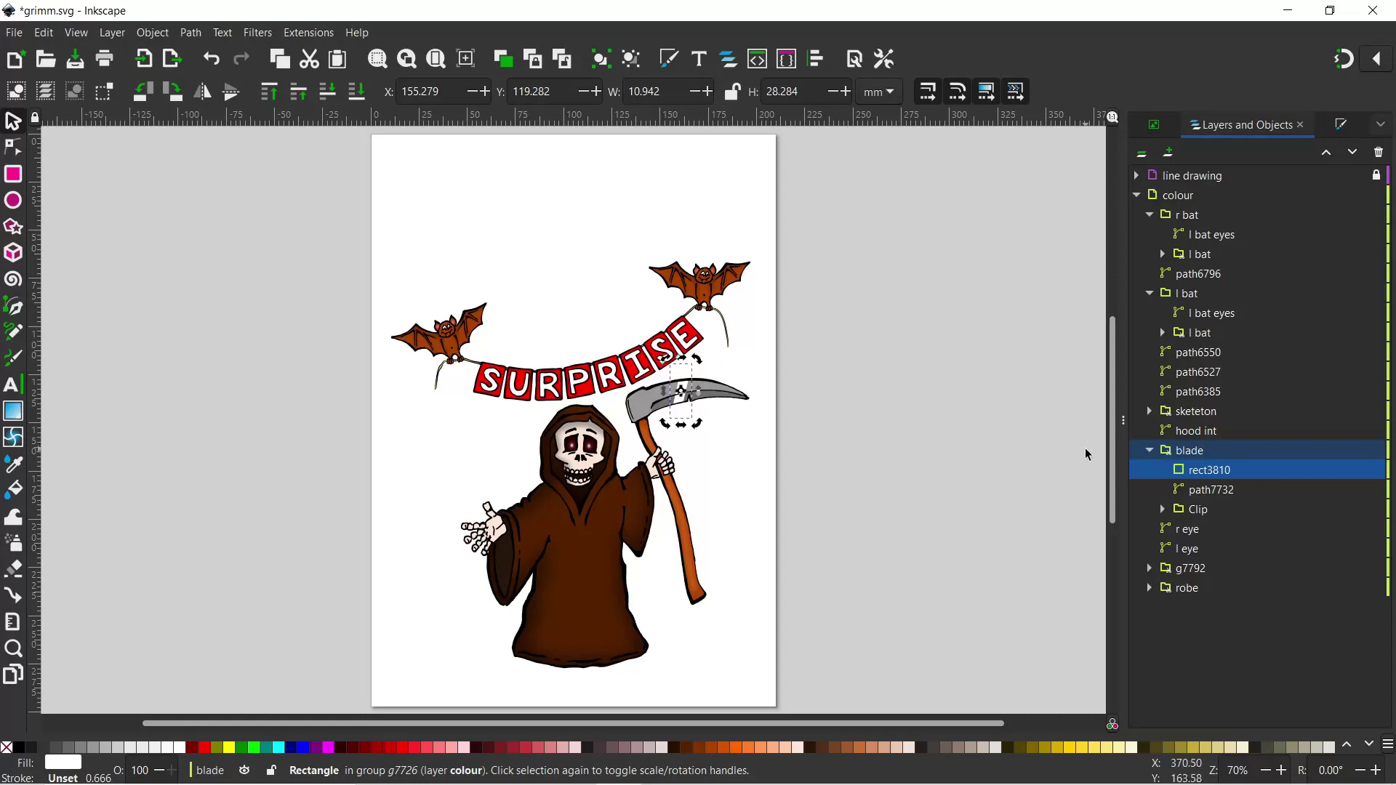
Blur the white highlight on the scythe blade and set its opacity to 82.3%.
{"action": "left_click", "coordinate": [1342, 127]}
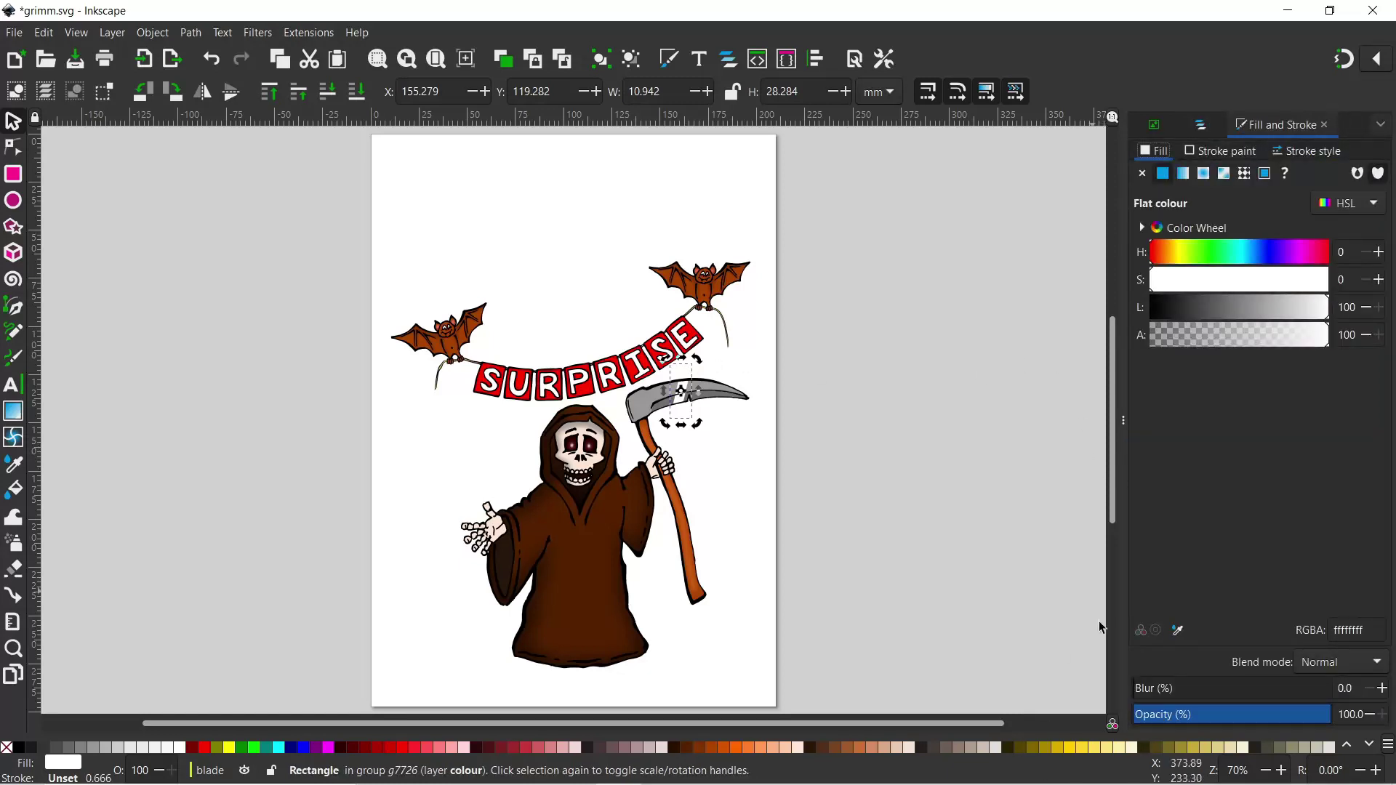
{"action": "left_click_drag", "start_coordinate": [1143, 688], "coordinate": [1300, 715]}
{"action": "left_click", "coordinate": [873, 525]}
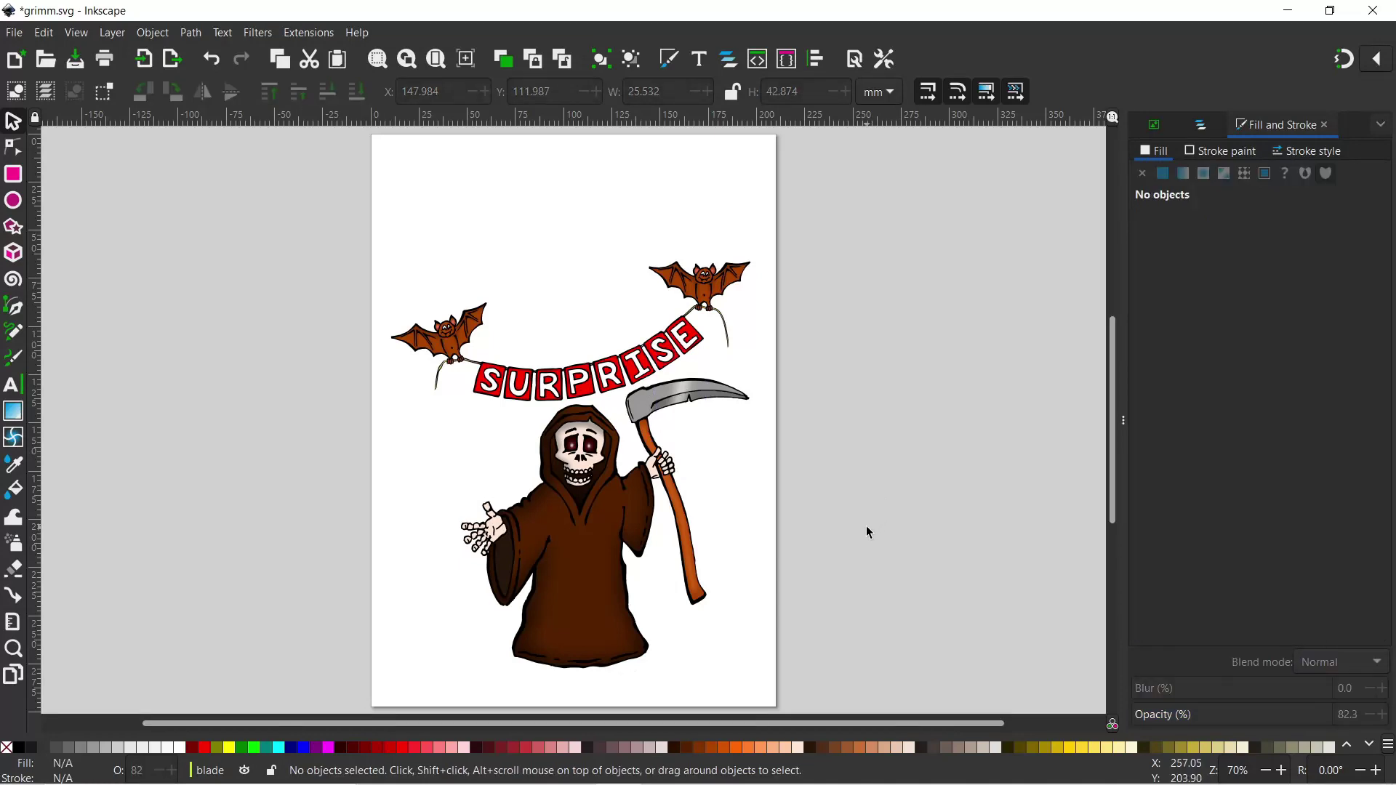
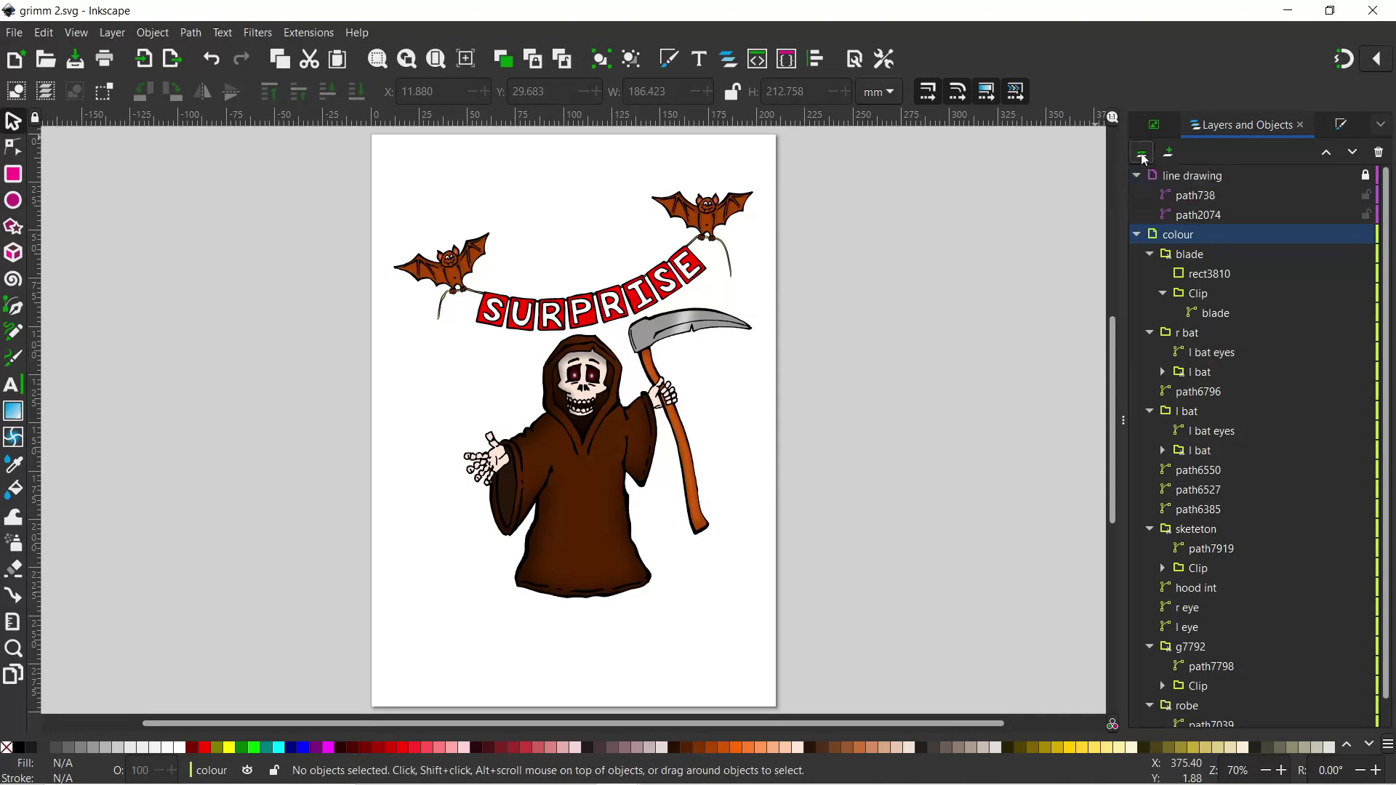
Collapse the layer tree, add a layer named Background below the colour layer and make it the active layer.
{"action": "left_click", "coordinate": [1143, 155]}
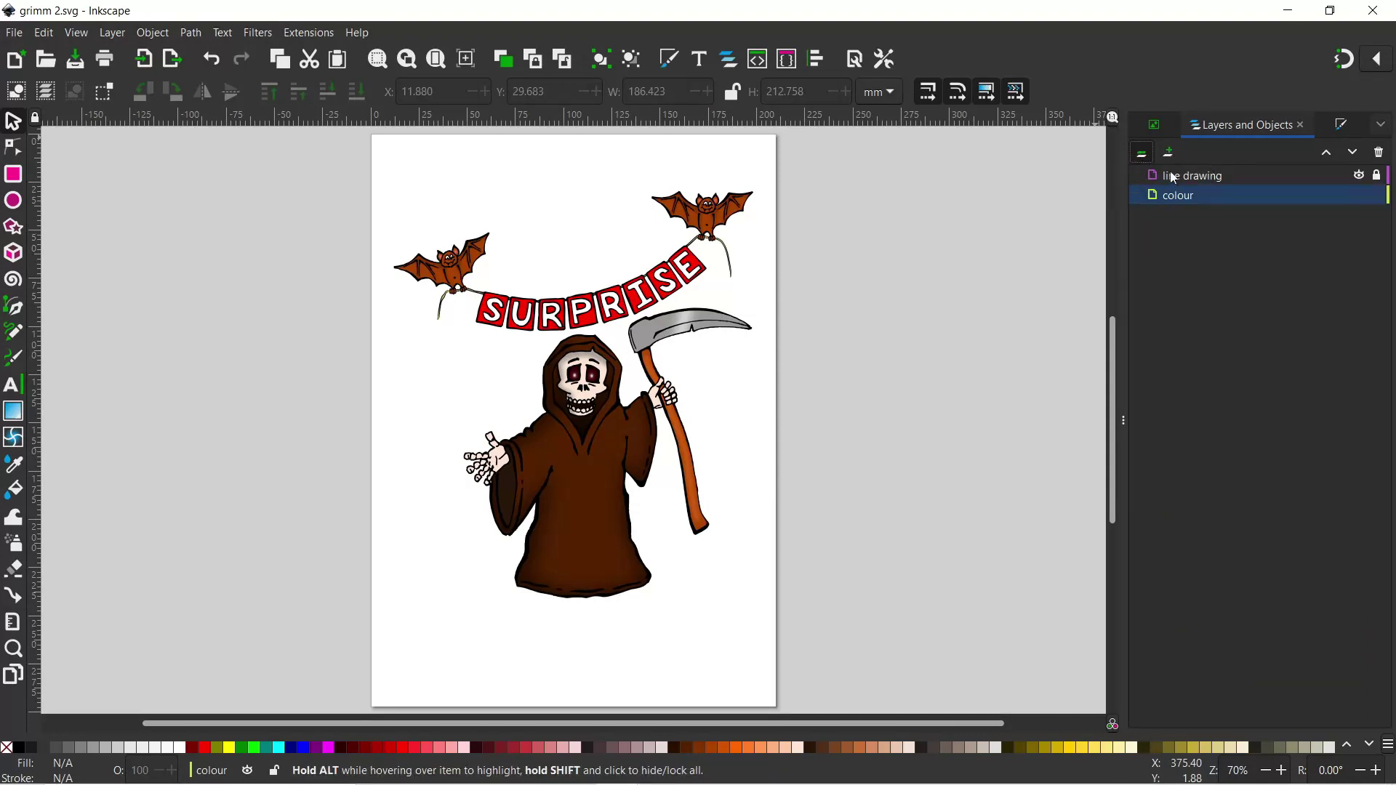
{"action": "left_click", "coordinate": [1169, 153]}
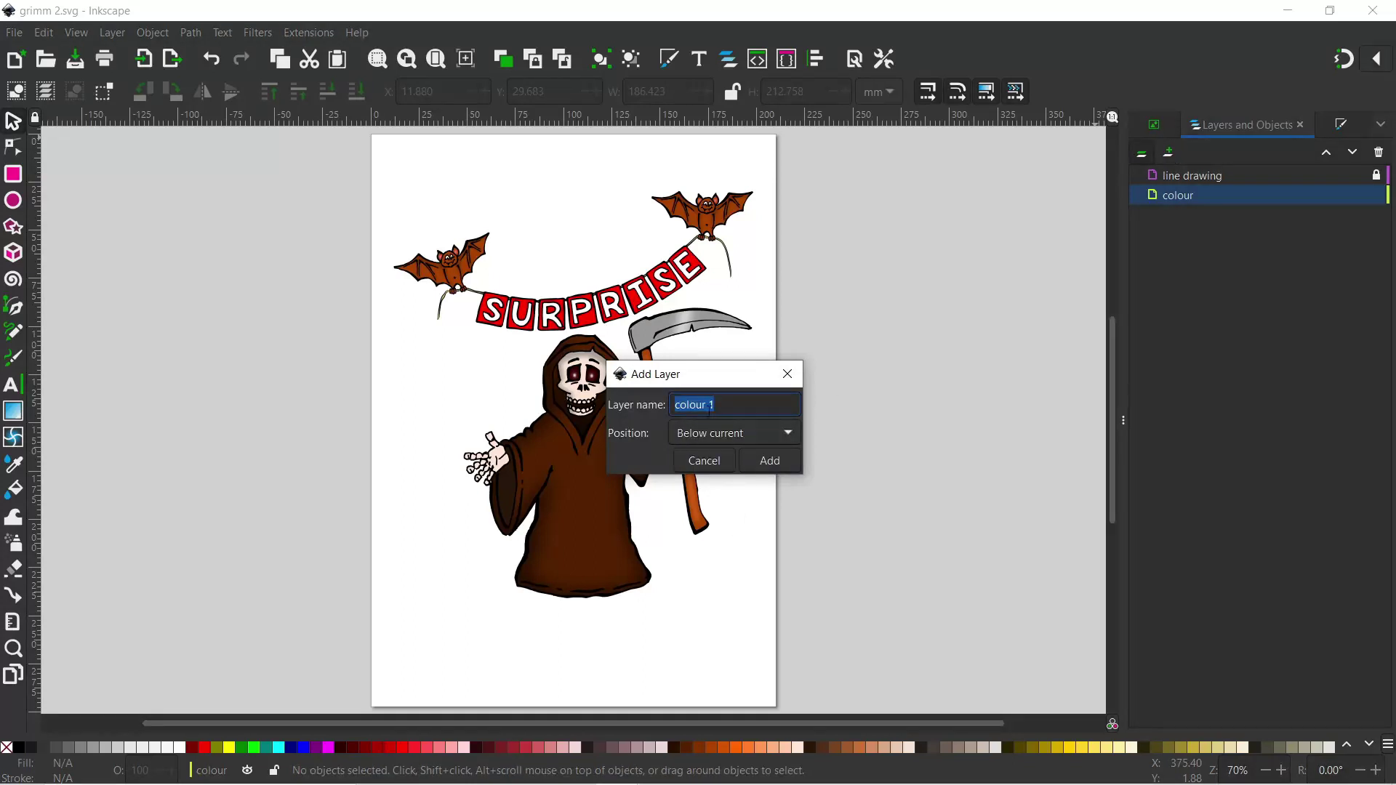
{"action": "type", "text": "Background"}
{"action": "key", "text": "Return"}
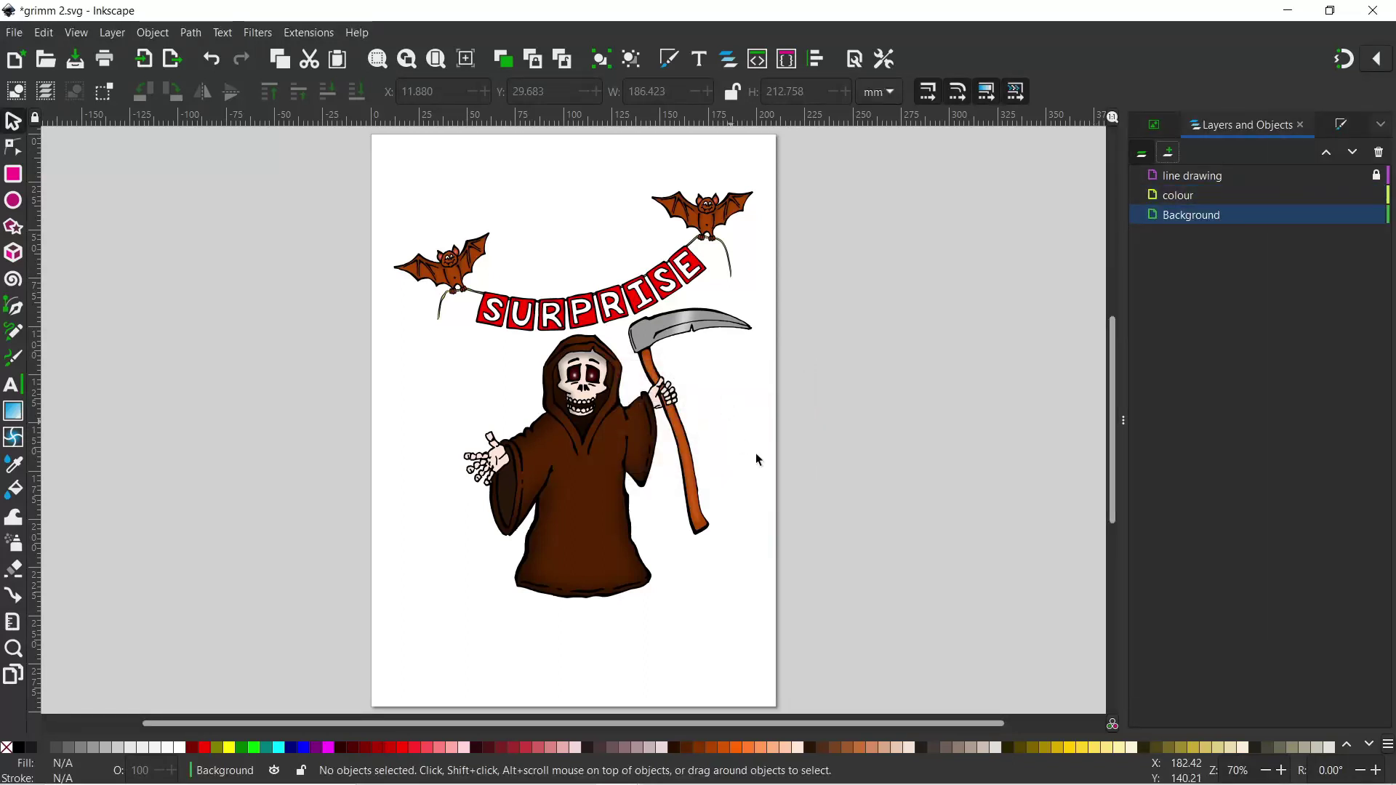
{"action": "left_click", "coordinate": [1201, 218]}
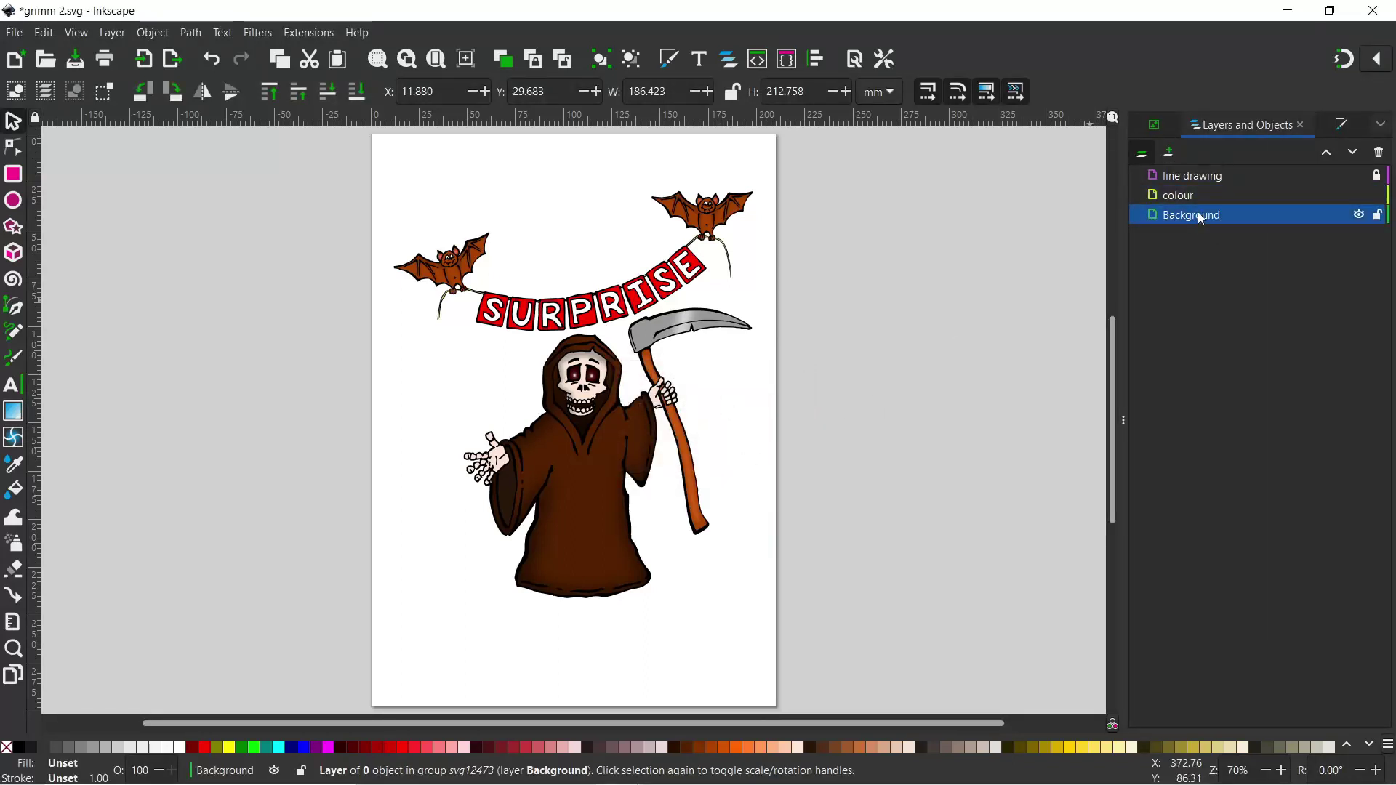
Import the halloween AI artwork from the tutorial folder, using the internal import option for all pages.
{"action": "left_click", "coordinate": [14, 33]}
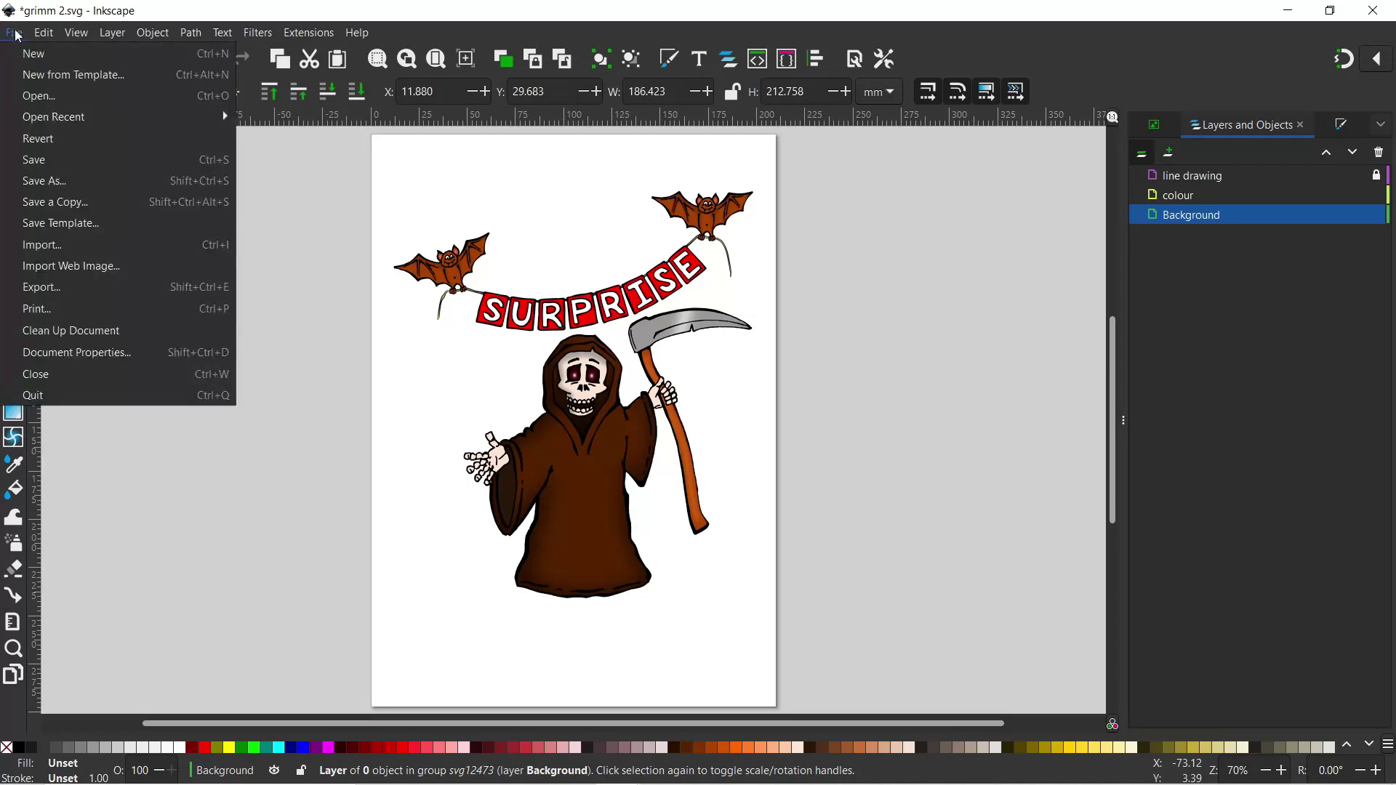
{"action": "left_click", "coordinate": [44, 245]}
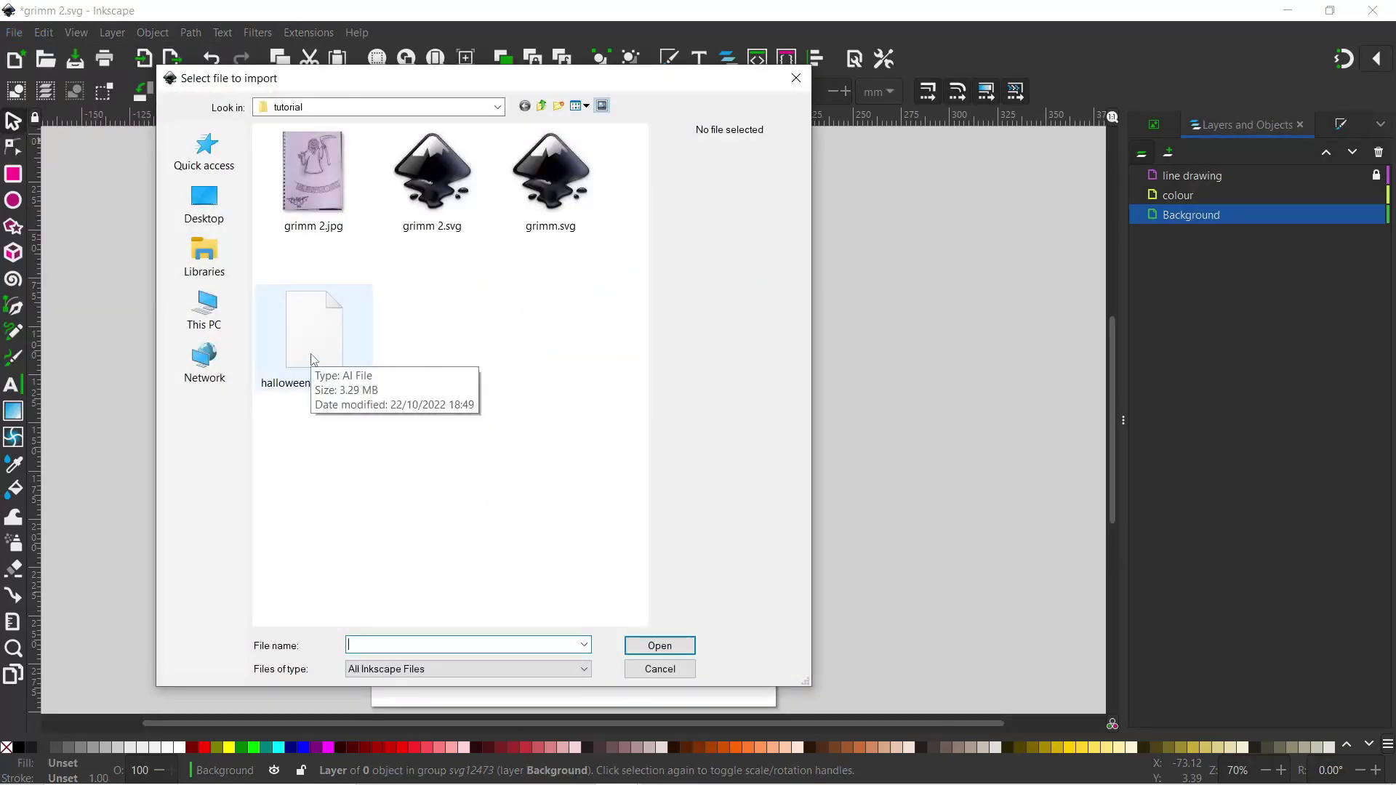
{"action": "double_click", "coordinate": [326, 329]}
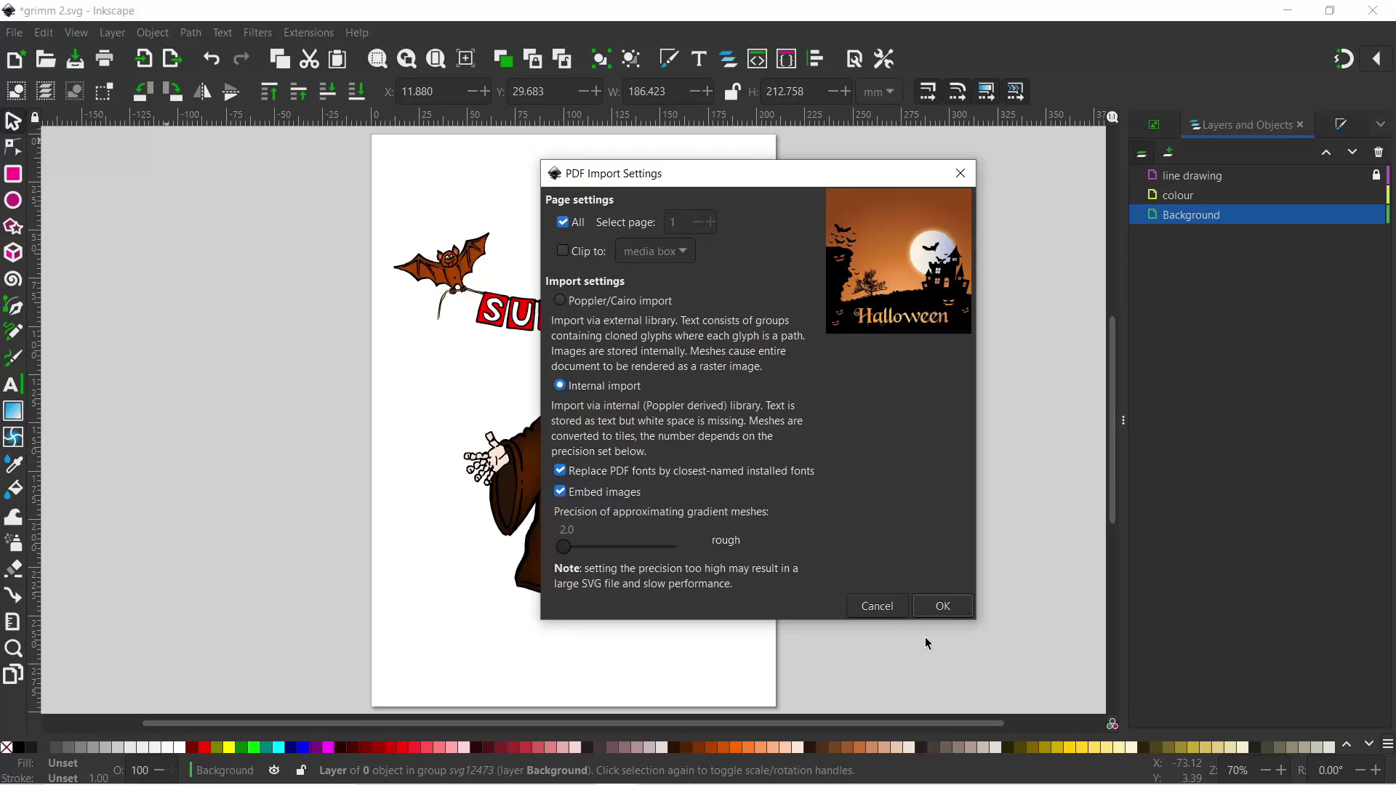
{"action": "left_click", "coordinate": [943, 607]}
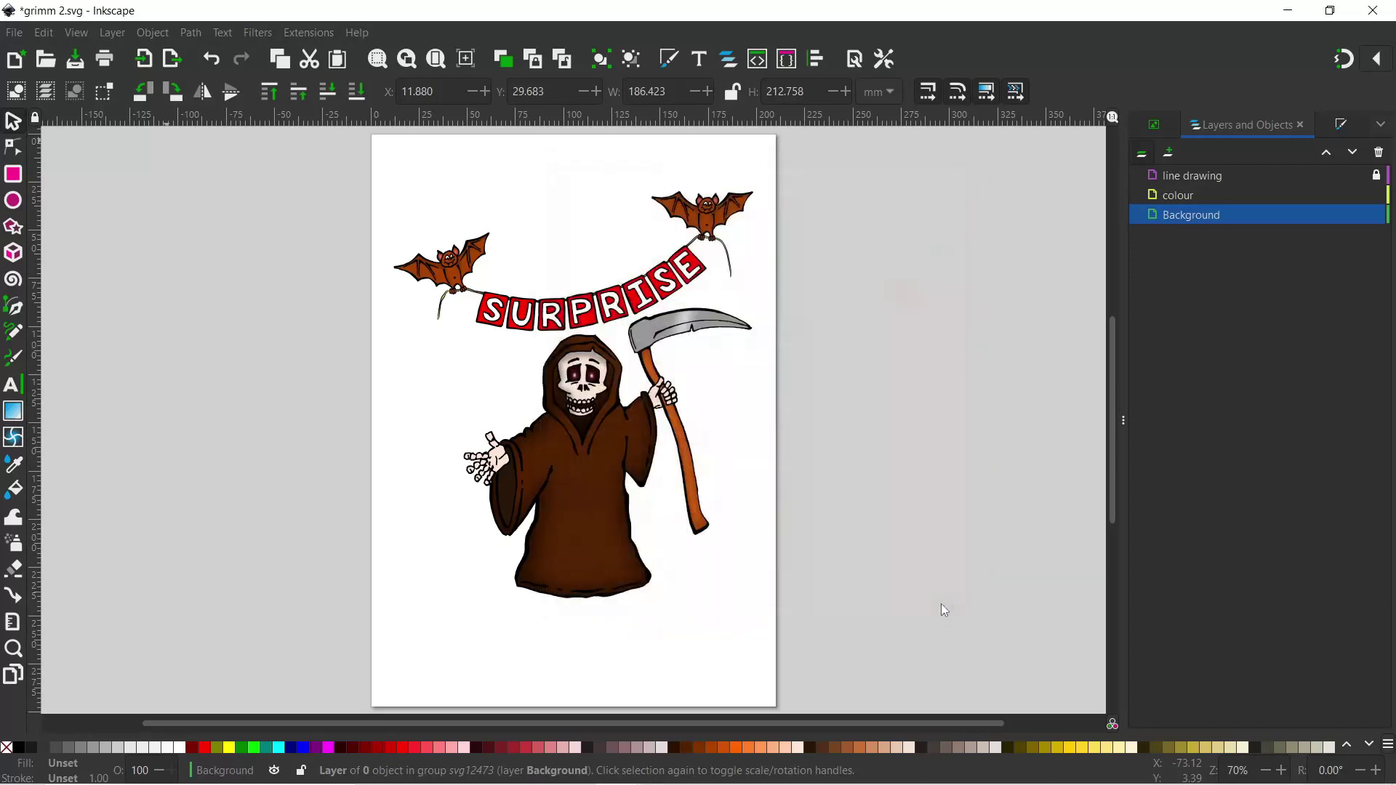
Ungroup the imported Halloween scene into separately selectable objects and clear the selection.
{"action": "scroll", "coordinate": [982, 349], "scroll_direction": "up", "scroll_amount": 1}
{"action": "left_click_drag", "start_coordinate": [938, 456], "coordinate": [625, 474]}
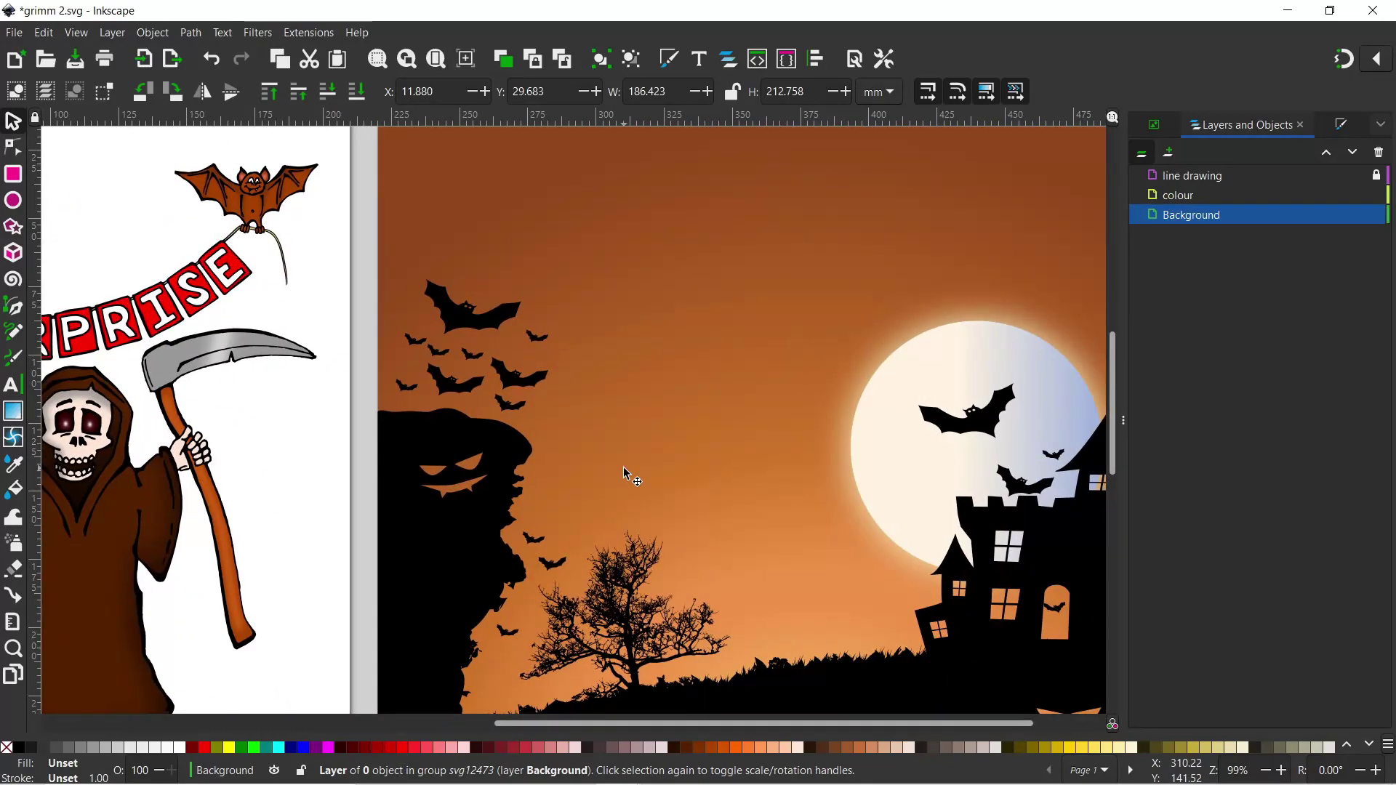
{"action": "scroll", "coordinate": [703, 437], "scroll_direction": "down", "scroll_amount": 1}
{"action": "left_click", "coordinate": [699, 435]}
{"action": "scroll", "coordinate": [674, 163], "scroll_direction": "down", "scroll_amount": 5}
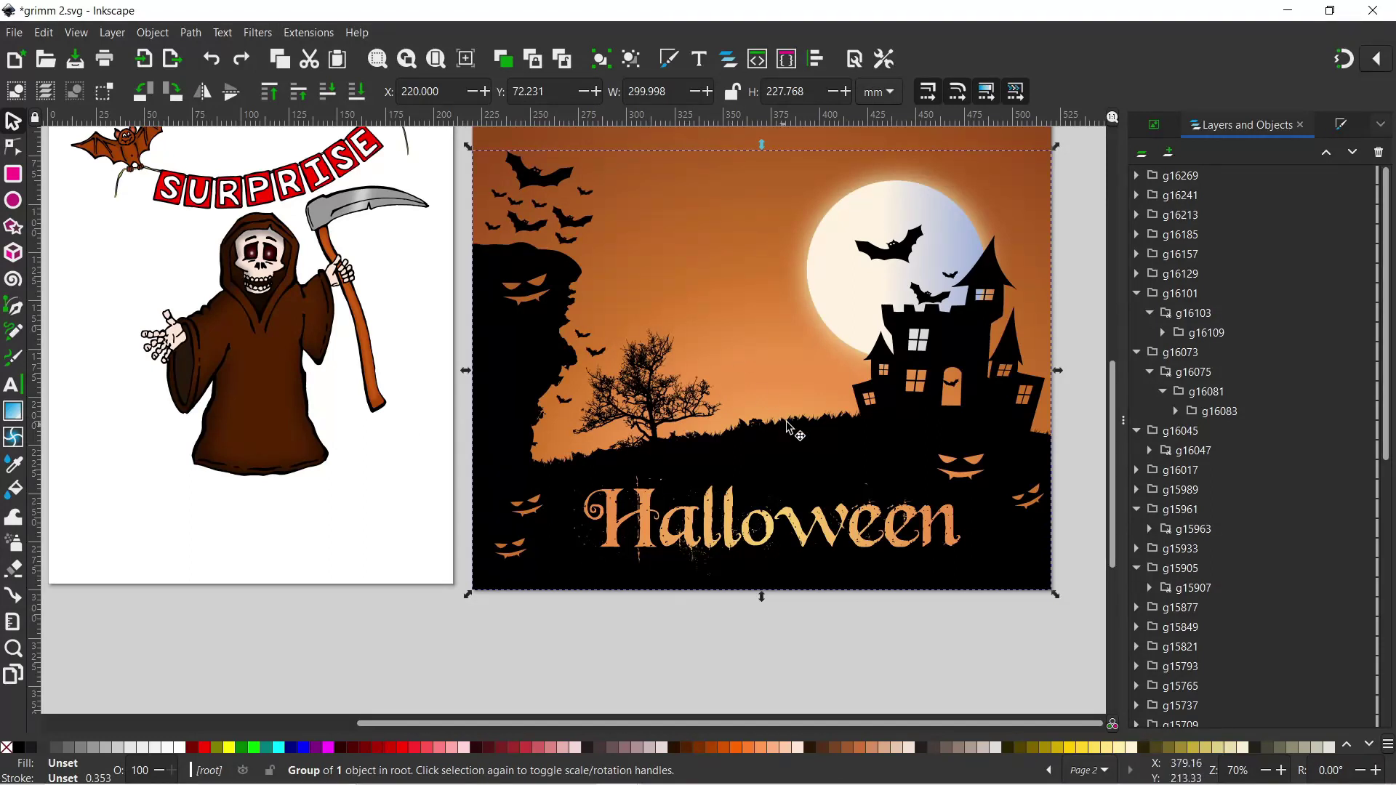
{"action": "mouse_move", "coordinate": [815, 430]}
{"action": "left_mouse_down"}
{"action": "mouse_move", "coordinate": [842, 401]}
{"action": "mouse_move", "coordinate": [797, 449]}
{"action": "mouse_move", "coordinate": [754, 461]}
{"action": "mouse_move", "coordinate": [815, 434]}
{"action": "left_mouse_up"}
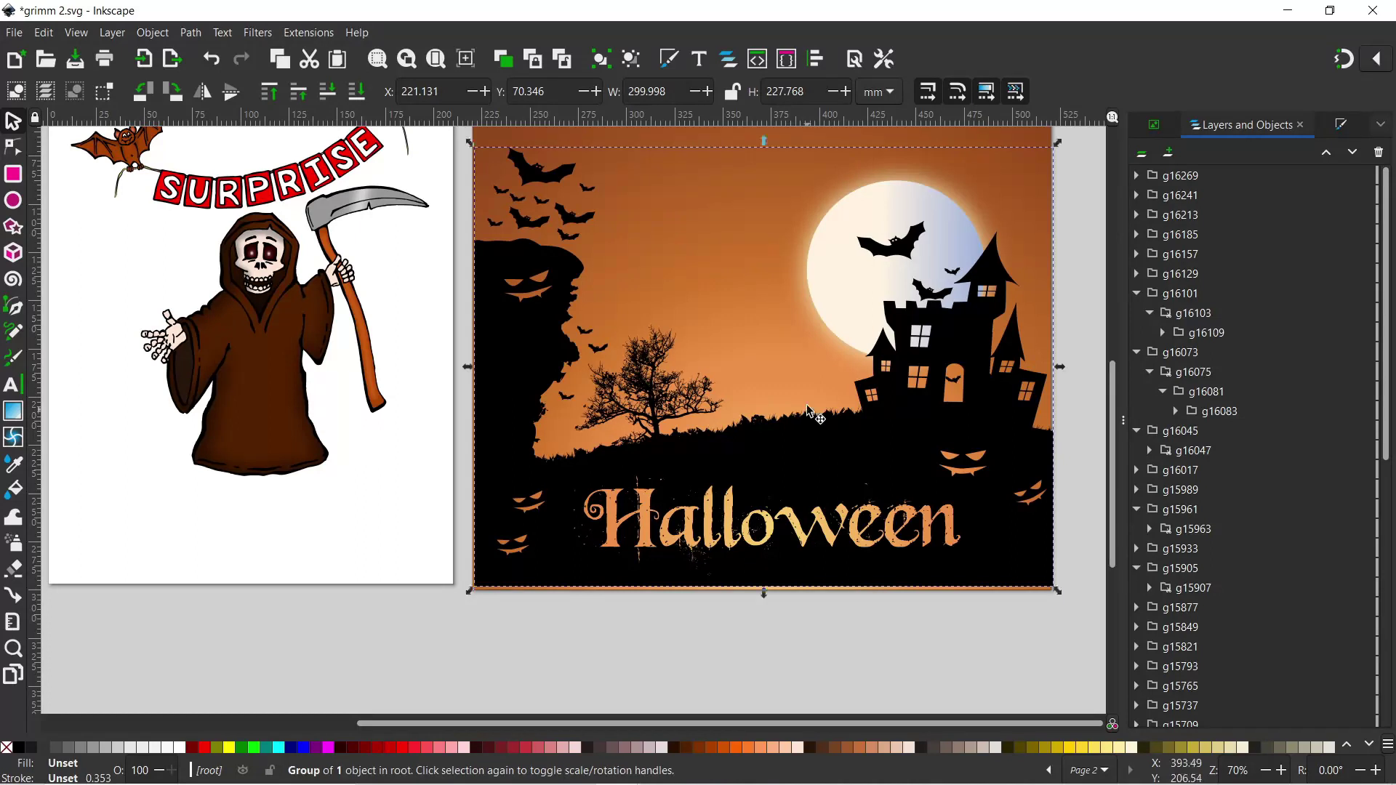
{"action": "left_click", "coordinate": [631, 60]}
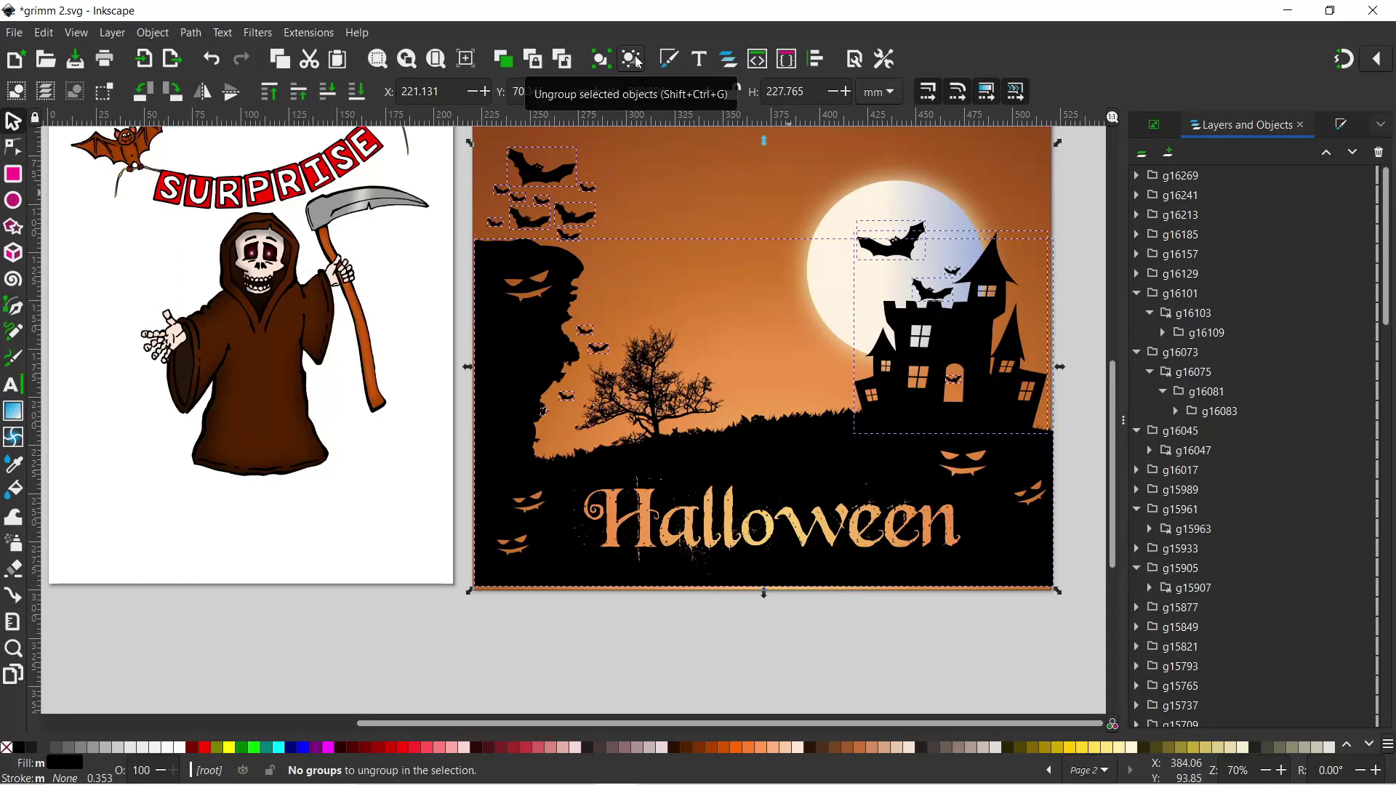
{"action": "left_click", "coordinate": [799, 636]}
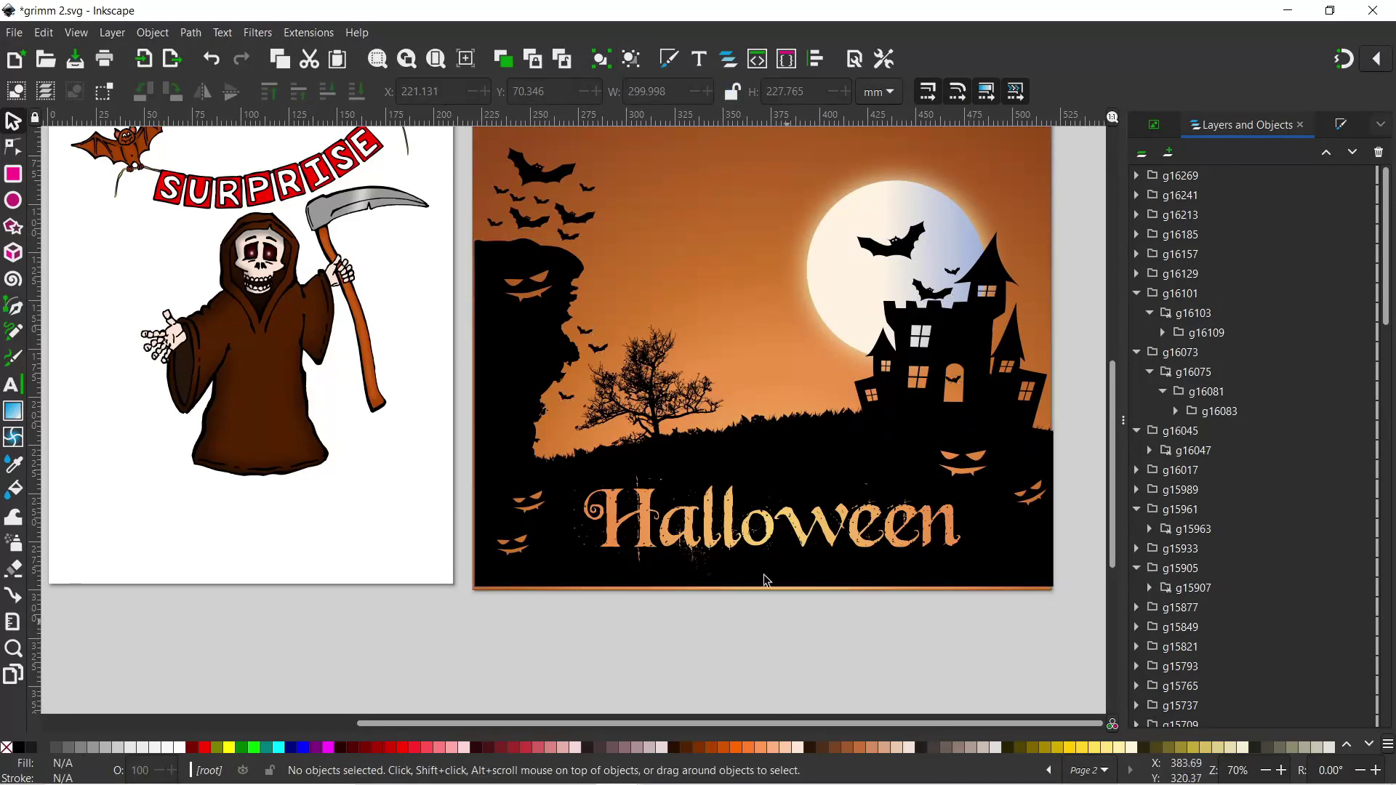
Select all the black bats around the cliff, moon and castle in the Halloween scene and delete them.
{"action": "left_click", "coordinate": [549, 176]}
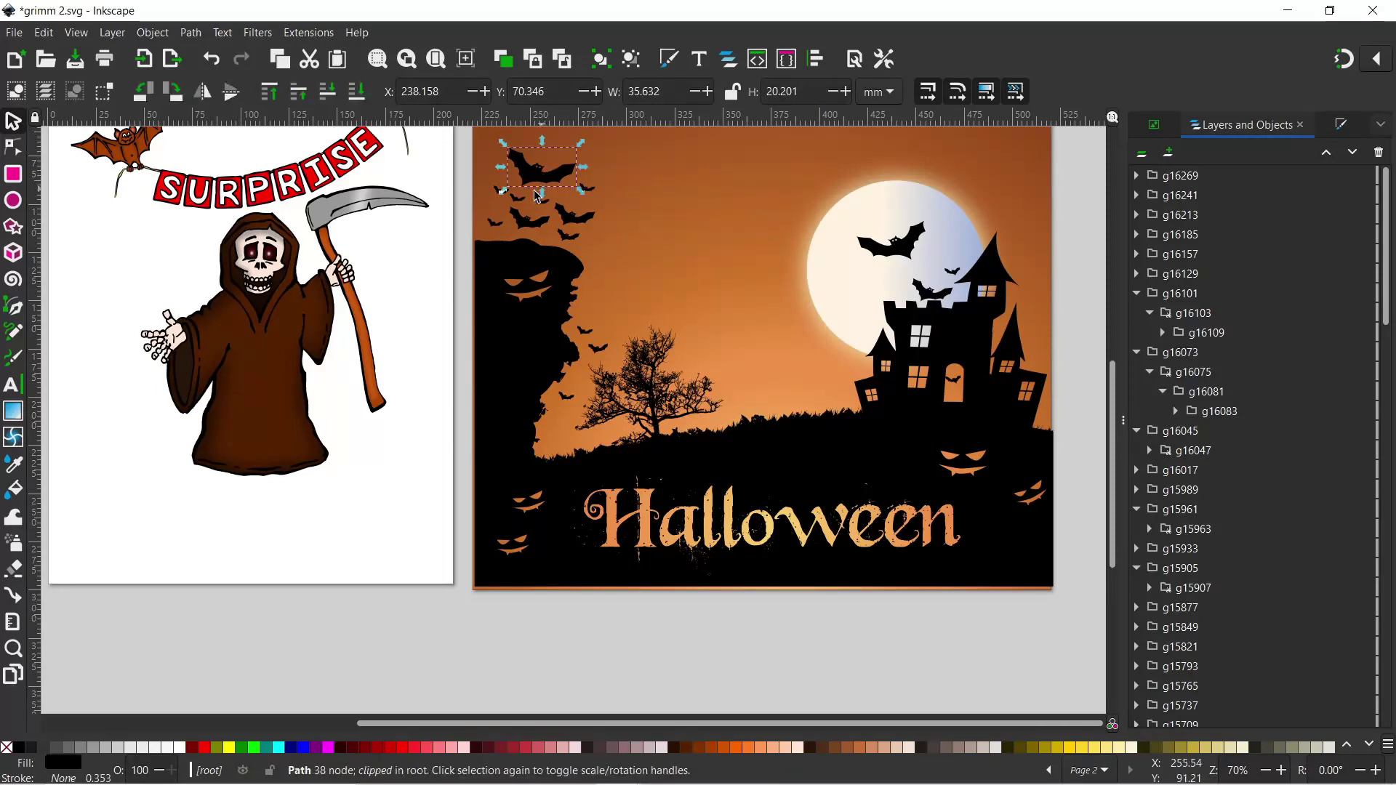
{"action": "left_click", "coordinate": [520, 198], "text": "shift"}
{"action": "left_click", "coordinate": [517, 196], "text": "shift"}
{"action": "left_click", "coordinate": [529, 217], "text": "shift"}
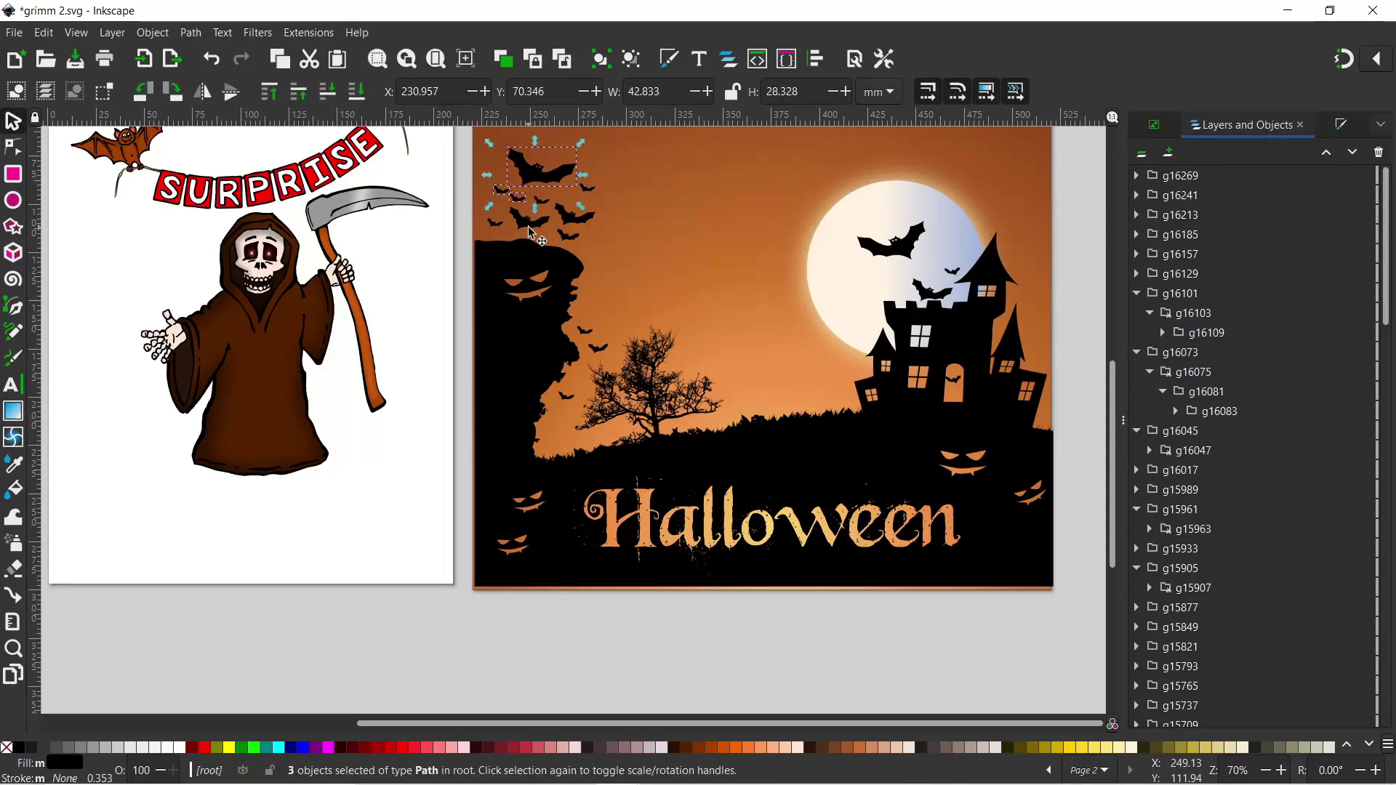
{"action": "left_click", "coordinate": [496, 222], "text": "shift"}
{"action": "left_click", "coordinate": [571, 237], "text": "shift"}
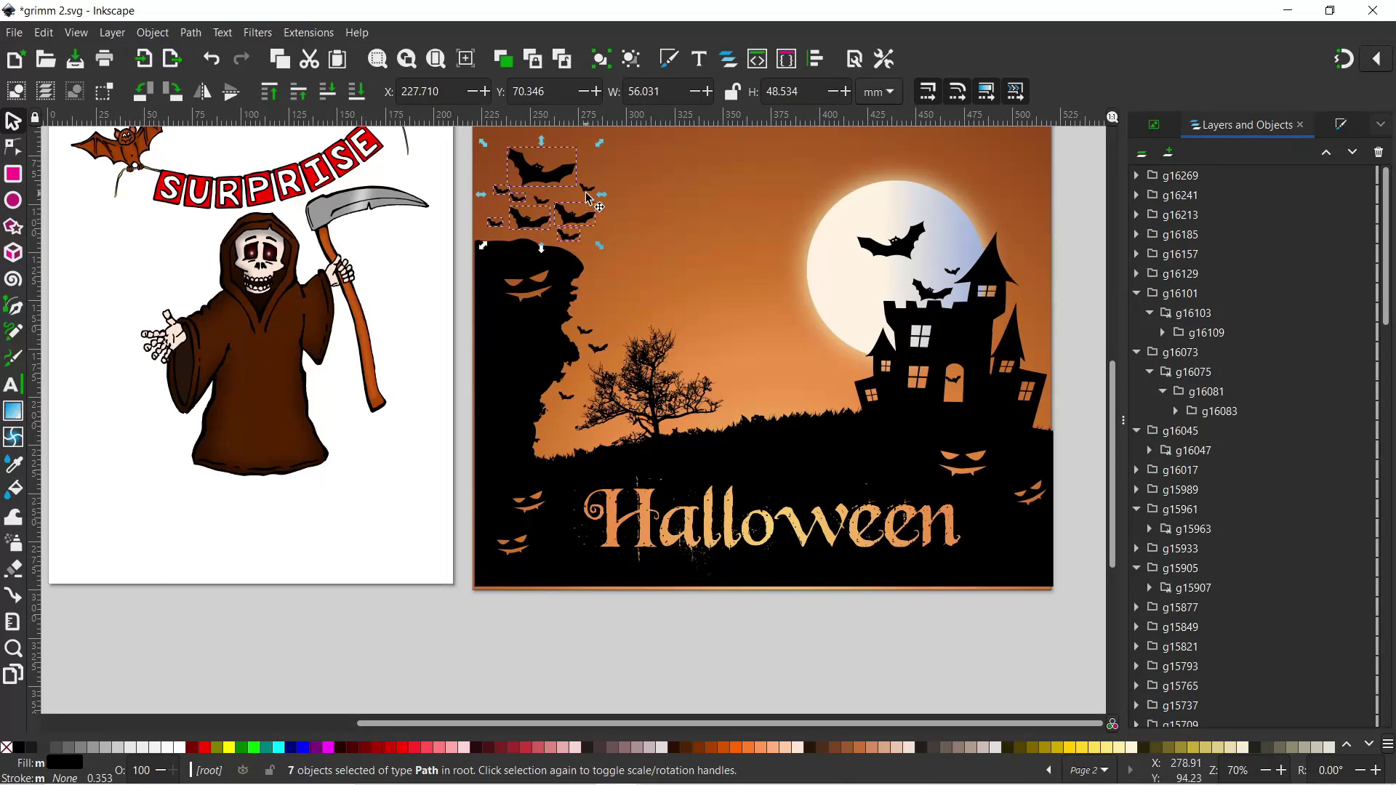
{"action": "left_click", "coordinate": [588, 188], "text": "shift"}
{"action": "left_click", "coordinate": [575, 215], "text": "shift"}
{"action": "left_click", "coordinate": [541, 200], "text": "shift"}
{"action": "left_click", "coordinate": [586, 331], "text": "shift"}
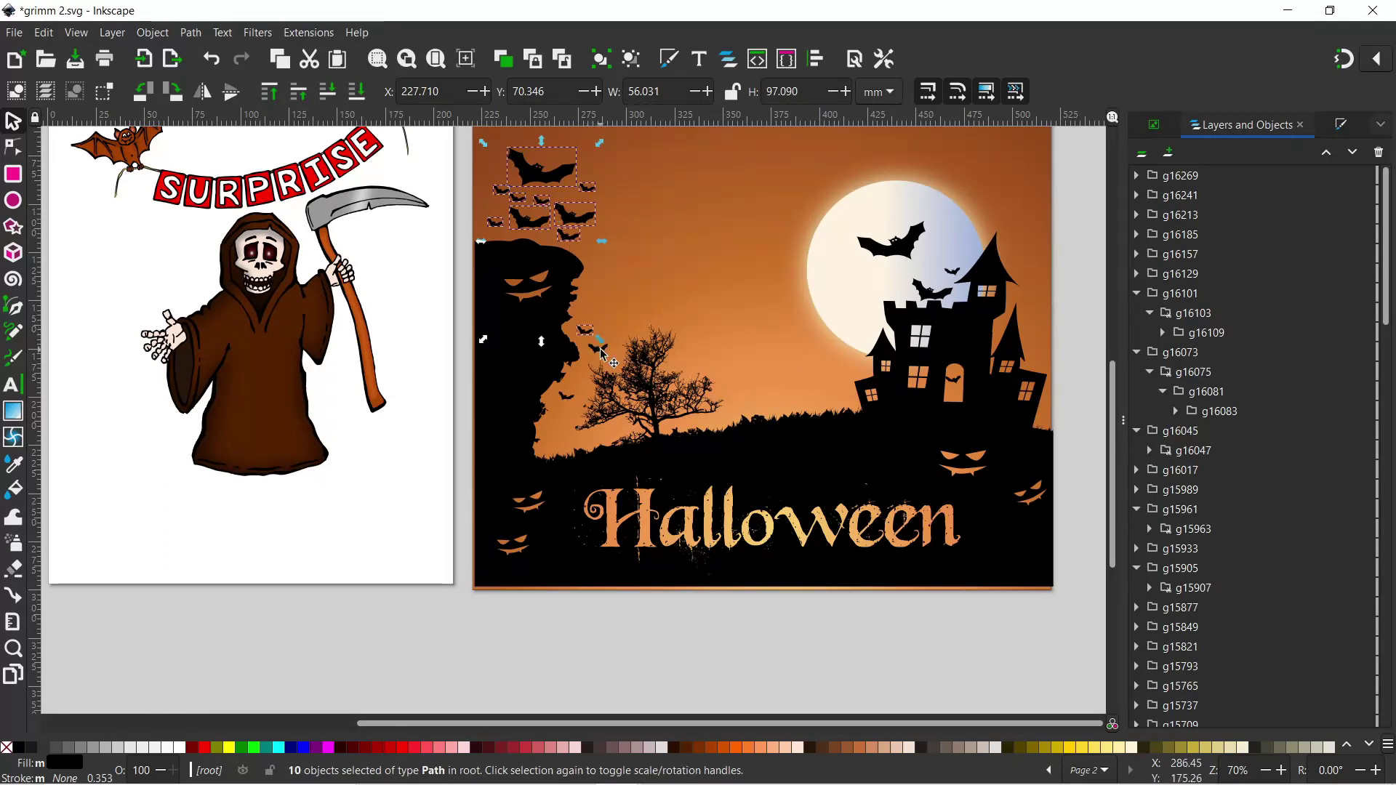
{"action": "left_click", "coordinate": [599, 348], "text": "shift"}
{"action": "left_click", "coordinate": [567, 397], "text": "shift"}
{"action": "left_click", "coordinate": [893, 241], "text": "shift"}
{"action": "left_click", "coordinate": [925, 289], "text": "shift"}
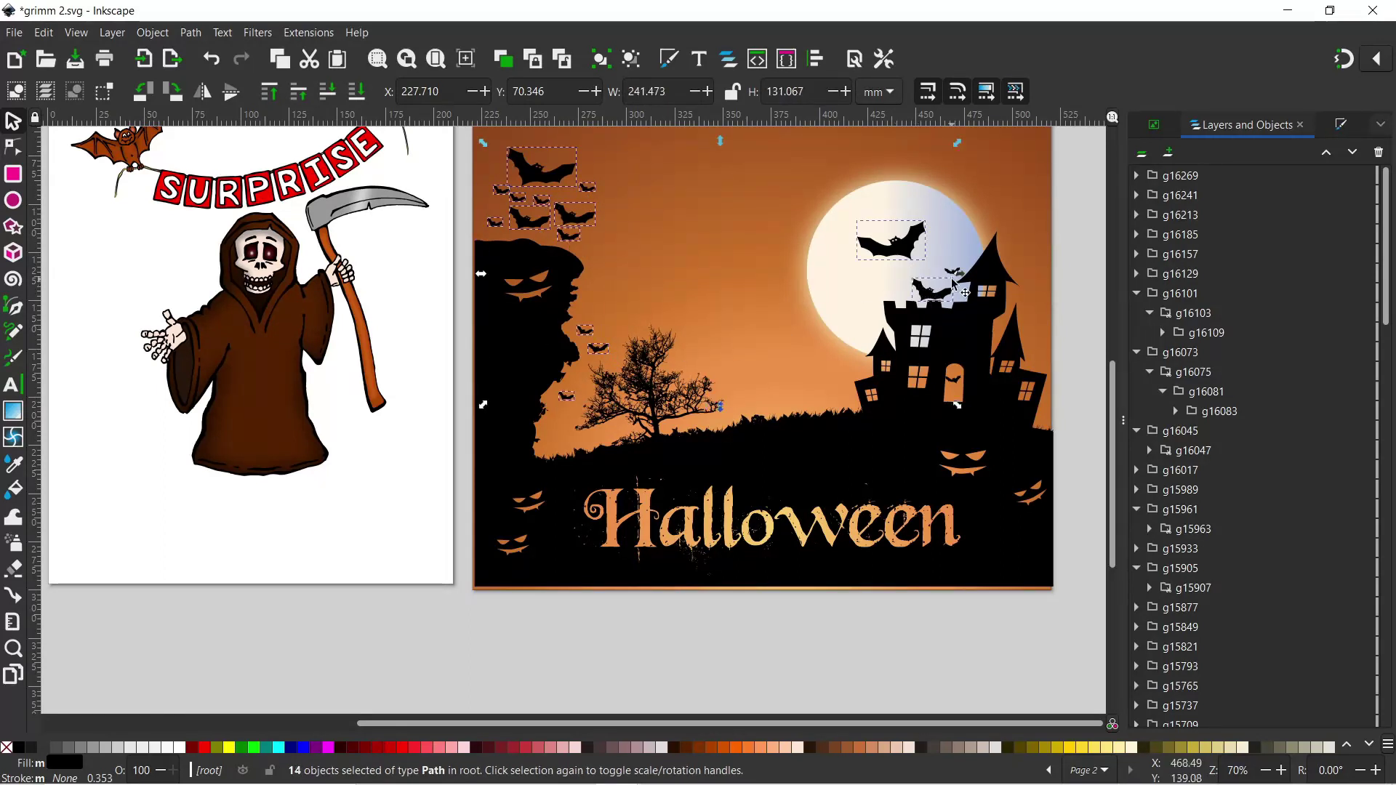
{"action": "left_click", "coordinate": [954, 272], "text": "shift"}
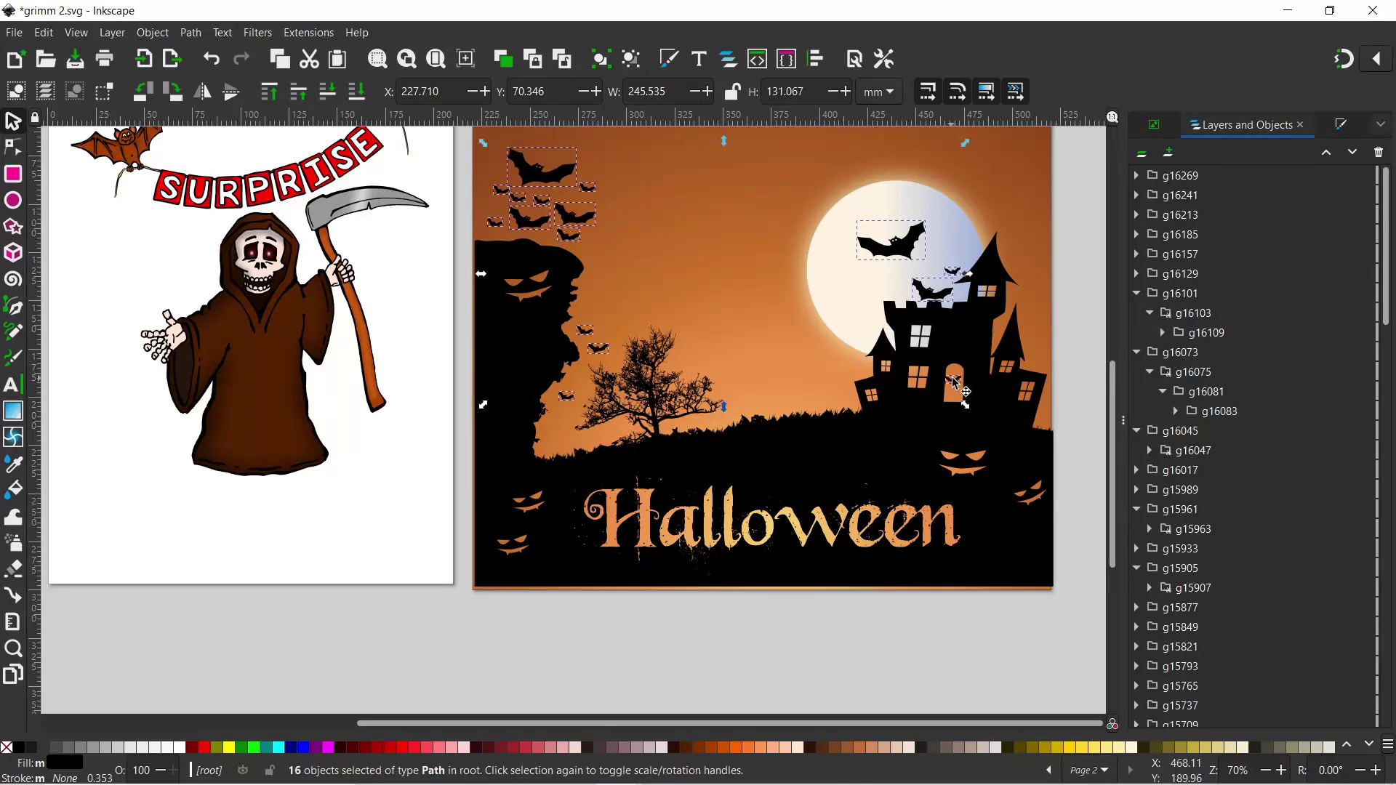
{"action": "key", "text": "Delete"}
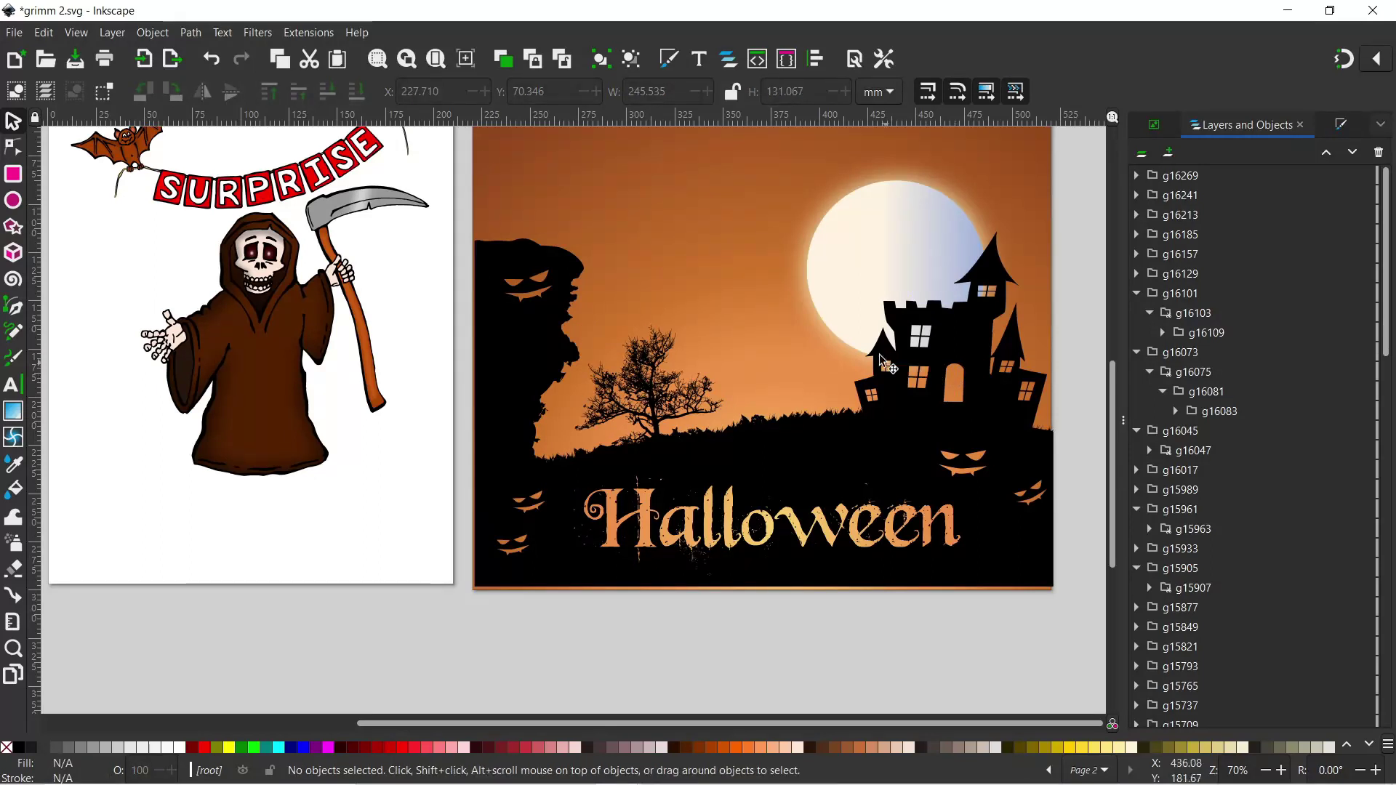
Try moving the black hill silhouette onto the reaper's page, and bring it back over the orange backdrop.
{"action": "left_click", "coordinate": [796, 420]}
{"action": "left_click_drag", "start_coordinate": [796, 419], "coordinate": [275, 468]}
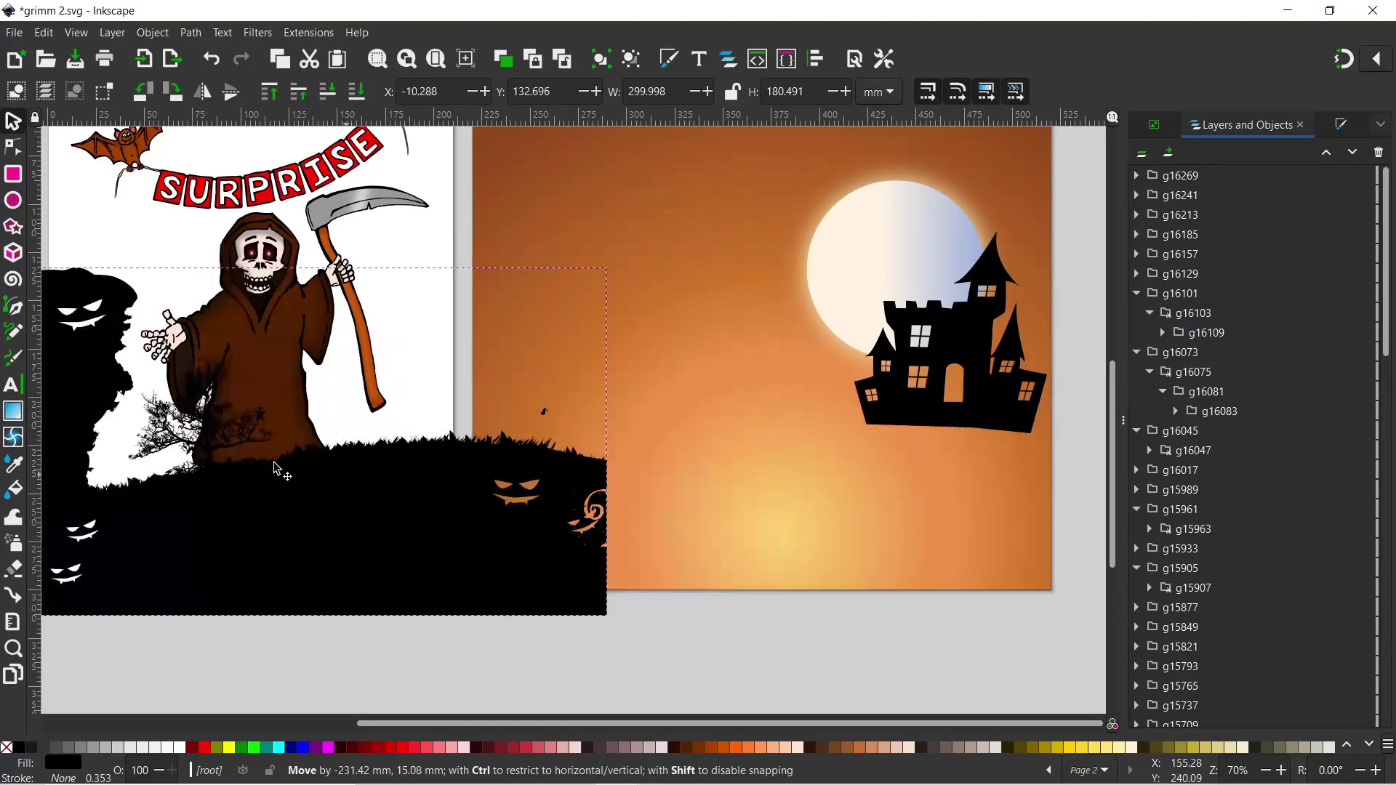
{"action": "left_click_drag", "start_coordinate": [411, 480], "coordinate": [892, 470]}
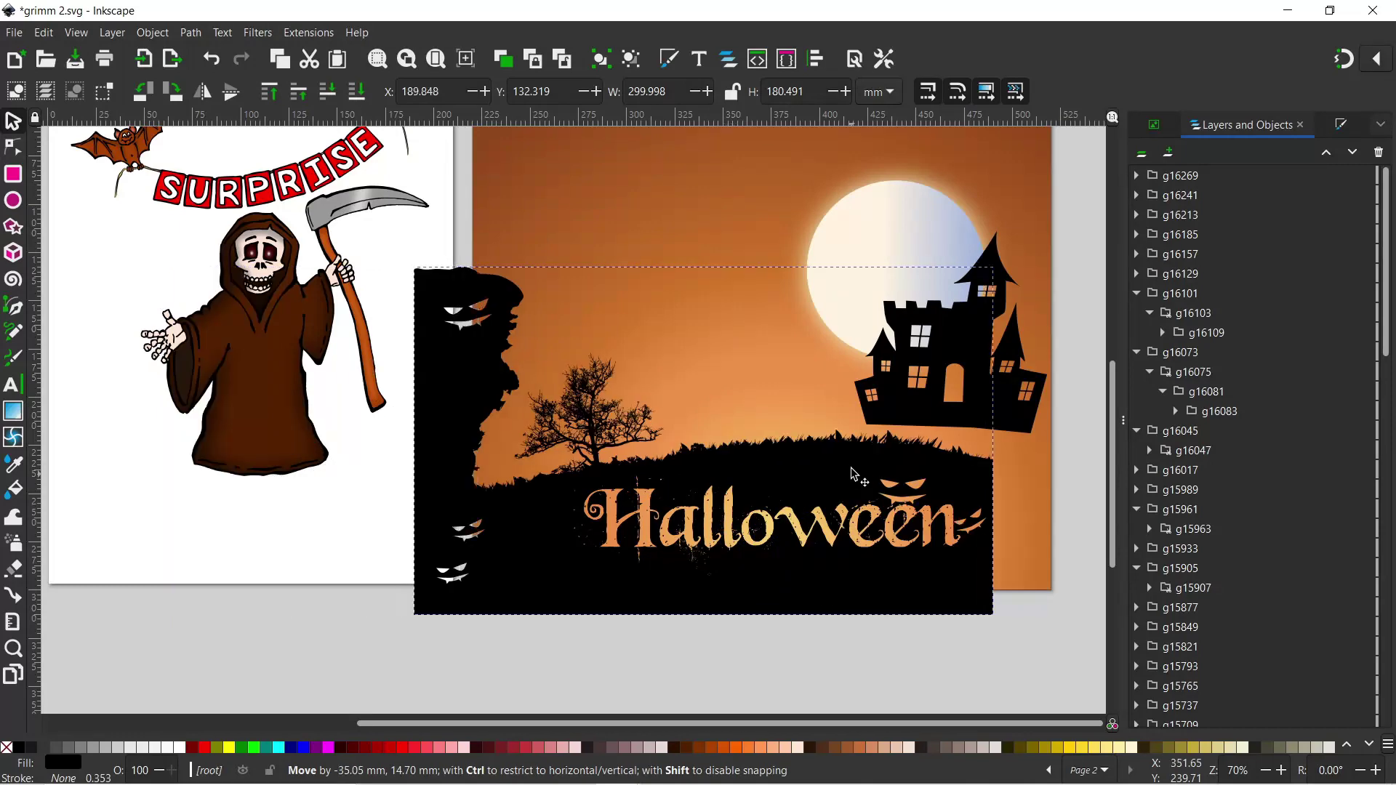
{"action": "key", "text": "minus"}
{"action": "key", "text": "minus"}
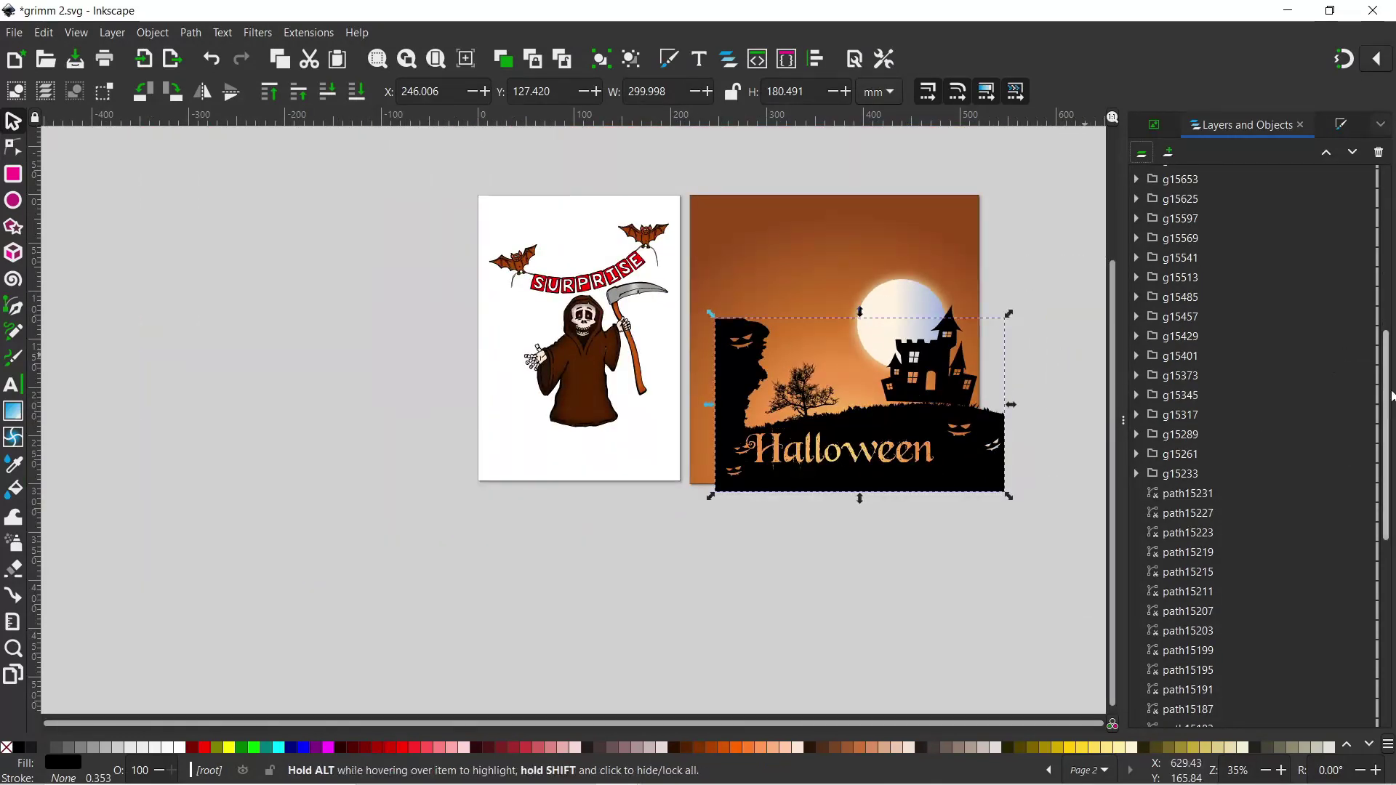
Move all the imported Halloween objects to the Background layer and start shifting the artwork onto the reaper's page.
{"action": "left_click_drag", "start_coordinate": [1391, 376], "coordinate": [1393, 602]}
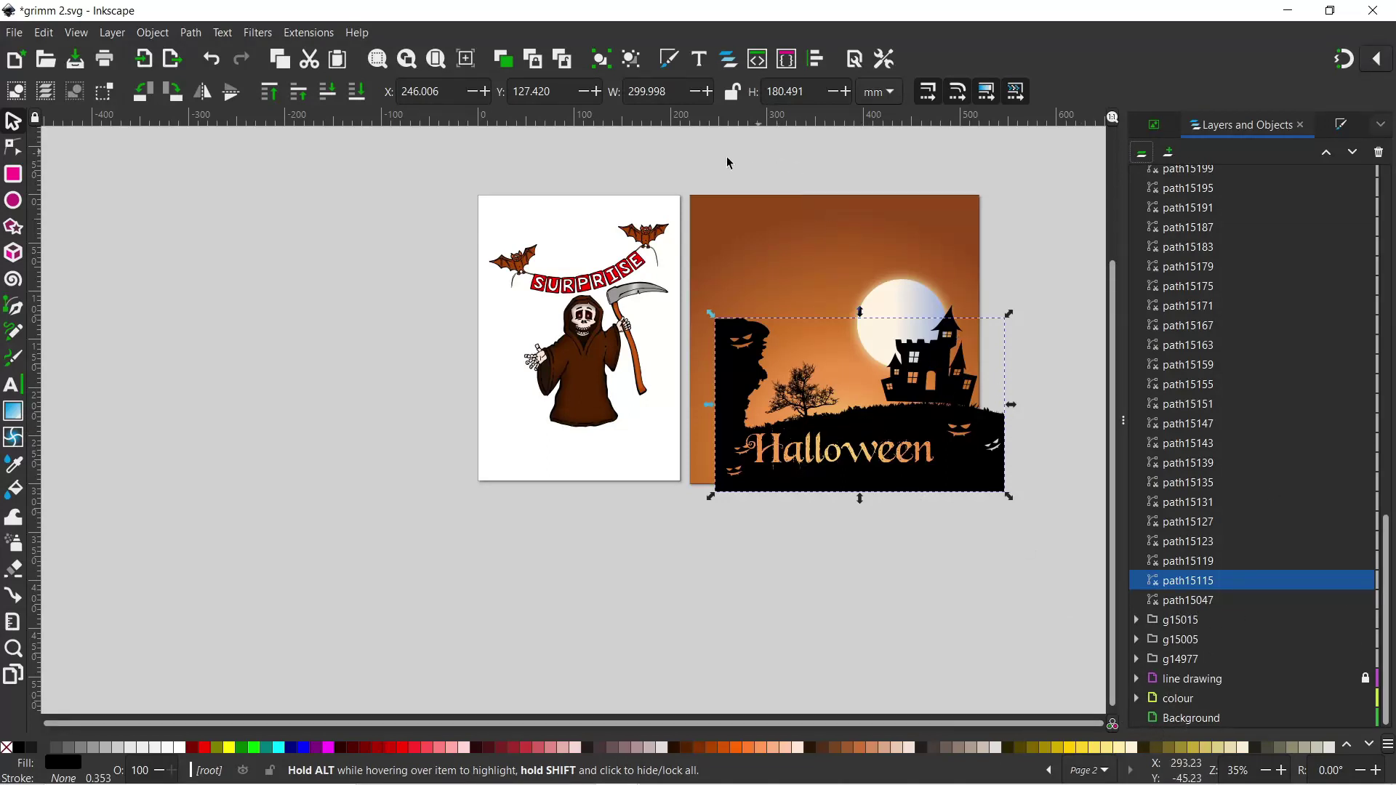
{"action": "left_click", "coordinate": [700, 159]}
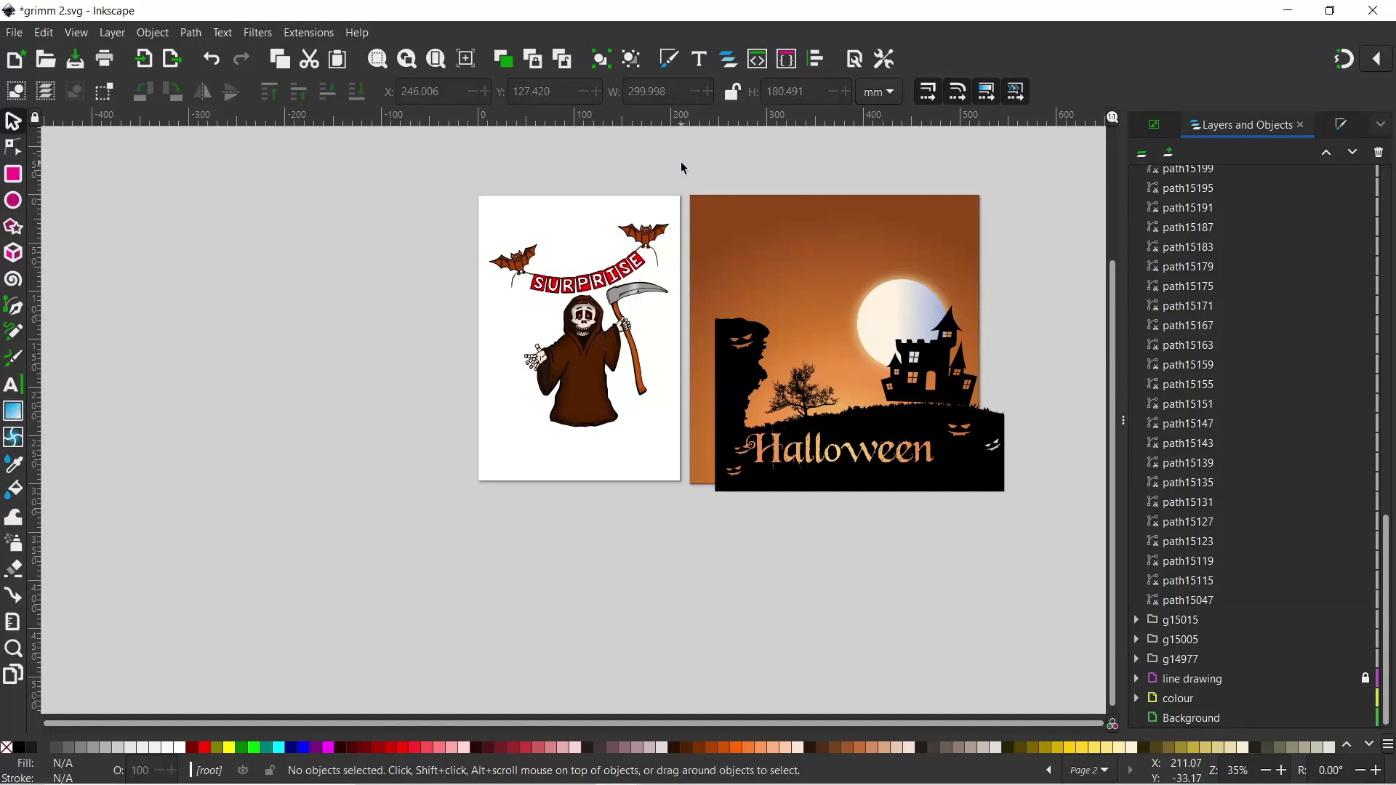
{"action": "left_click_drag", "start_coordinate": [682, 164], "coordinate": [1036, 558]}
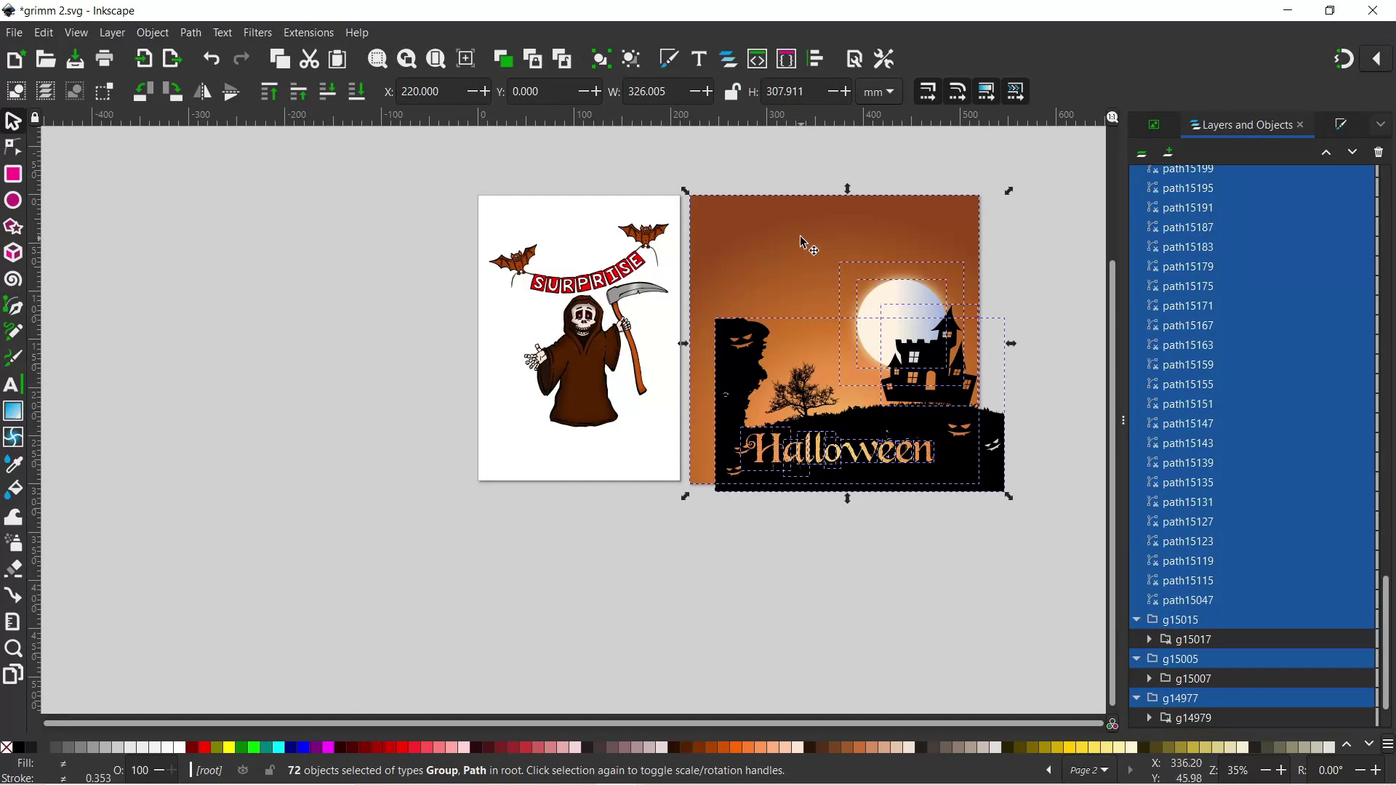
{"action": "right_click", "coordinate": [746, 281]}
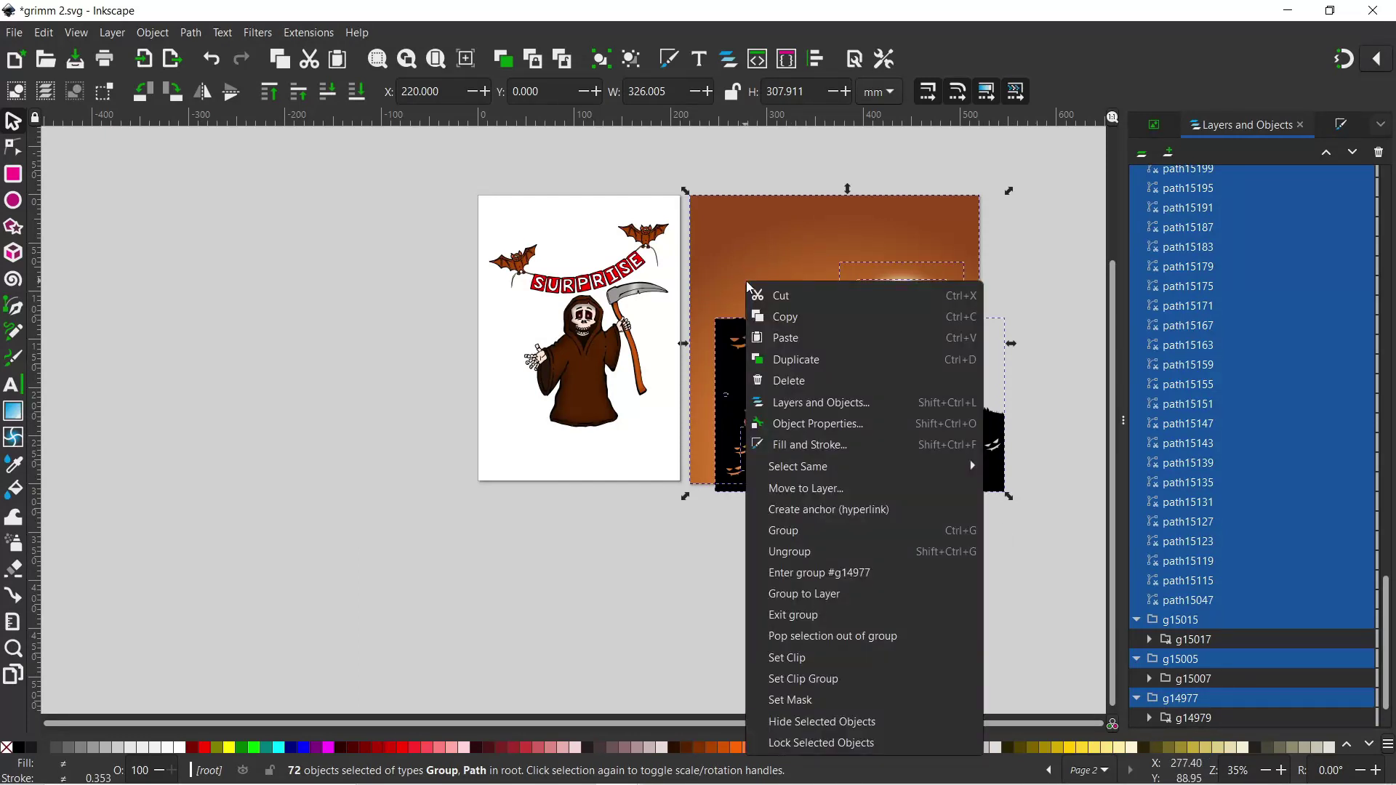
{"action": "left_click", "coordinate": [819, 491]}
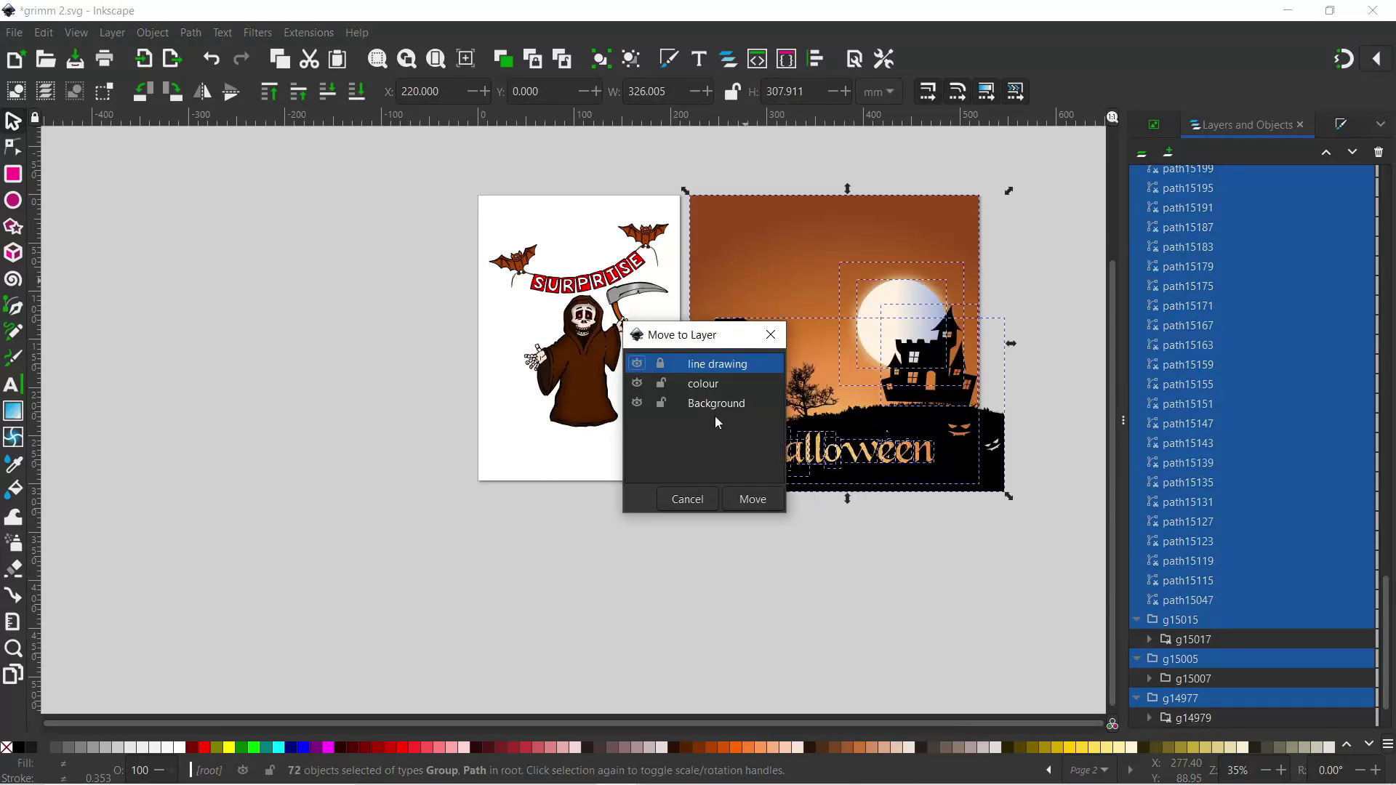
{"action": "left_click", "coordinate": [717, 407]}
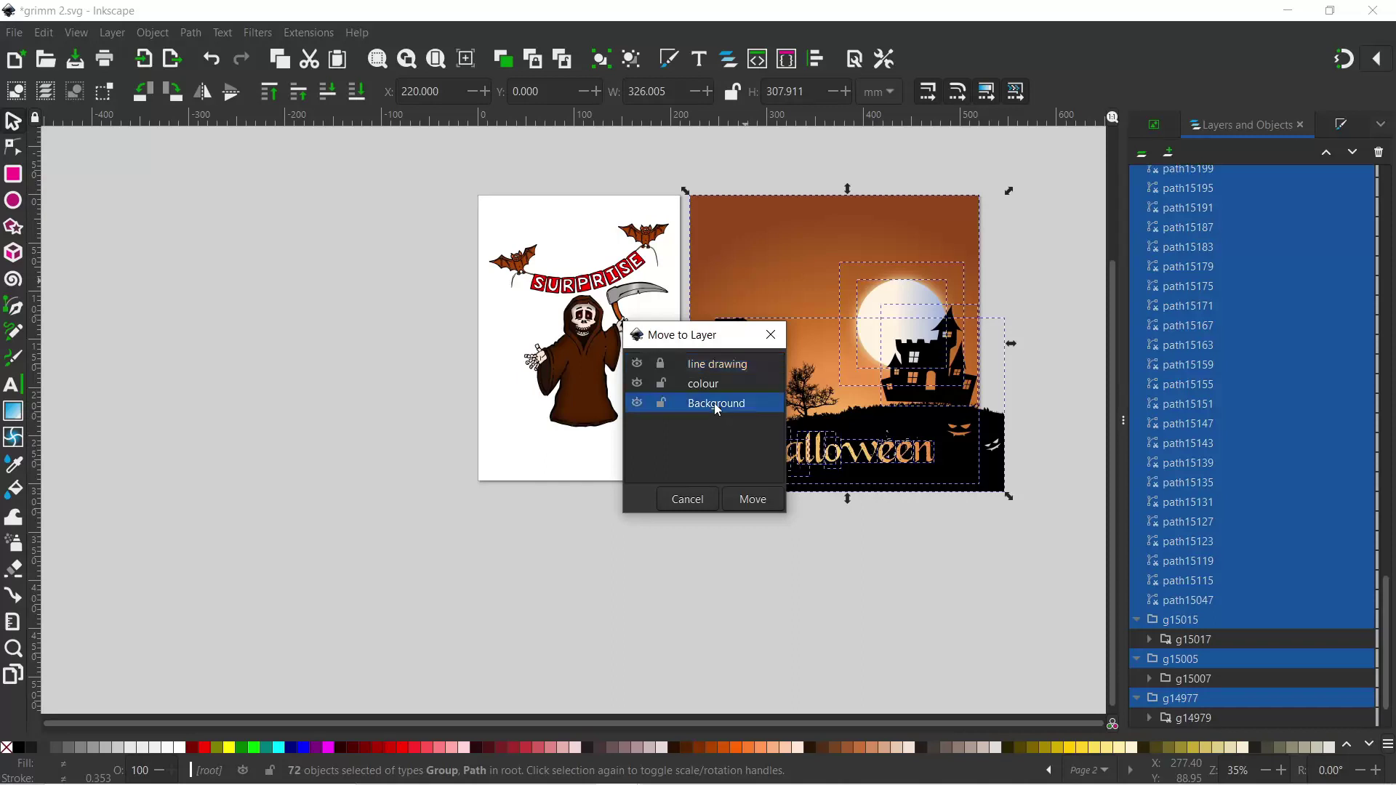
{"action": "left_click", "coordinate": [762, 505]}
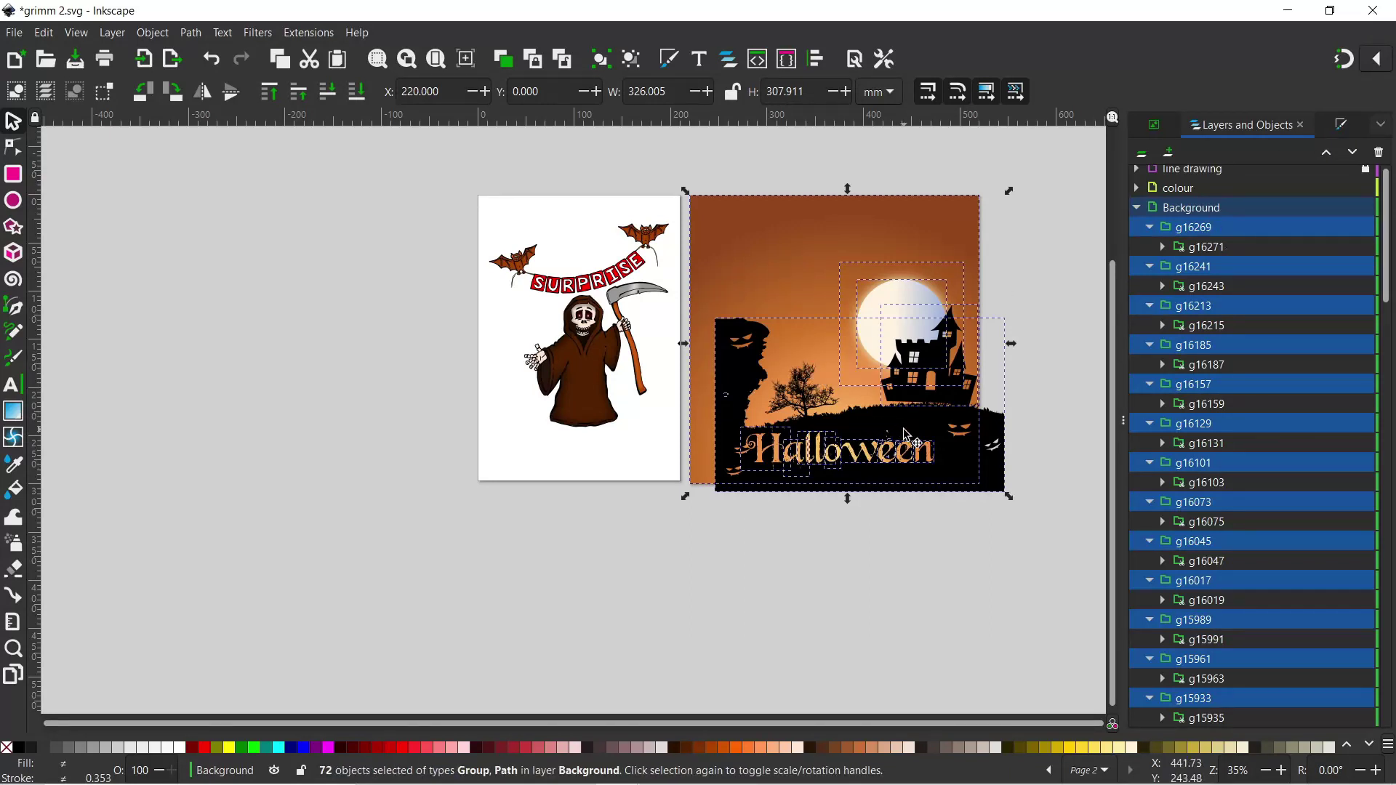
{"action": "mouse_move", "coordinate": [731, 225]}
{"action": "left_mouse_down"}
{"action": "mouse_move", "coordinate": [545, 232]}
{"action": "mouse_move", "coordinate": [573, 212]}
{"action": "left_mouse_up"}
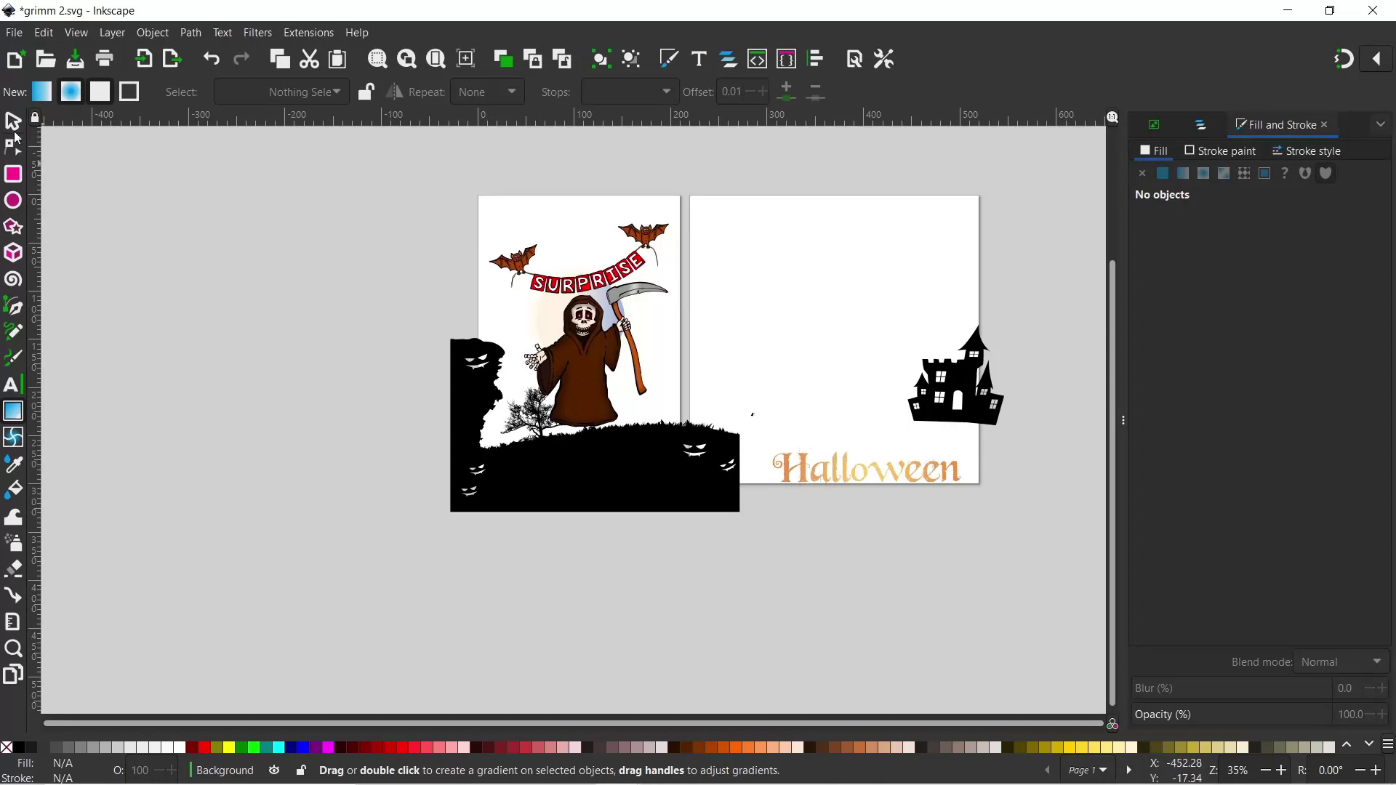
Draw a rectangle about 232 × 318 mm covering the reaper's page, set its opacity to 100% and give it a radial gradient fill.
{"action": "key", "text": "r"}
{"action": "mouse_move", "coordinate": [465, 182]}
{"action": "left_mouse_down"}
{"action": "mouse_move", "coordinate": [615, 419]}
{"action": "mouse_move", "coordinate": [689, 488]}
{"action": "left_mouse_up"}
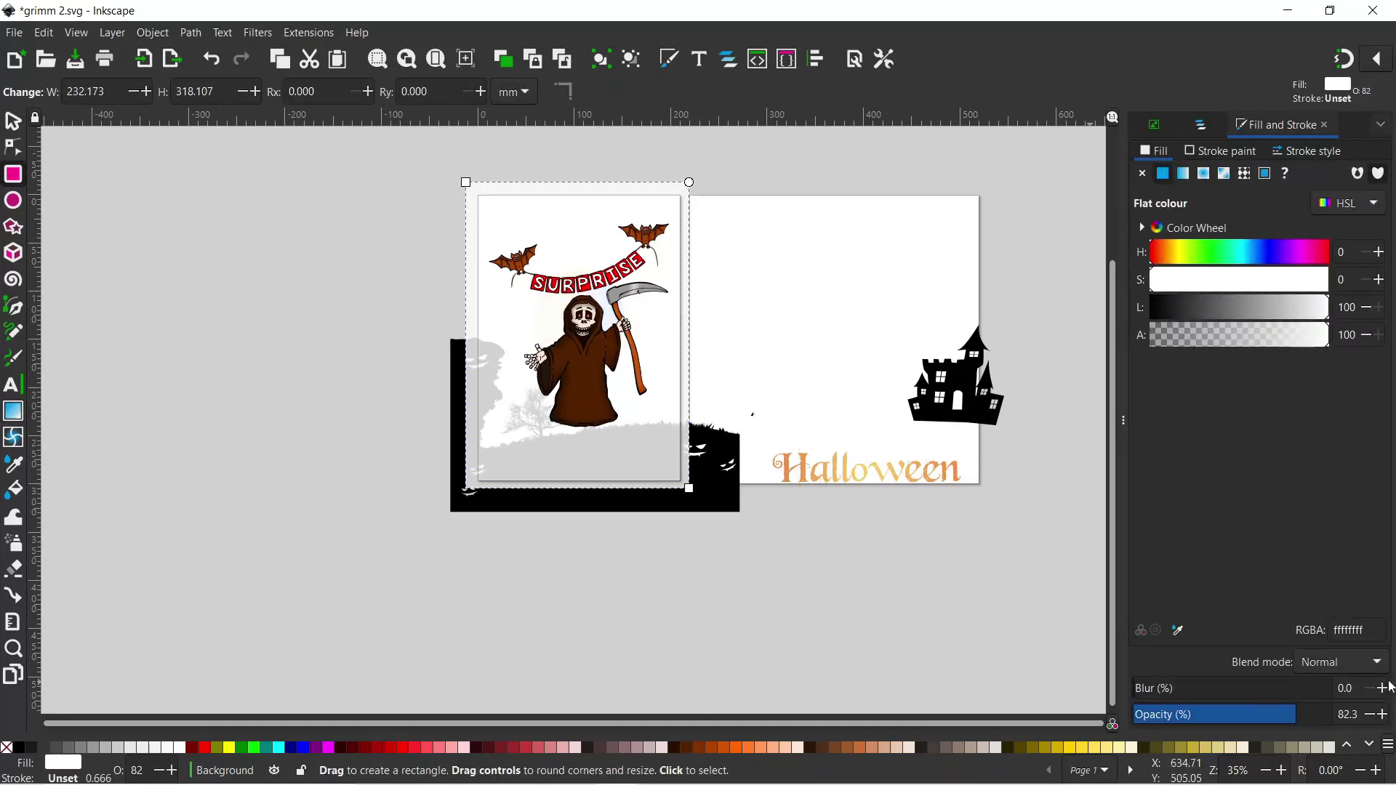
{"action": "left_click_drag", "start_coordinate": [1280, 714], "coordinate": [1377, 725]}
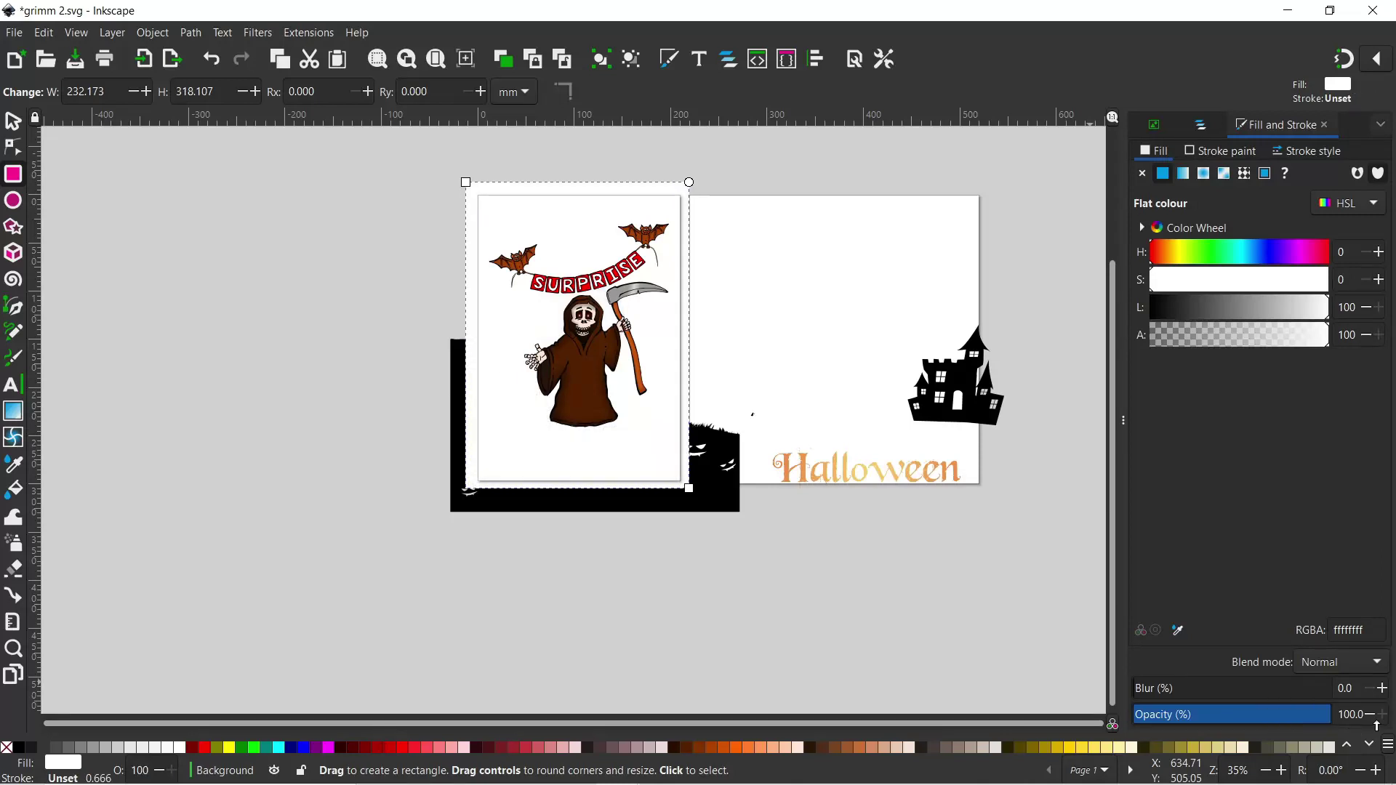
{"action": "left_click", "coordinate": [1204, 173]}
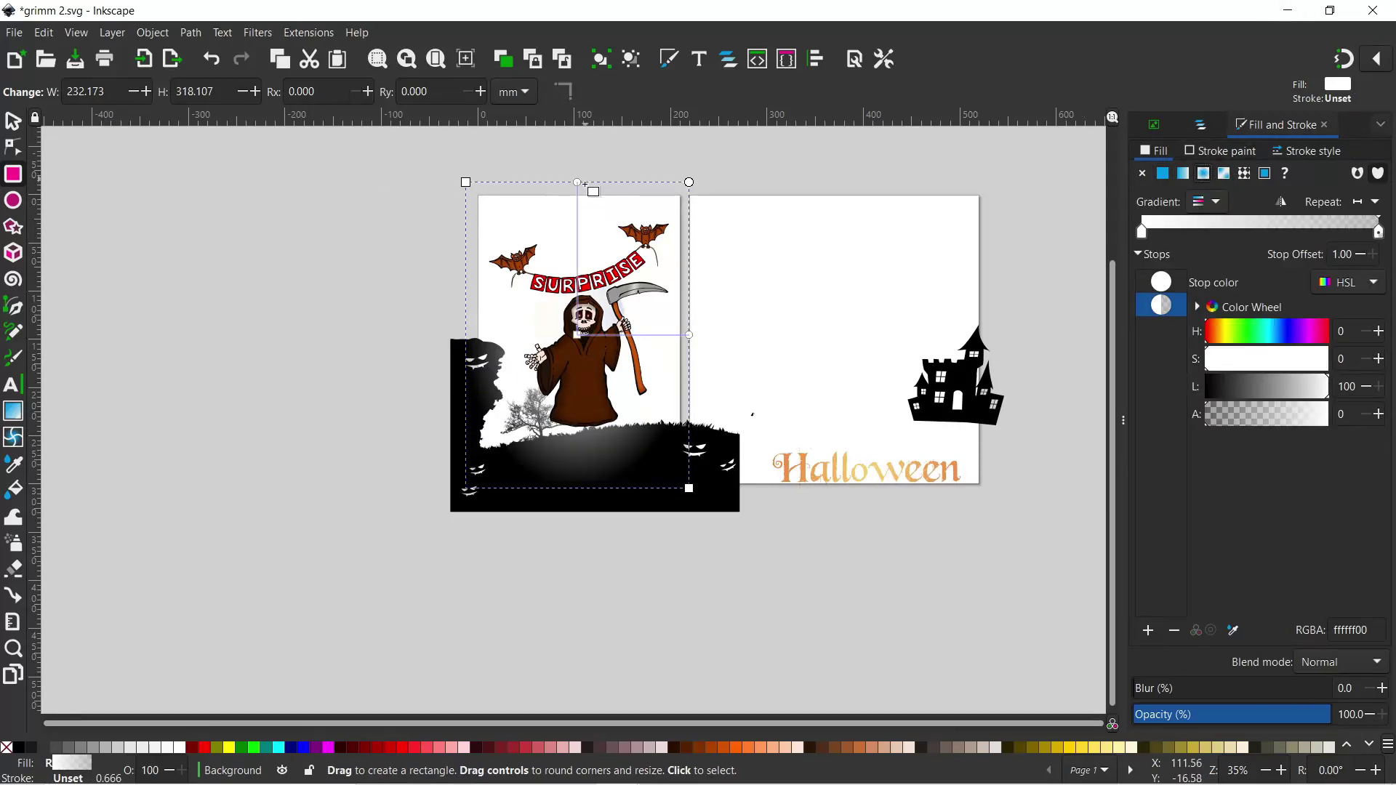
Colour the backdrop rectangle's radial gradient with a pale centre and an opaque orange outer stop, and lower the rectangle's opacity slightly.
{"action": "left_click", "coordinate": [577, 335]}
{"action": "left_click_drag", "start_coordinate": [1221, 338], "coordinate": [1327, 358]}
{"action": "left_click", "coordinate": [1162, 305]}
{"action": "left_click_drag", "start_coordinate": [1214, 414], "coordinate": [1327, 414]}
{"action": "left_click_drag", "start_coordinate": [1331, 714], "coordinate": [1306, 719]}
{"action": "key", "text": "ctrl+v"}
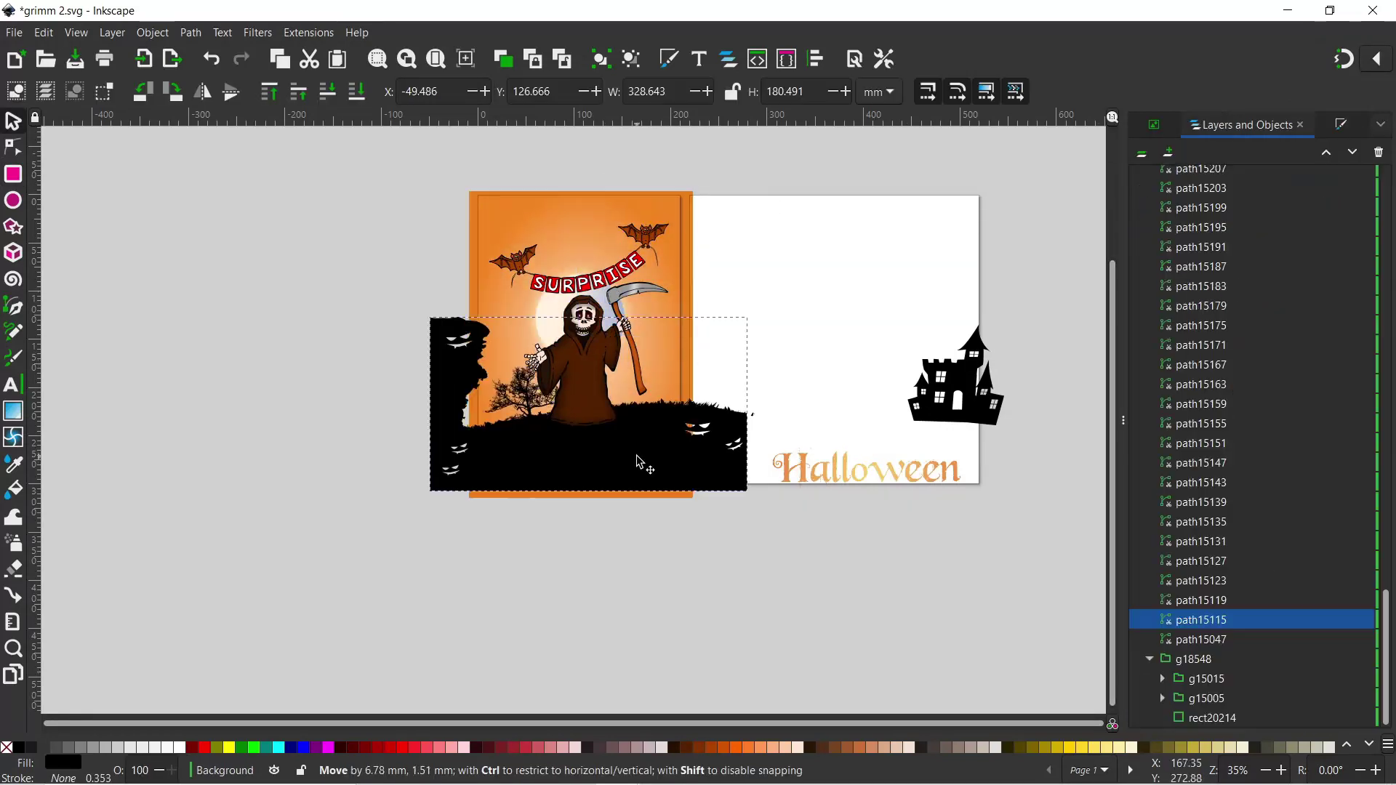
Fill the black hill silhouette with a linear gradient from dark brown to dark green and adjust the gradient's direction.
{"action": "key", "text": "ctrl+shift+f"}
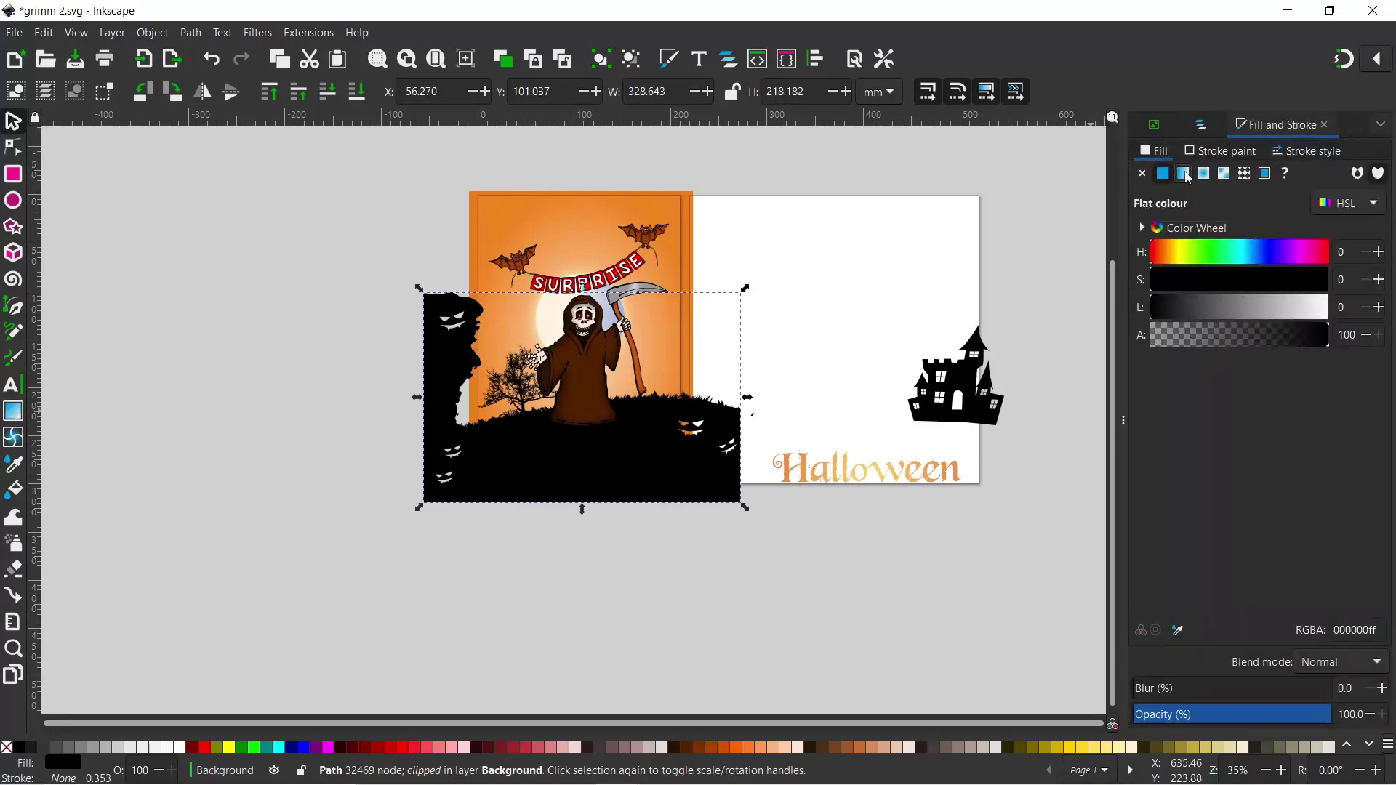
{"action": "left_click", "coordinate": [1183, 173]}
{"action": "left_click", "coordinate": [1161, 305]}
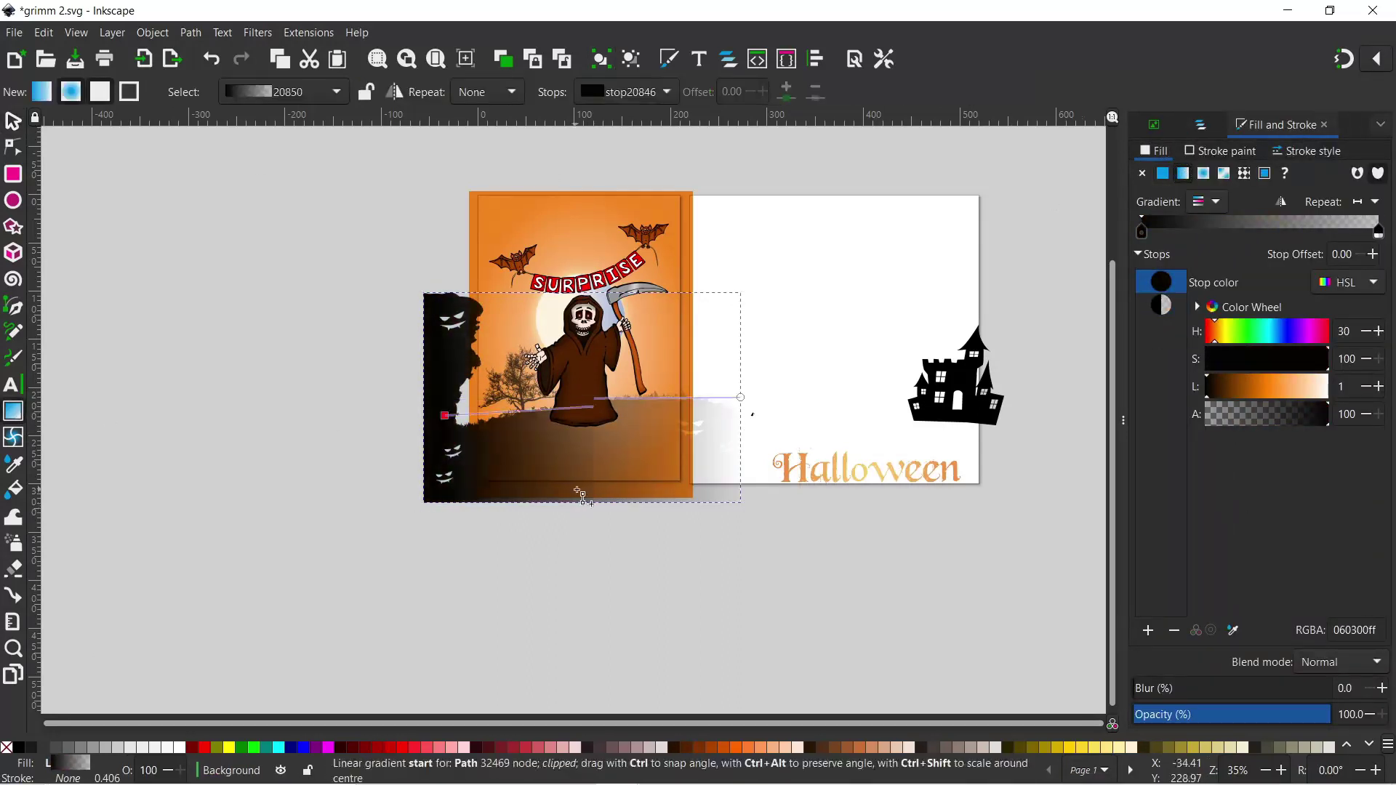
{"action": "mouse_move", "coordinate": [1229, 394]}
{"action": "left_mouse_down"}
{"action": "mouse_move", "coordinate": [1280, 387]}
{"action": "mouse_move", "coordinate": [1220, 387]}
{"action": "left_mouse_up"}
{"action": "left_click", "coordinate": [1328, 359]}
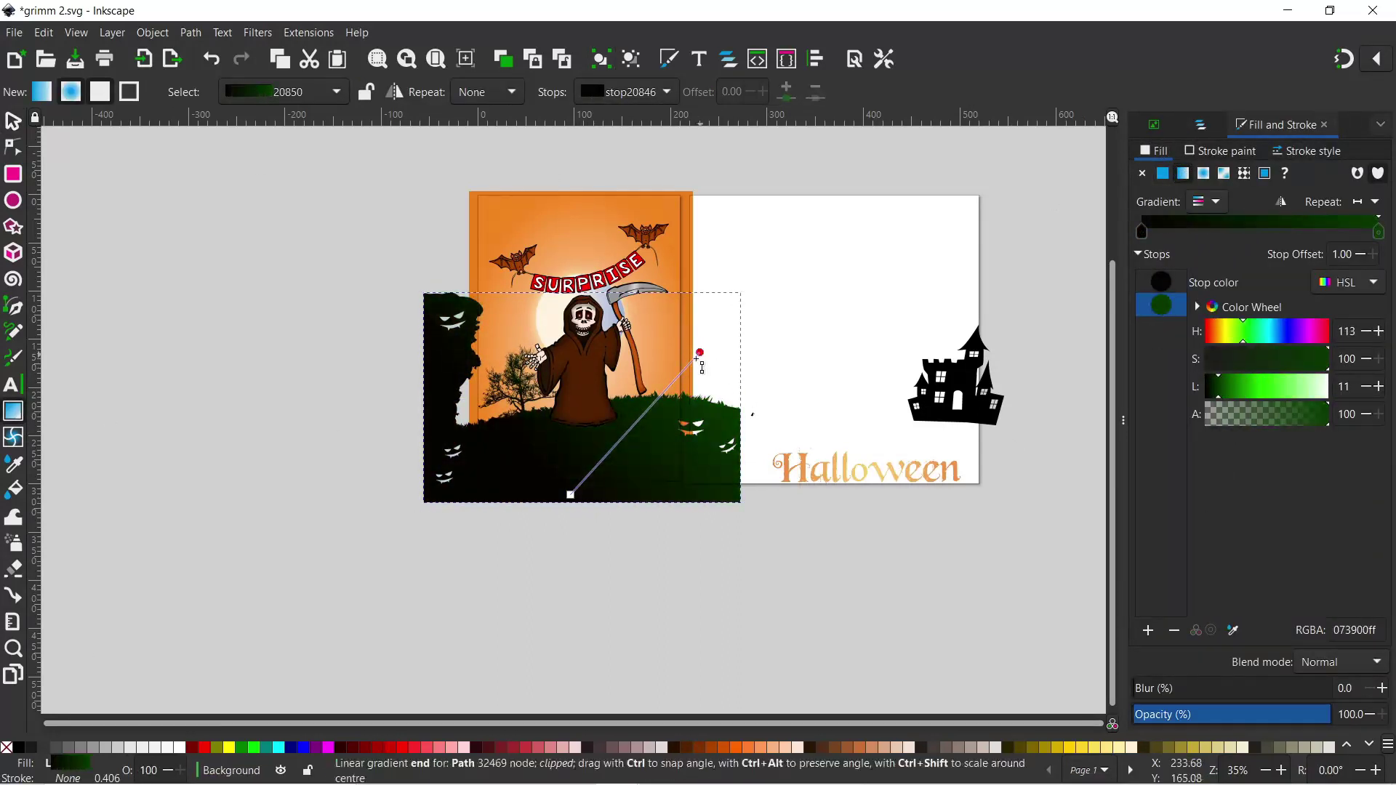
{"action": "left_click_drag", "start_coordinate": [700, 352], "coordinate": [653, 362]}
{"action": "left_click", "coordinate": [740, 438]}
{"action": "key", "text": "Escape"}
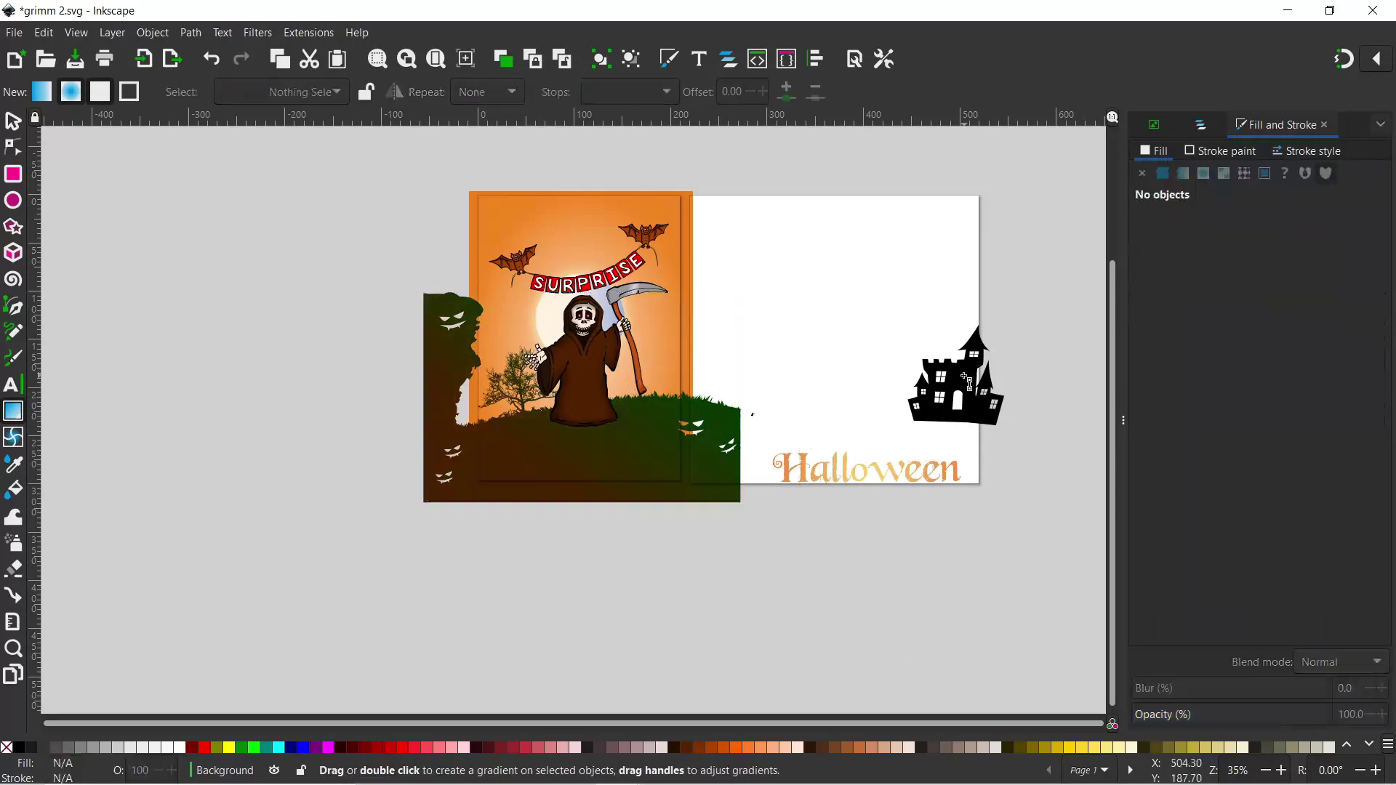
Move the black castle onto the hill beside the reaper and fill it with a linear gradient from reddish brown 7f3622 to black.
{"action": "key", "text": "s"}
{"action": "left_click_drag", "start_coordinate": [956, 379], "coordinate": [666, 356]}
{"action": "left_click", "coordinate": [1185, 174]}
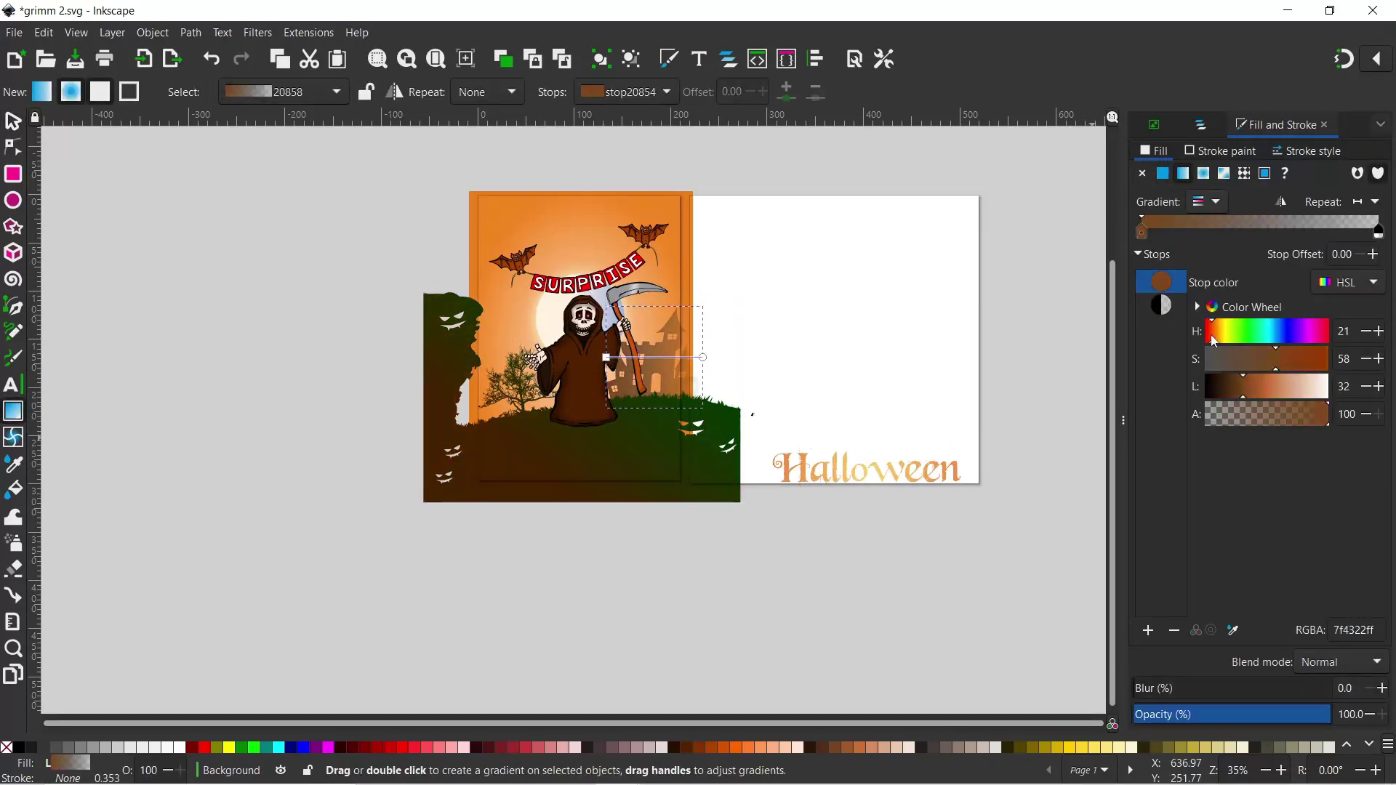
{"action": "left_click", "coordinate": [748, 412]}
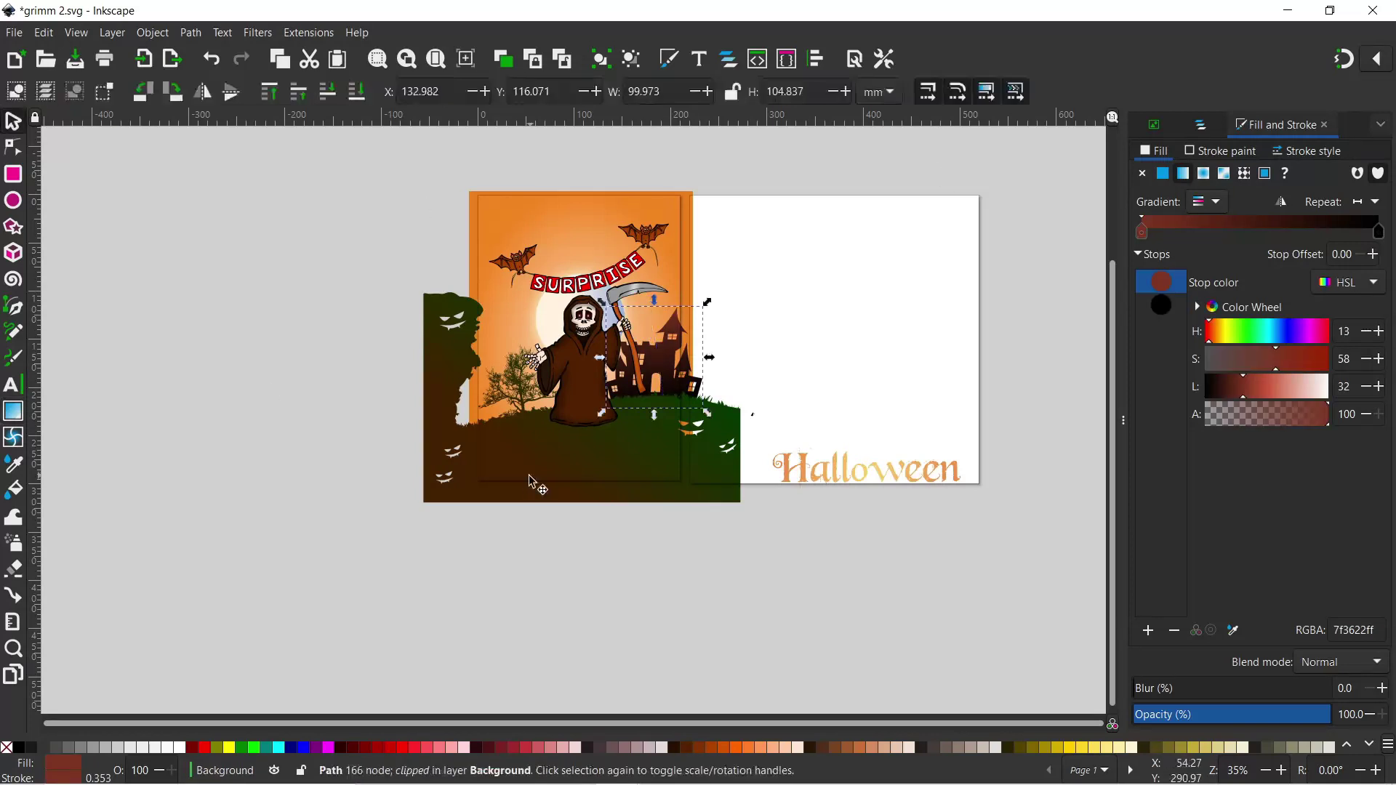
Recolour the hill's linear gradient so it runs from dark red at the crest to a very dark base.
{"action": "left_click", "coordinate": [1214, 386]}
{"action": "left_click", "coordinate": [1161, 305]}
{"action": "left_click_drag", "start_coordinate": [1269, 331], "coordinate": [1208, 331]}
{"action": "left_click_drag", "start_coordinate": [1265, 386], "coordinate": [1221, 386]}
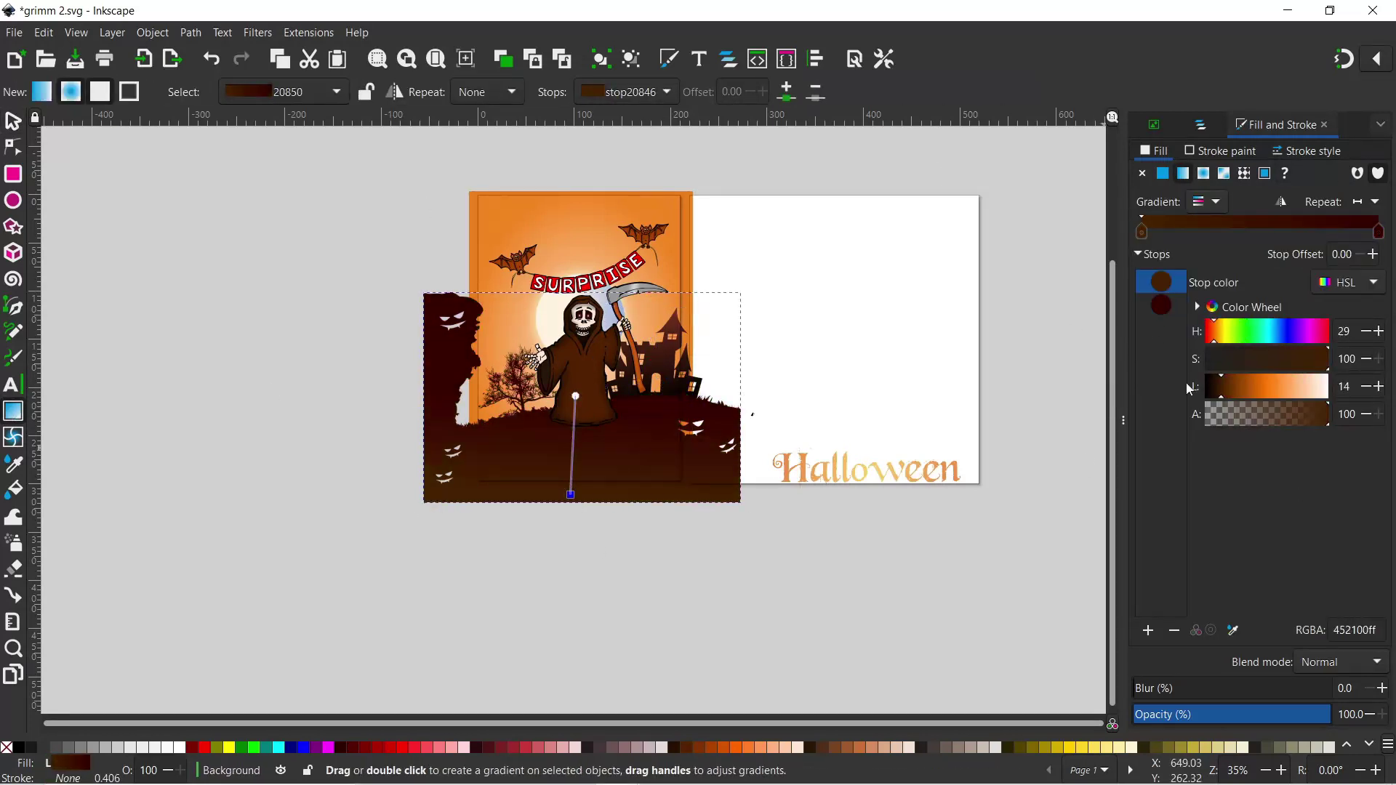
{"action": "left_click", "coordinate": [855, 494]}
Turn on snapping and draw a white ellipse about 135 × 227 mm over the reaper and the hill.
{"action": "left_click", "coordinate": [1377, 59]}
{"action": "left_click", "coordinate": [1174, 554]}
{"action": "key", "text": "s"}
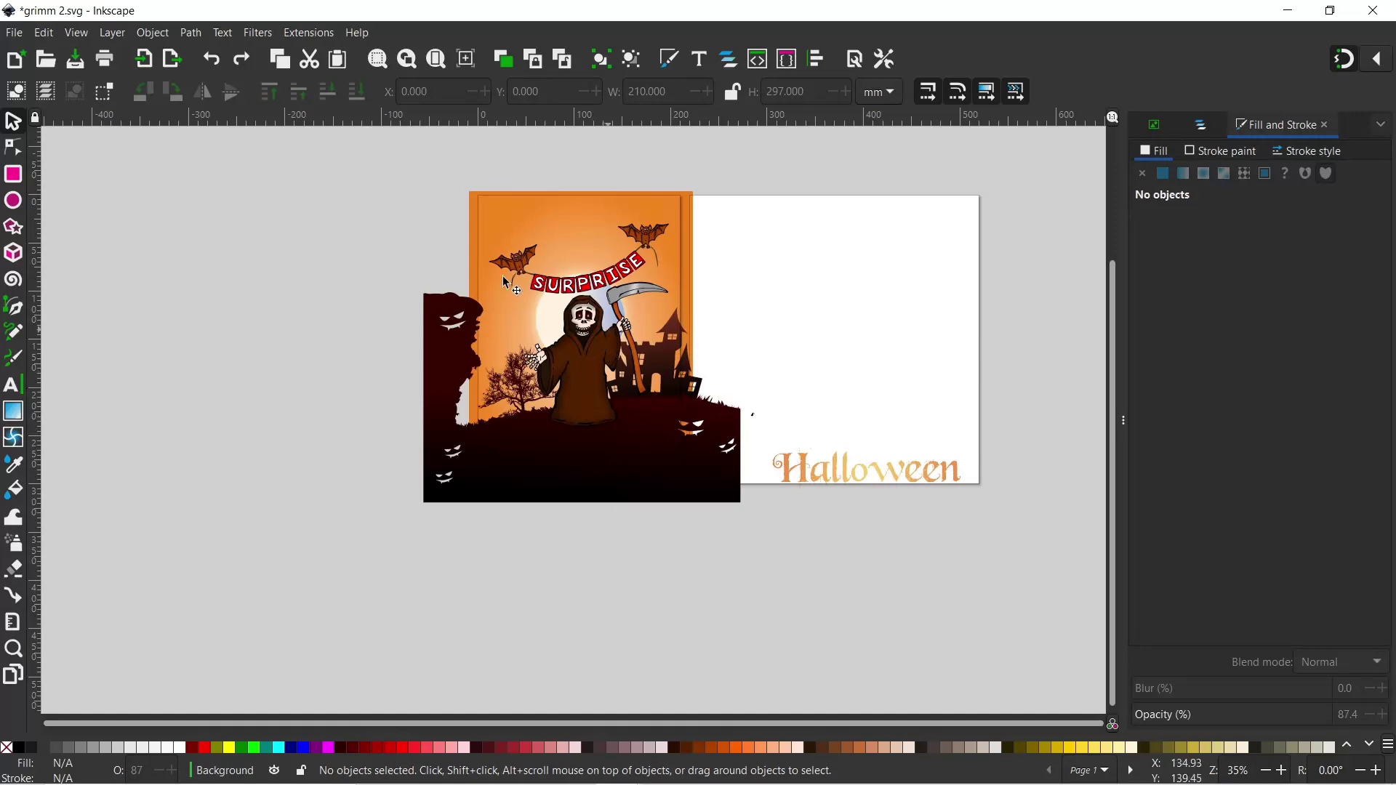
{"action": "left_click", "coordinate": [13, 201]}
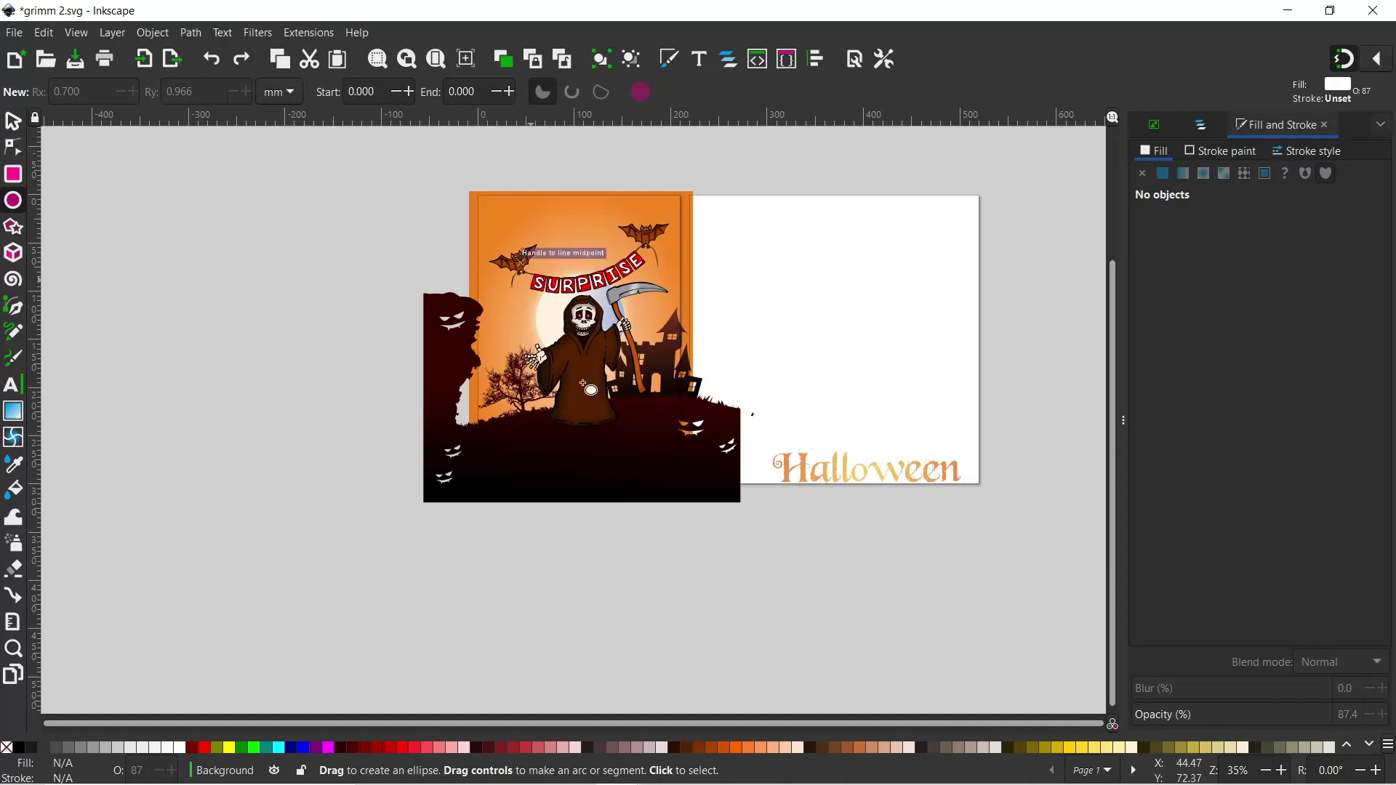
{"action": "left_click_drag", "start_coordinate": [520, 261], "coordinate": [652, 481]}
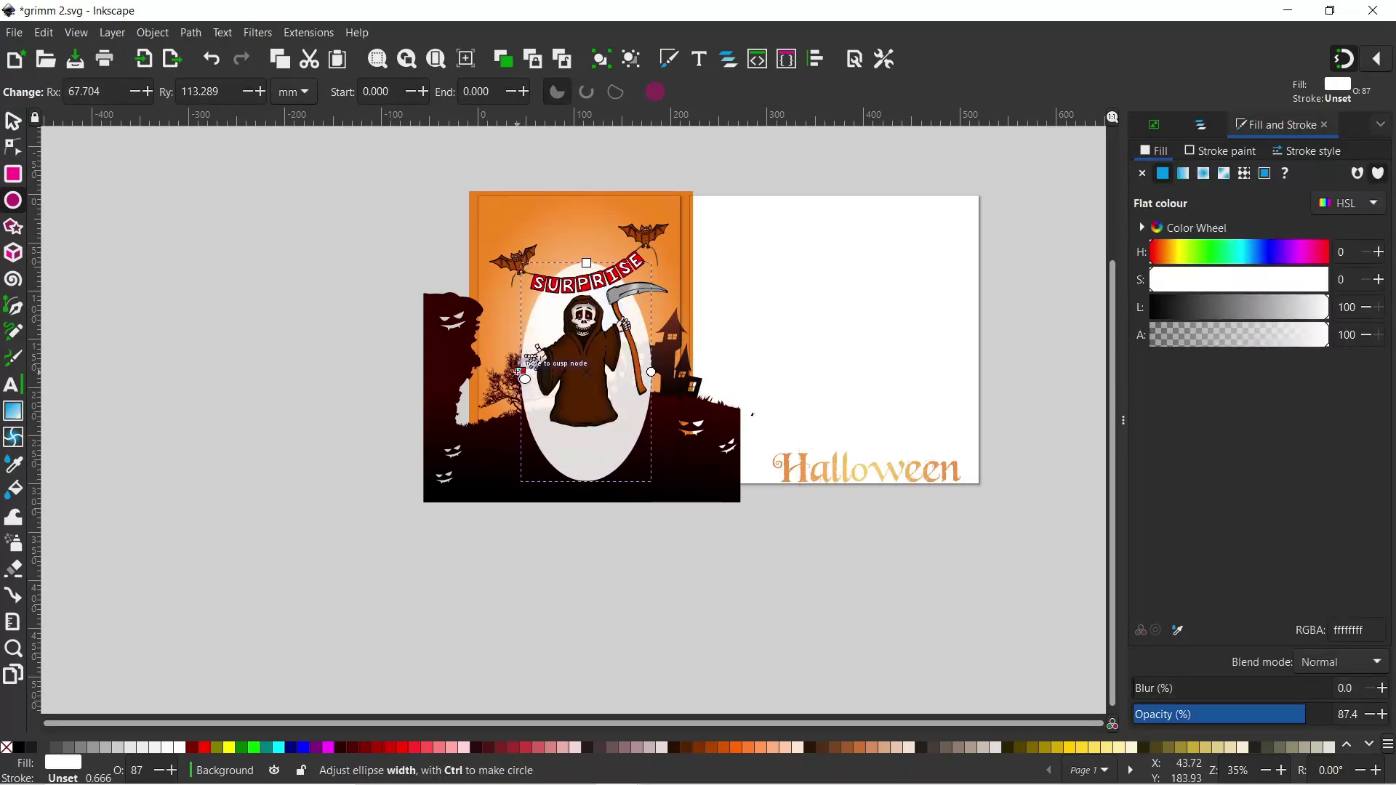
Resize the white ellipse to about 149 × 163 mm and soften it with 100% blur and 64.3% opacity.
{"action": "left_click_drag", "start_coordinate": [521, 372], "coordinate": [514, 372]}
{"action": "left_click", "coordinate": [11, 120]}
{"action": "left_click_drag", "start_coordinate": [620, 382], "coordinate": [617, 383]}
{"action": "left_click_drag", "start_coordinate": [582, 265], "coordinate": [585, 317]}
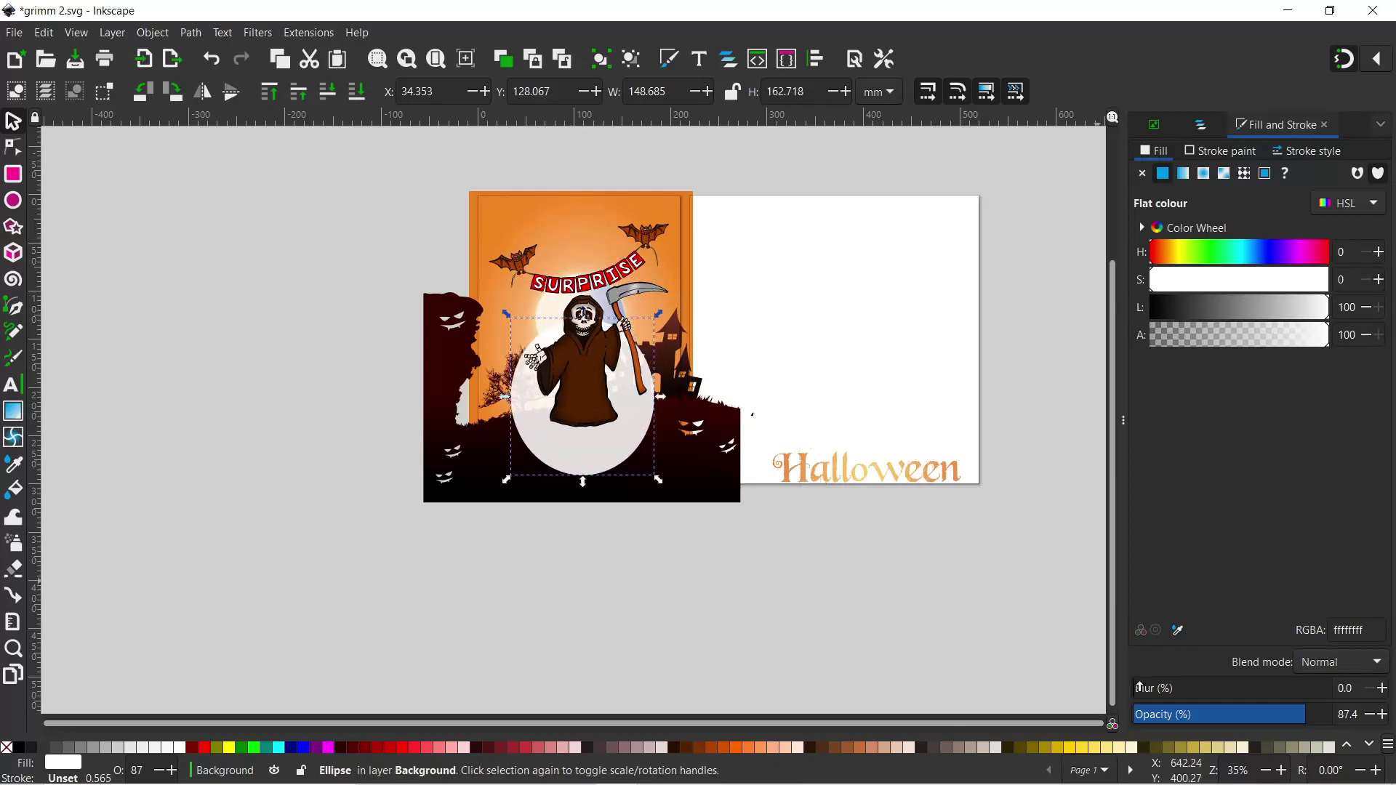
{"action": "left_click_drag", "start_coordinate": [1139, 687], "coordinate": [1261, 714]}
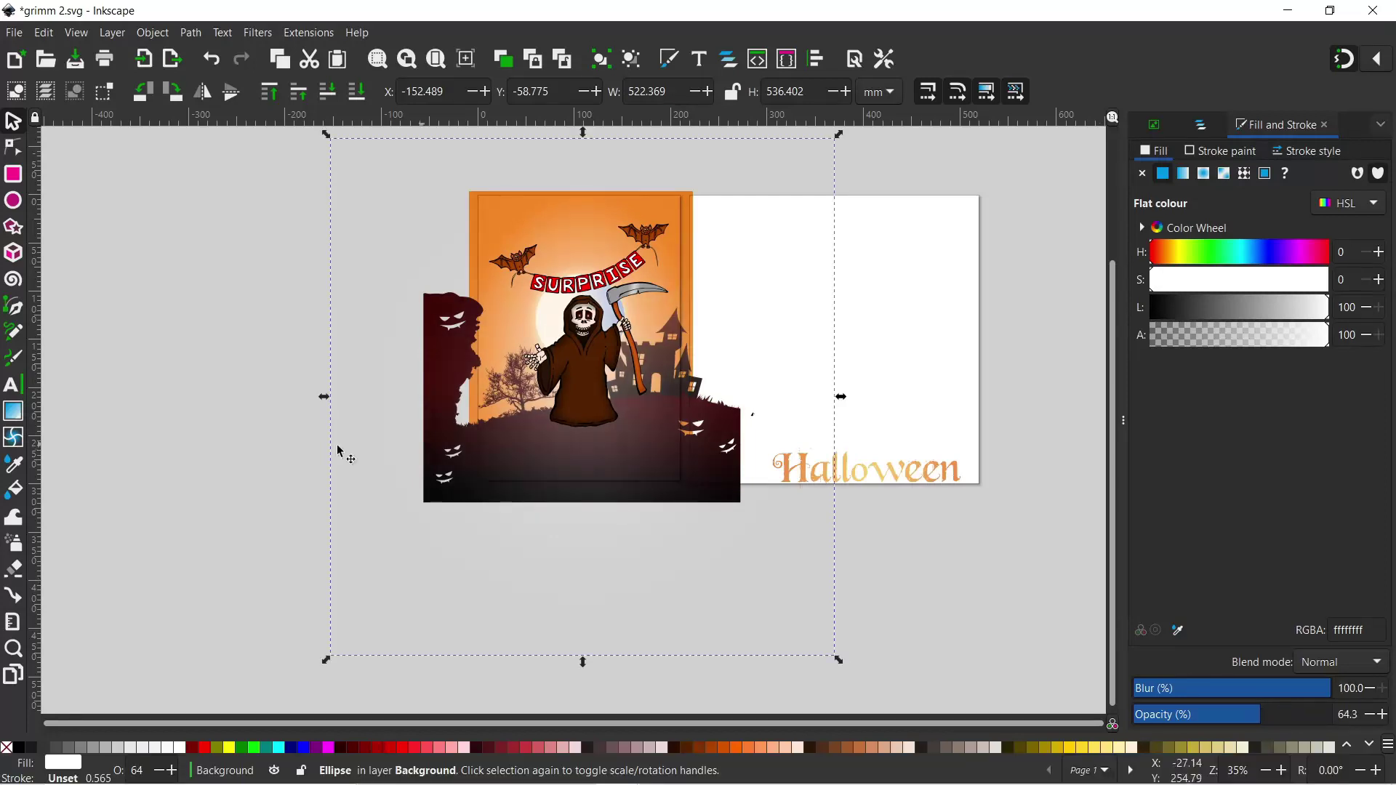
{"action": "left_click", "coordinate": [255, 352]}
Lock the Background layer, then select the reaper, bats and banner artwork and move it down about 31 mm.
{"action": "left_click", "coordinate": [1201, 125]}
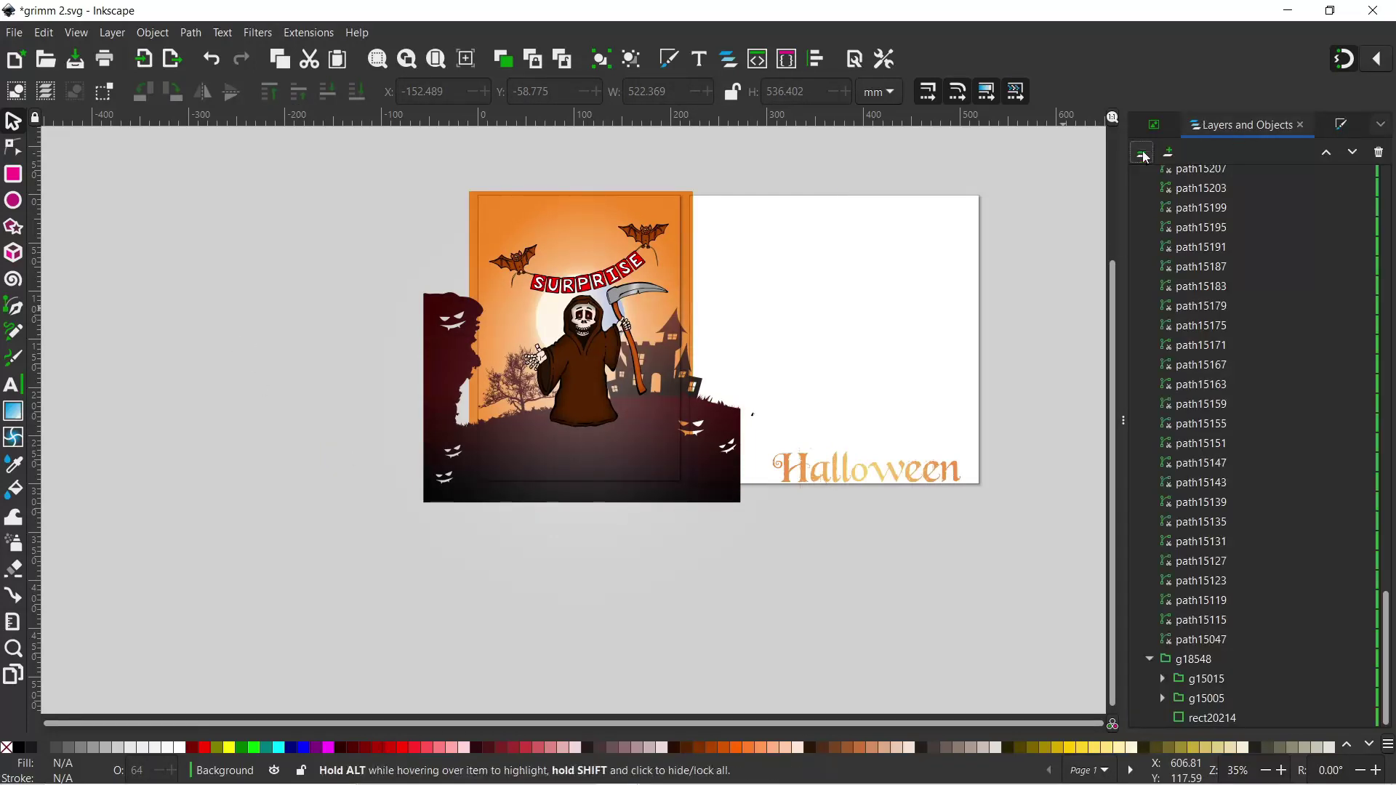
{"action": "left_click", "coordinate": [1142, 152]}
{"action": "left_click", "coordinate": [1376, 215]}
{"action": "key", "text": "ctrl+alt+a"}
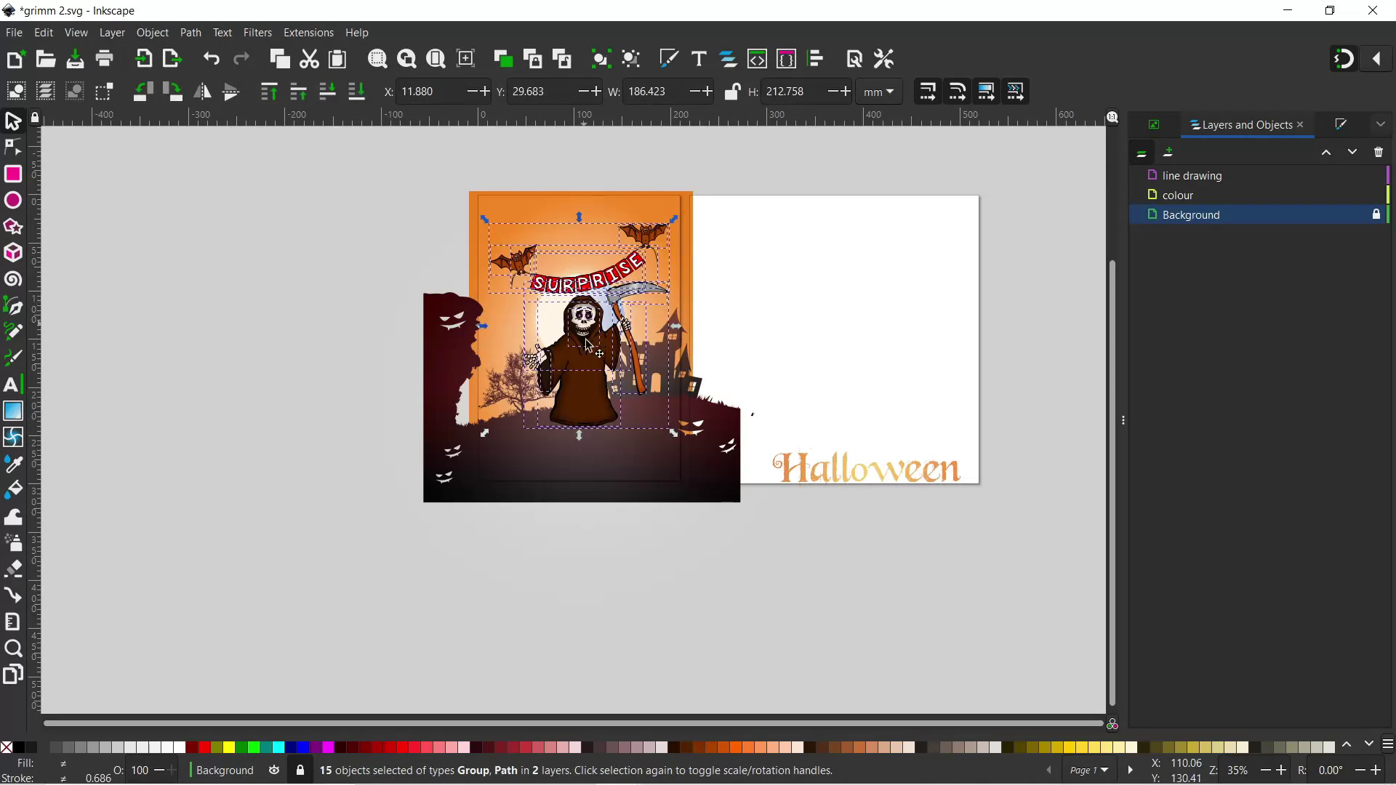
{"action": "left_click_drag", "start_coordinate": [589, 345], "coordinate": [591, 376]}
{"action": "left_click", "coordinate": [880, 472]}
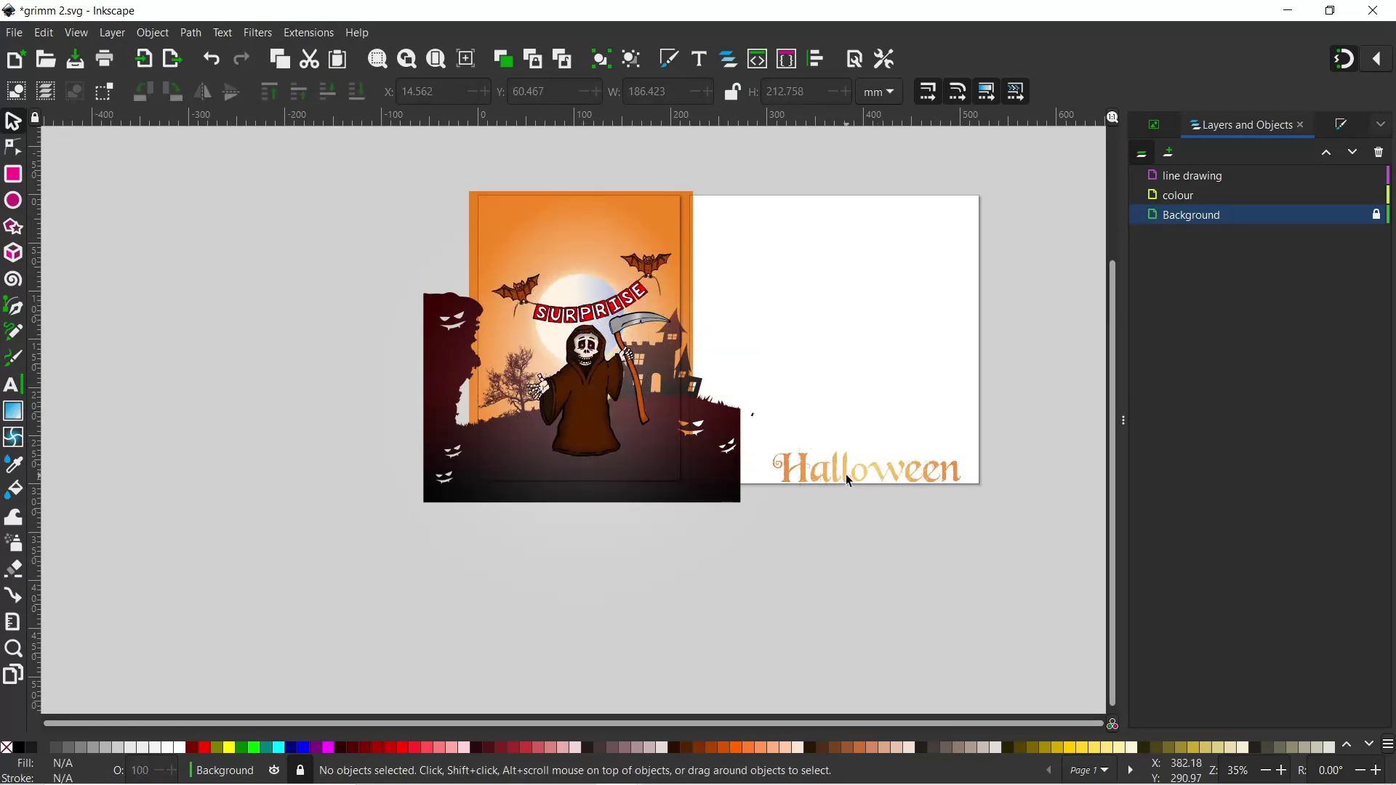
Unlock the Background layer, select all the Halloween lettering objects and fill them with brownish orange 973c00.
{"action": "left_click", "coordinate": [1376, 215]}
{"action": "key", "text": "ctrl+a"}
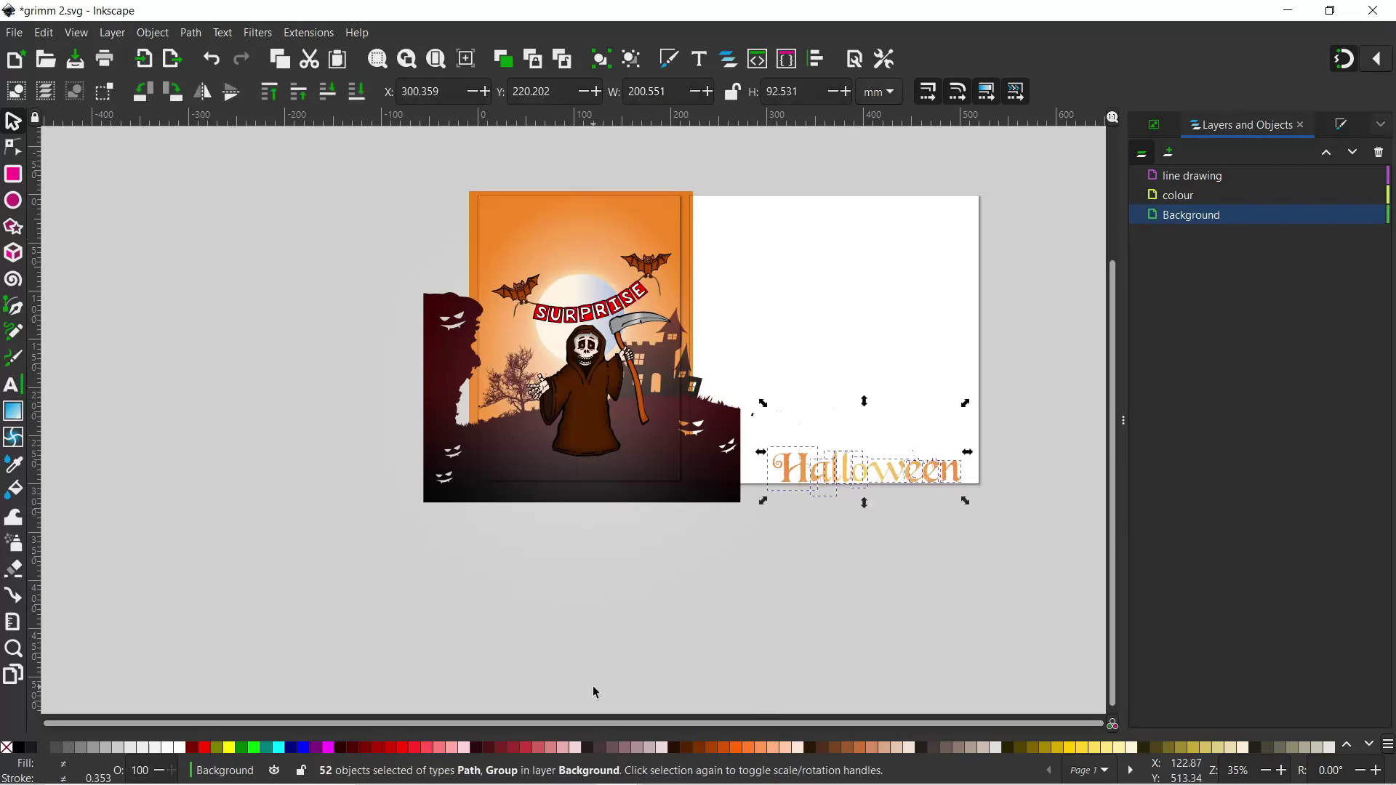
{"action": "left_click", "coordinate": [722, 756]}
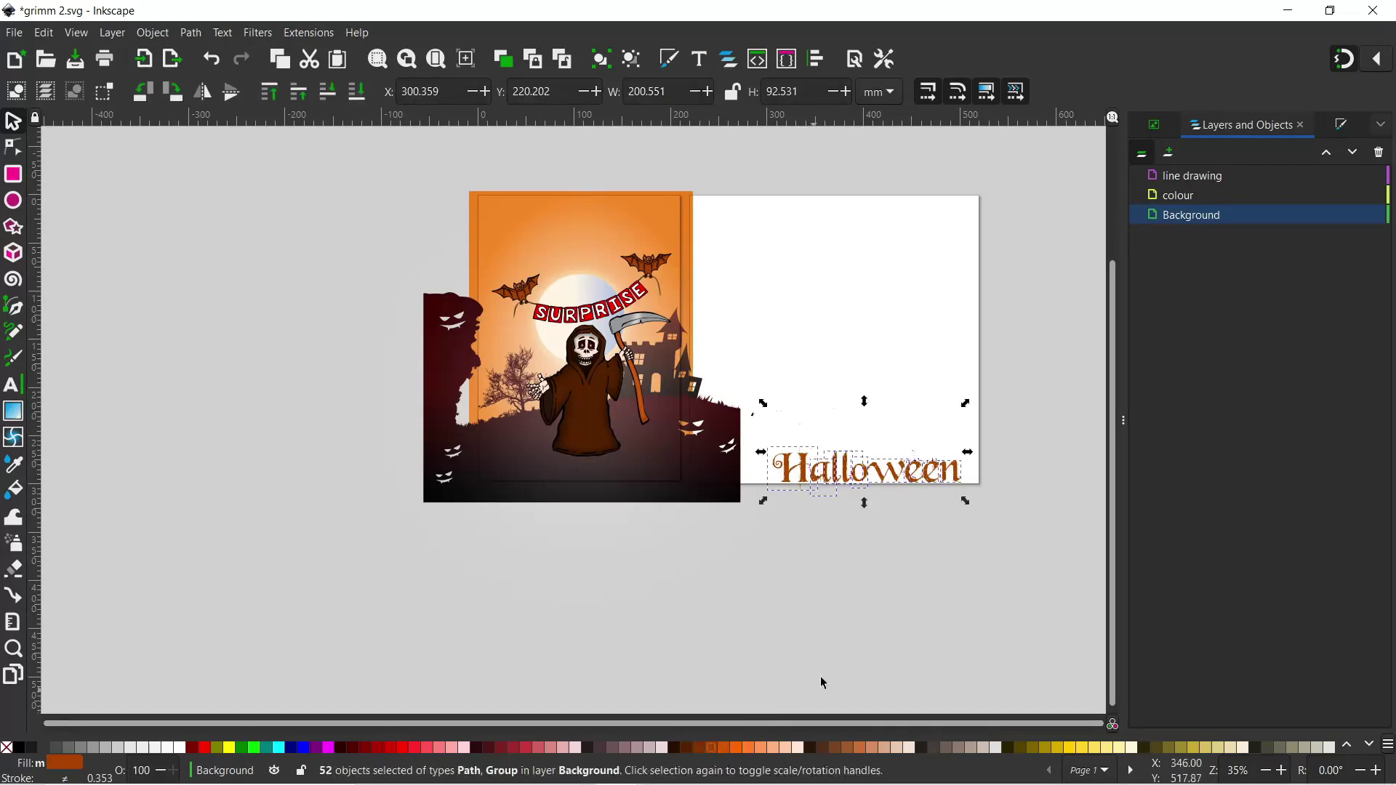
{"action": "key", "text": "ctrl+shift+f"}
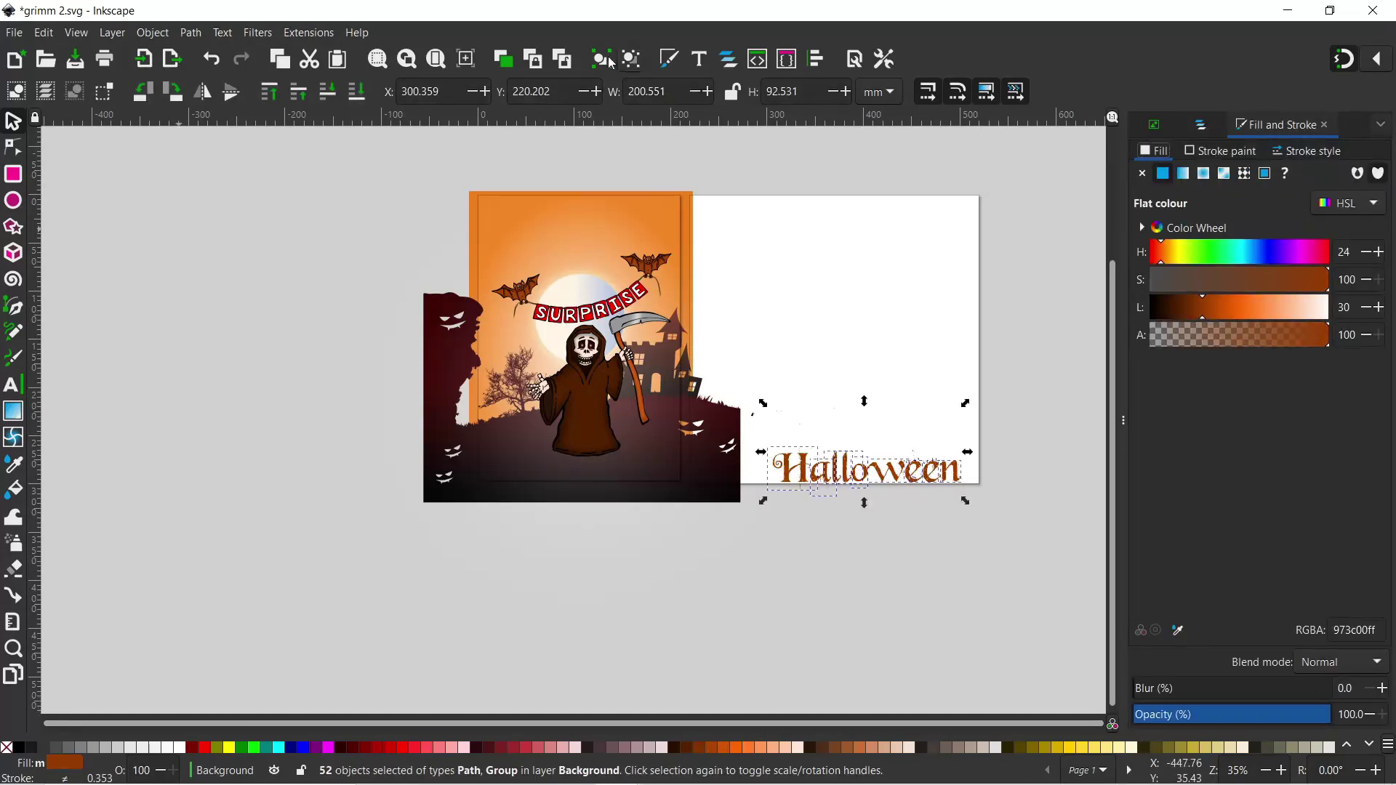
Move the grouped Halloween title to the top of the reaper's page and give it a flat orange ca5000 fill.
{"action": "left_click", "coordinate": [848, 484]}
{"action": "mouse_move", "coordinate": [848, 487]}
{"action": "left_mouse_down"}
{"action": "mouse_move", "coordinate": [560, 247]}
{"action": "mouse_move", "coordinate": [559, 279]}
{"action": "mouse_move", "coordinate": [548, 262]}
{"action": "left_mouse_up"}
{"action": "left_click", "coordinate": [548, 261]}
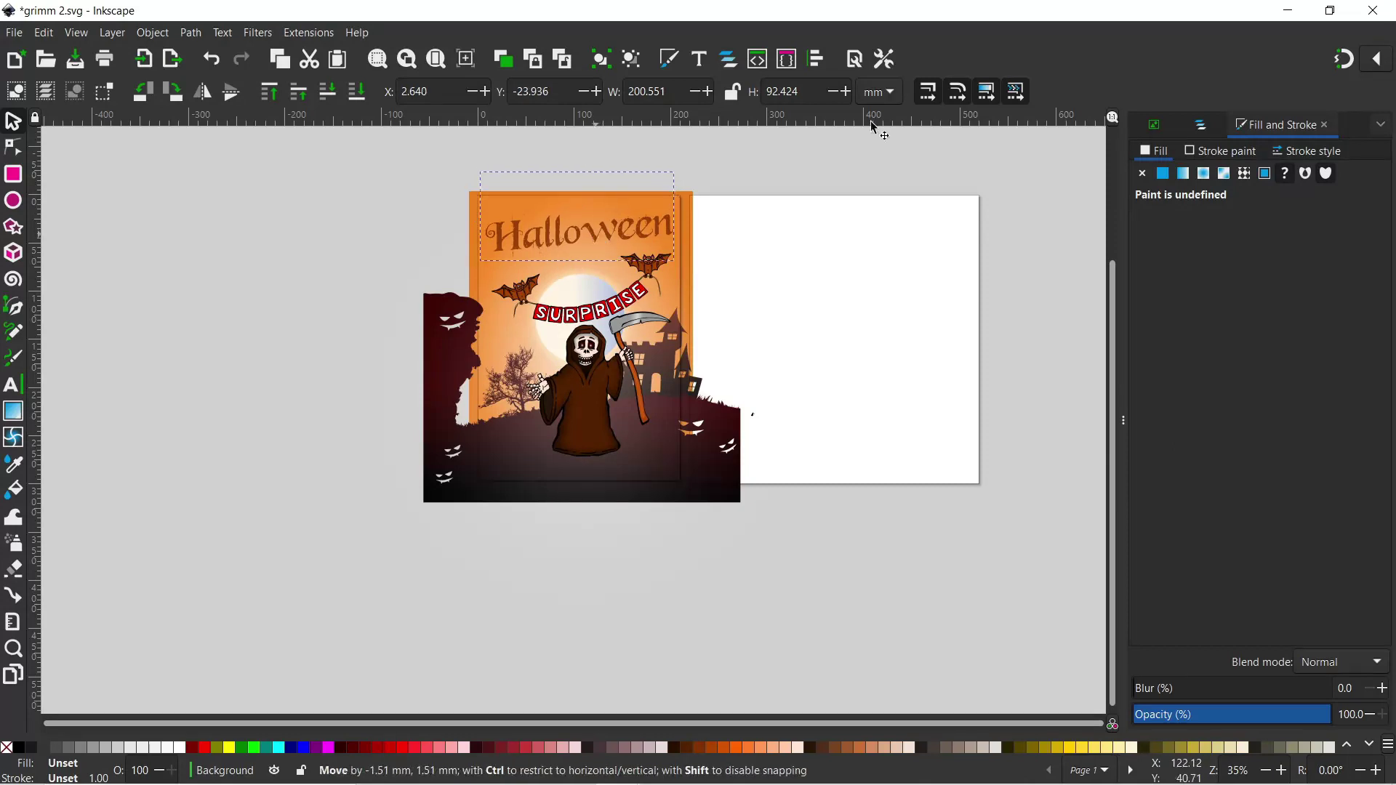
{"action": "left_click", "coordinate": [1163, 173]}
{"action": "left_click_drag", "start_coordinate": [1207, 314], "coordinate": [1221, 315]}
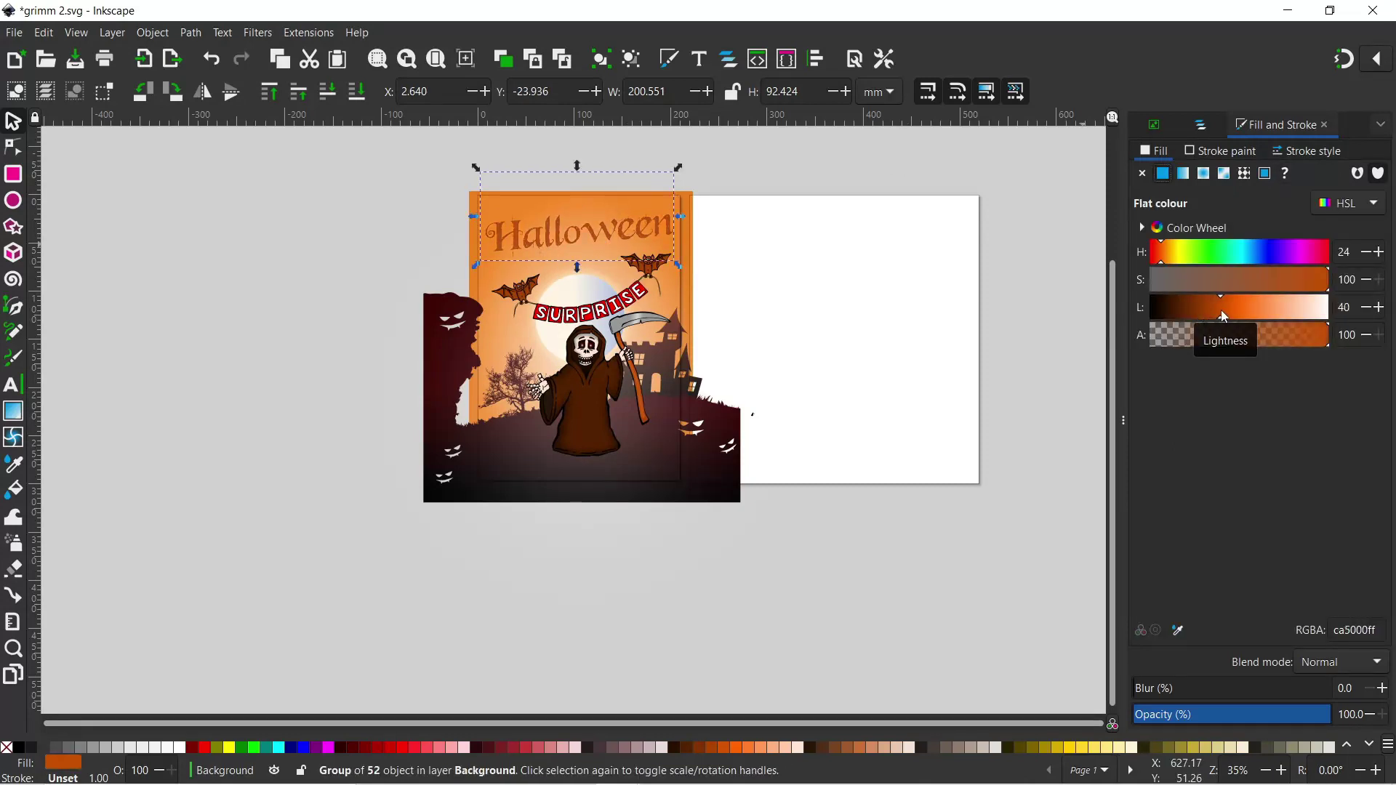
Duplicate the Halloween title and make the copy a drop shadow with fill 7e3200, 18.4% blur and a slight offset.
{"action": "scroll", "coordinate": [480, 214], "scroll_direction": "up", "scroll_amount": 2, "text": "ctrl"}
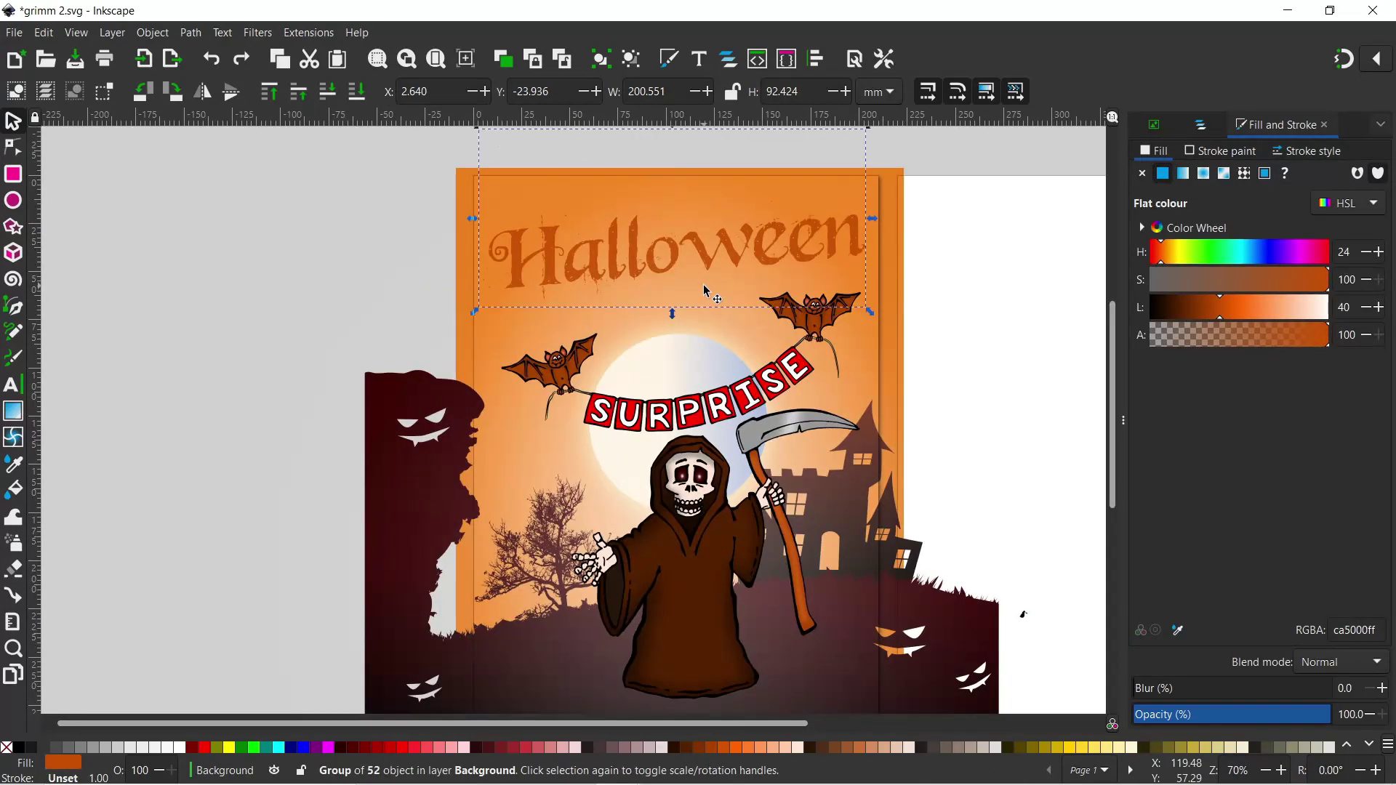
{"action": "key", "text": "ctrl"}
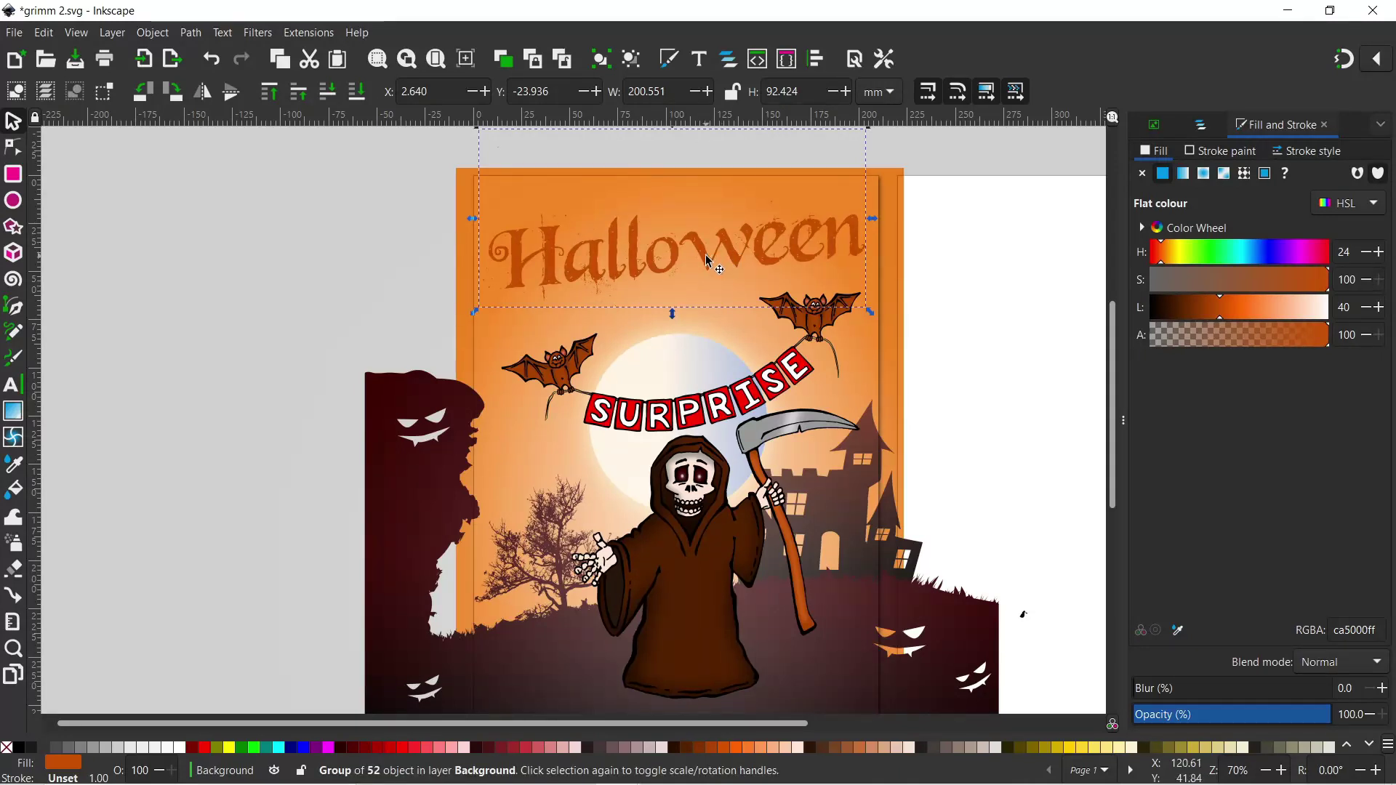
{"action": "left_click_drag", "start_coordinate": [1220, 313], "coordinate": [1193, 311]}
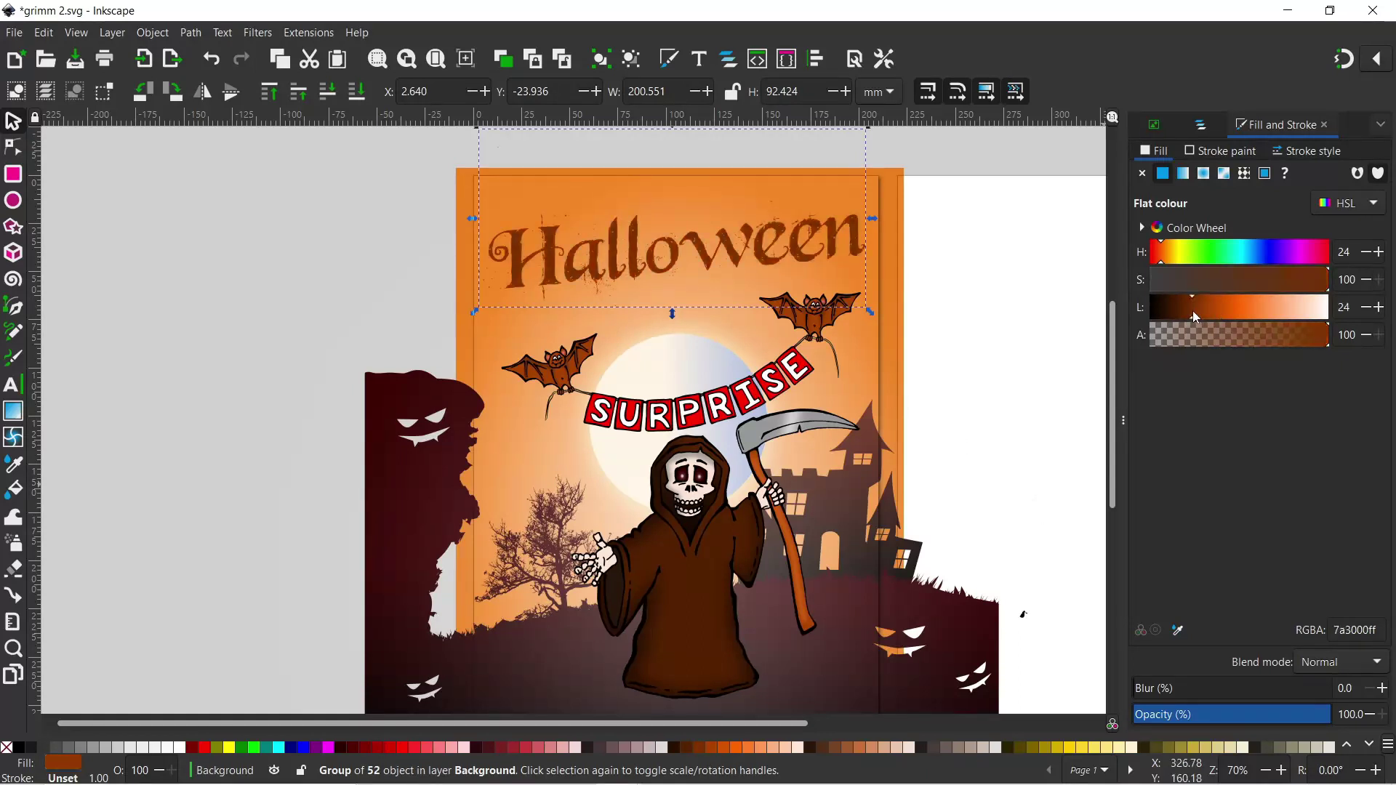
{"action": "left_click_drag", "start_coordinate": [1143, 691], "coordinate": [1165, 689]}
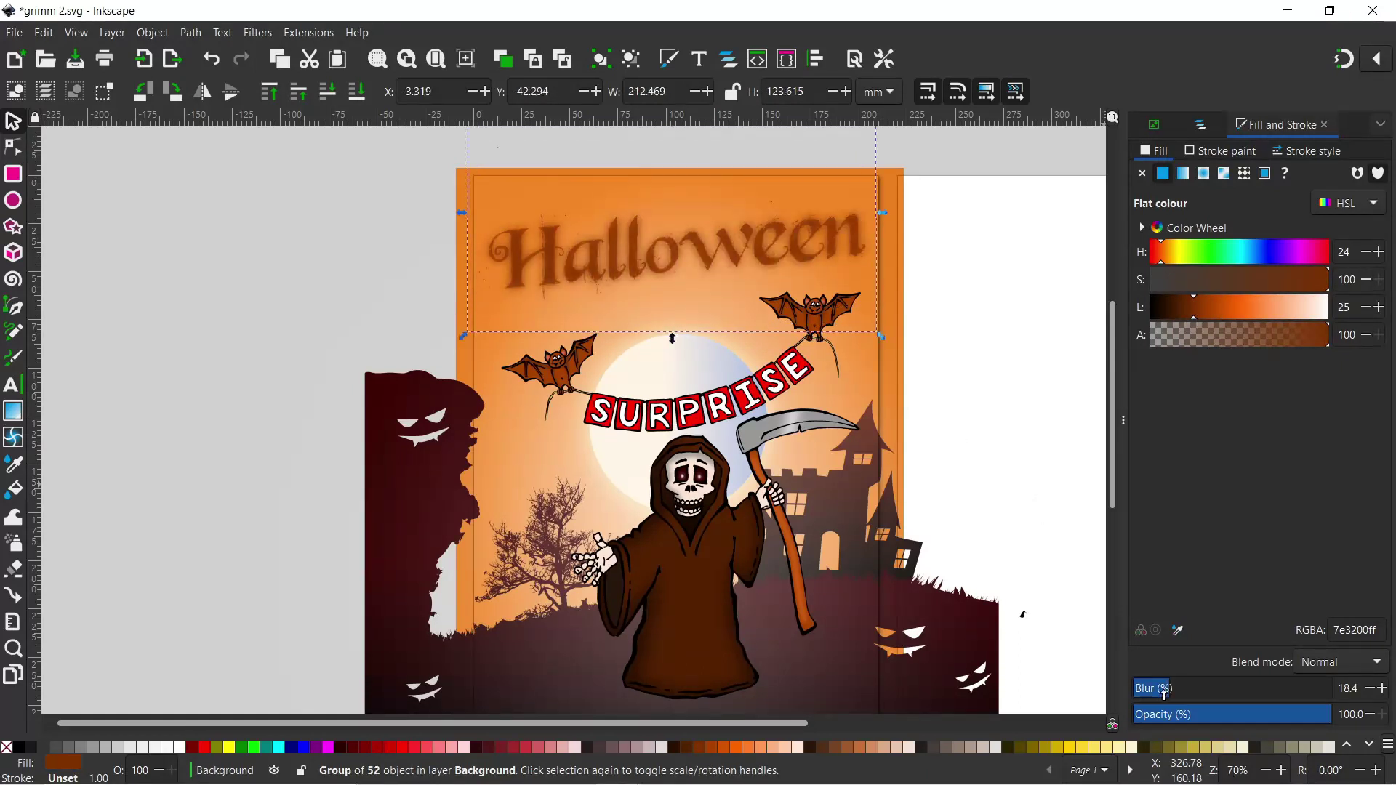
{"action": "left_click_drag", "start_coordinate": [637, 266], "coordinate": [638, 269]}
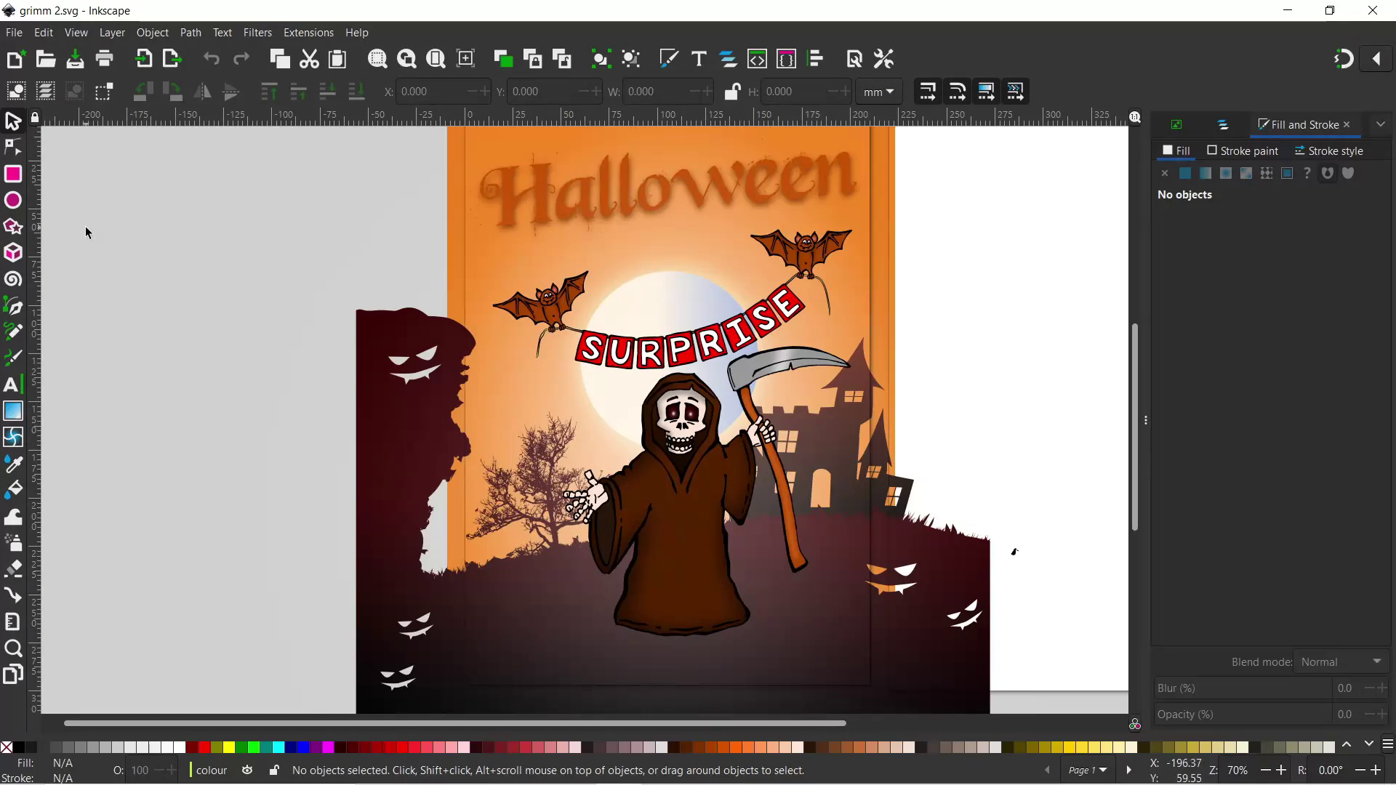
On the Background layer, draw a closed four-sided shadow shape below the reaper's robe, about 85 mm wide at its base.
{"action": "left_click", "coordinate": [16, 309]}
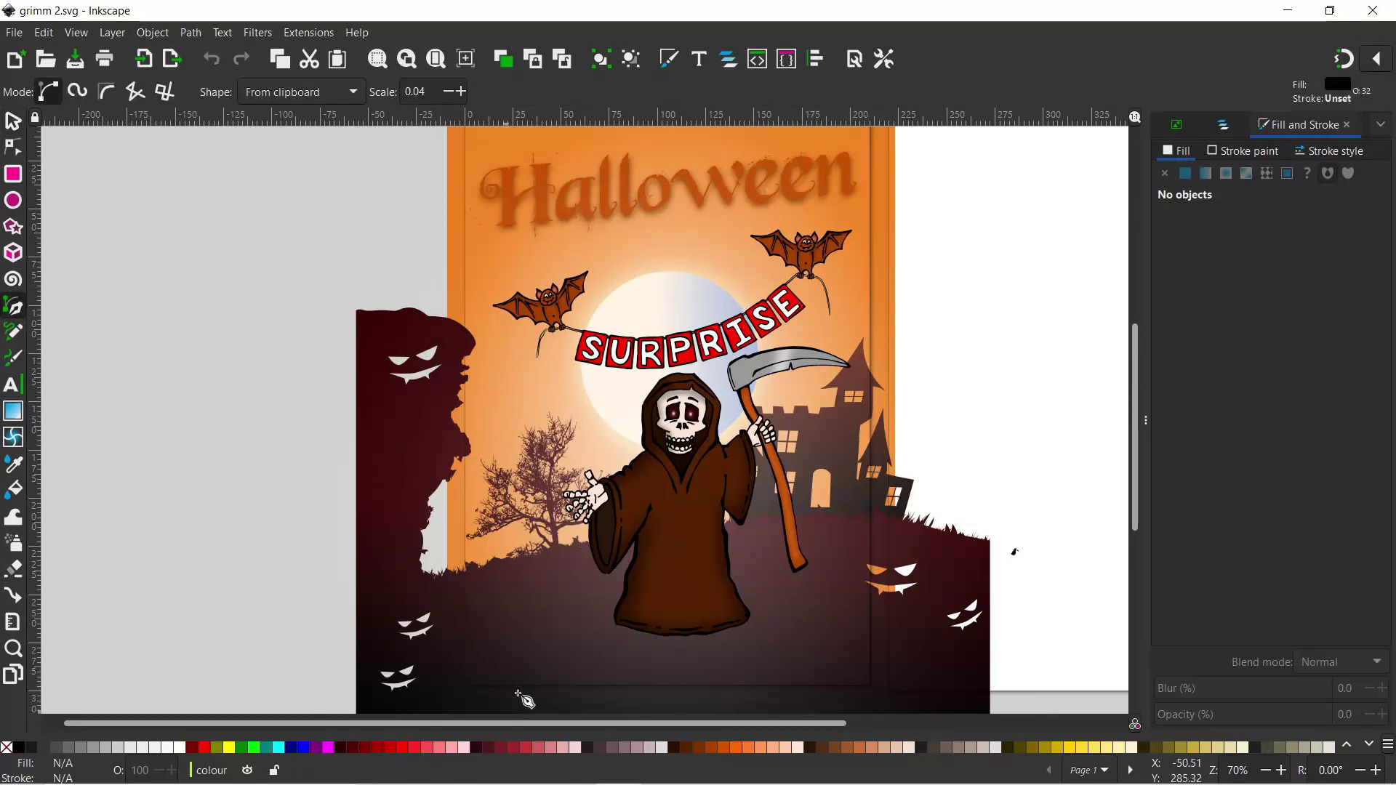
{"action": "left_click", "coordinate": [1227, 128]}
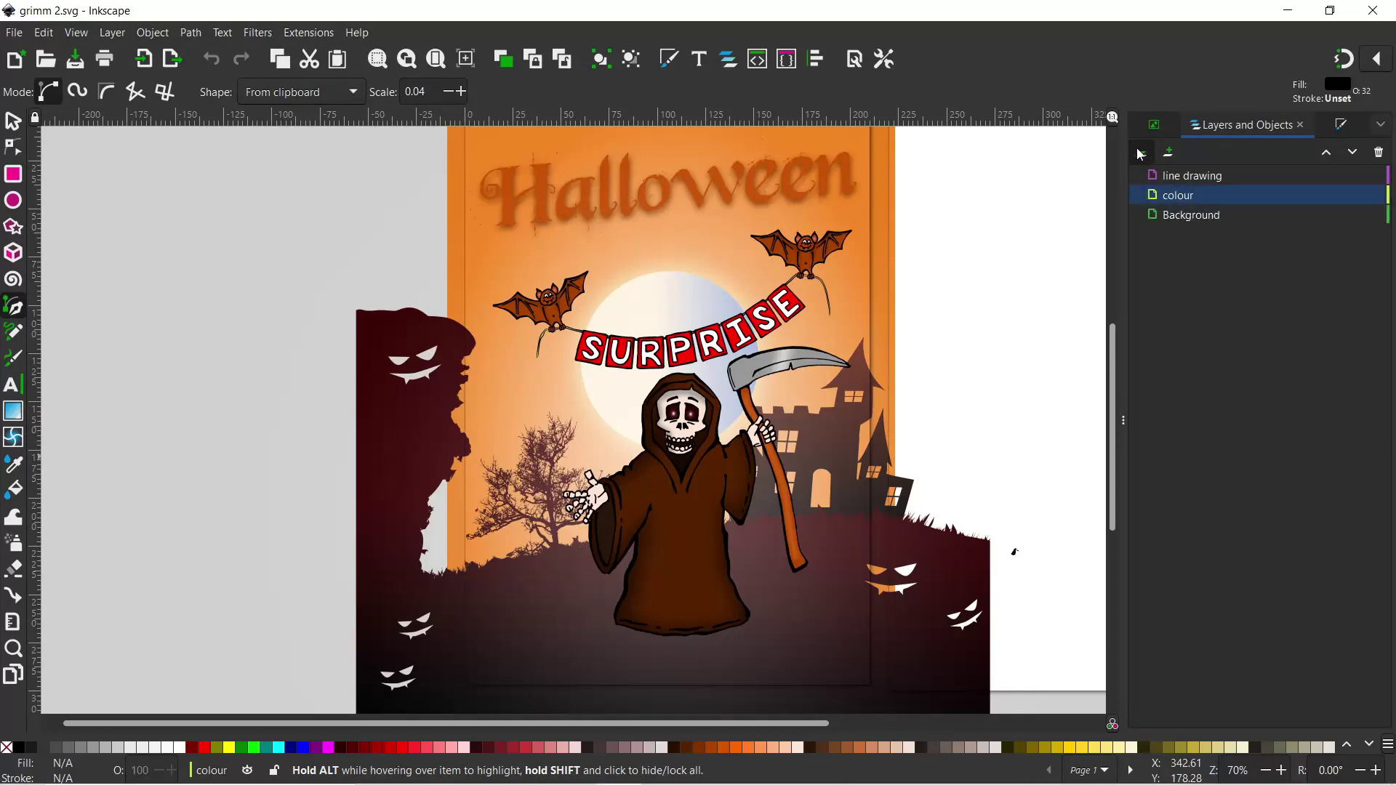
{"action": "left_click", "coordinate": [1178, 216]}
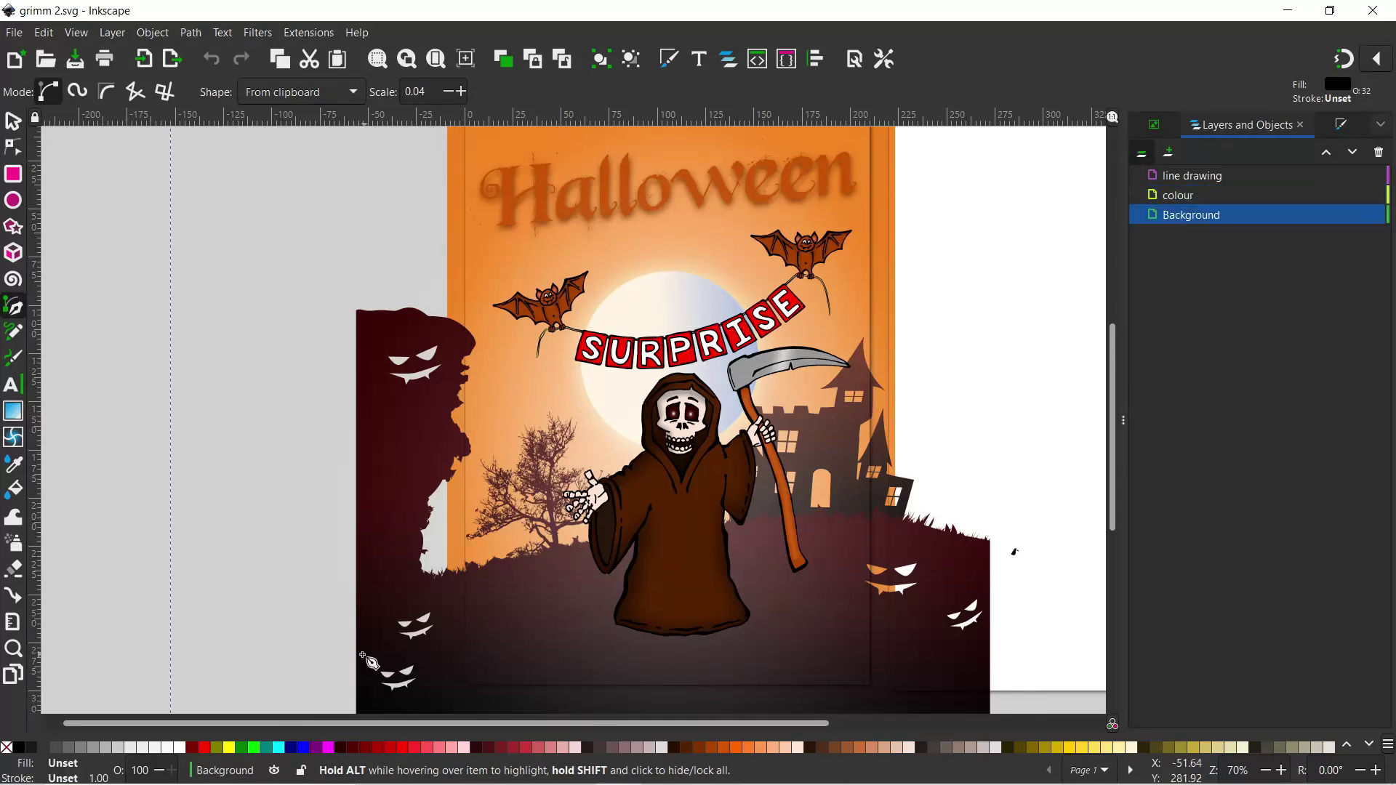
{"action": "left_click", "coordinate": [620, 618]}
{"action": "left_click", "coordinate": [599, 709]}
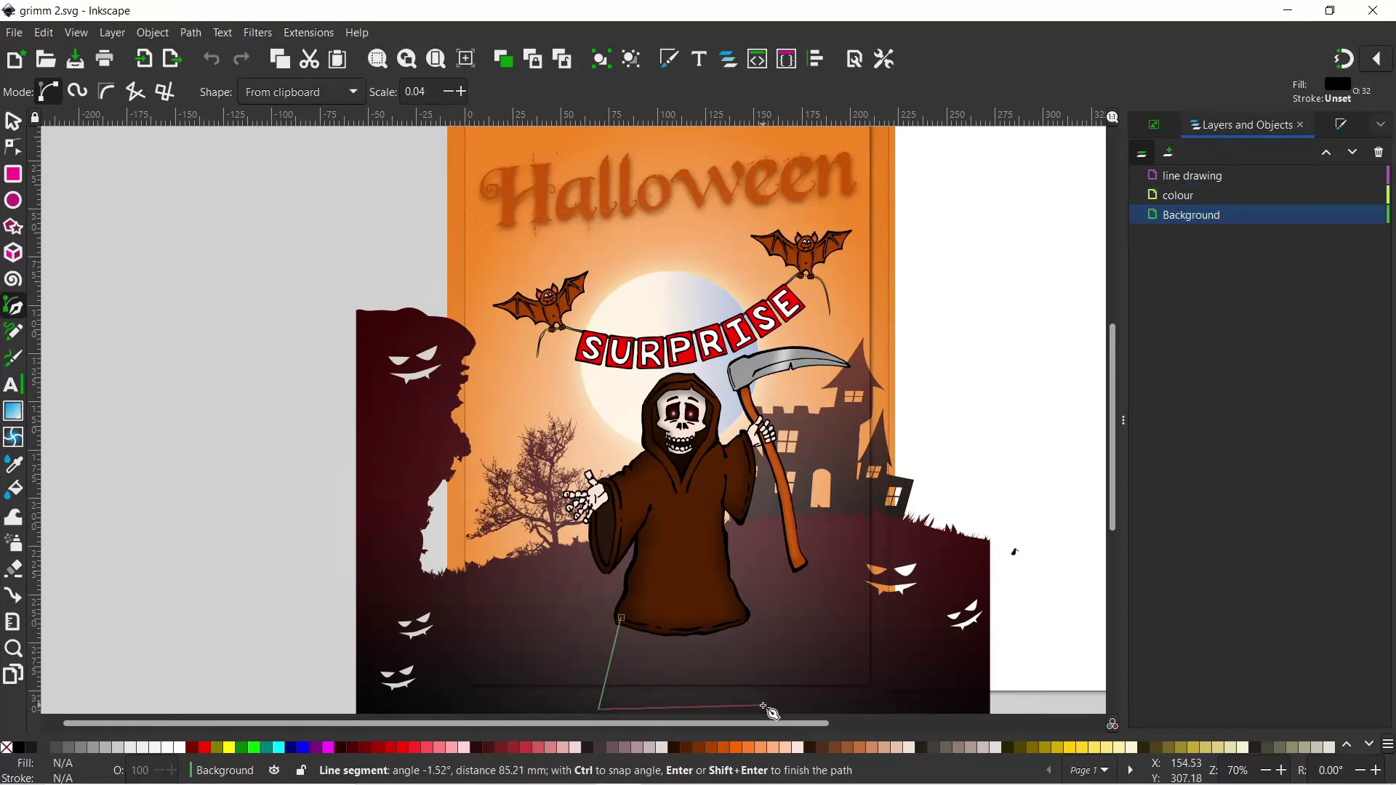
{"action": "left_click", "coordinate": [762, 705]}
{"action": "left_click", "coordinate": [747, 615]}
{"action": "left_click", "coordinate": [621, 618]}
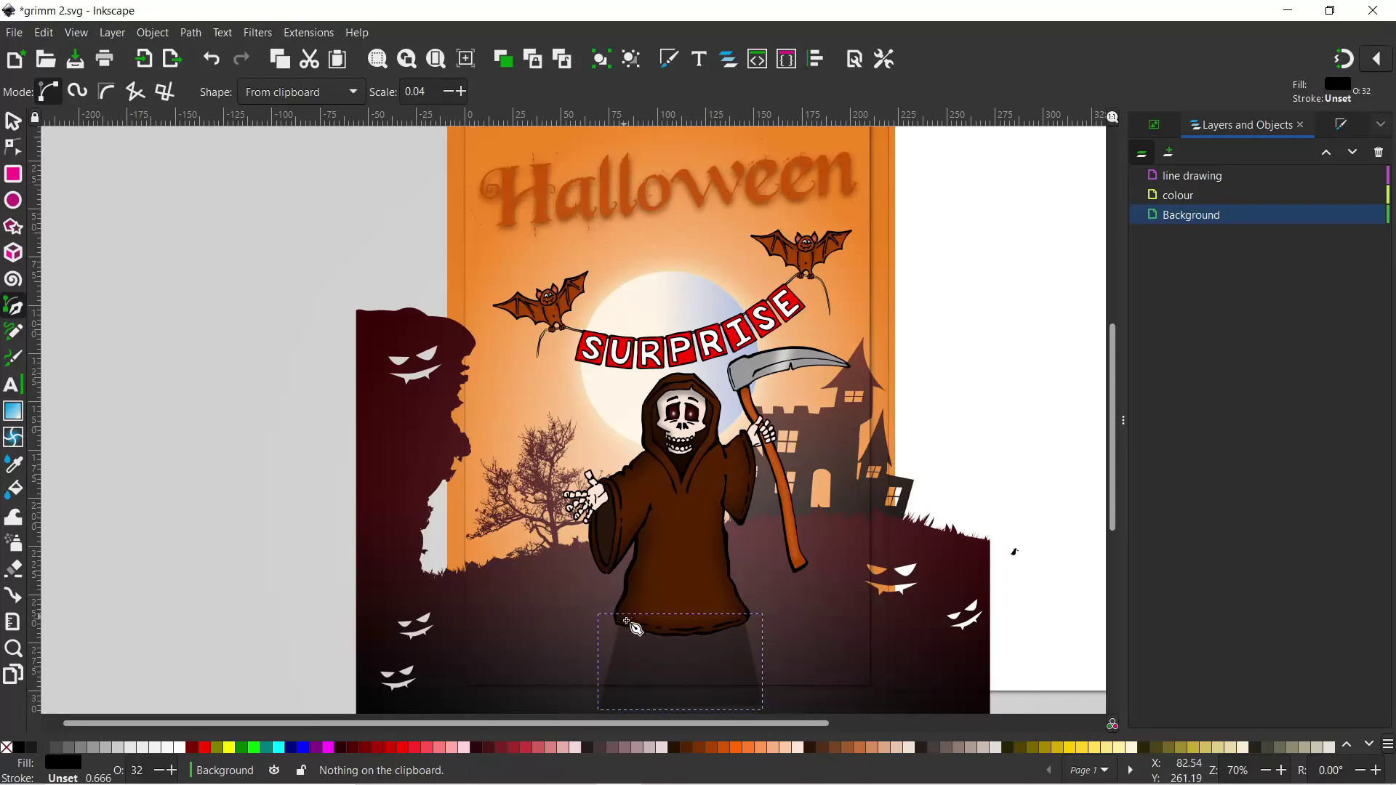
Soften the black shadow shape under the reaper with 43.7% blur and 55.6% opacity.
{"action": "left_click", "coordinate": [1343, 124]}
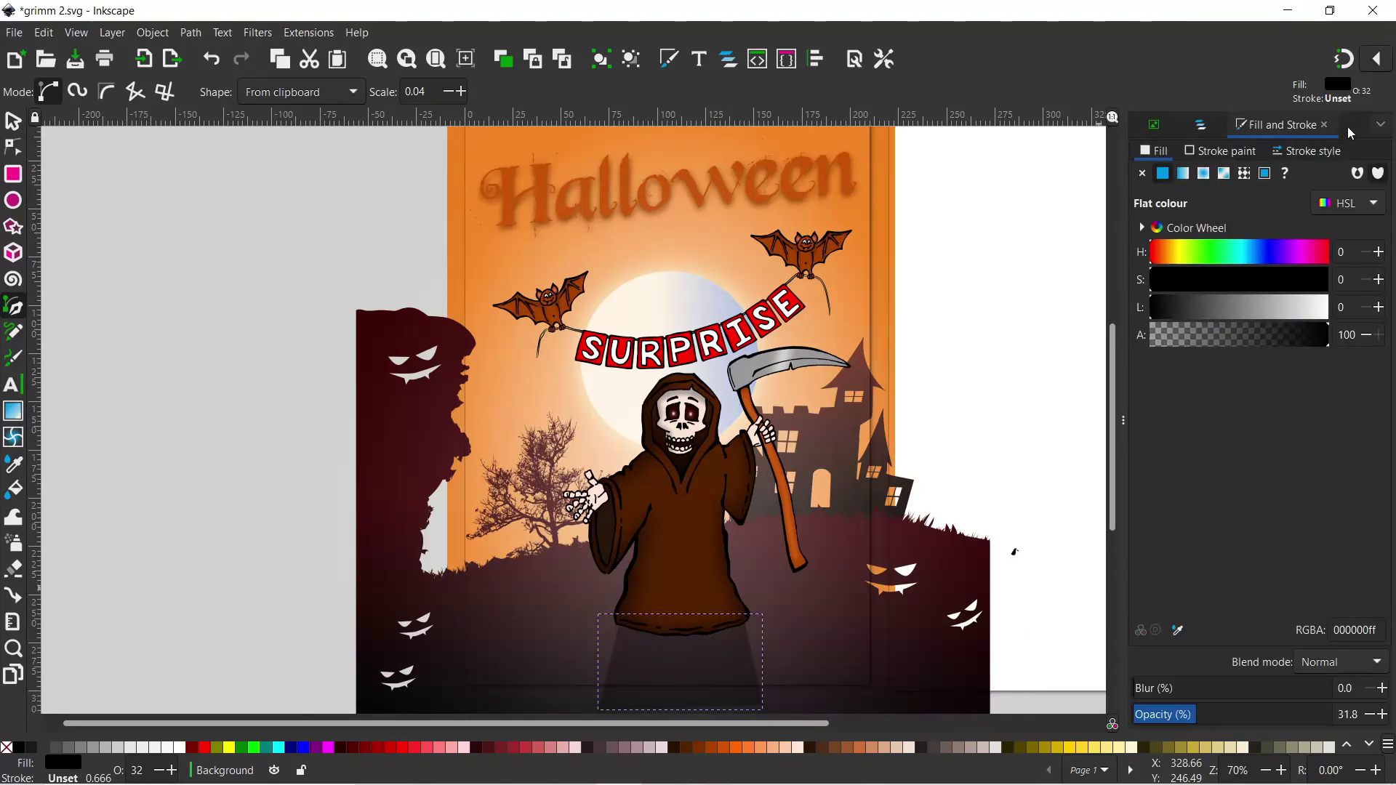
{"action": "left_click_drag", "start_coordinate": [1197, 712], "coordinate": [1289, 713]}
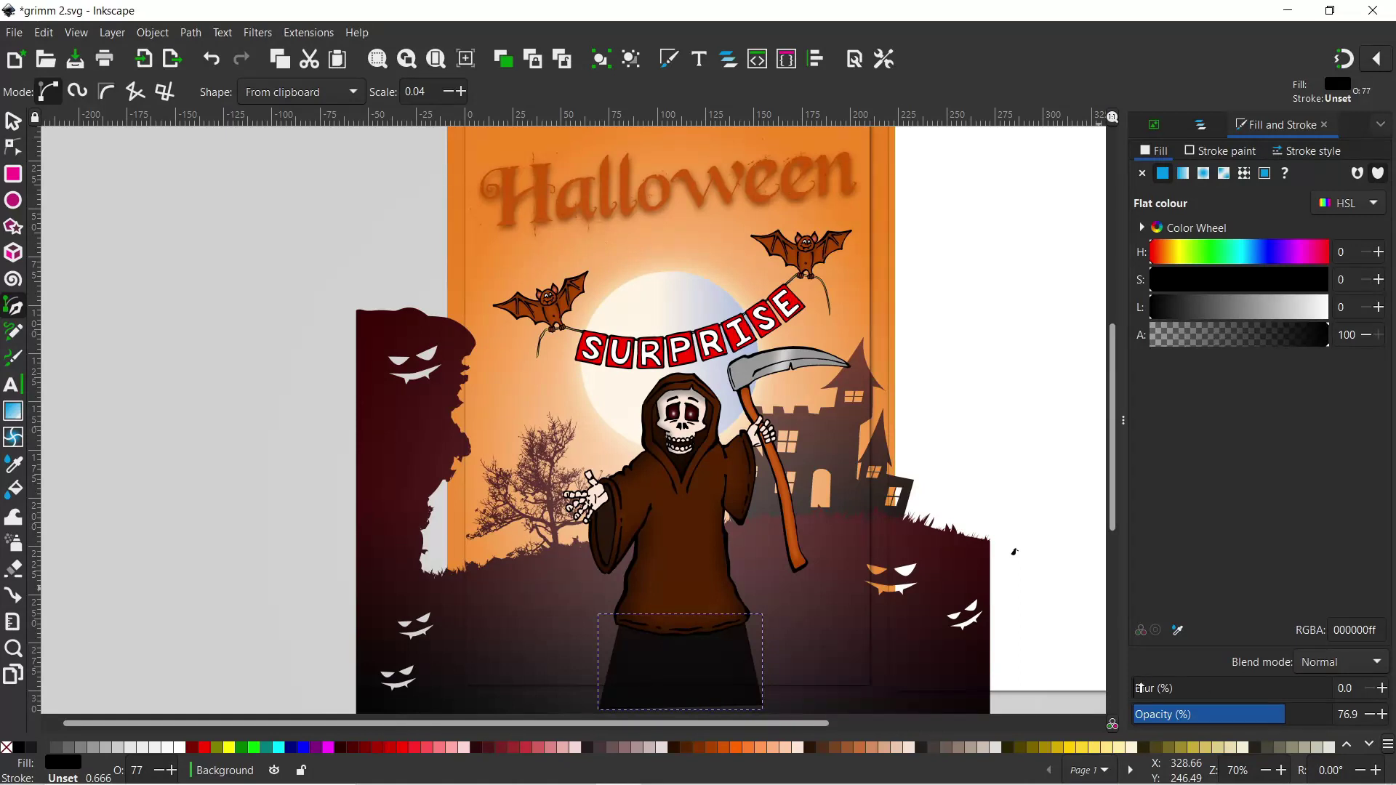
{"action": "left_click_drag", "start_coordinate": [1140, 688], "coordinate": [1242, 722]}
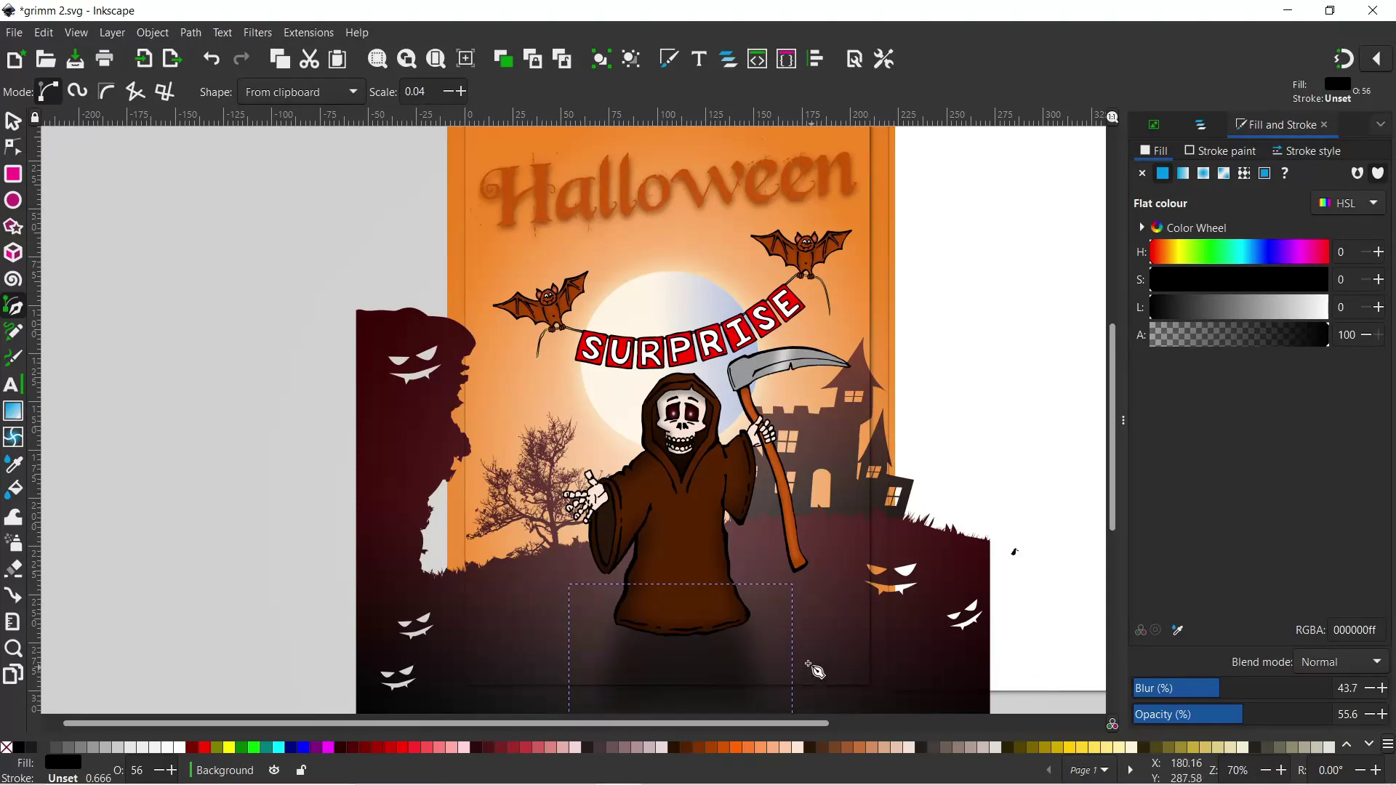
{"action": "key", "text": "s"}
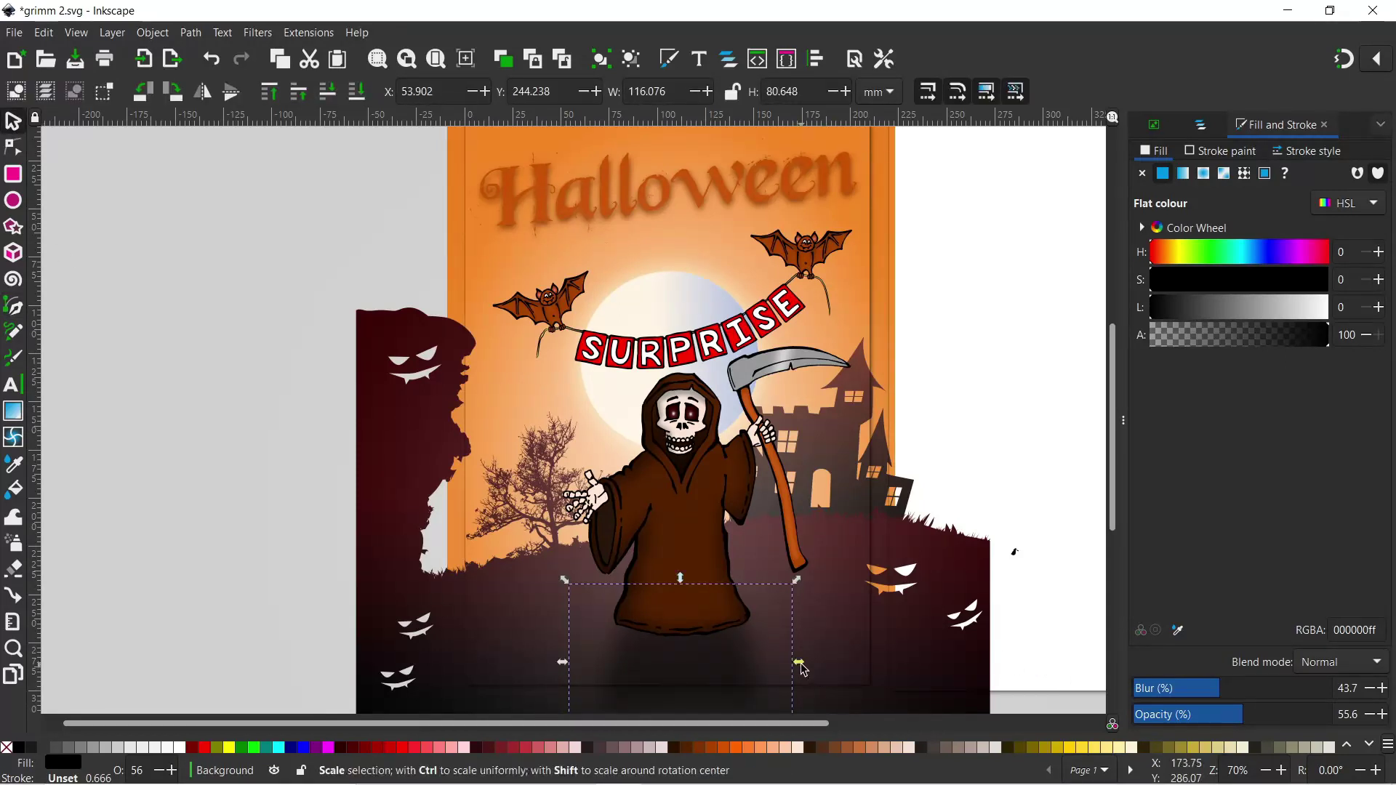
Widen the shadow under the reaper slightly on both sides and reduce it to 37.2% blur and 38.3% opacity.
{"action": "left_click_drag", "start_coordinate": [803, 669], "coordinate": [810, 669]}
{"action": "left_click_drag", "start_coordinate": [567, 669], "coordinate": [558, 667]}
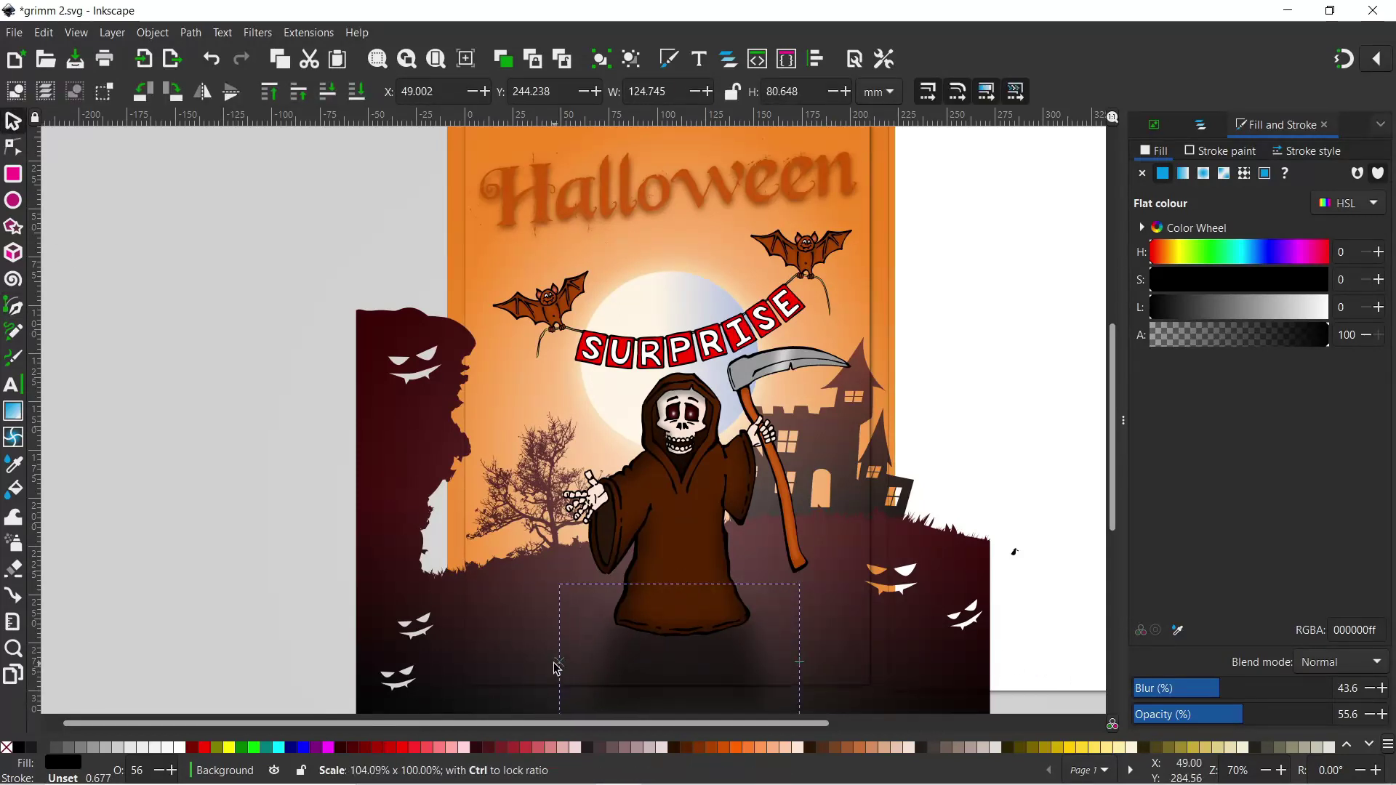
{"action": "left_click_drag", "start_coordinate": [1218, 688], "coordinate": [1208, 723]}
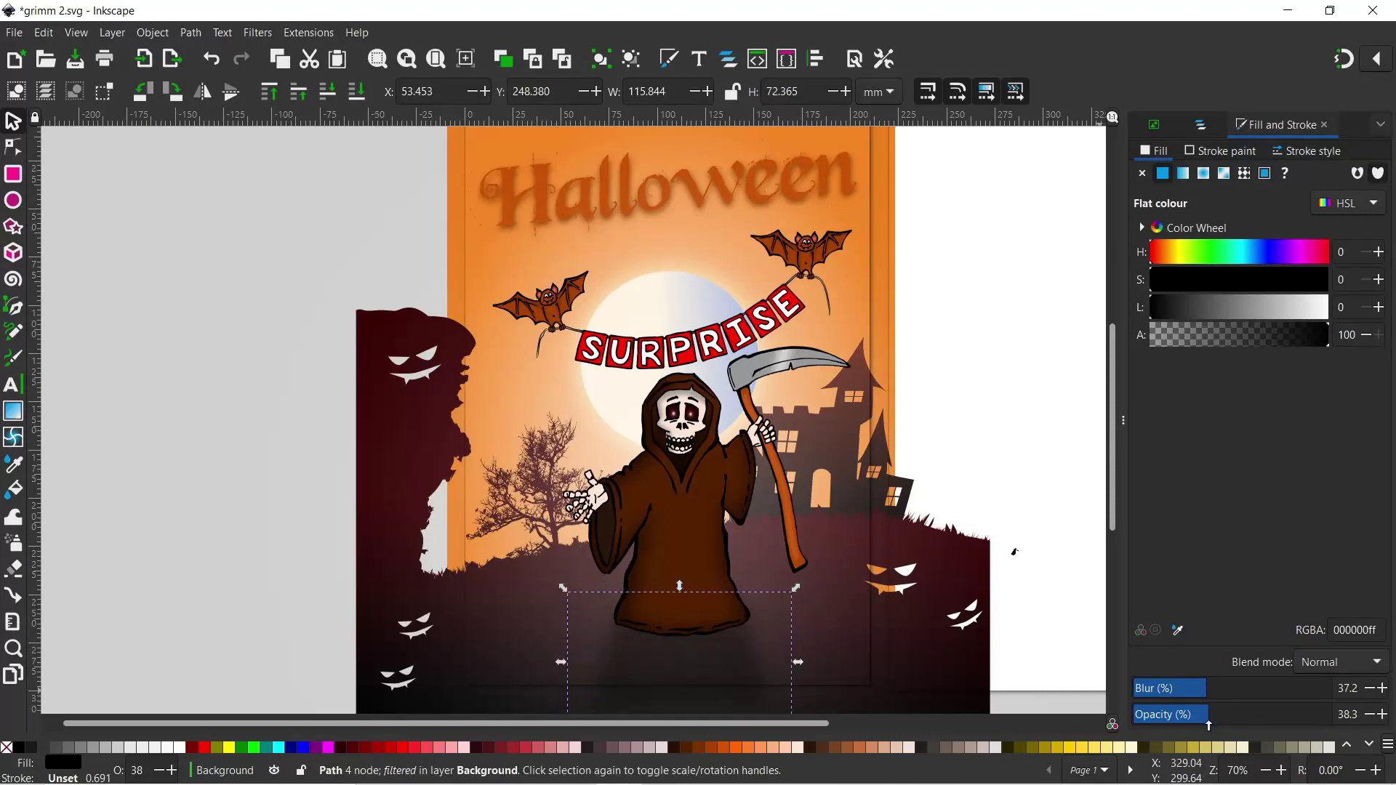
{"action": "left_click", "coordinate": [1041, 579]}
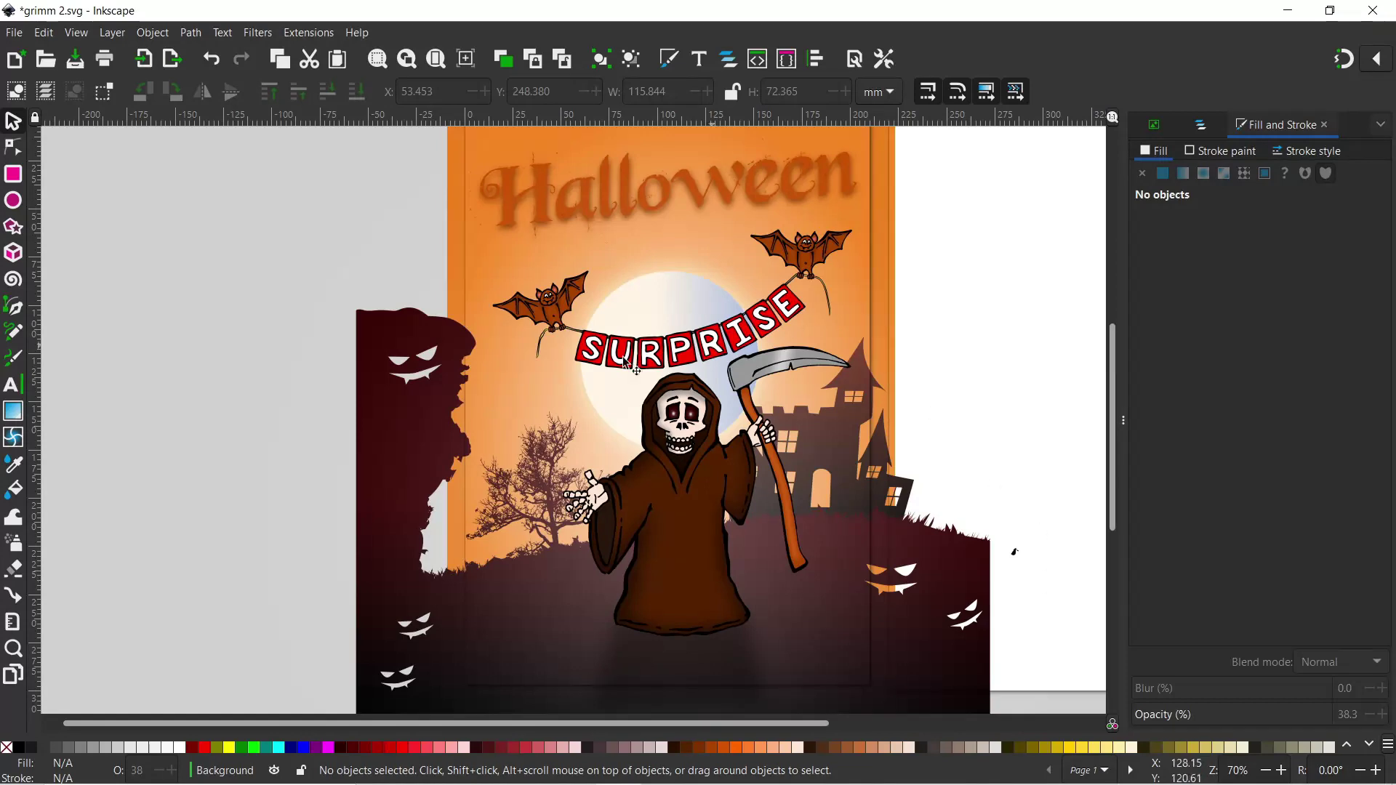
Enable snapping with page borders included as snap targets.
{"action": "scroll", "coordinate": [1050, 221], "scroll_direction": "up", "scroll_amount": 4}
{"action": "scroll", "coordinate": [1046, 327], "scroll_direction": "down", "scroll_amount": 2}
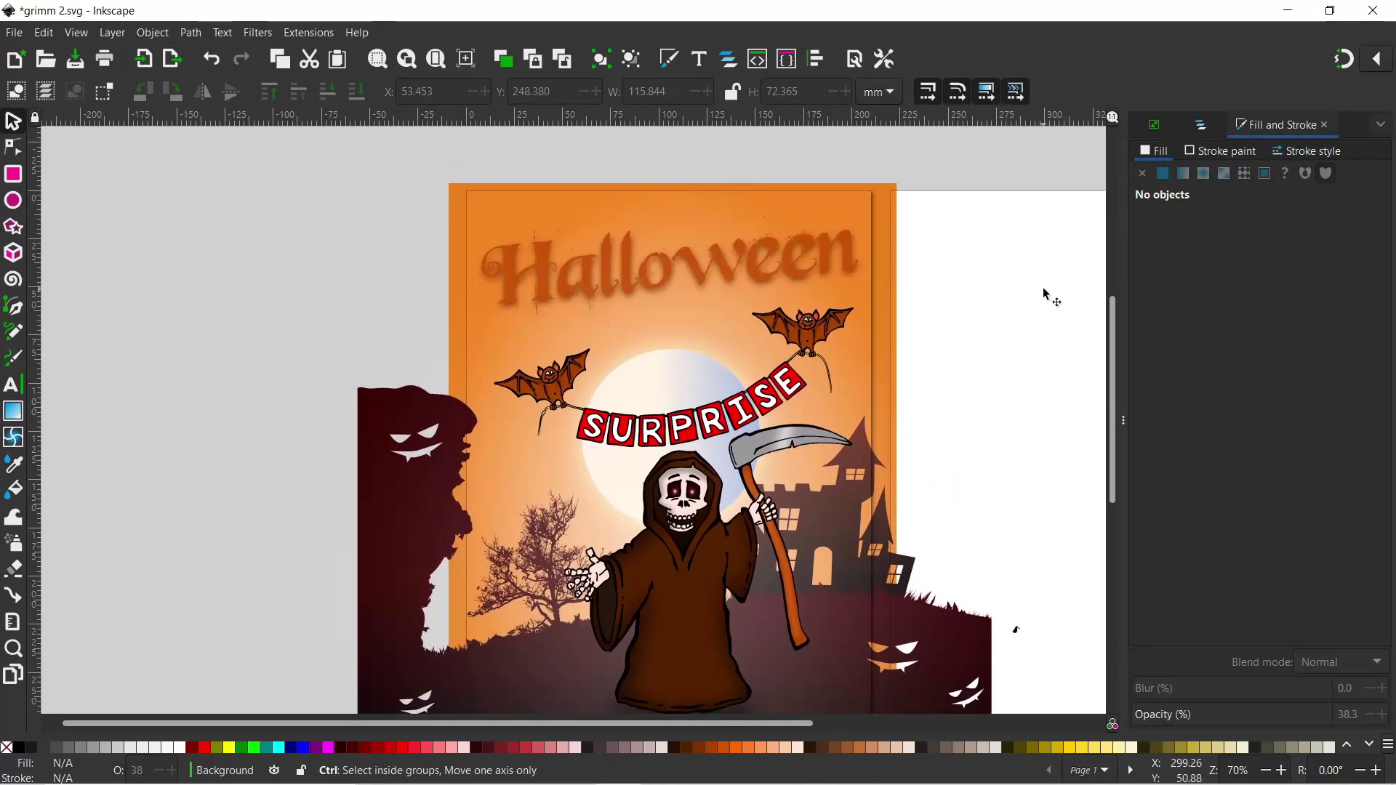
{"action": "scroll", "coordinate": [1043, 293], "scroll_direction": "down", "scroll_amount": 1}
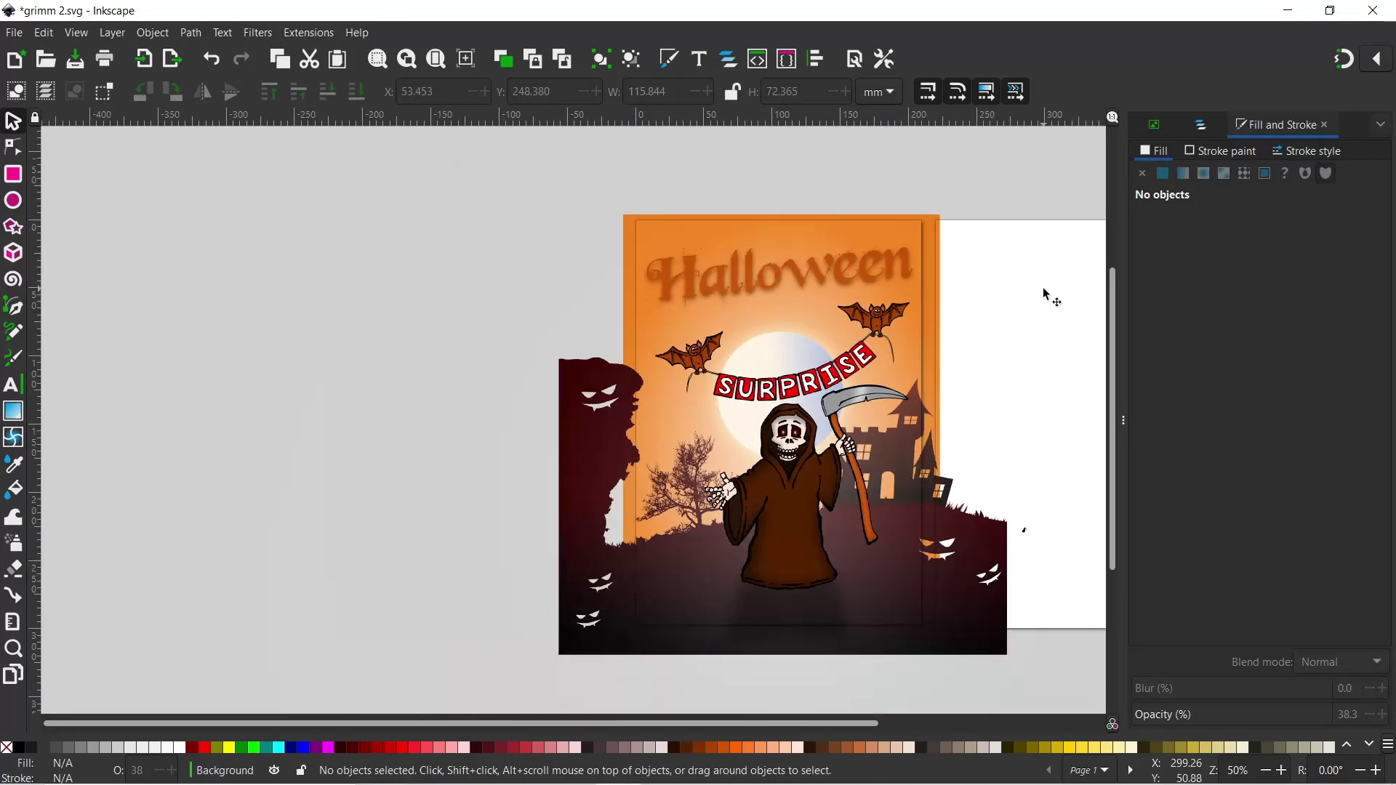
{"action": "left_click", "coordinate": [1379, 62]}
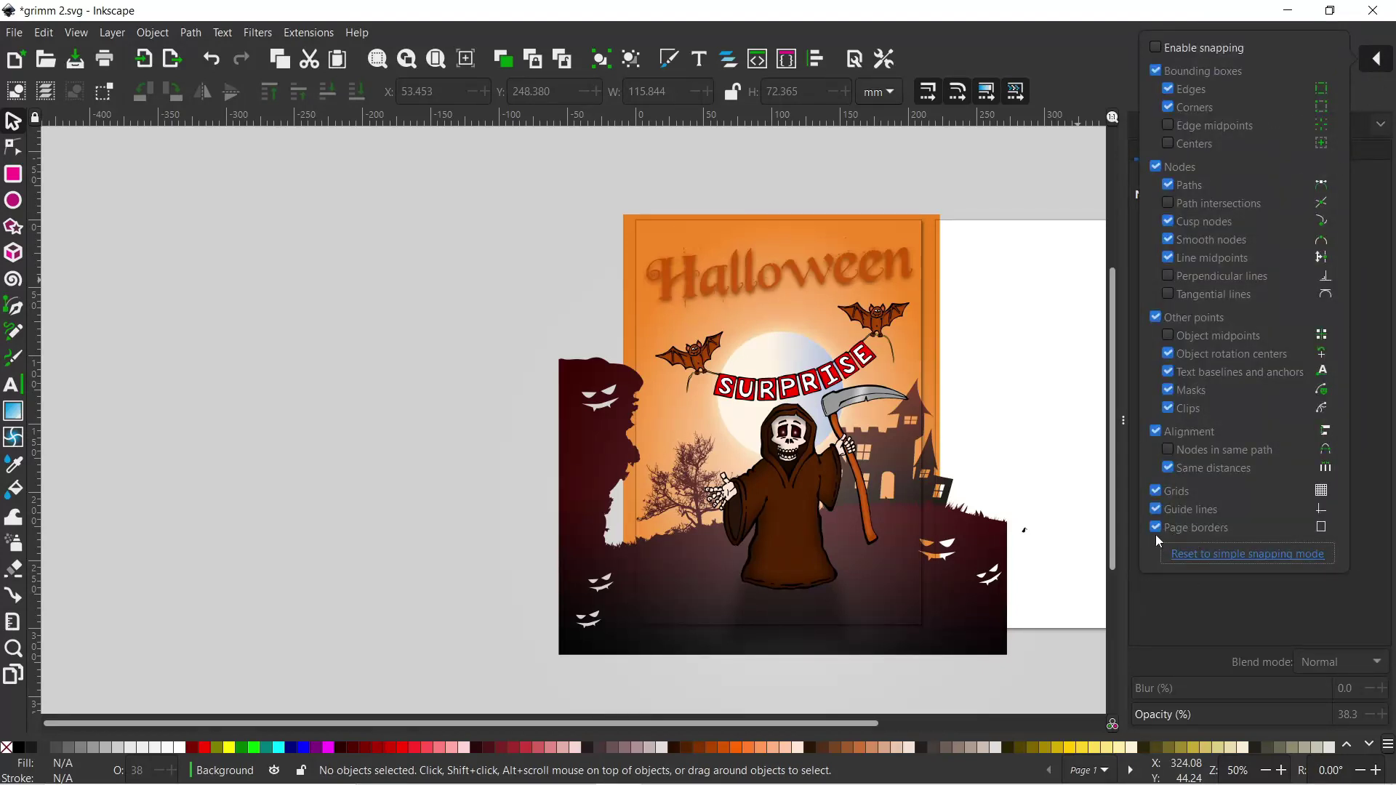
{"action": "left_click", "coordinate": [1379, 60]}
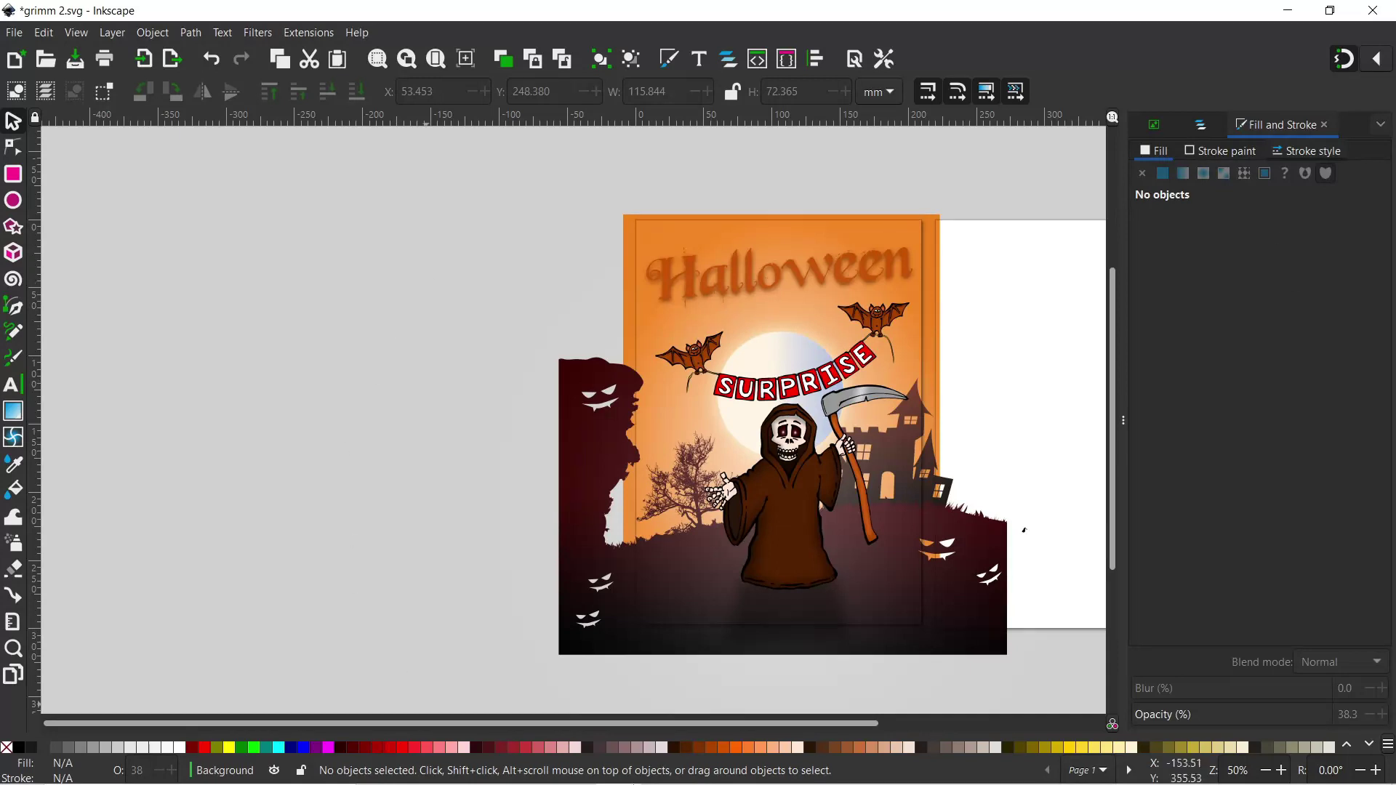
Check that the line drawing, colour and Background layers are unlocked, and group all the poster artwork on them.
{"action": "left_click", "coordinate": [1202, 127]}
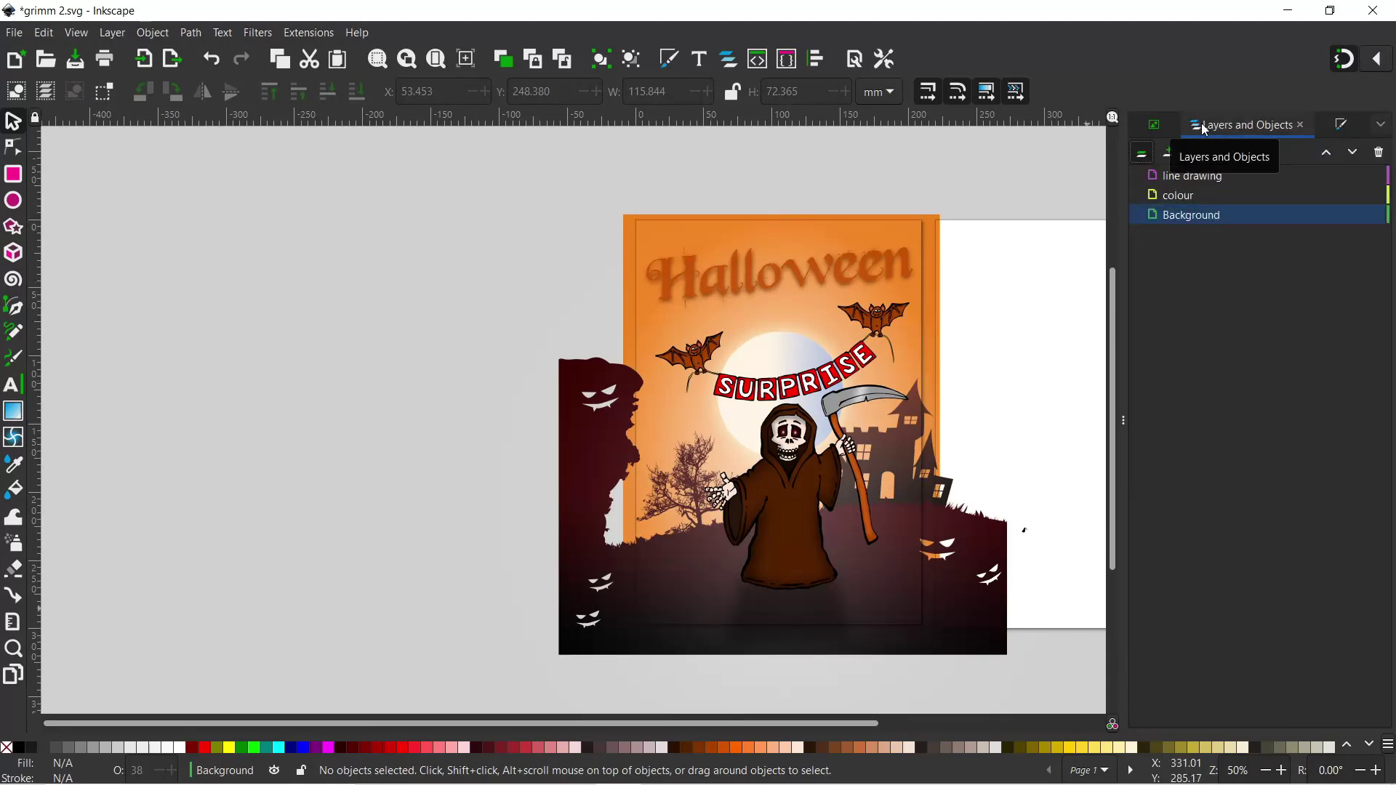
{"action": "mouse_move", "coordinate": [1379, 220]}
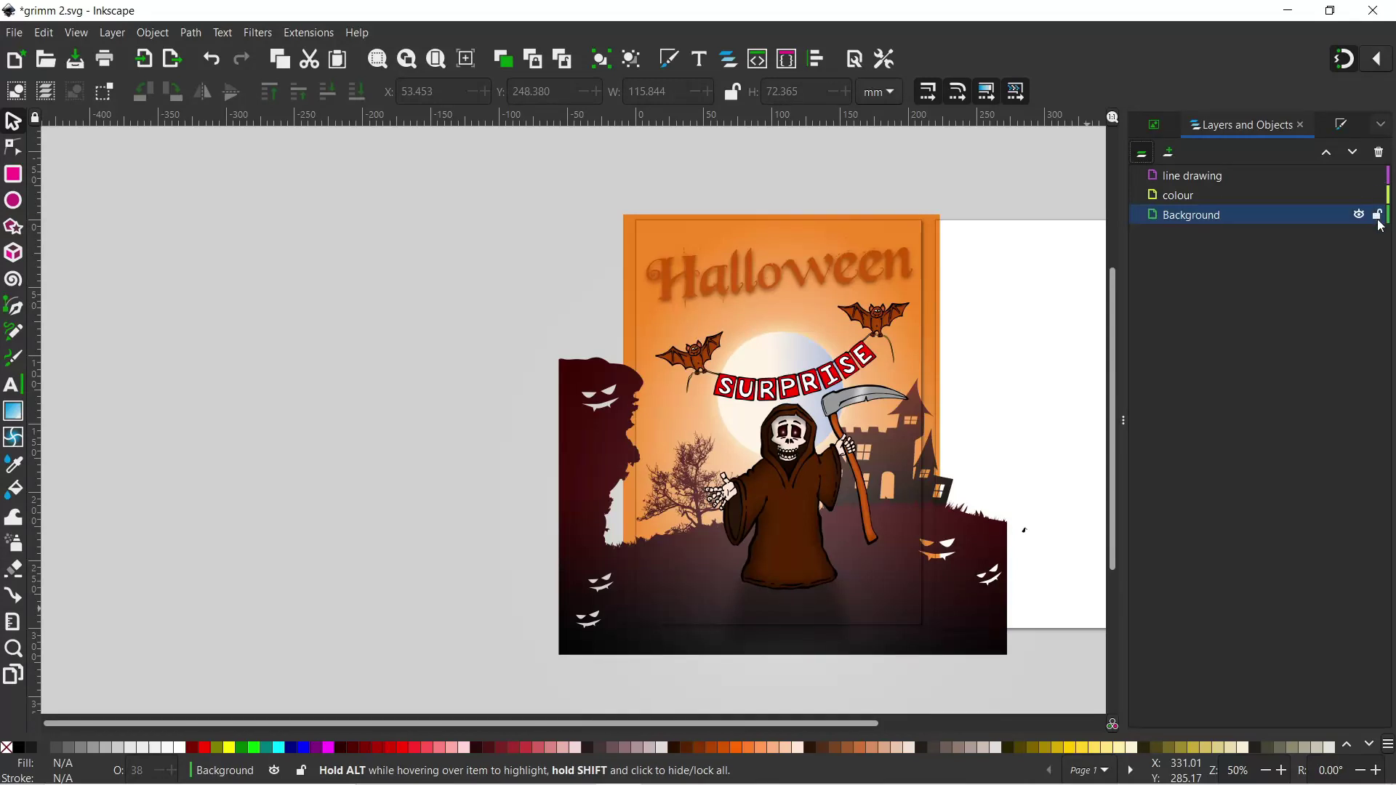
{"action": "mouse_move", "coordinate": [1378, 181]}
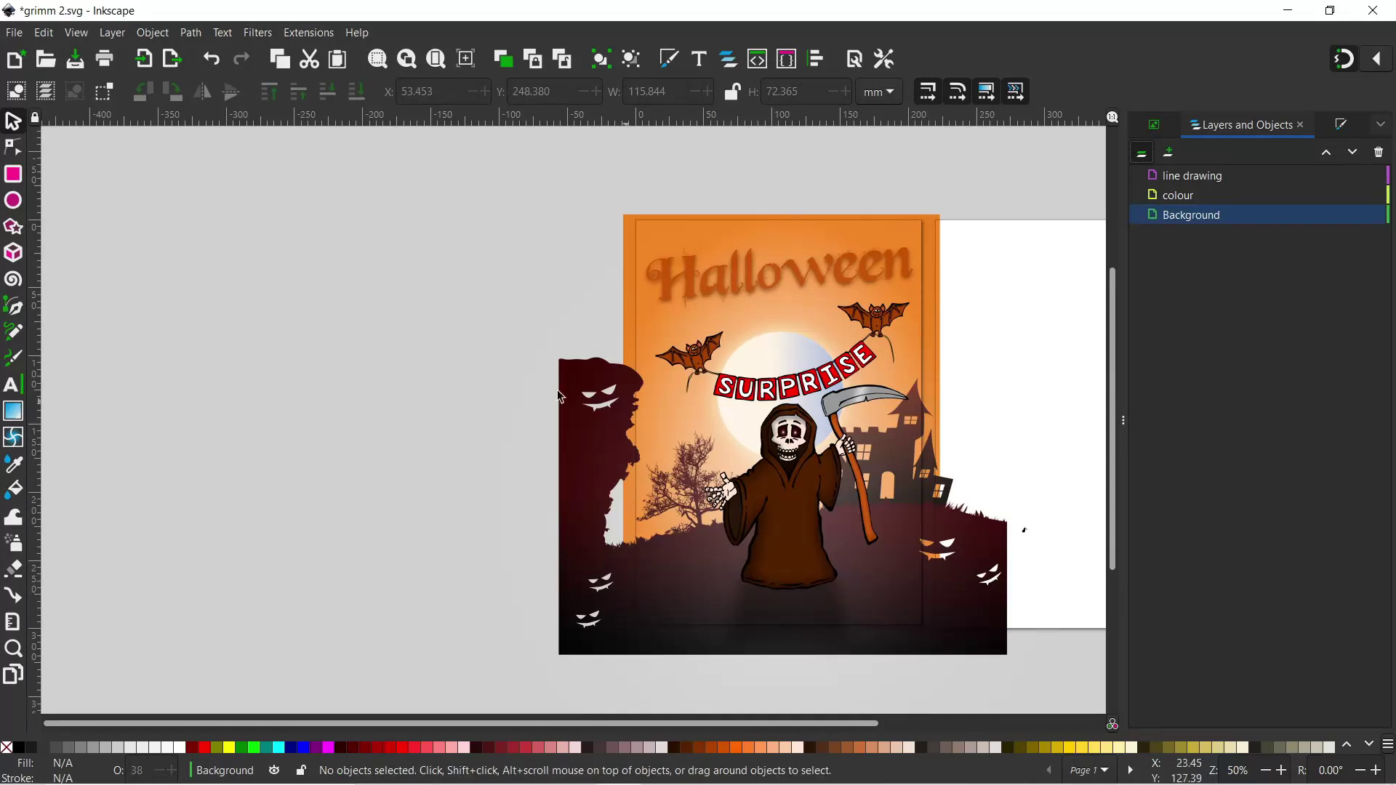
{"action": "left_click_drag", "start_coordinate": [468, 175], "coordinate": [1045, 691]}
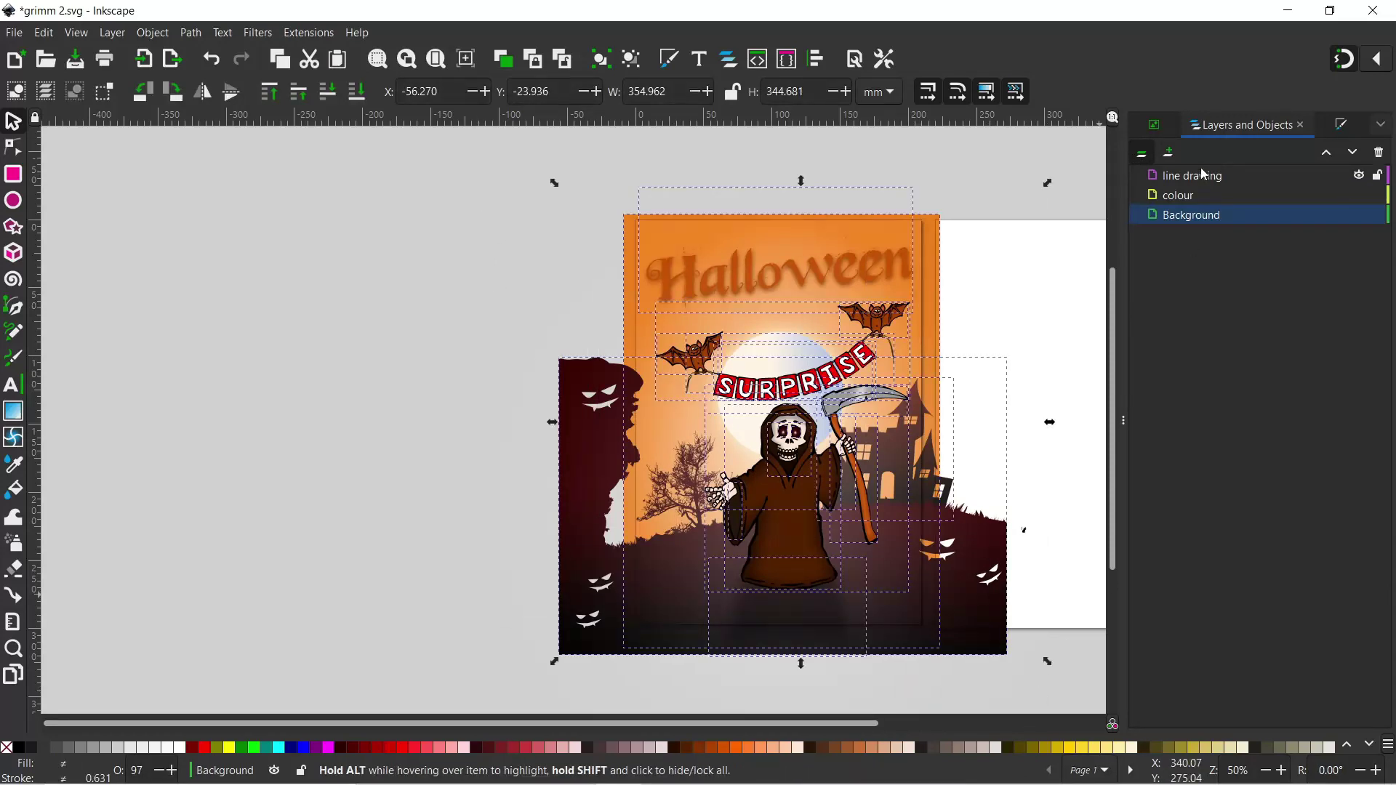
{"action": "left_click", "coordinate": [601, 60]}
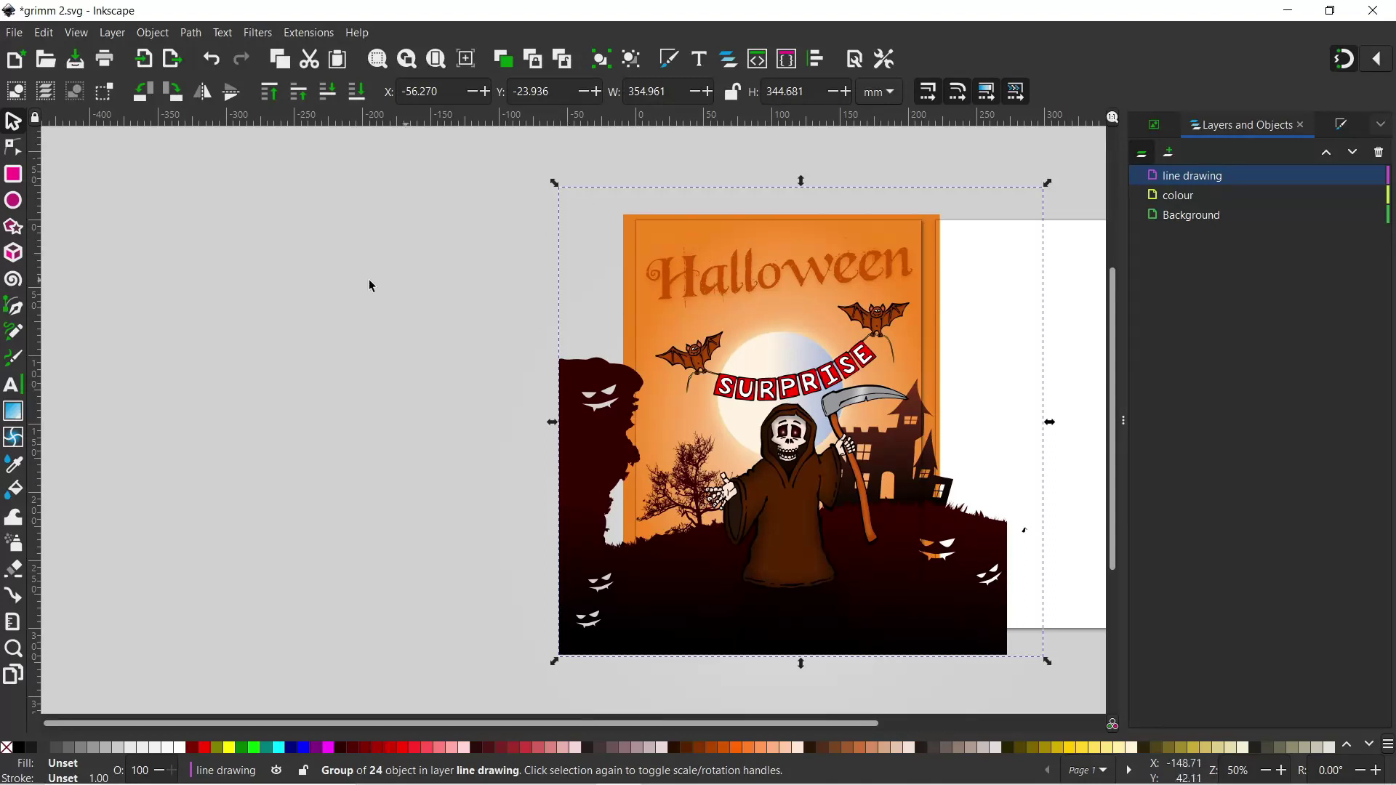
Draw a rectangle about 210 × 297 mm over the grouped artwork, matching the borders of the reaper's page.
{"action": "left_click", "coordinate": [12, 177]}
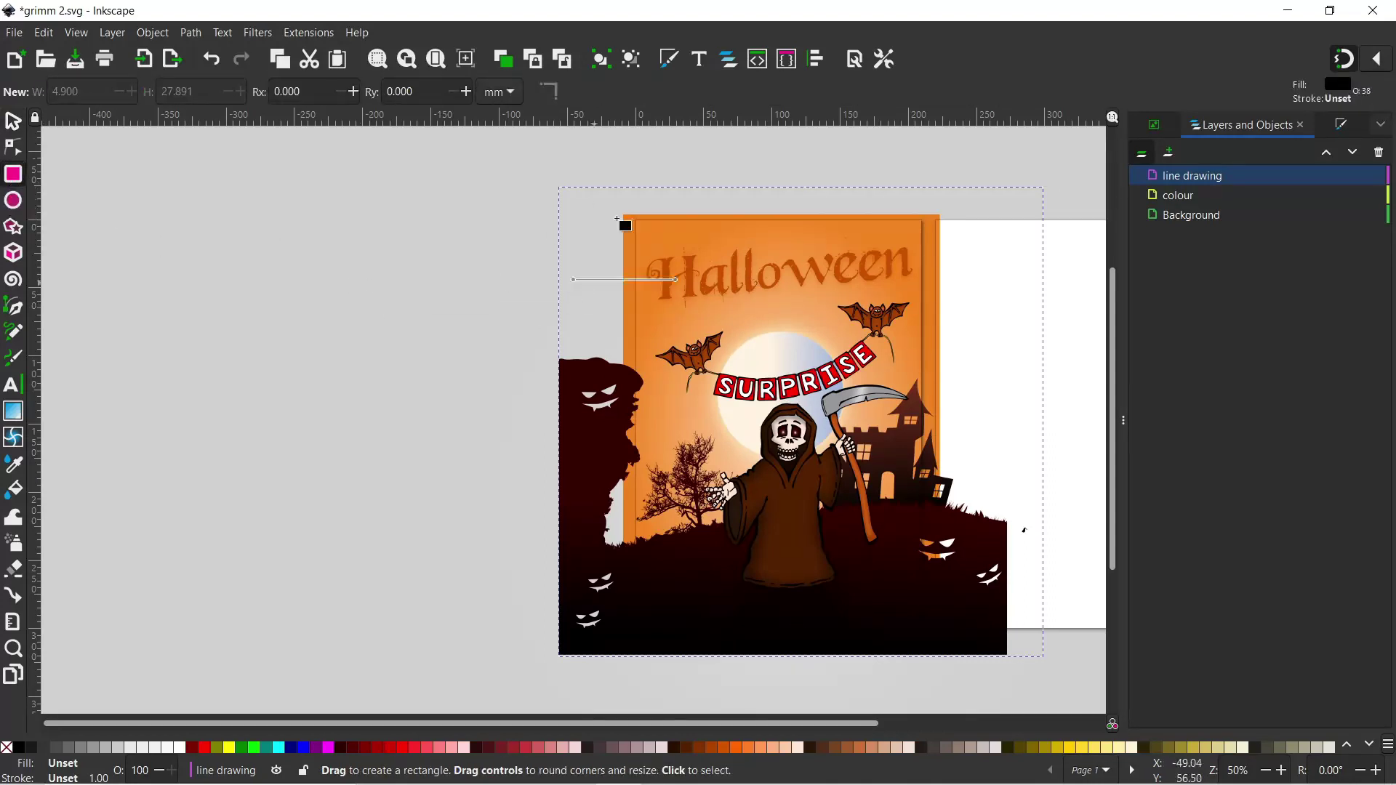
{"action": "left_click_drag", "start_coordinate": [637, 222], "coordinate": [911, 630]}
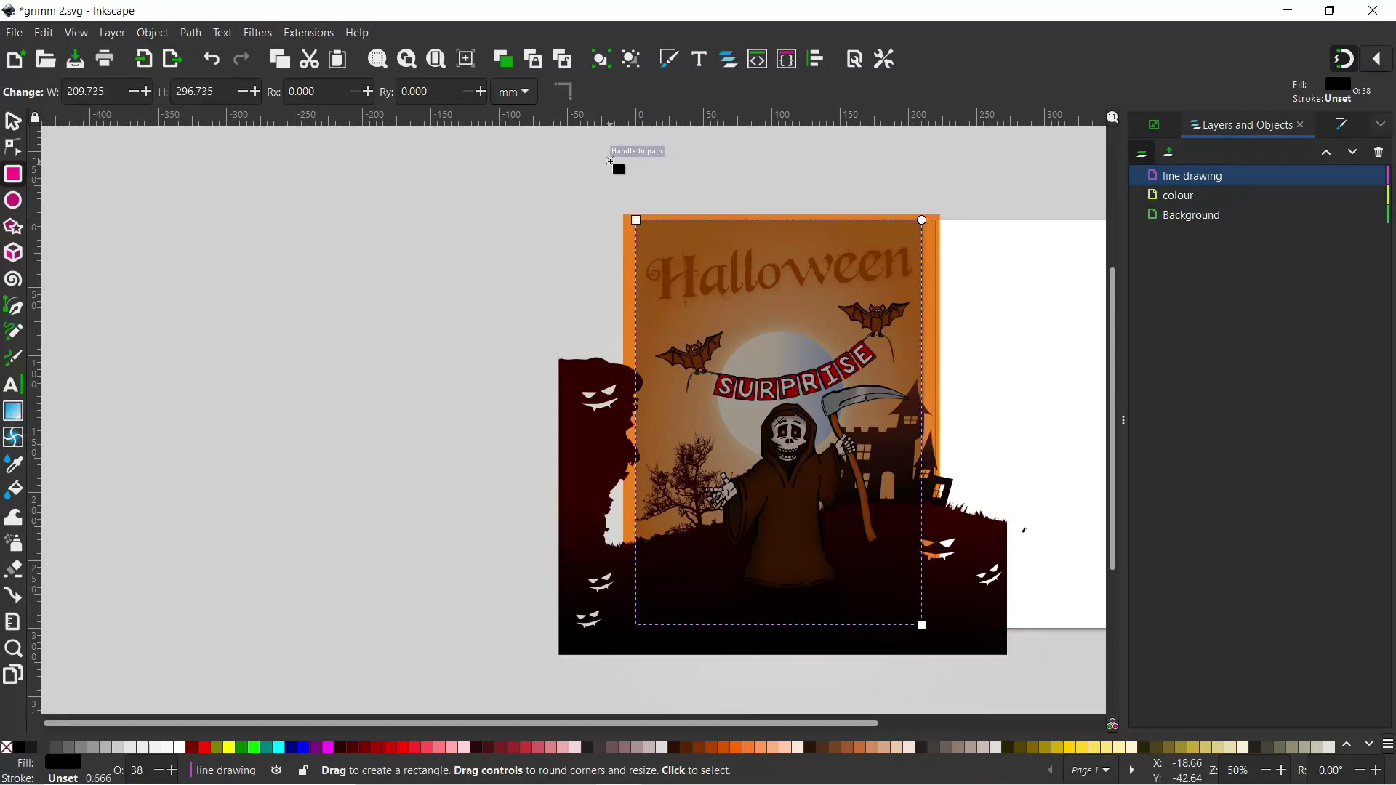
{"action": "left_click", "coordinate": [12, 121]}
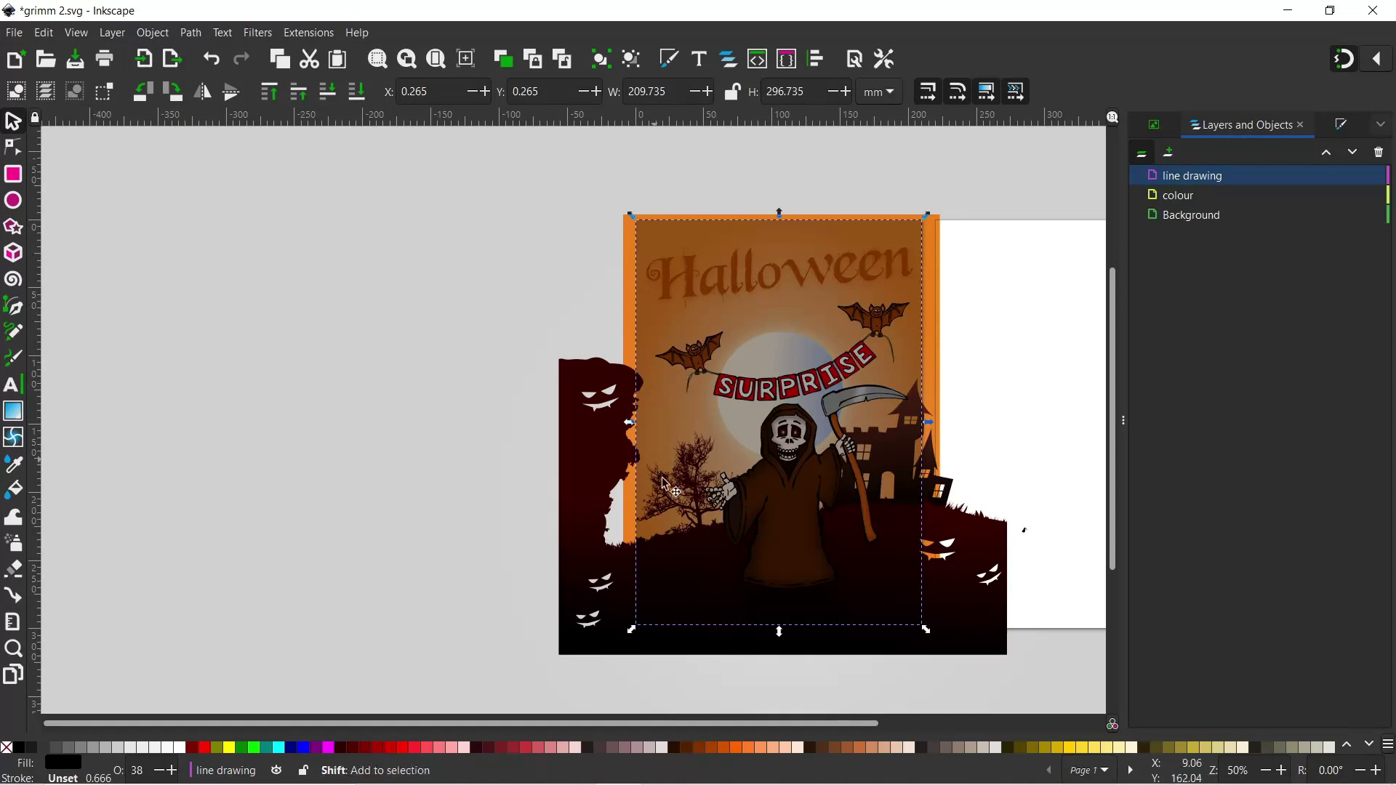
Clip the grouped Halloween artwork to the page-sized rectangle.
{"action": "left_click", "coordinate": [599, 459], "text": "shift"}
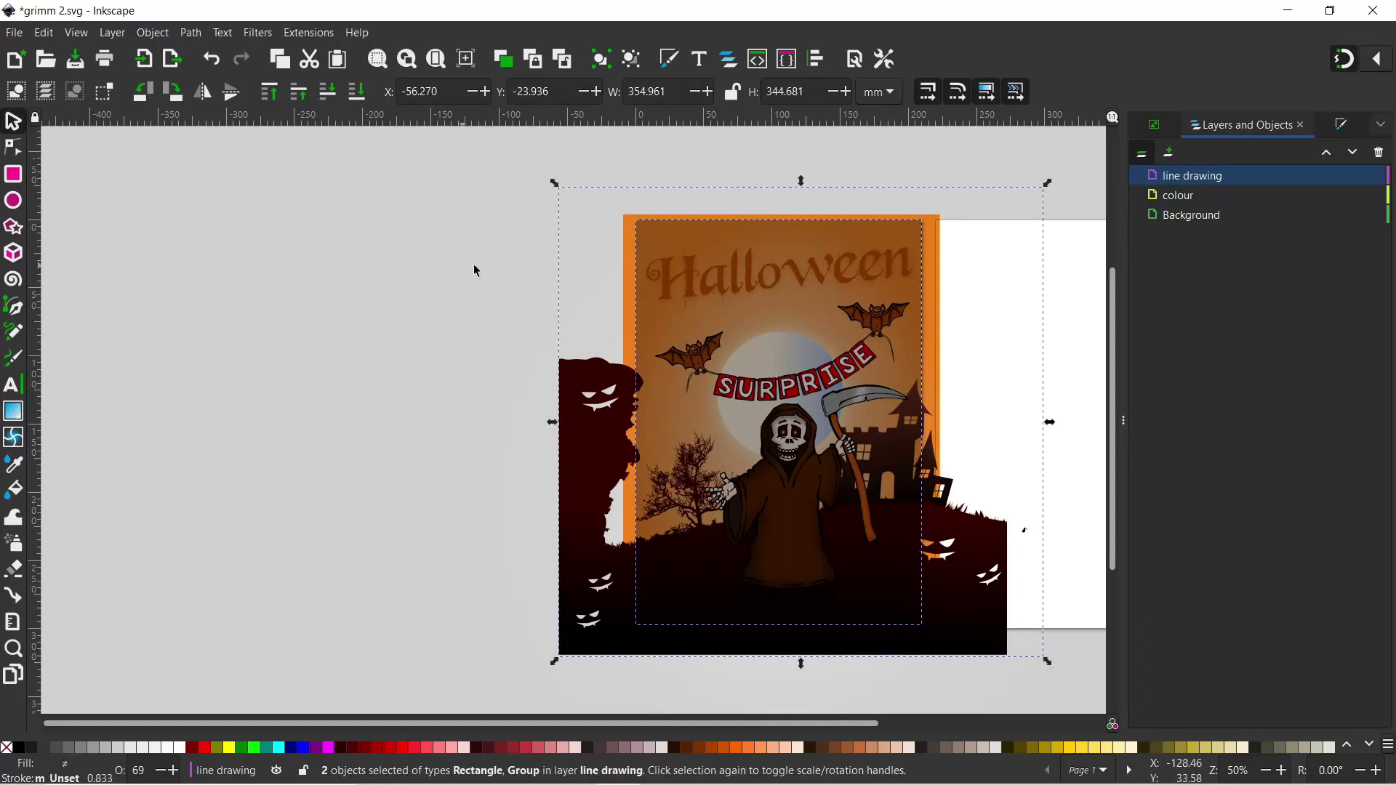
{"action": "left_click", "coordinate": [154, 33]}
{"action": "mouse_move", "coordinate": [182, 266]}
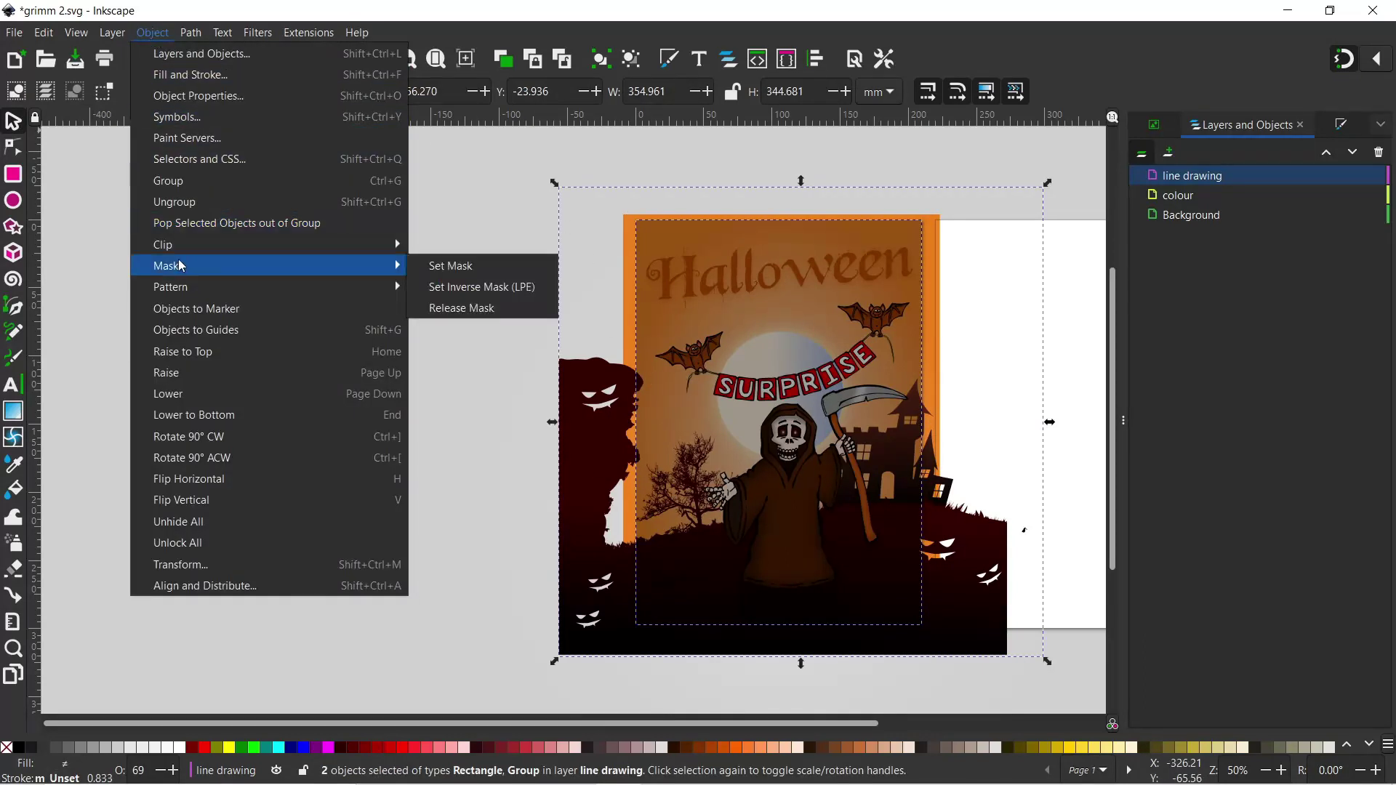
{"action": "left_click", "coordinate": [447, 250]}
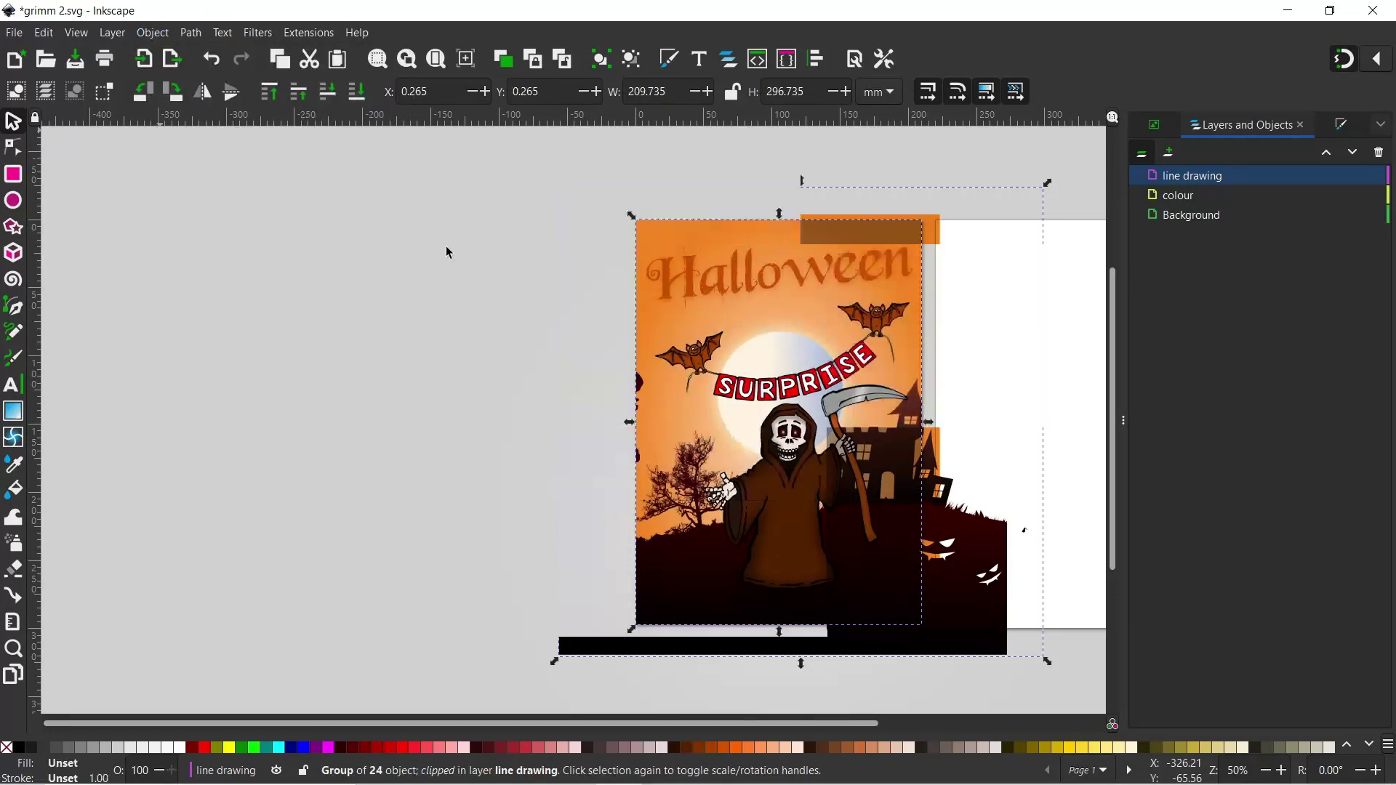